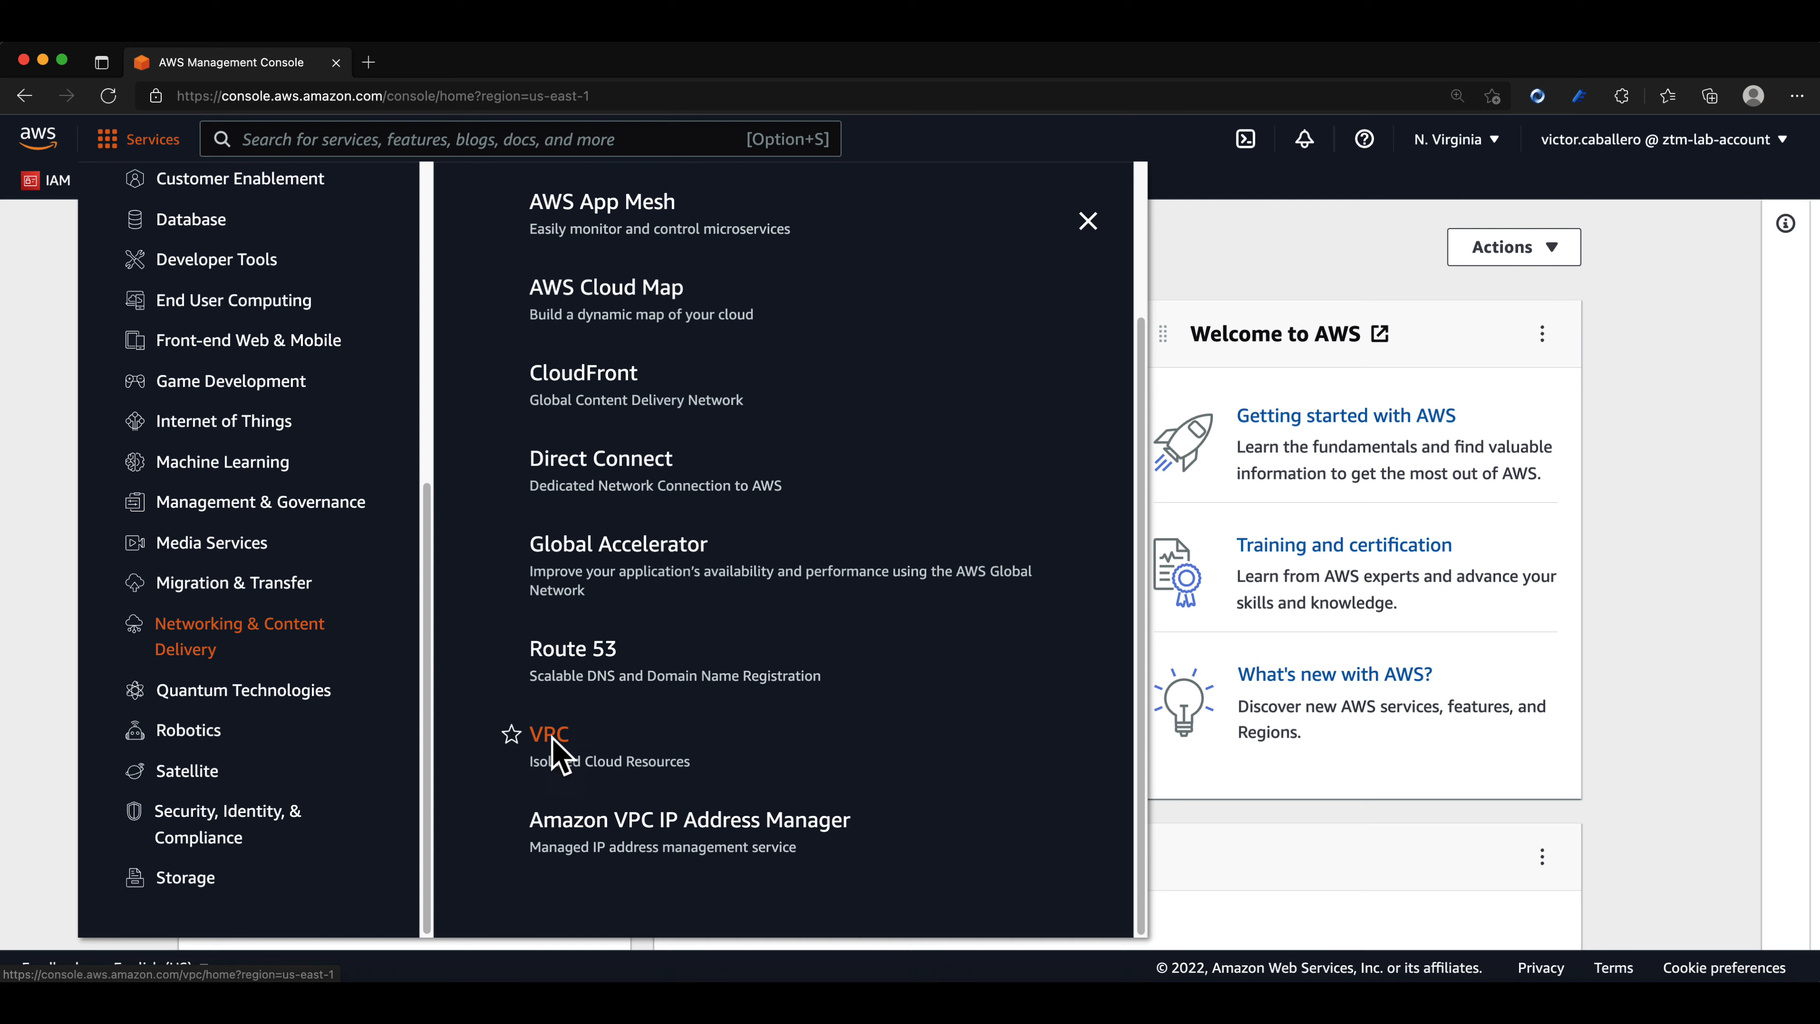
Start creating a new VPC in the VPC service and name it ztmVPC
click(552, 739)
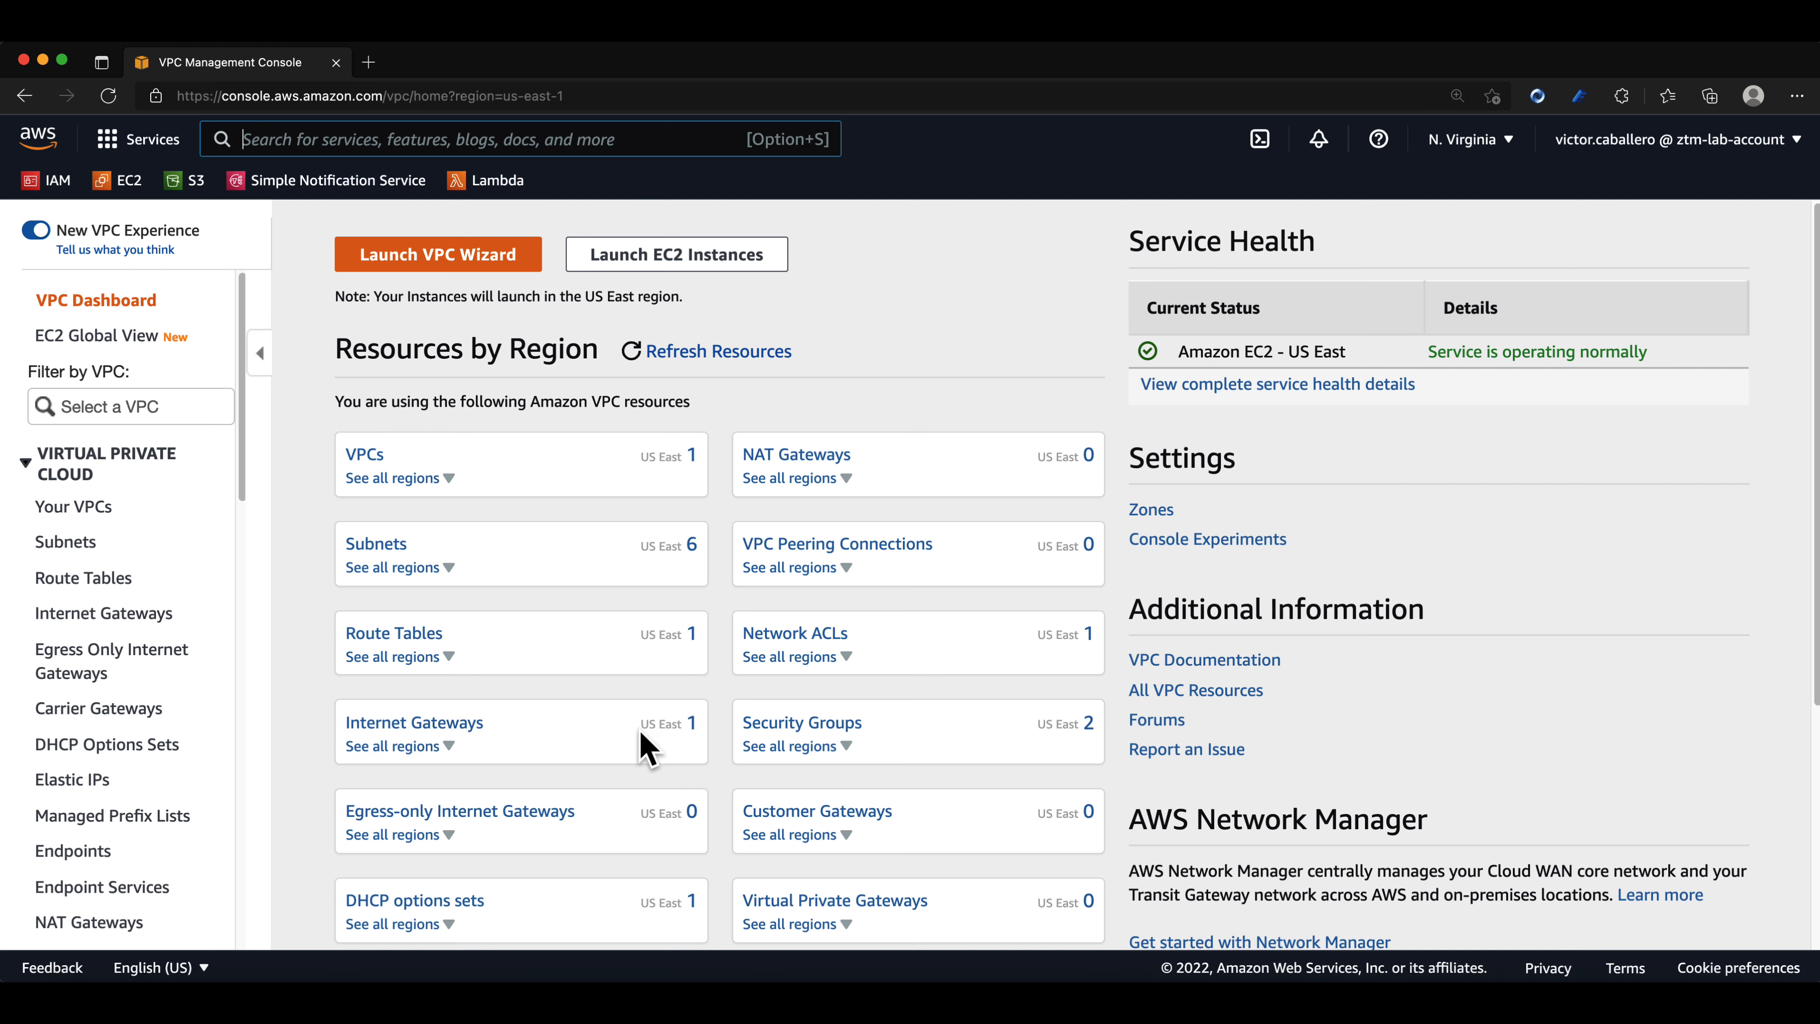
click(84, 506)
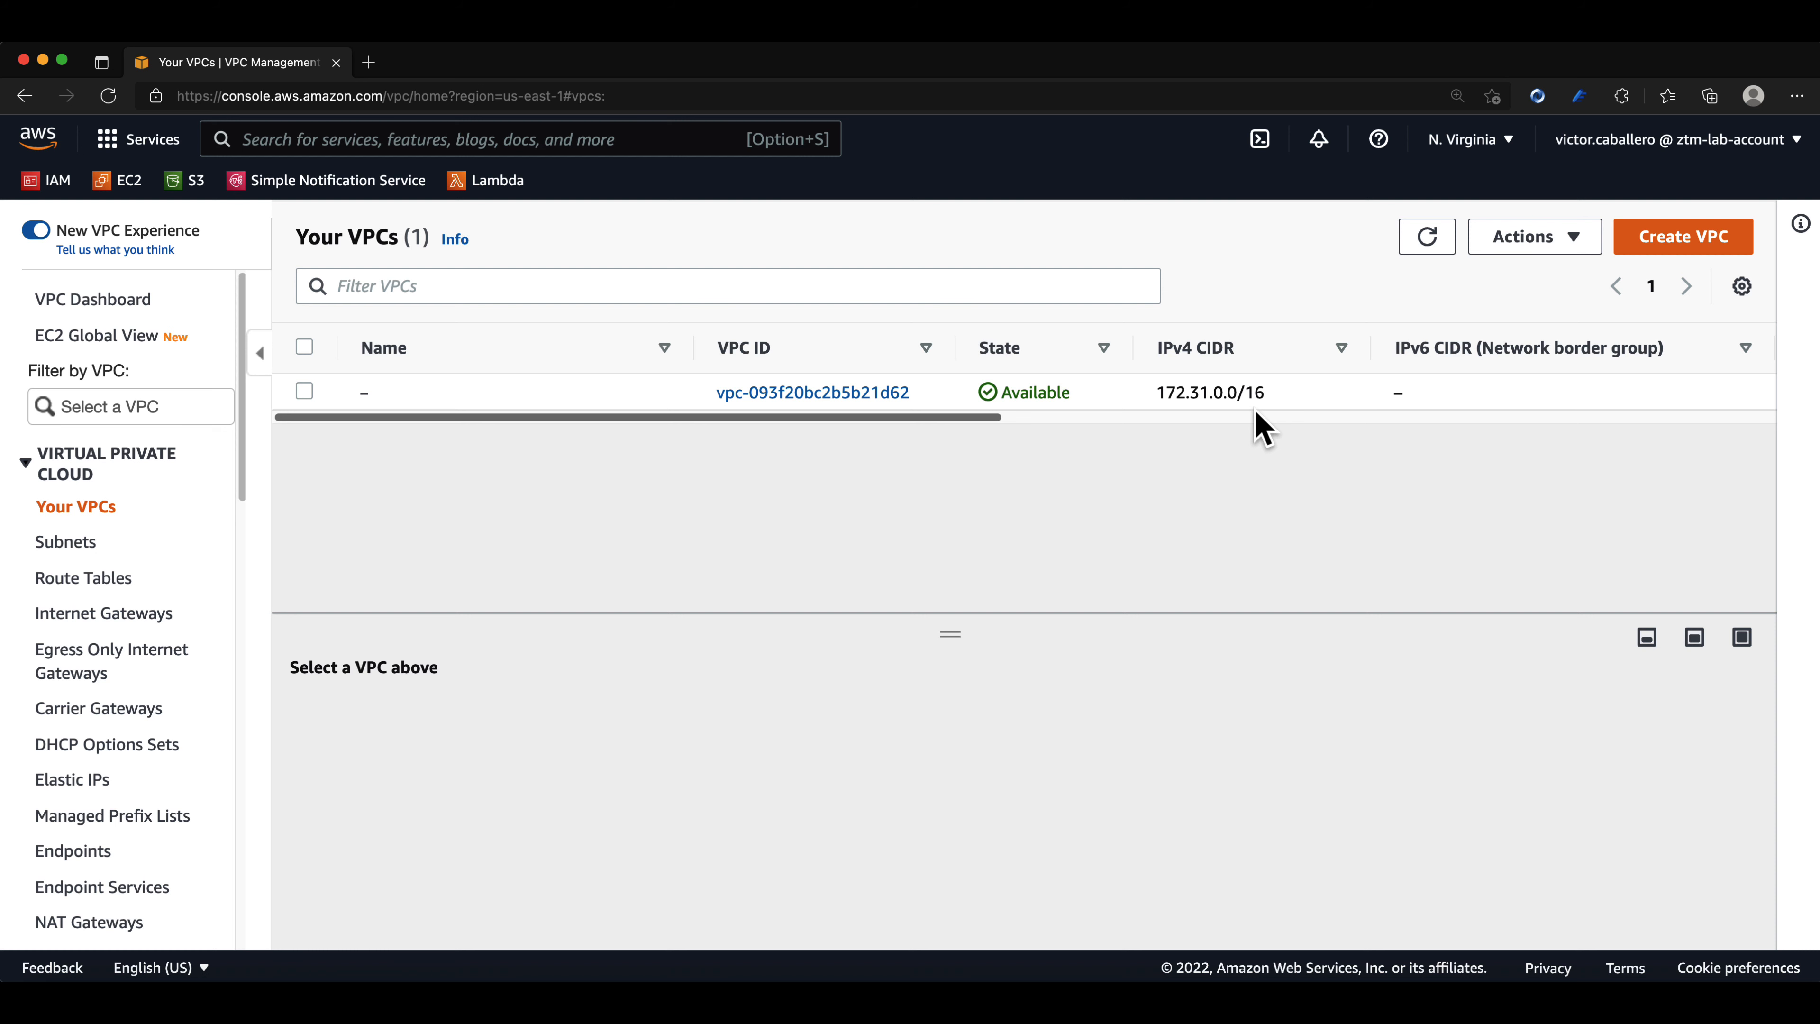
click(1636, 244)
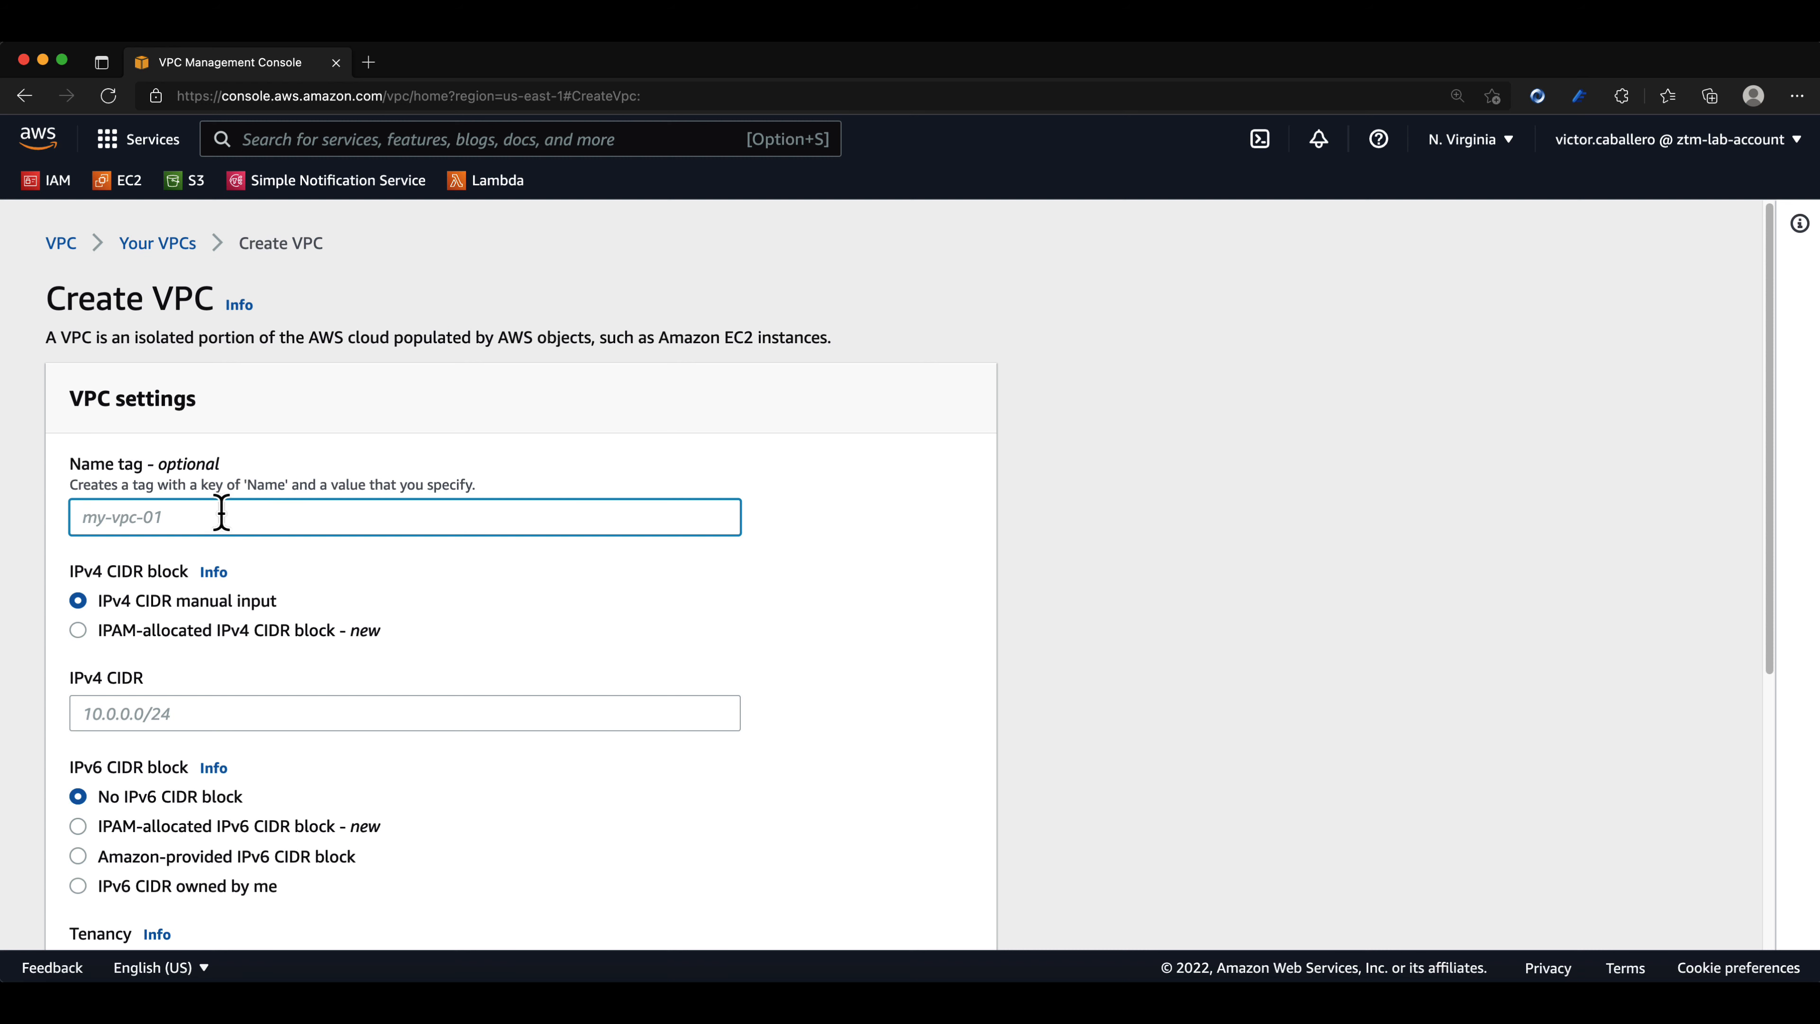
text(ztmVPC)
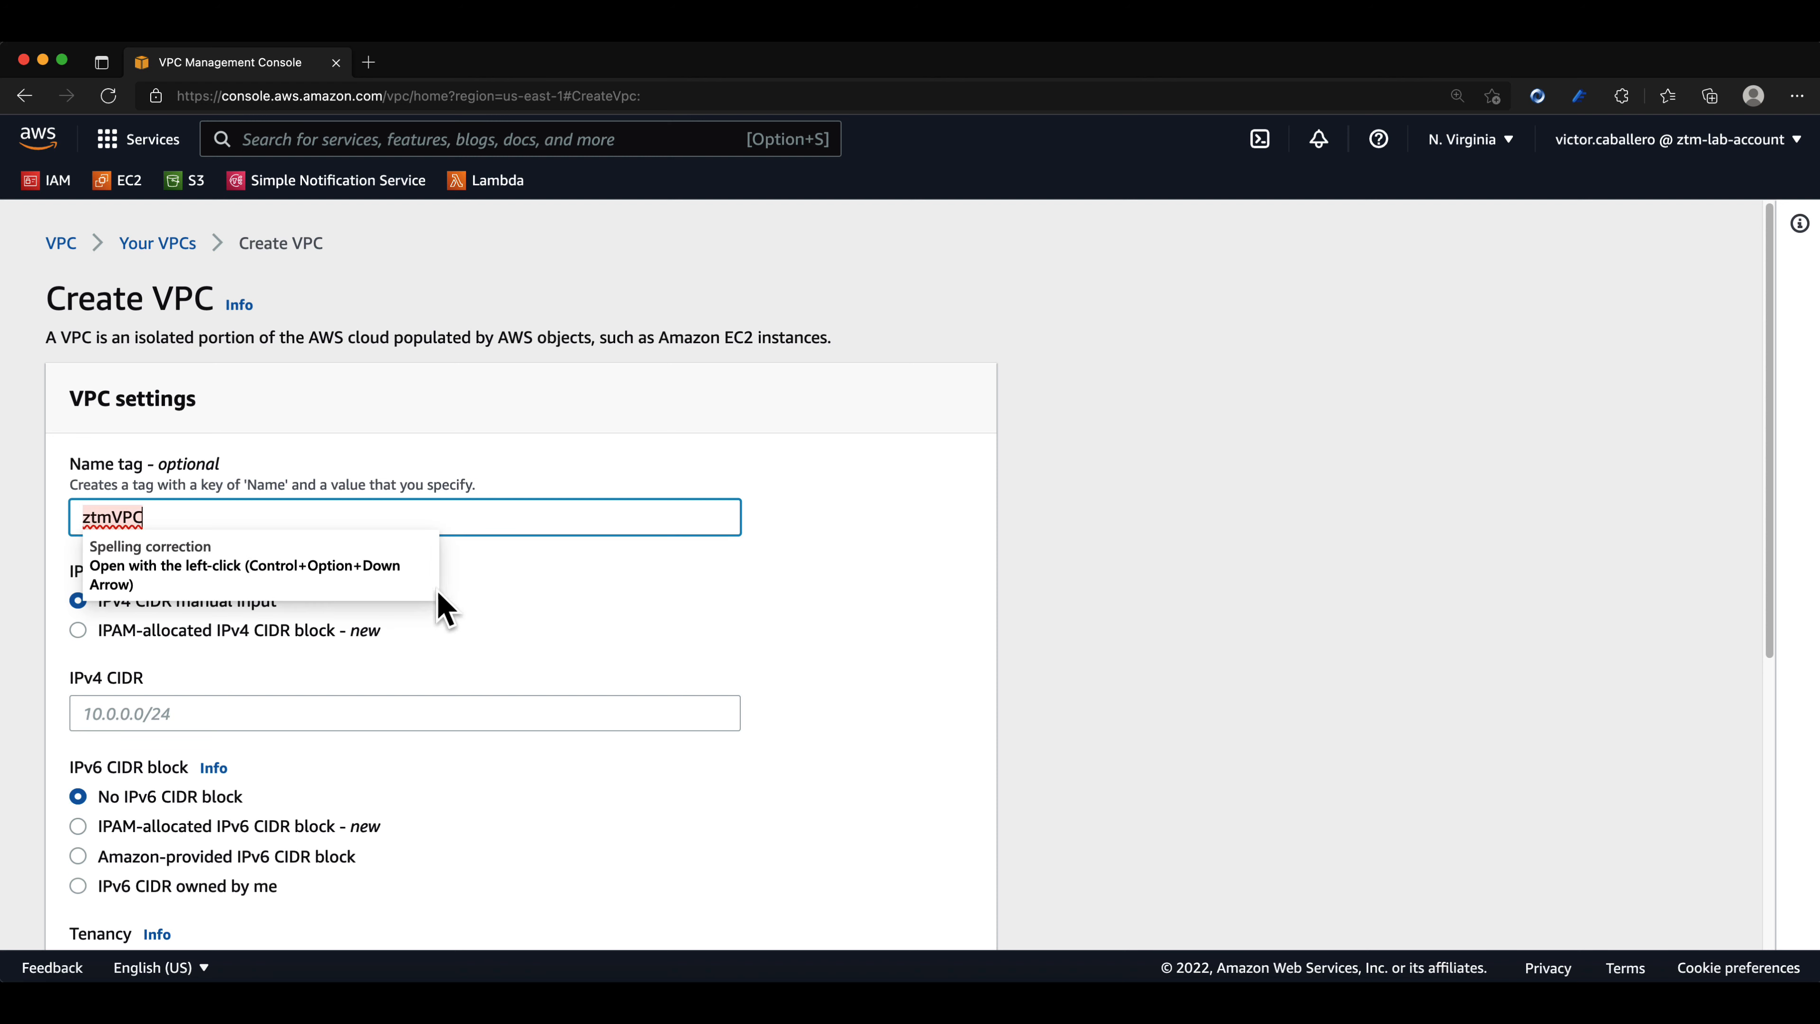
click(440, 604)
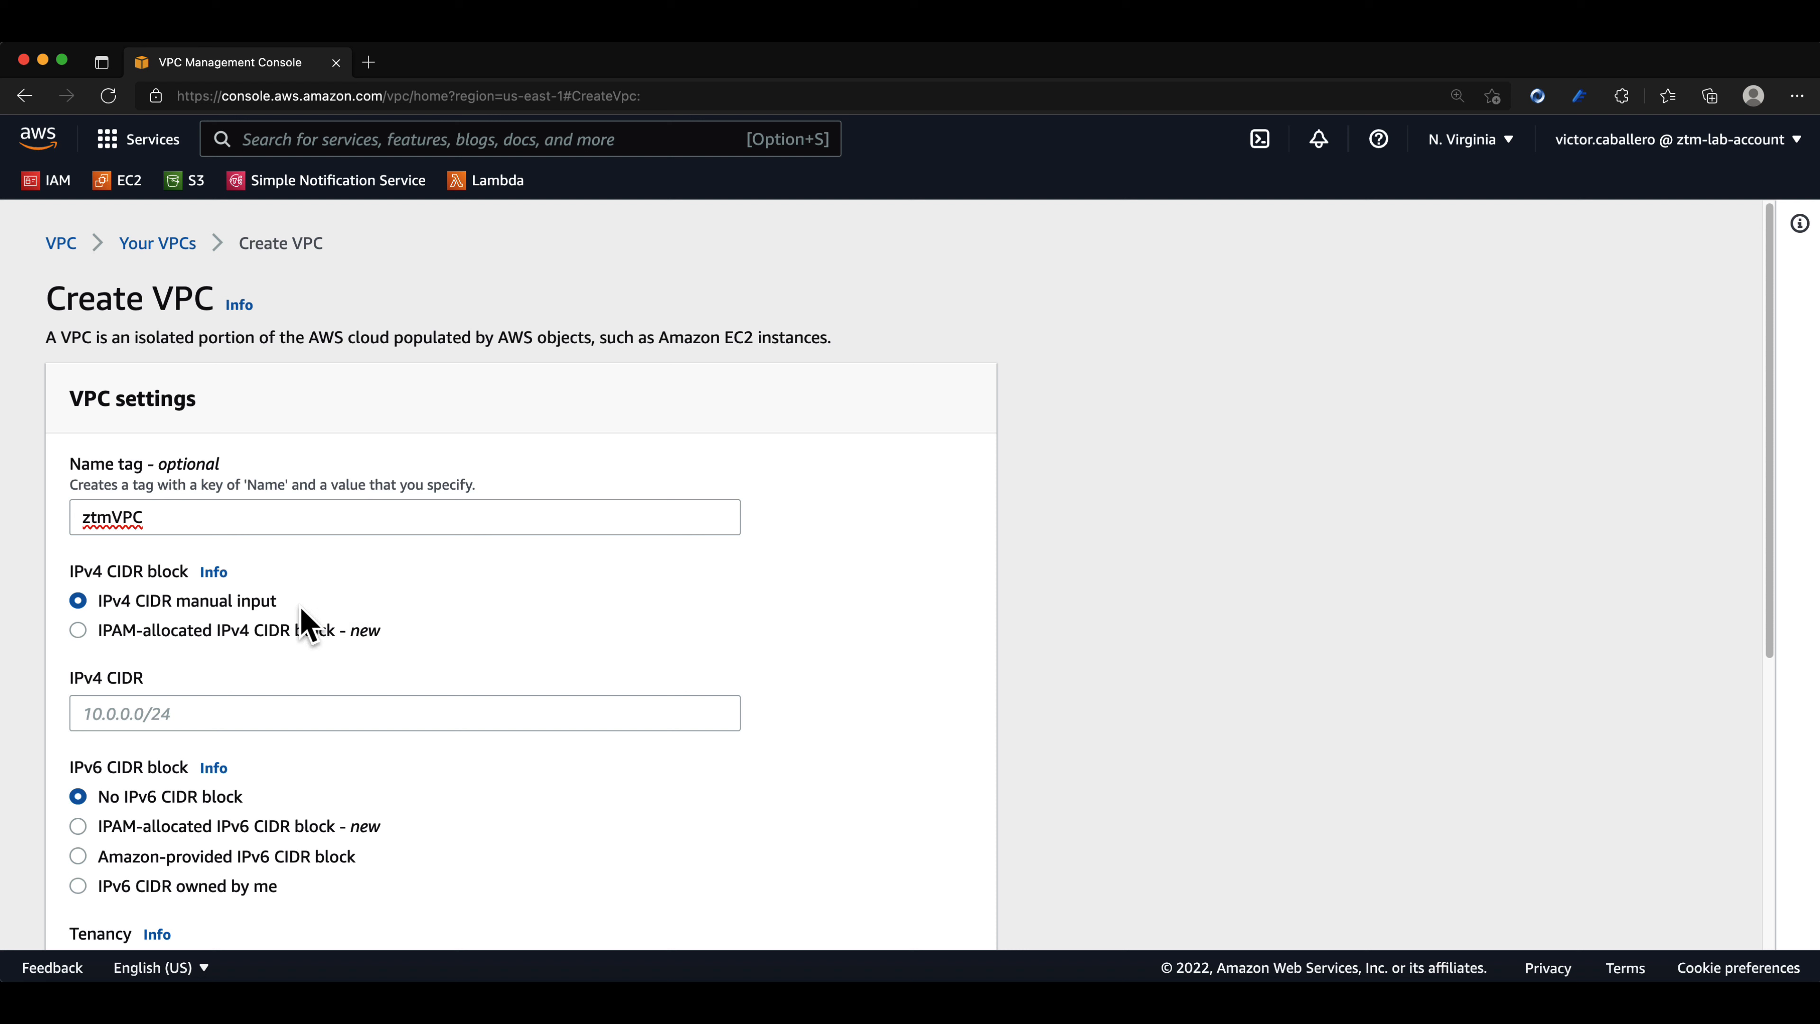
Set the VPC's IPv4 CIDR to 10.0.0.0/16 and create the VPC
click(143, 712)
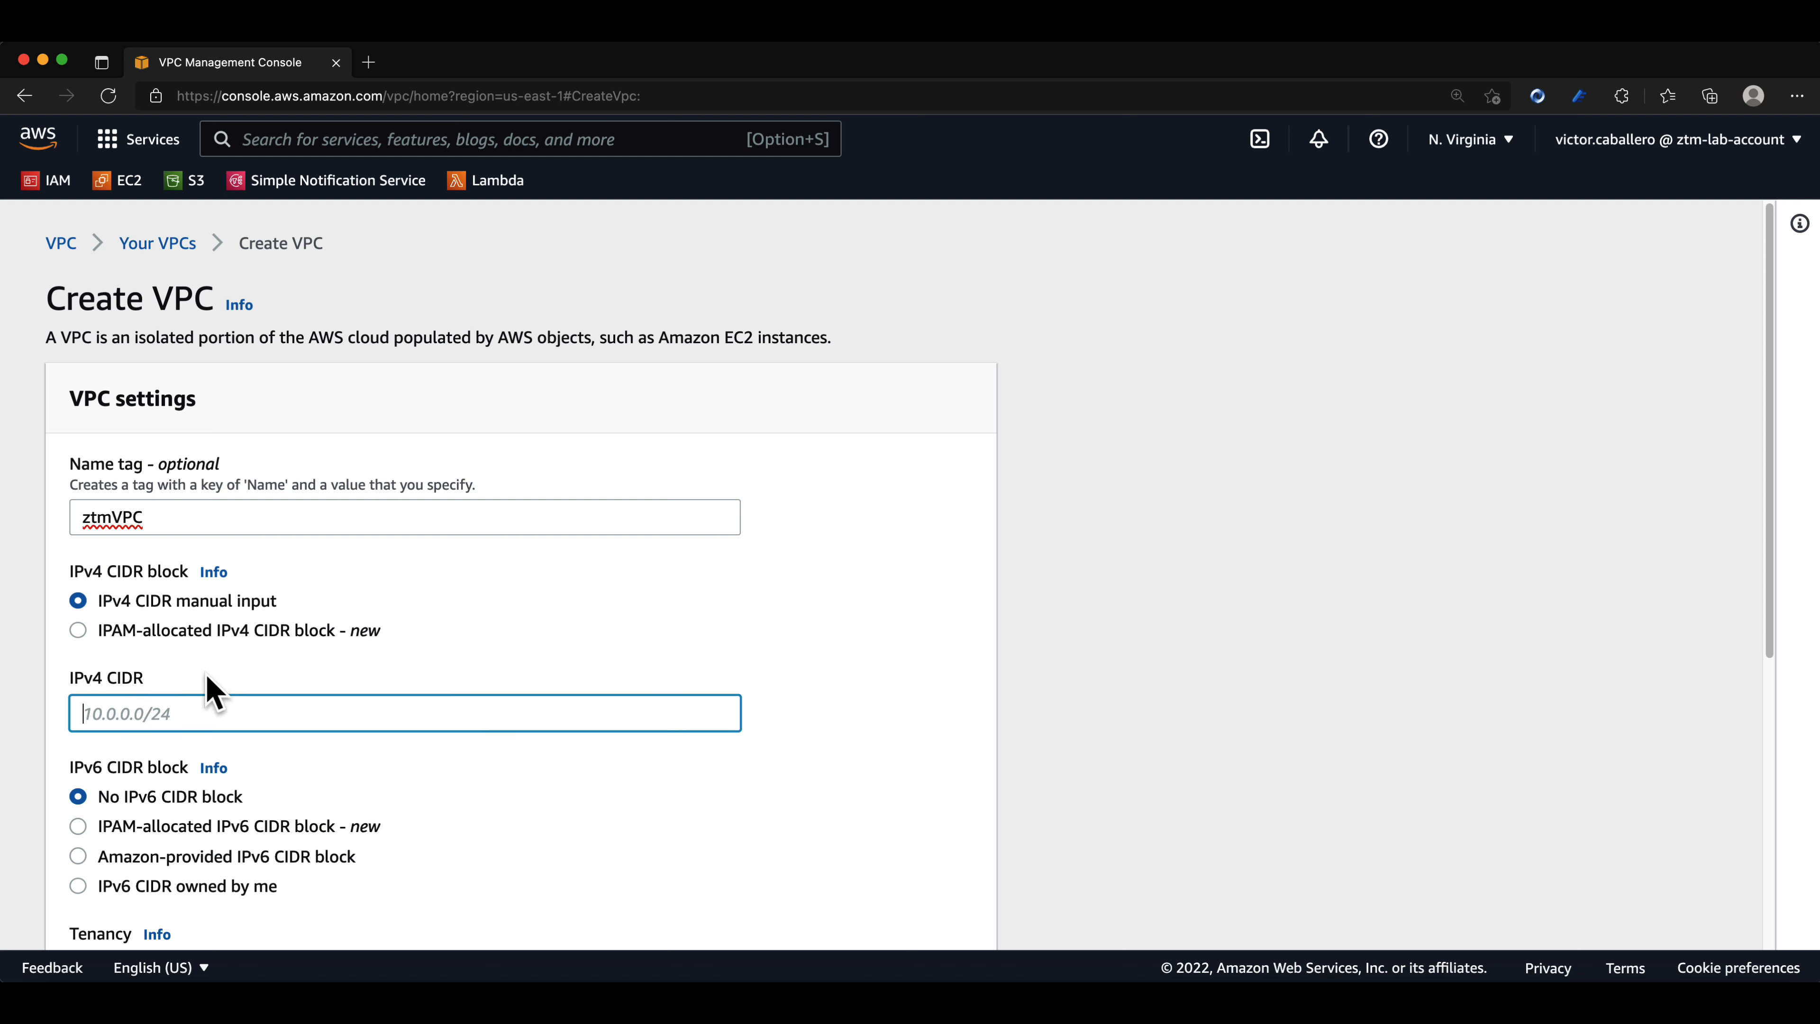
text(10.0.0.0/16)
scroll(268, 699, down, 3)
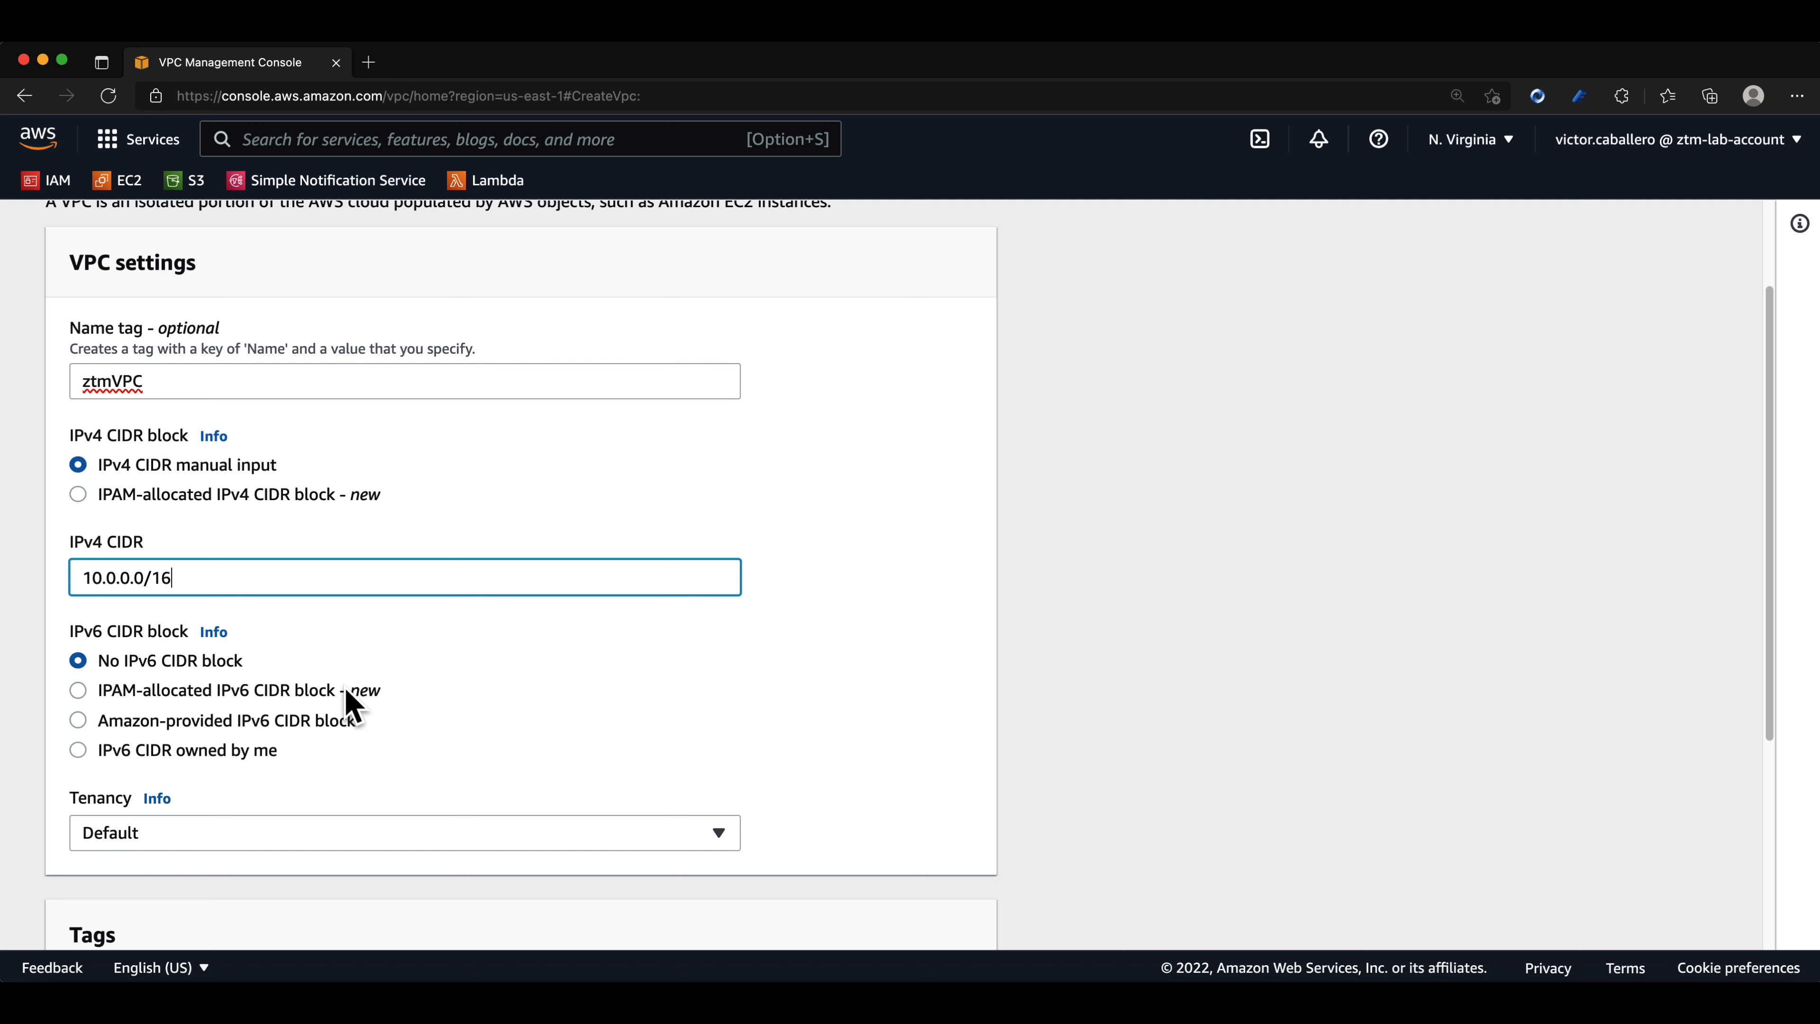
scroll(346, 691, down, 6)
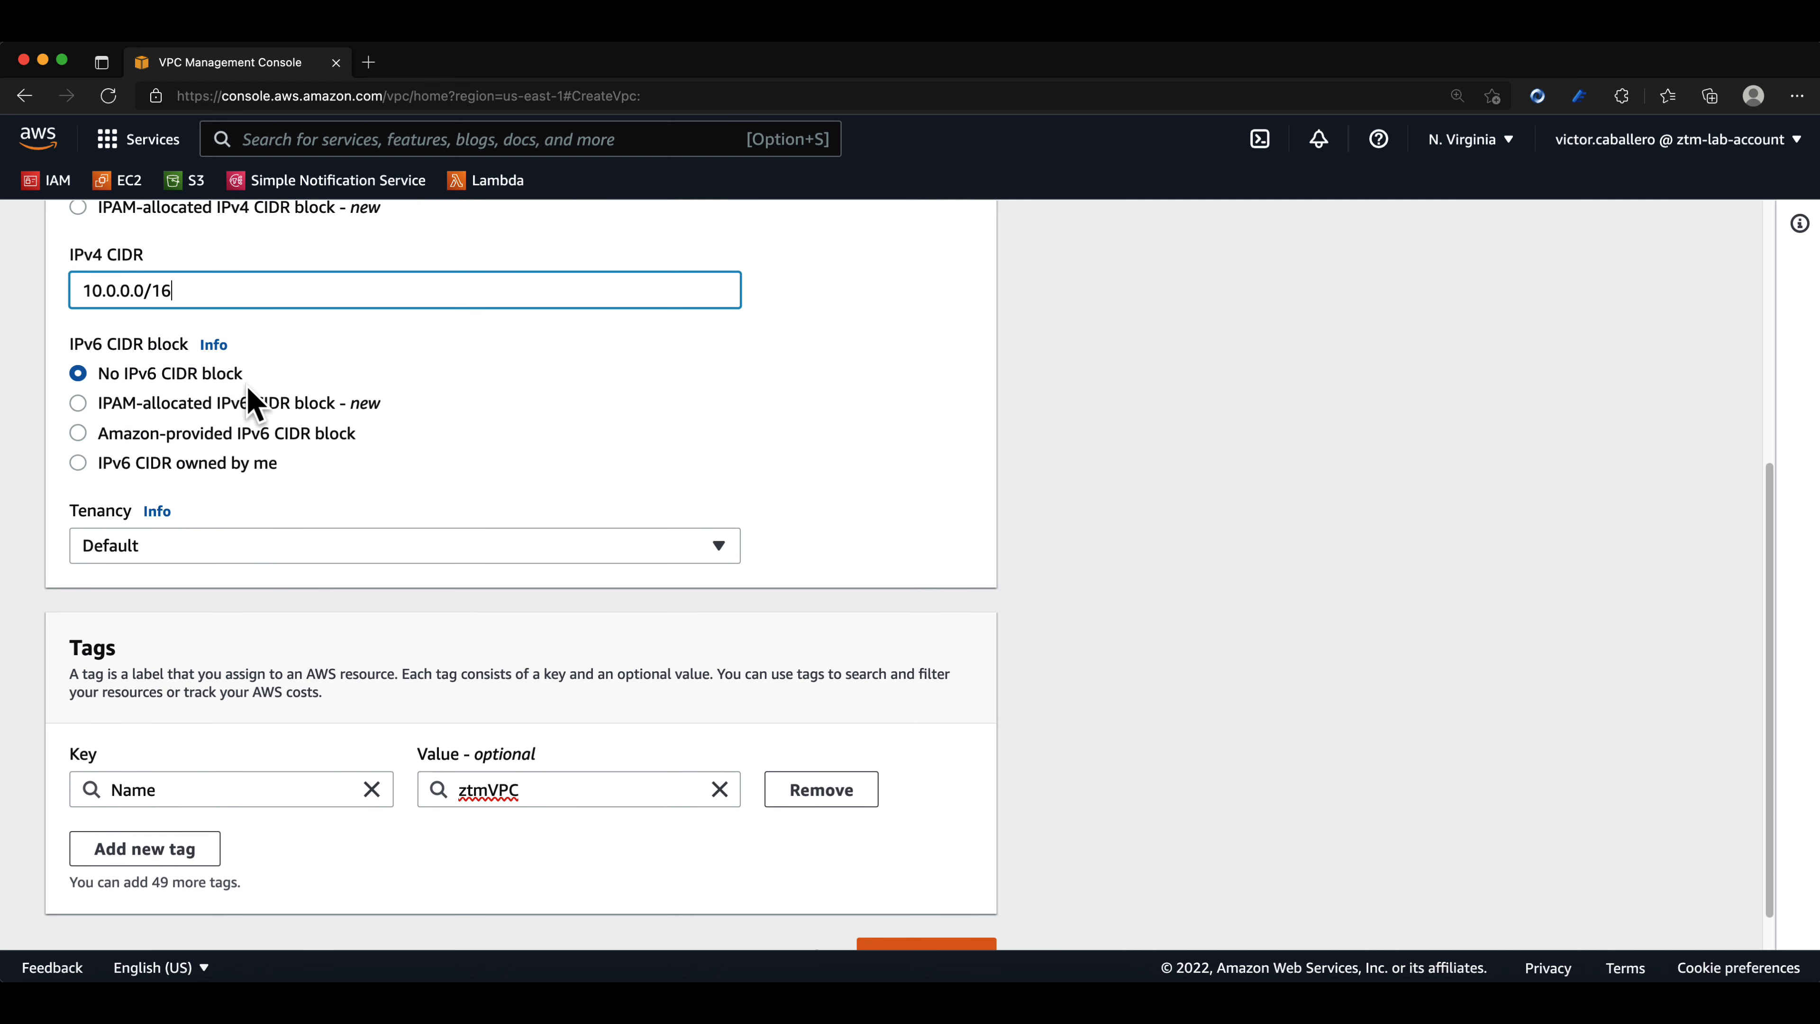
click(236, 558)
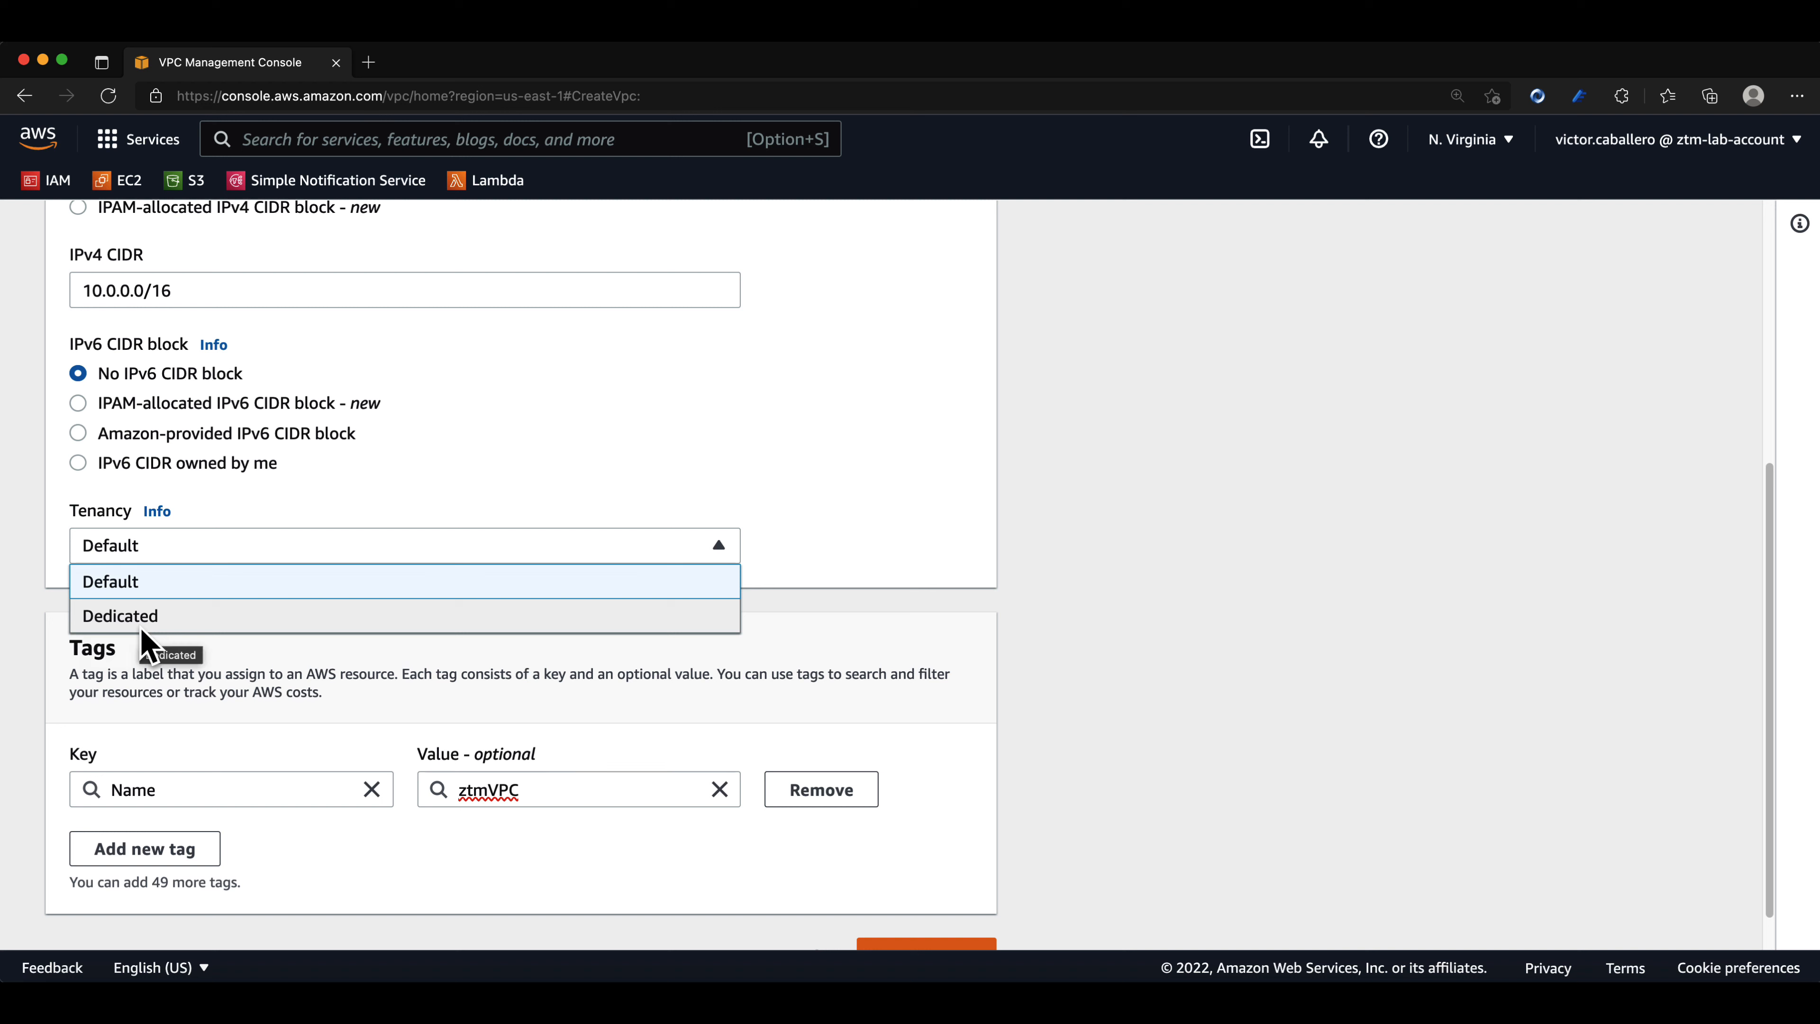
click(221, 654)
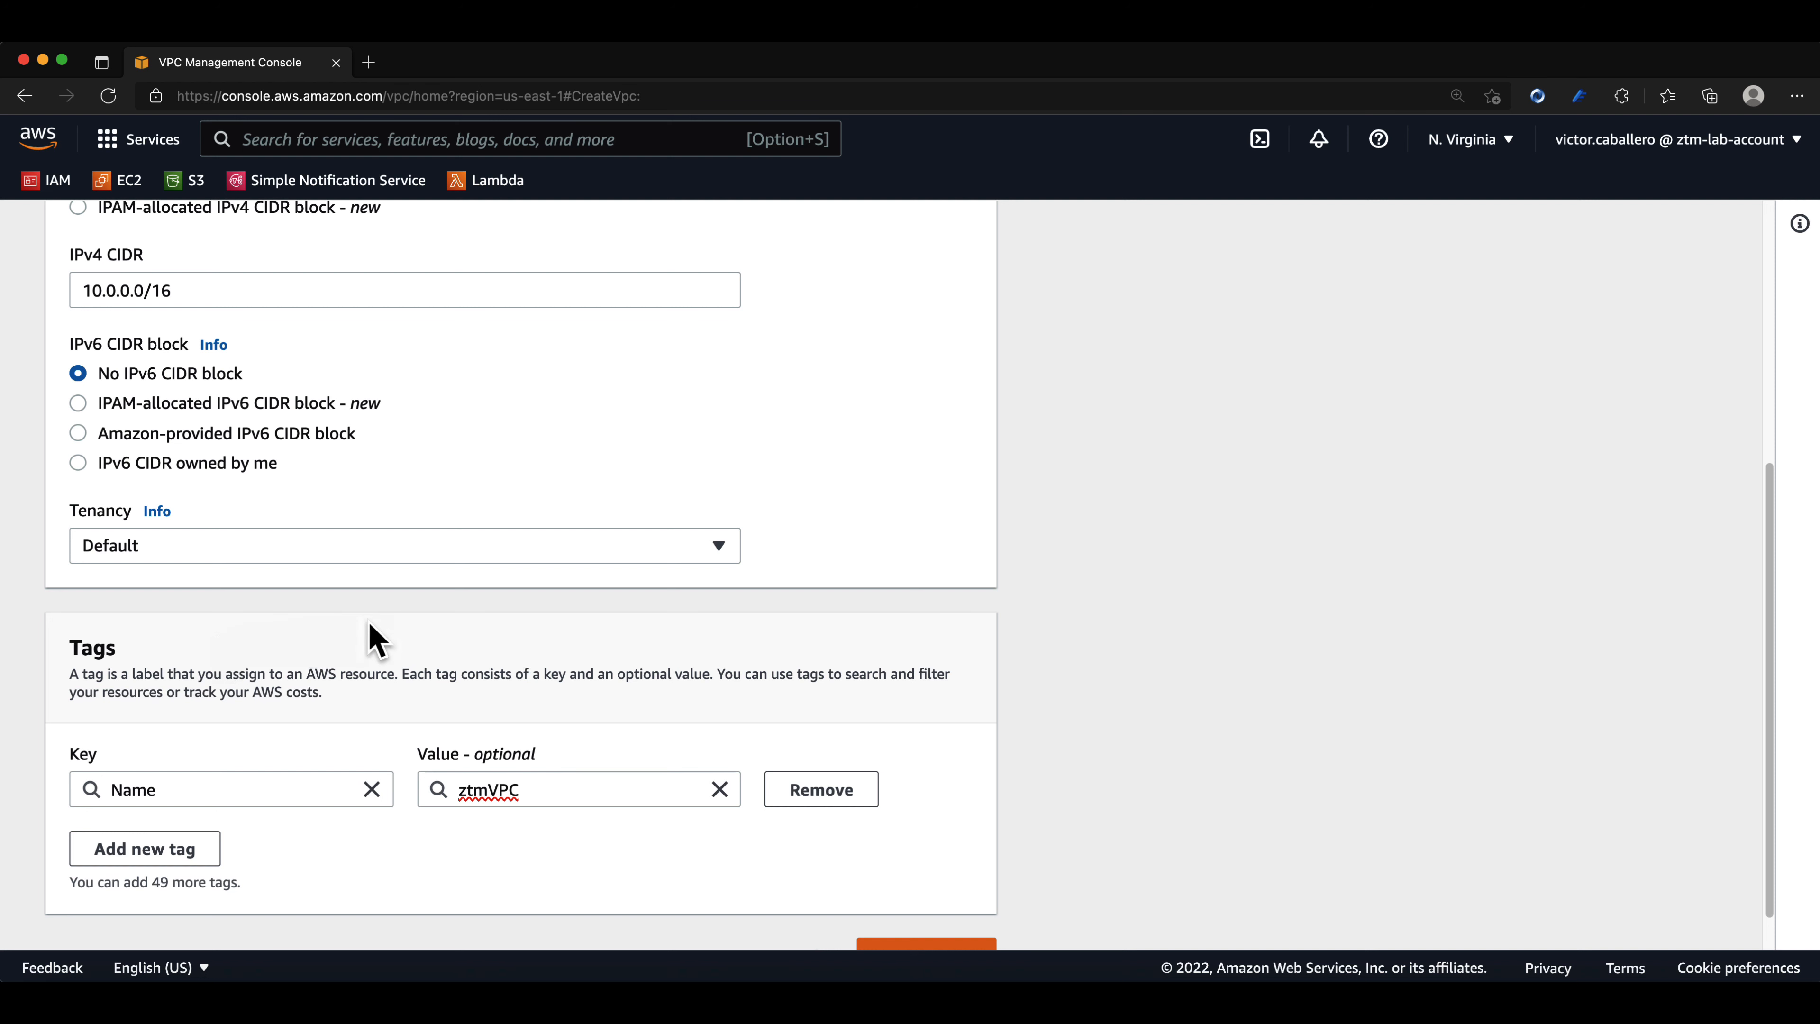
scroll(374, 638, down, 1)
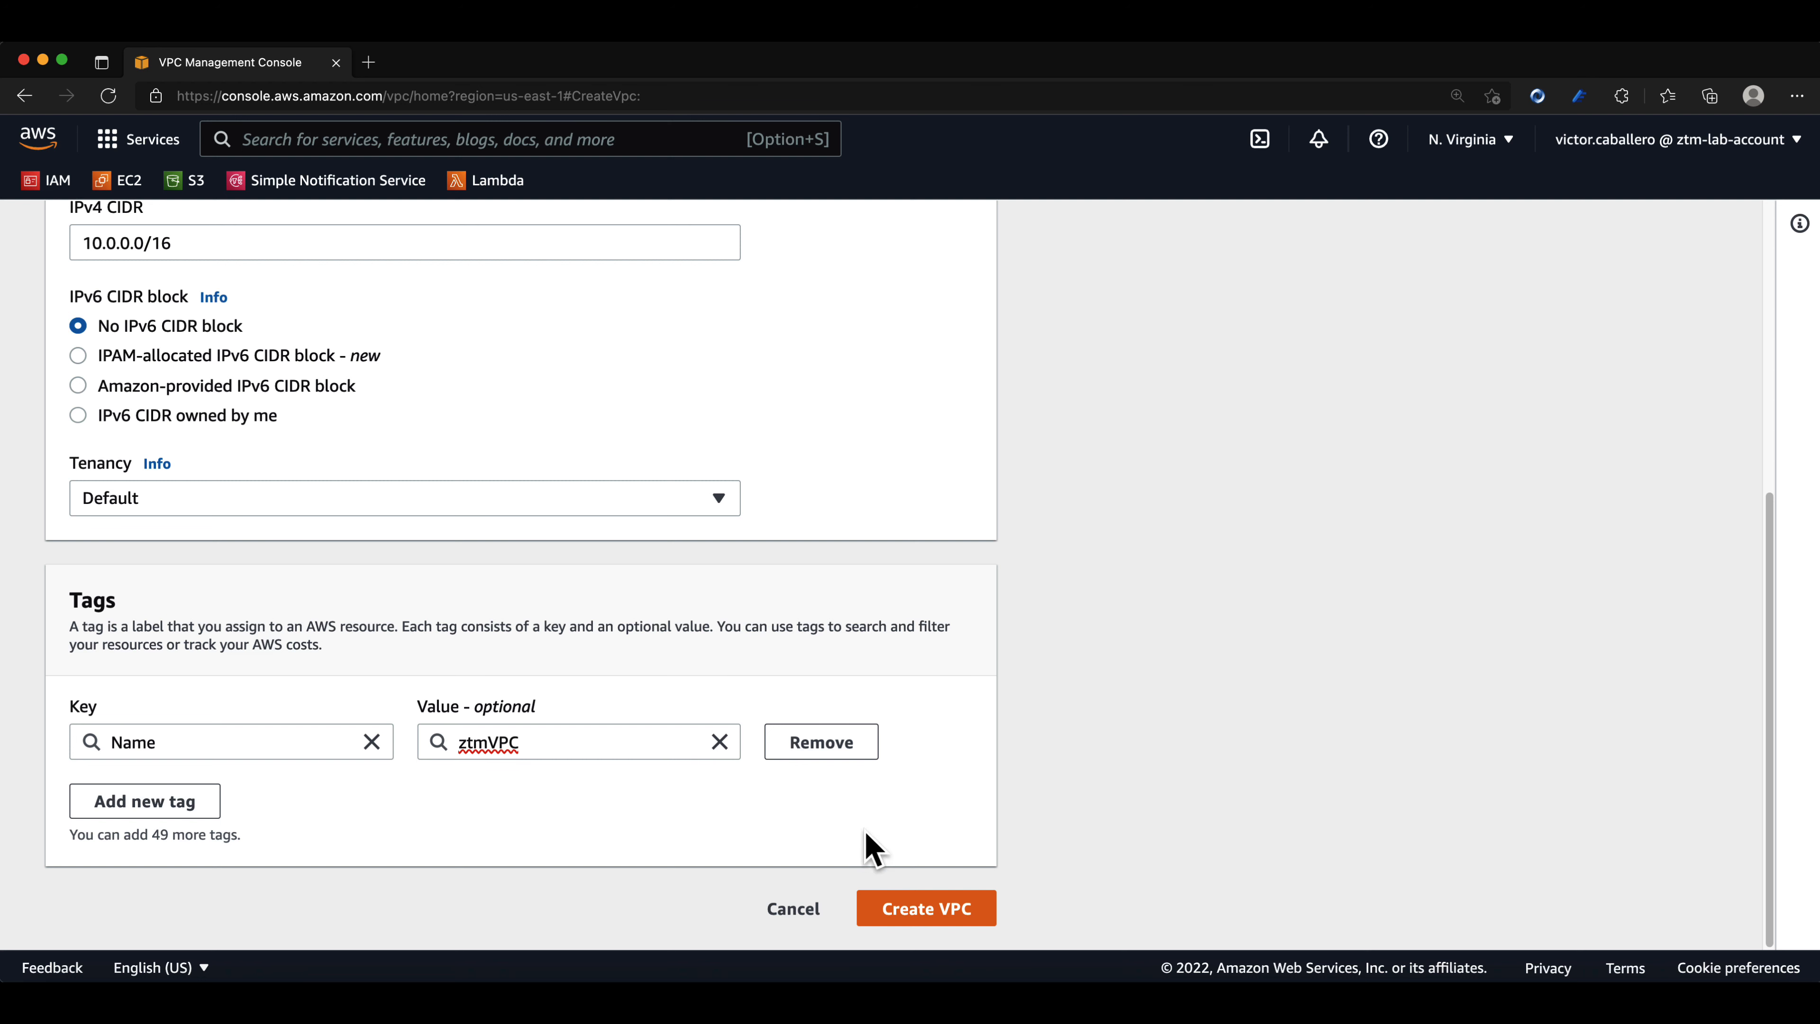
click(867, 909)
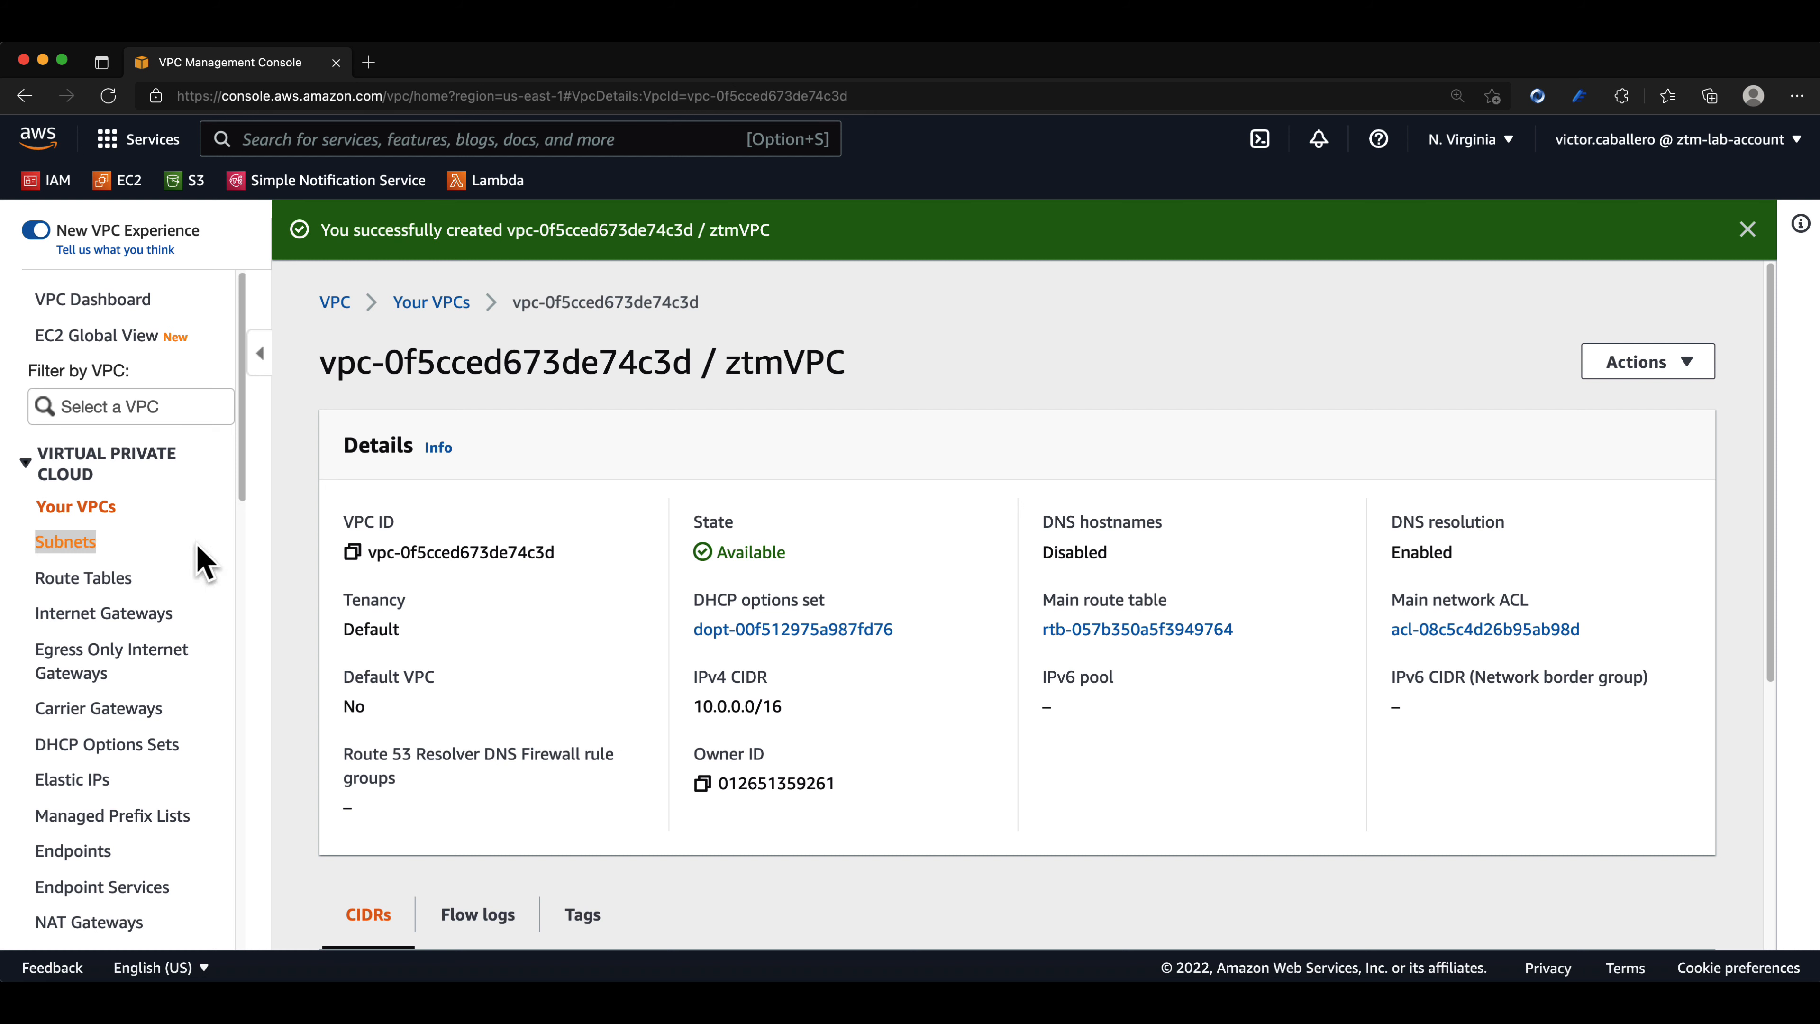
View the existing subnets and sort them by Availability Zone in ascending order
click(61, 547)
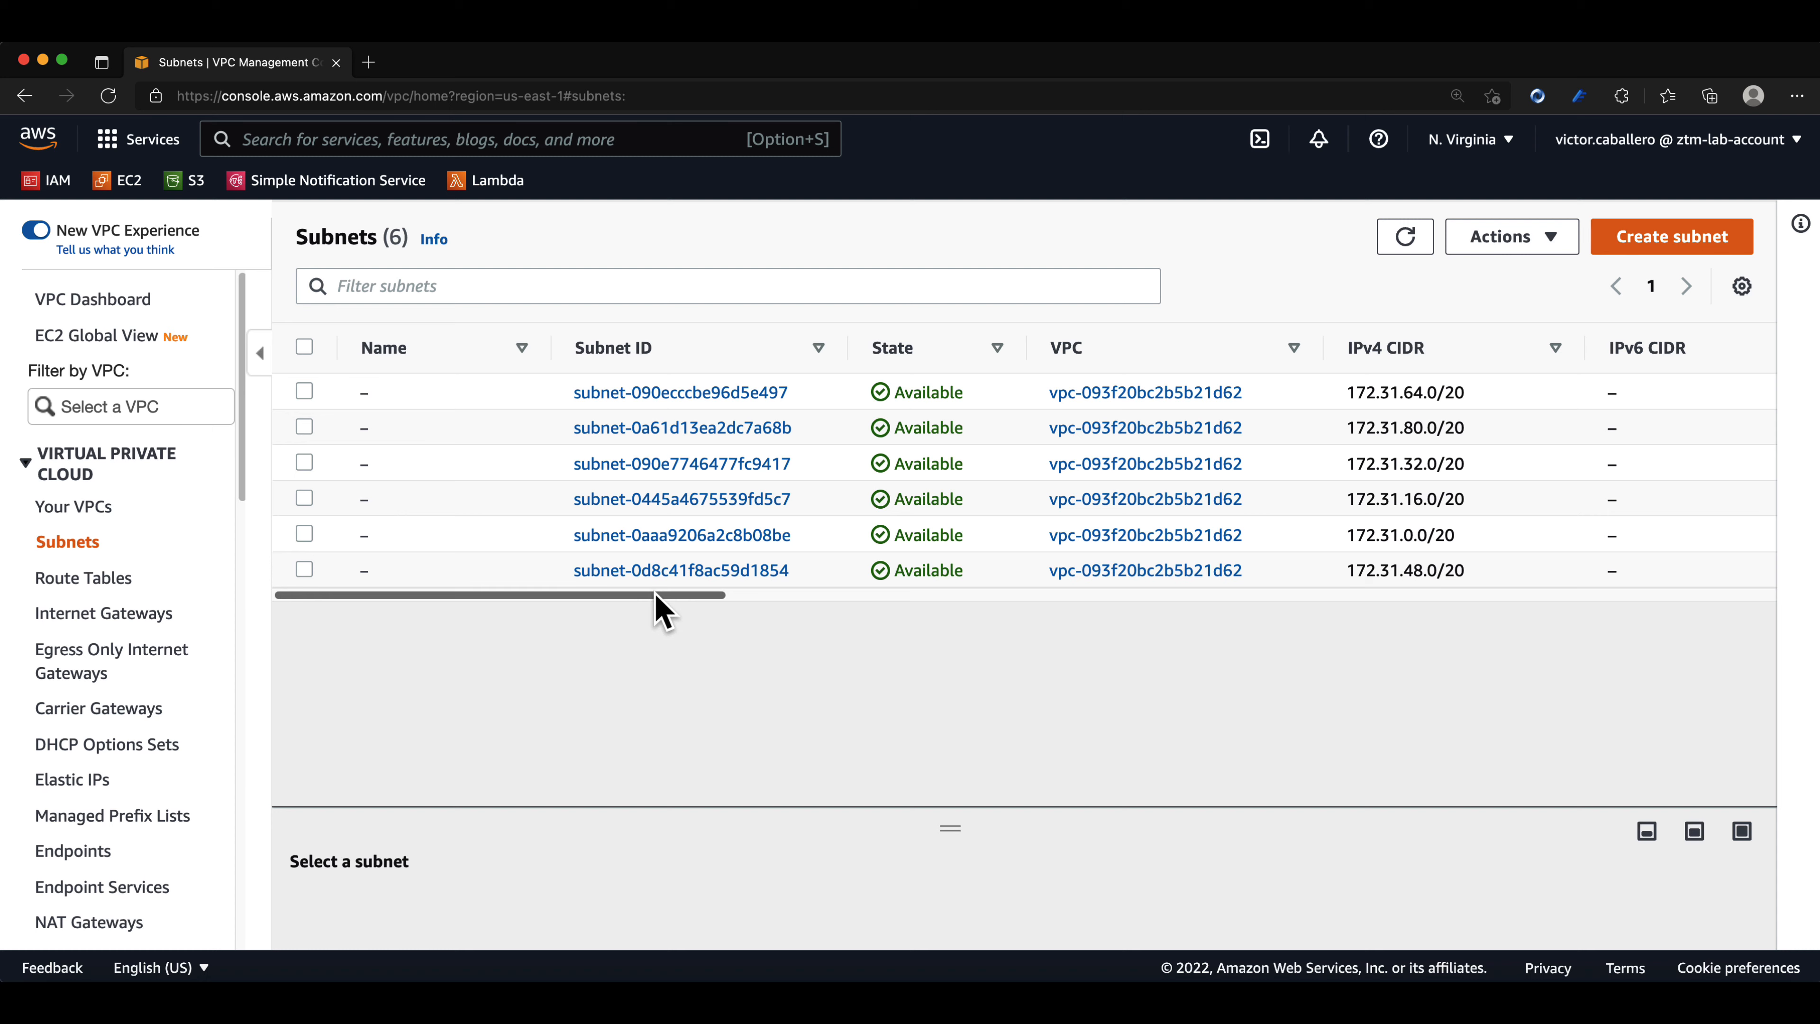
scroll(658, 594, right, 4)
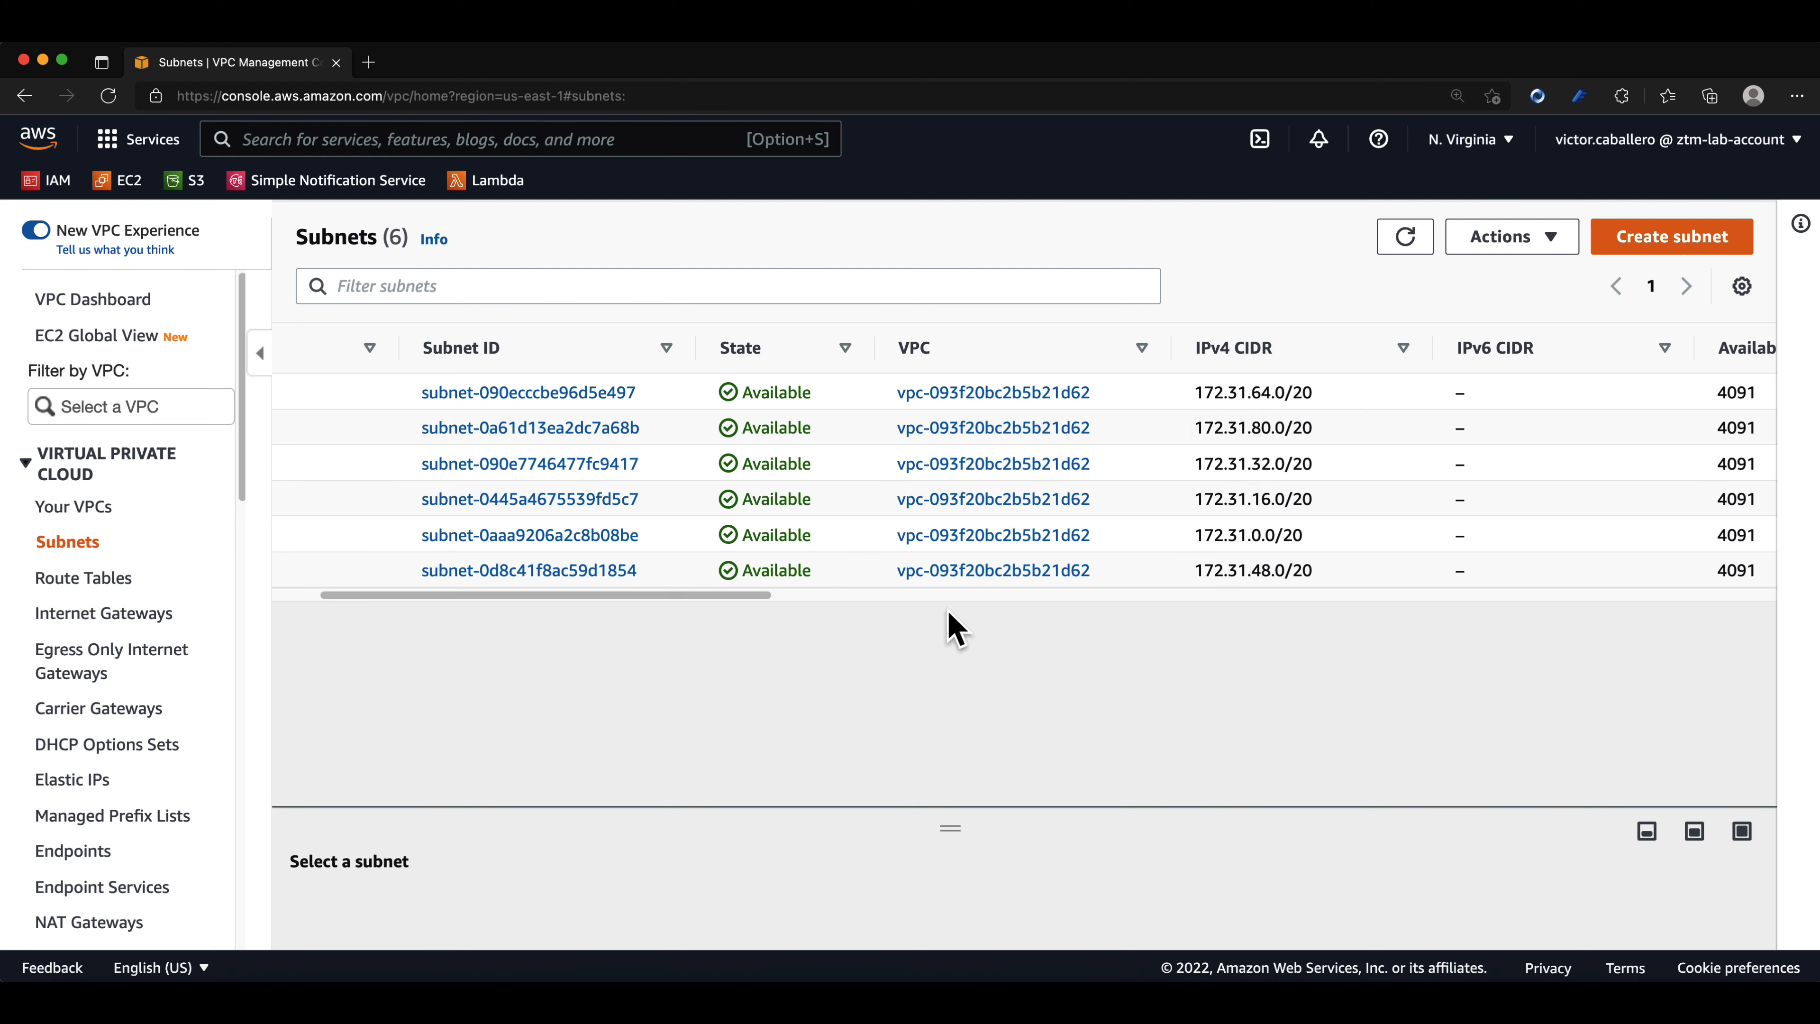
drag(754, 594, 903, 606)
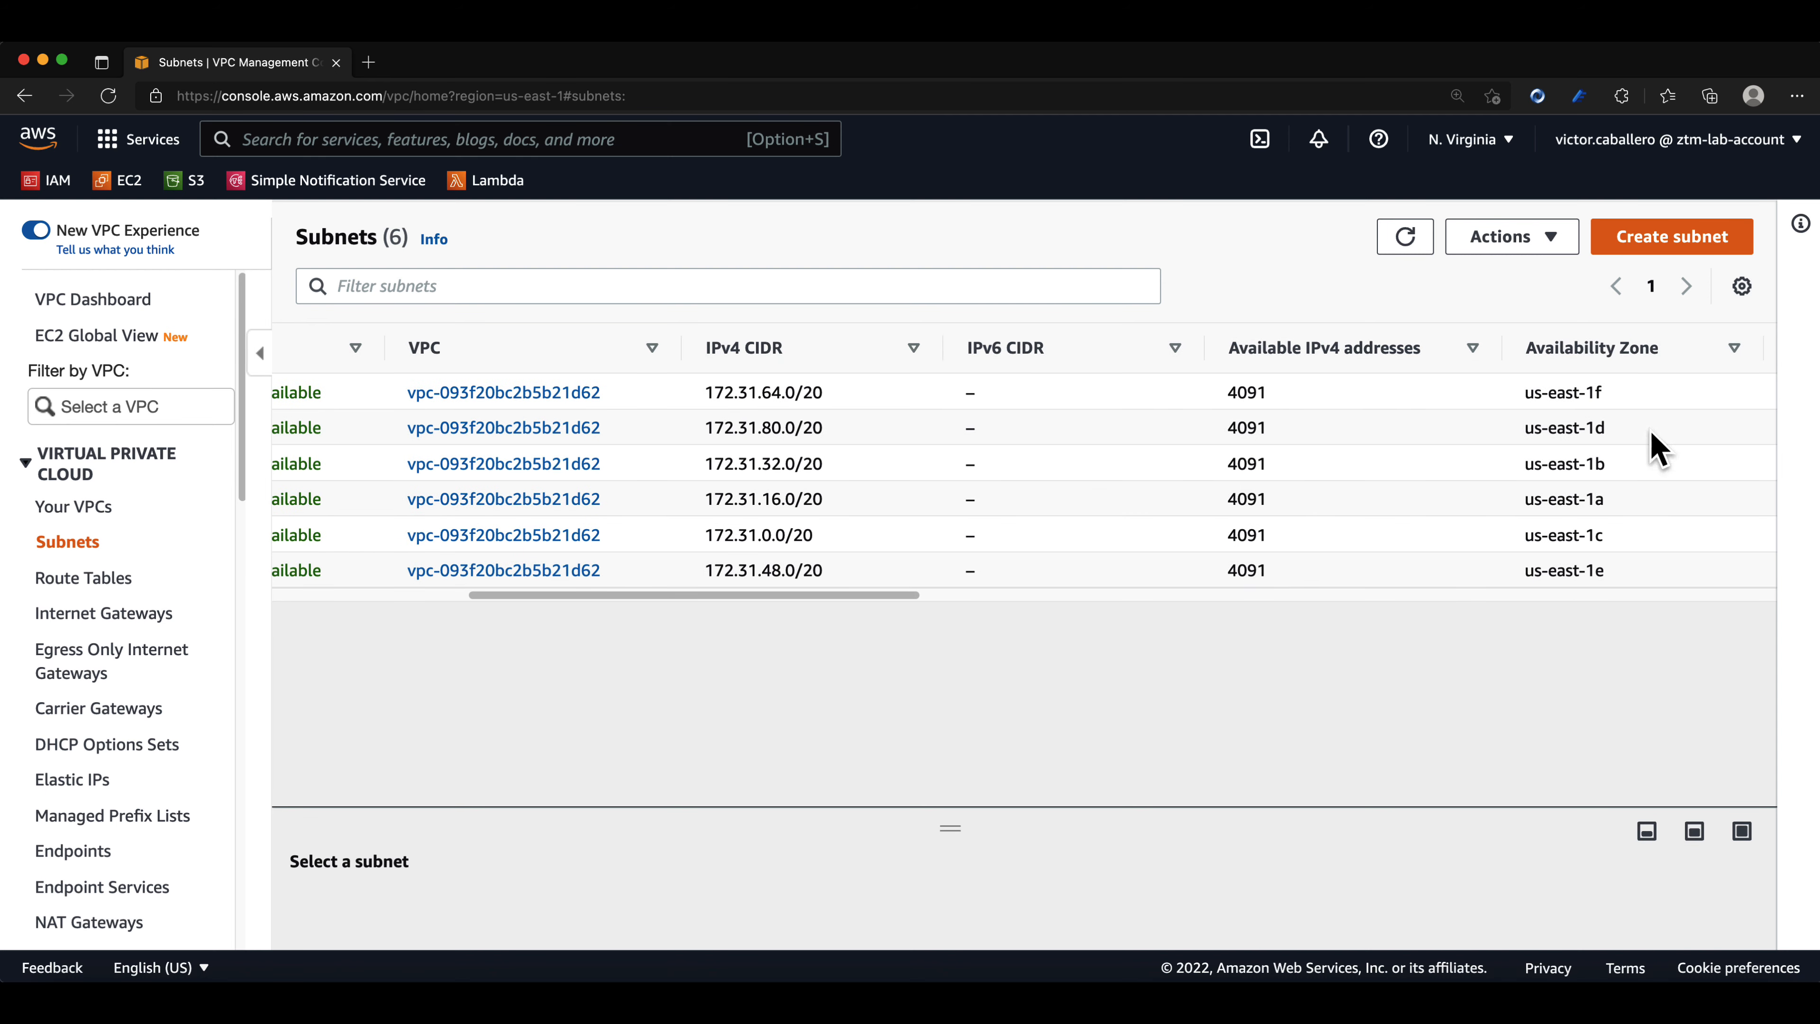
click(1717, 347)
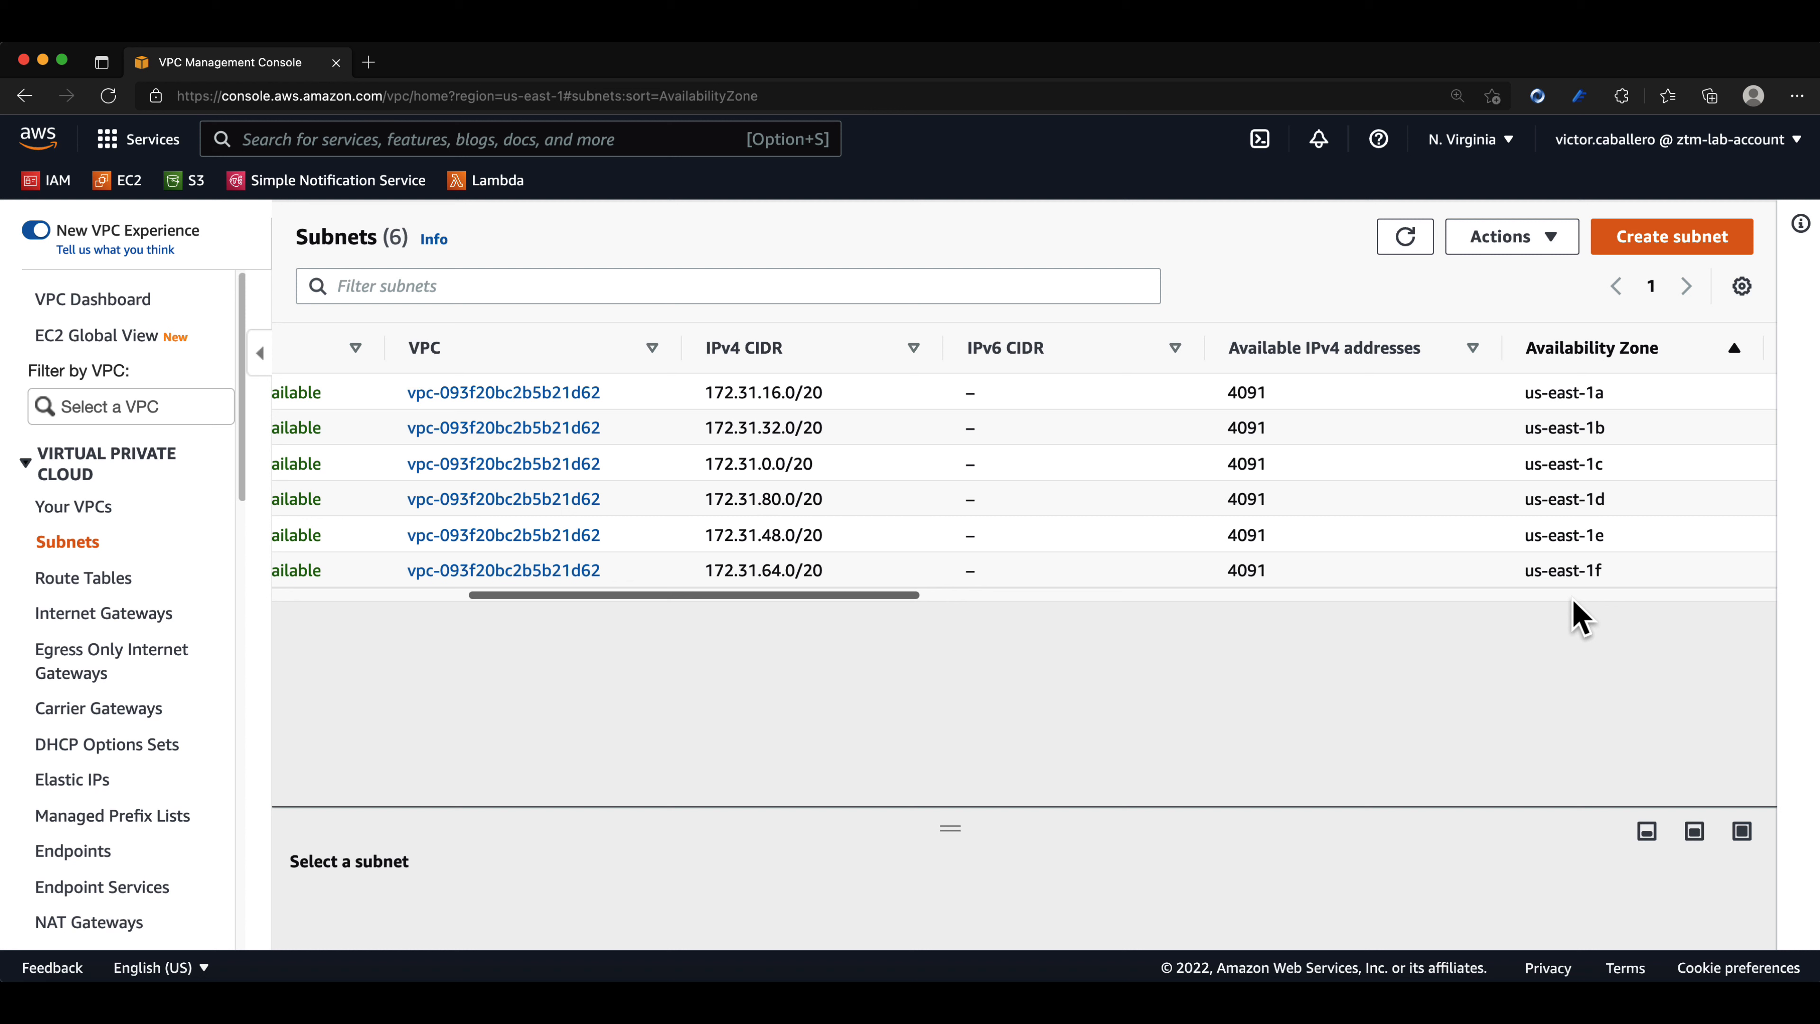
Start creating a subnet and choose ztmVPC as its VPC
click(1639, 241)
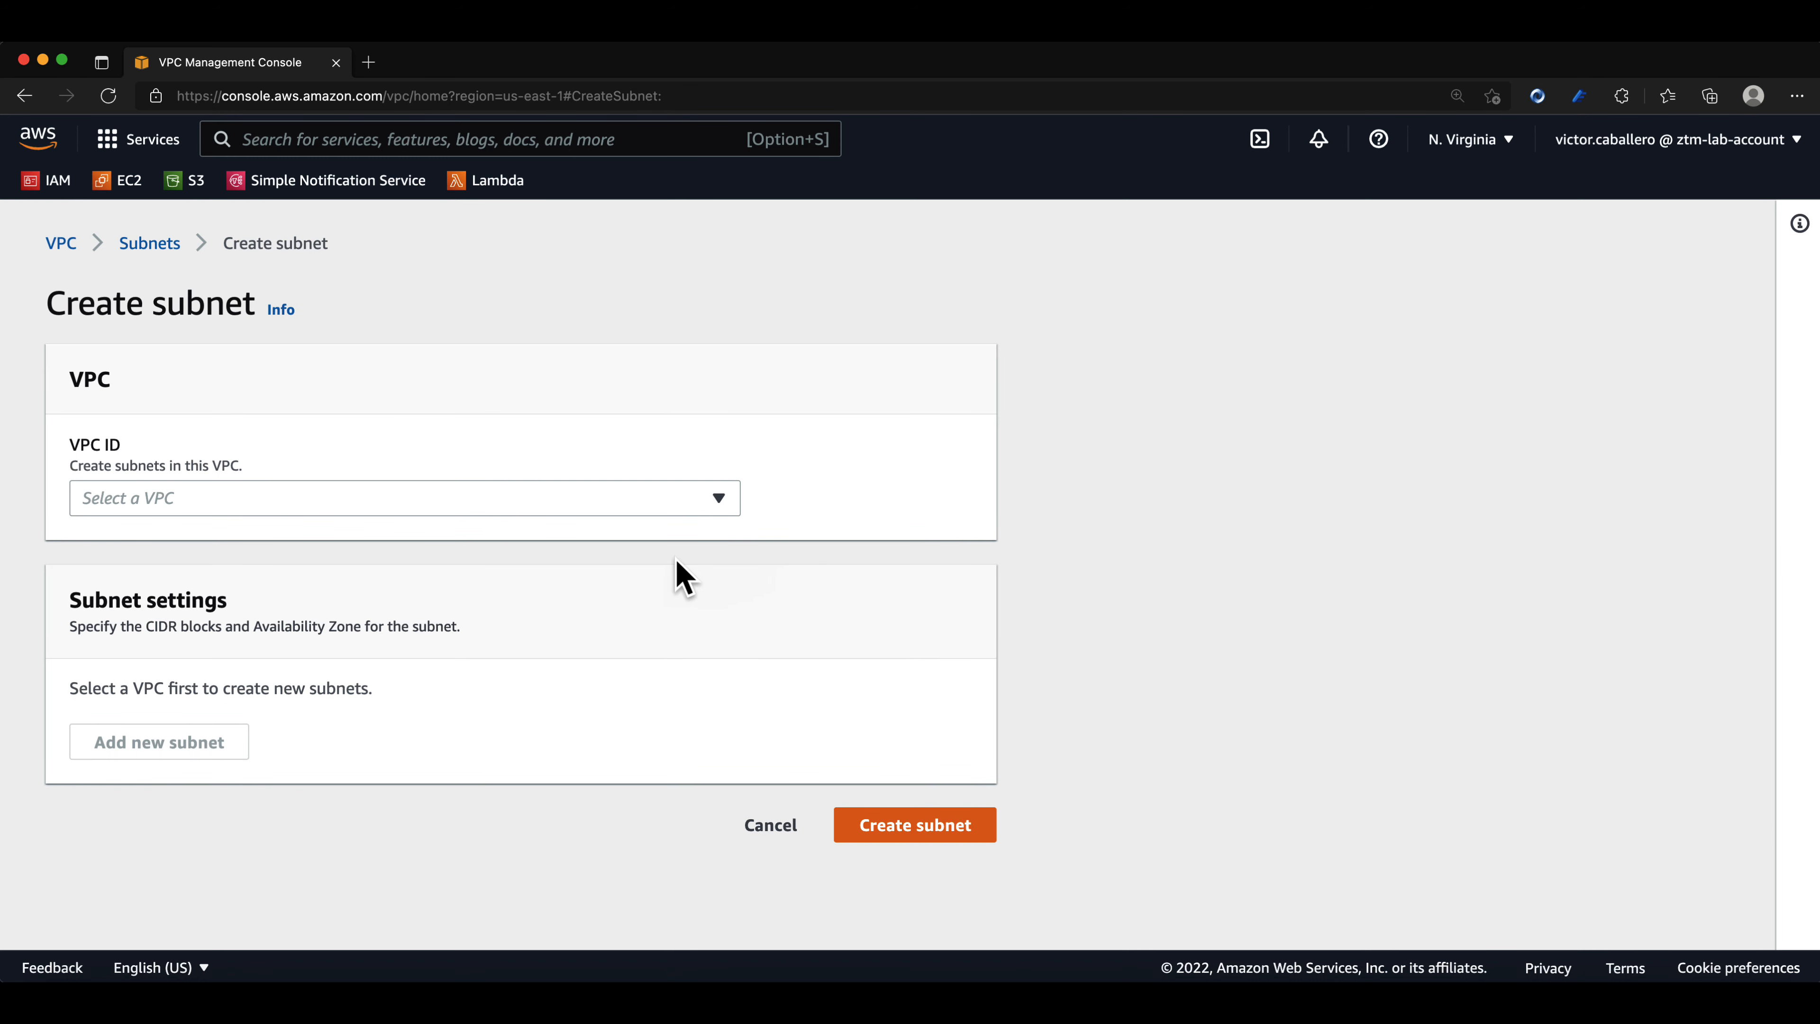
click(720, 505)
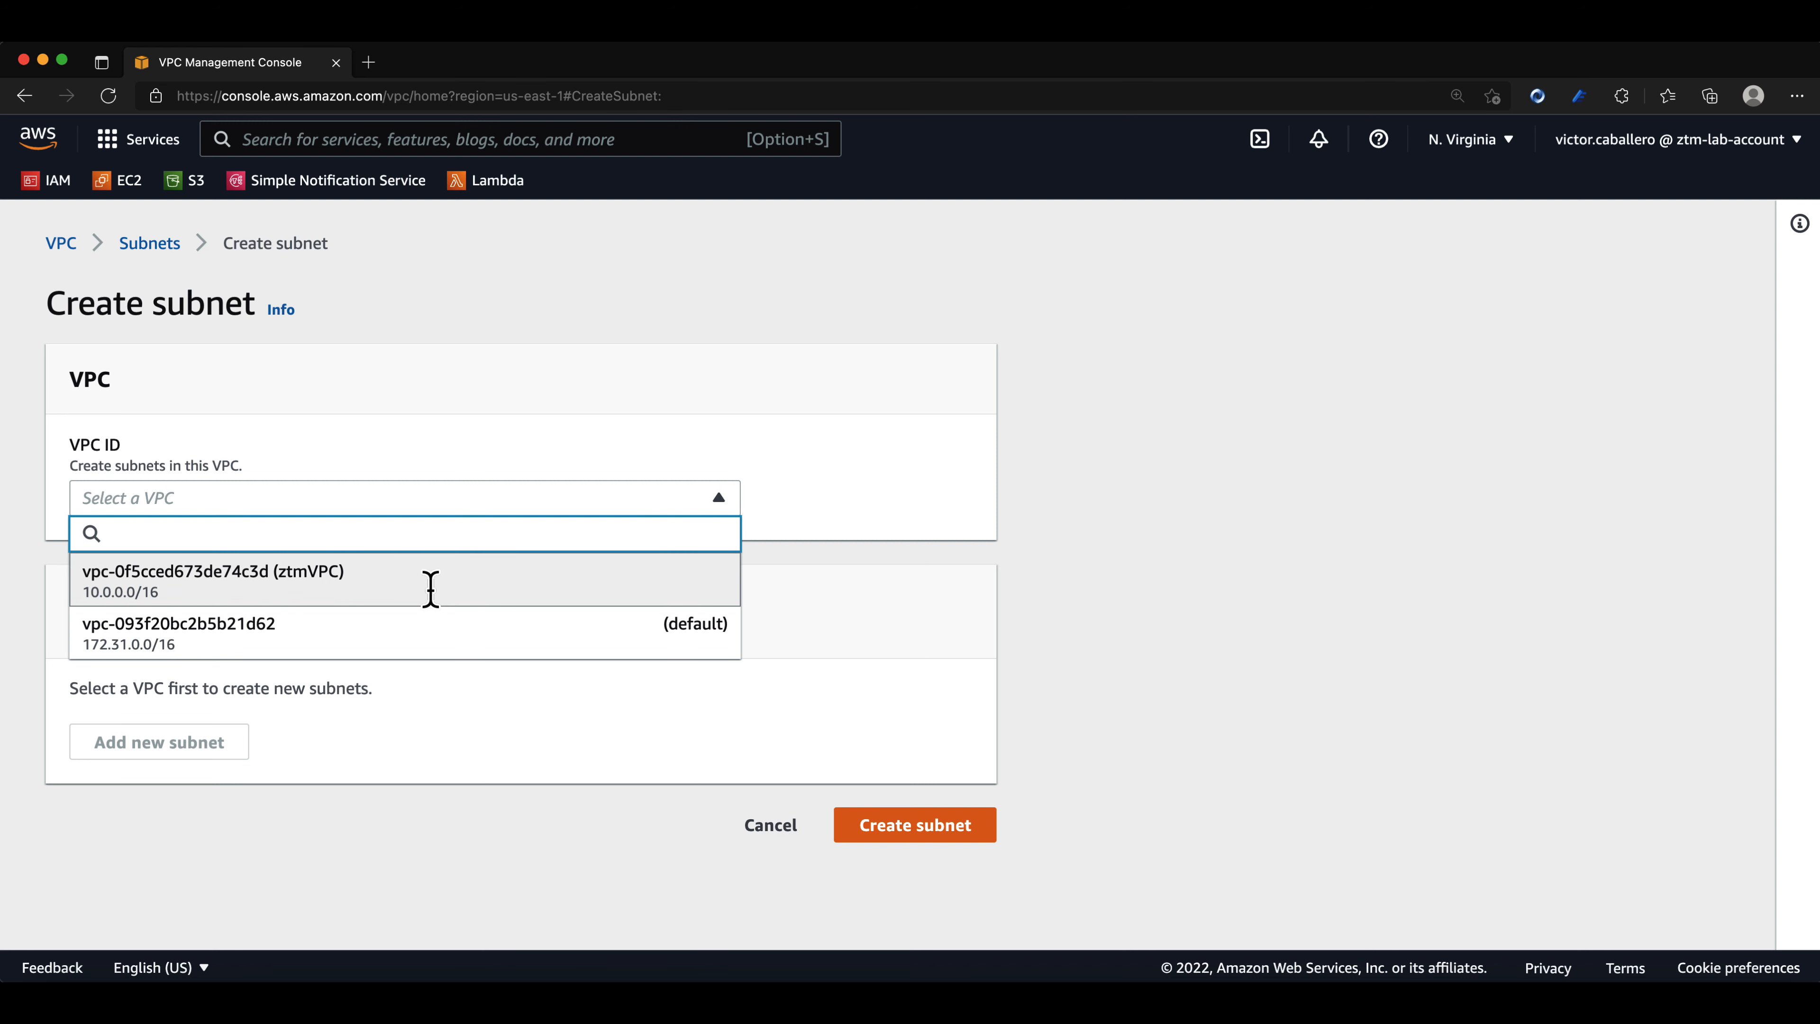
click(240, 584)
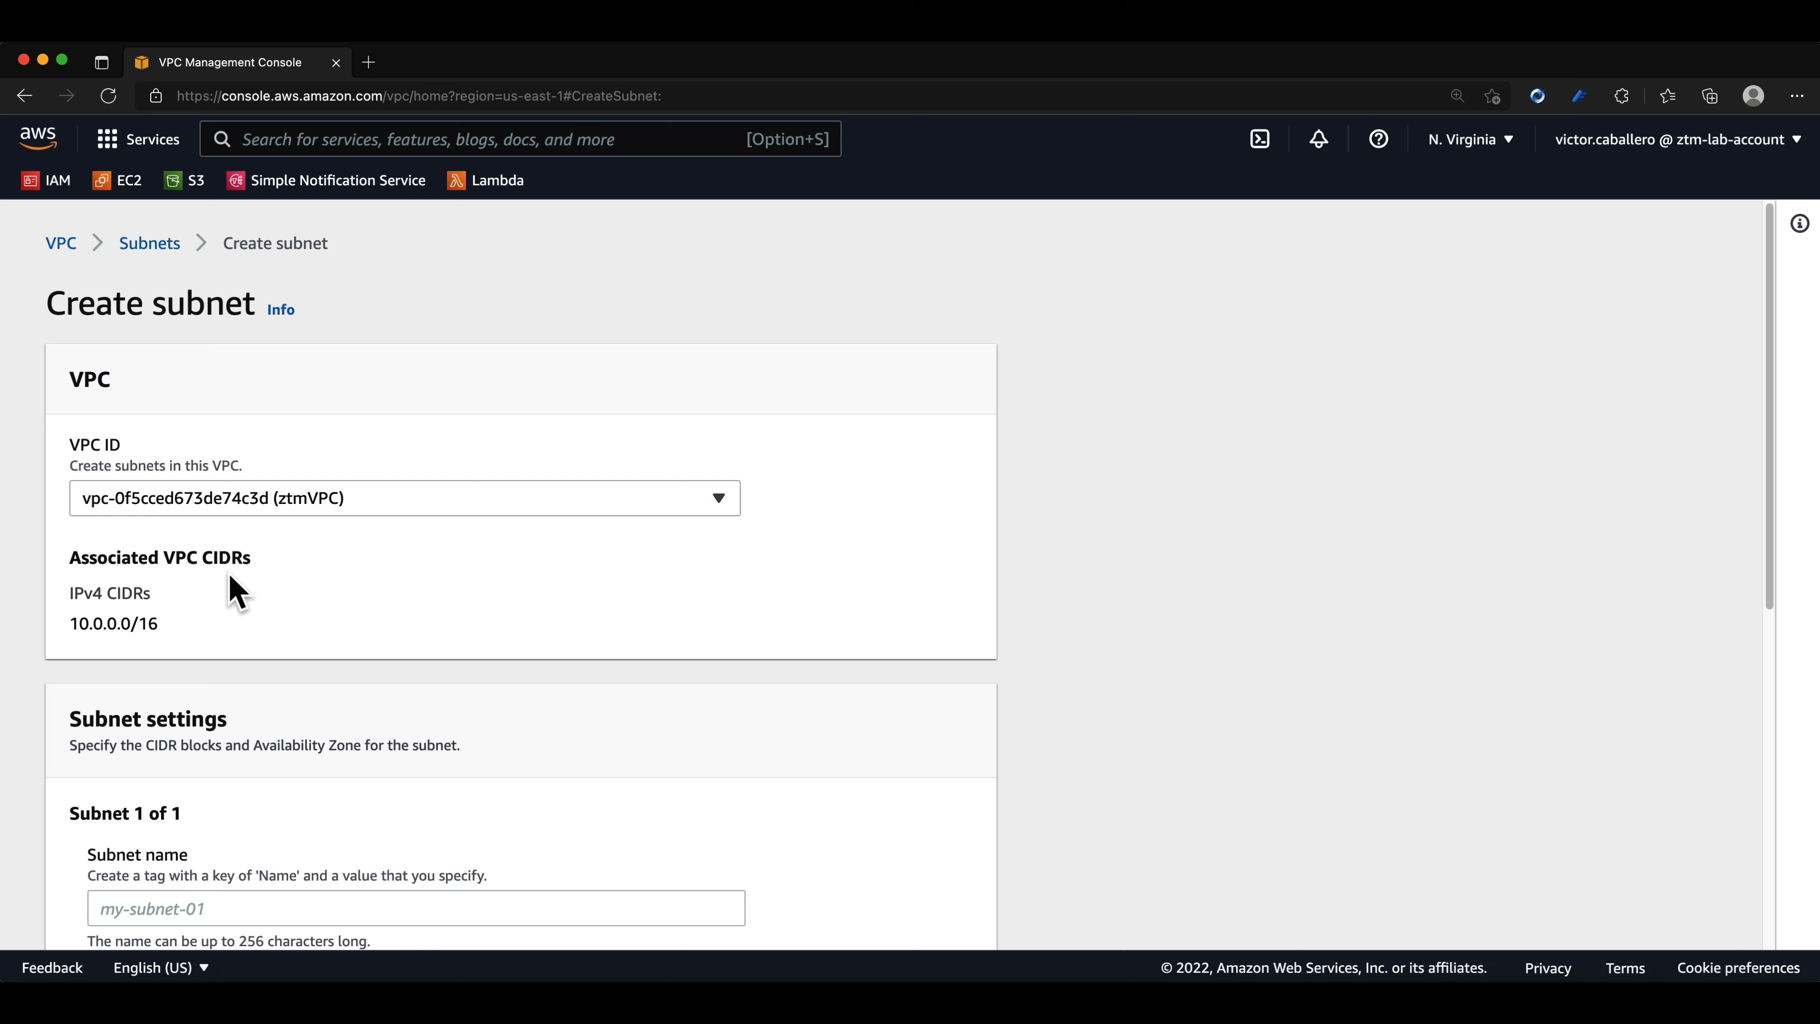
scroll(233, 592, down, 3)
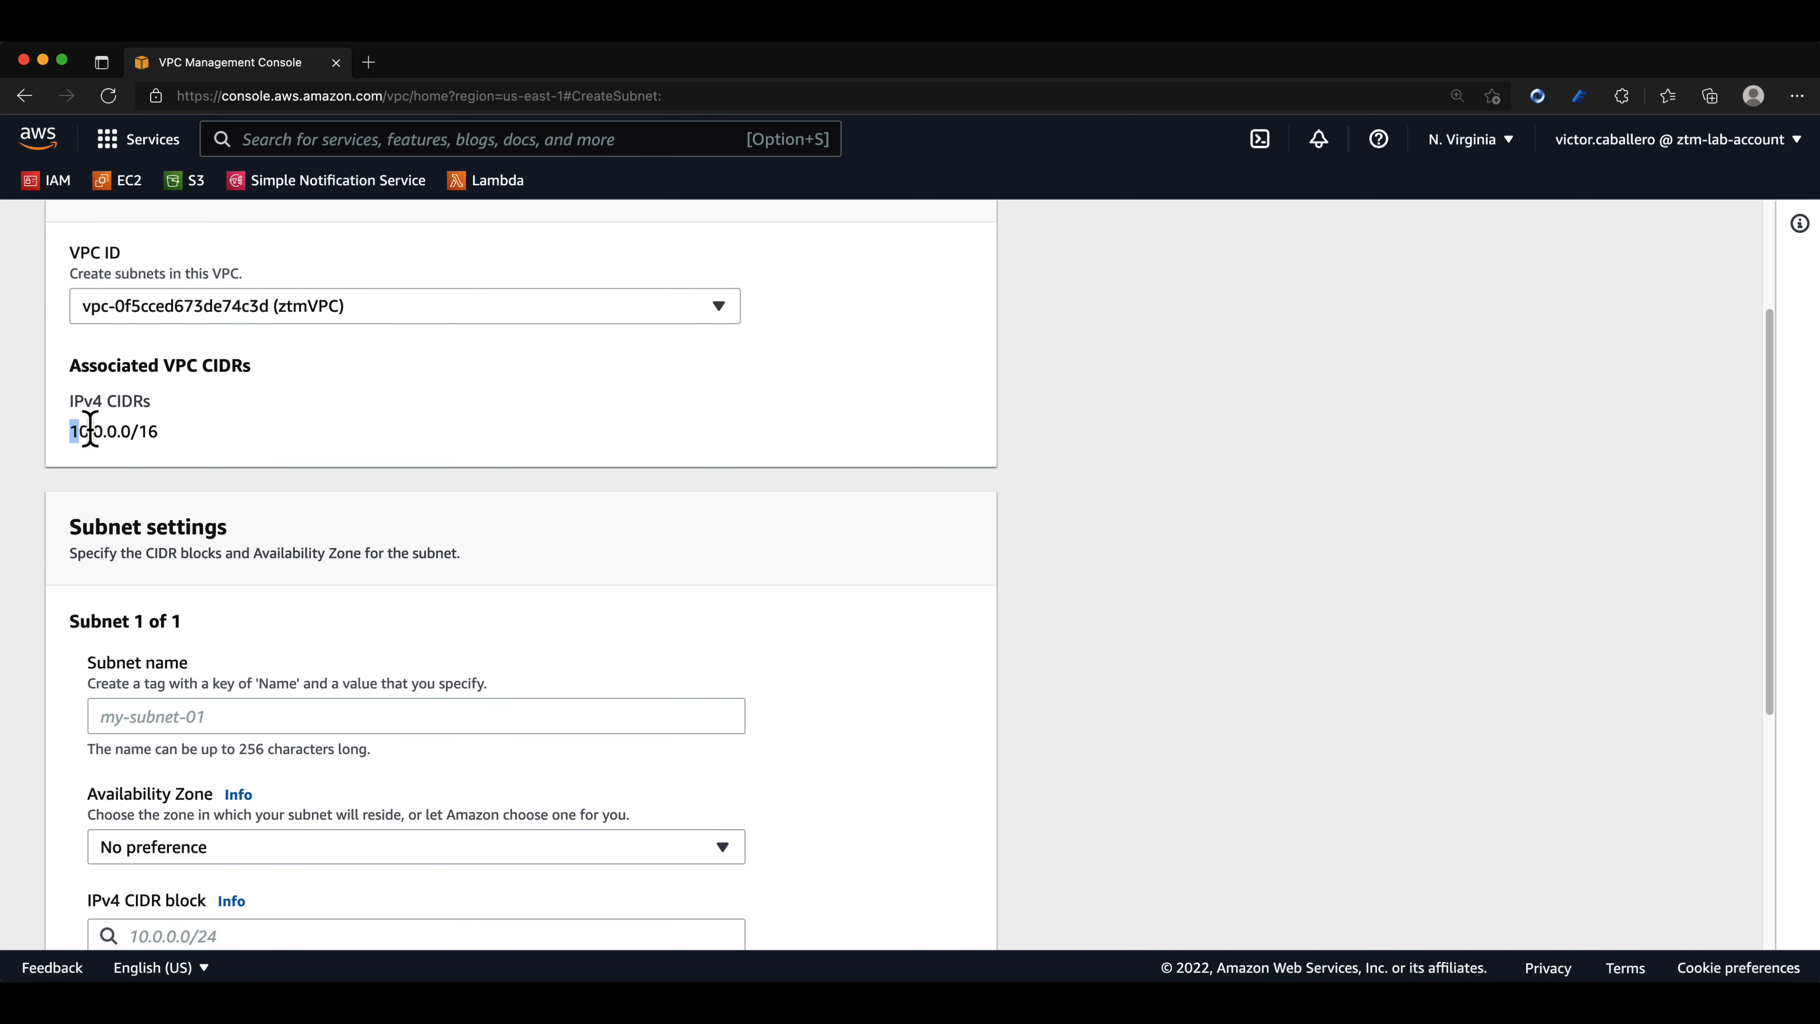
drag(77, 433, 183, 438)
key(super+c)
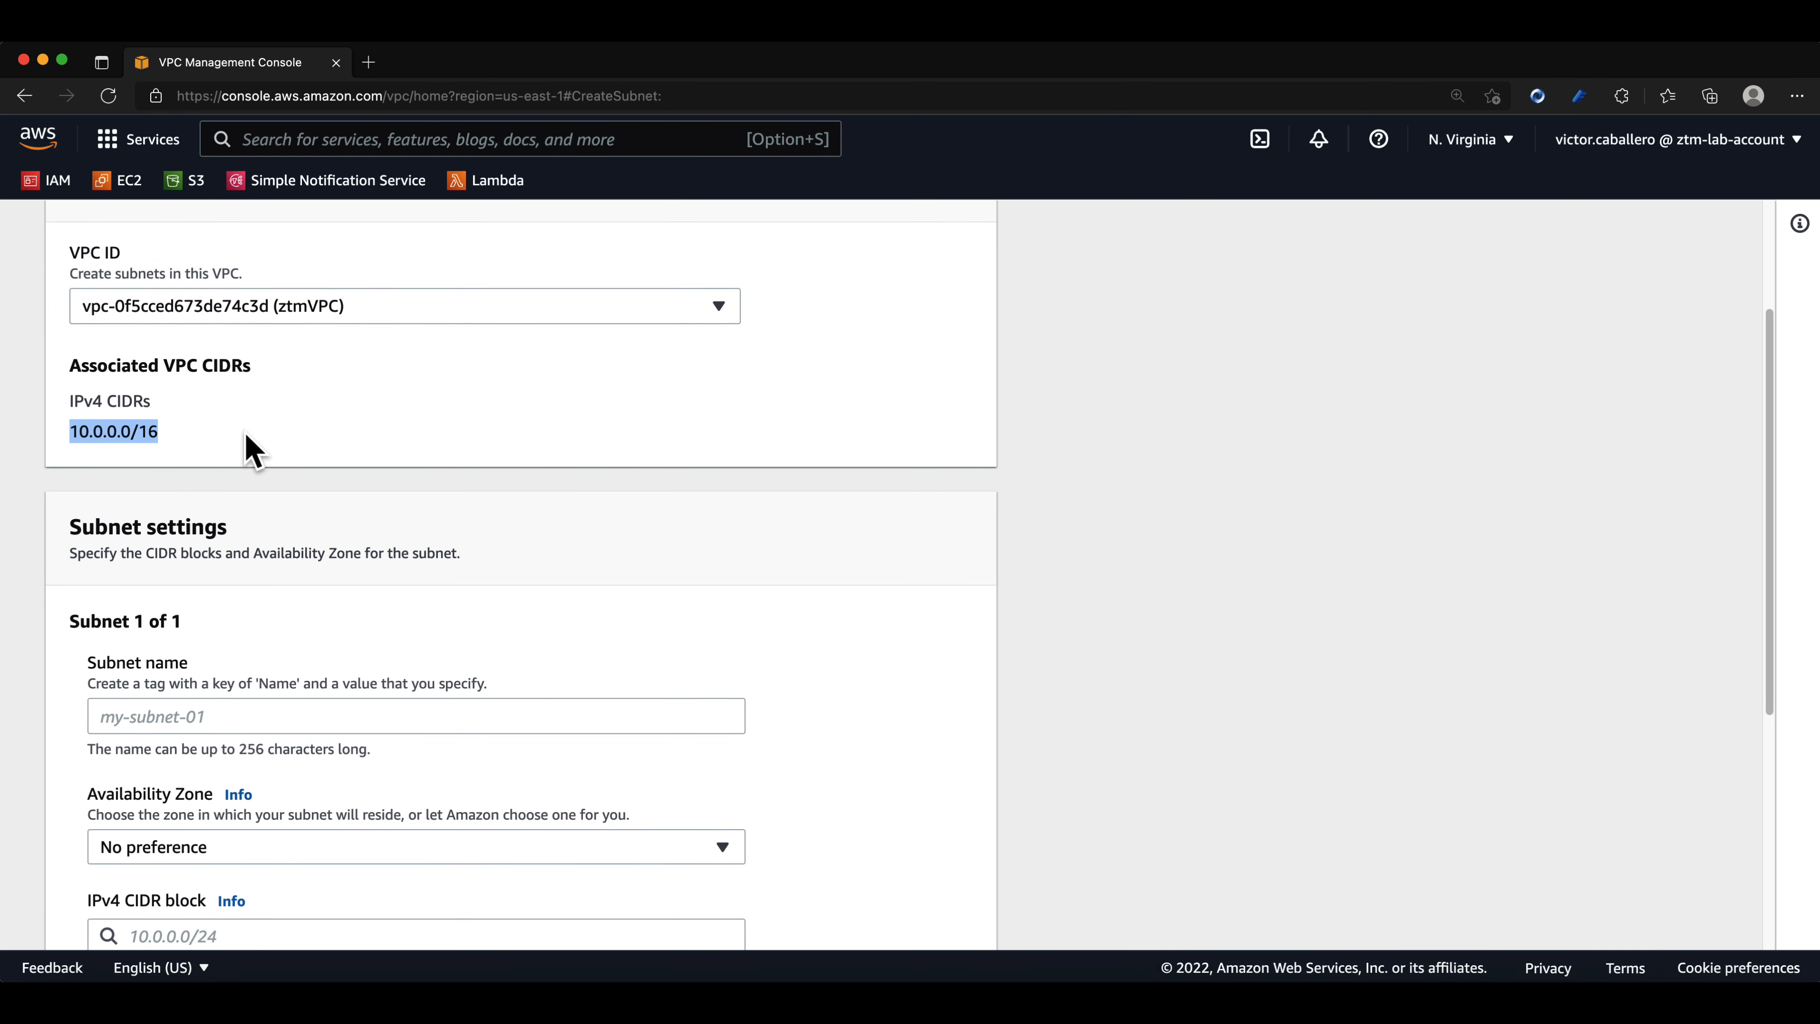
click(249, 451)
Name the first subnet public1A and place it in the us-east-1a Availability Zone
scroll(265, 516, down, 1)
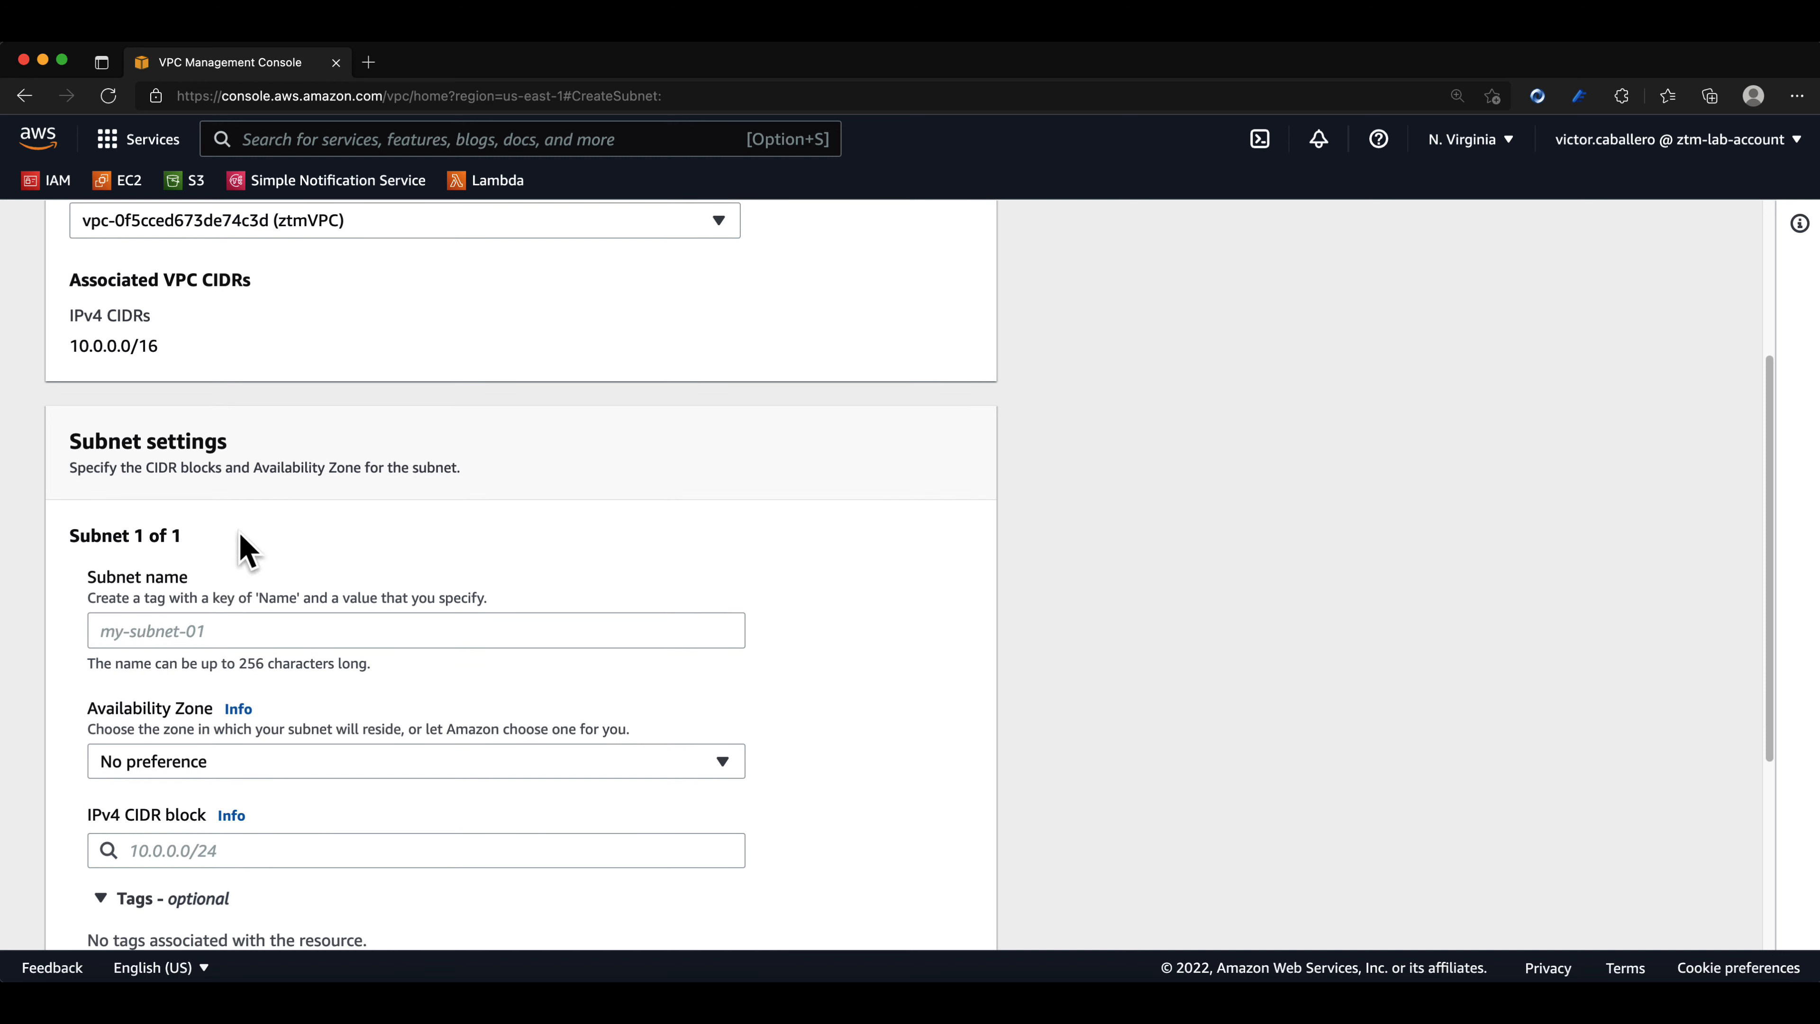
click(170, 625)
scroll(276, 578, down, 3)
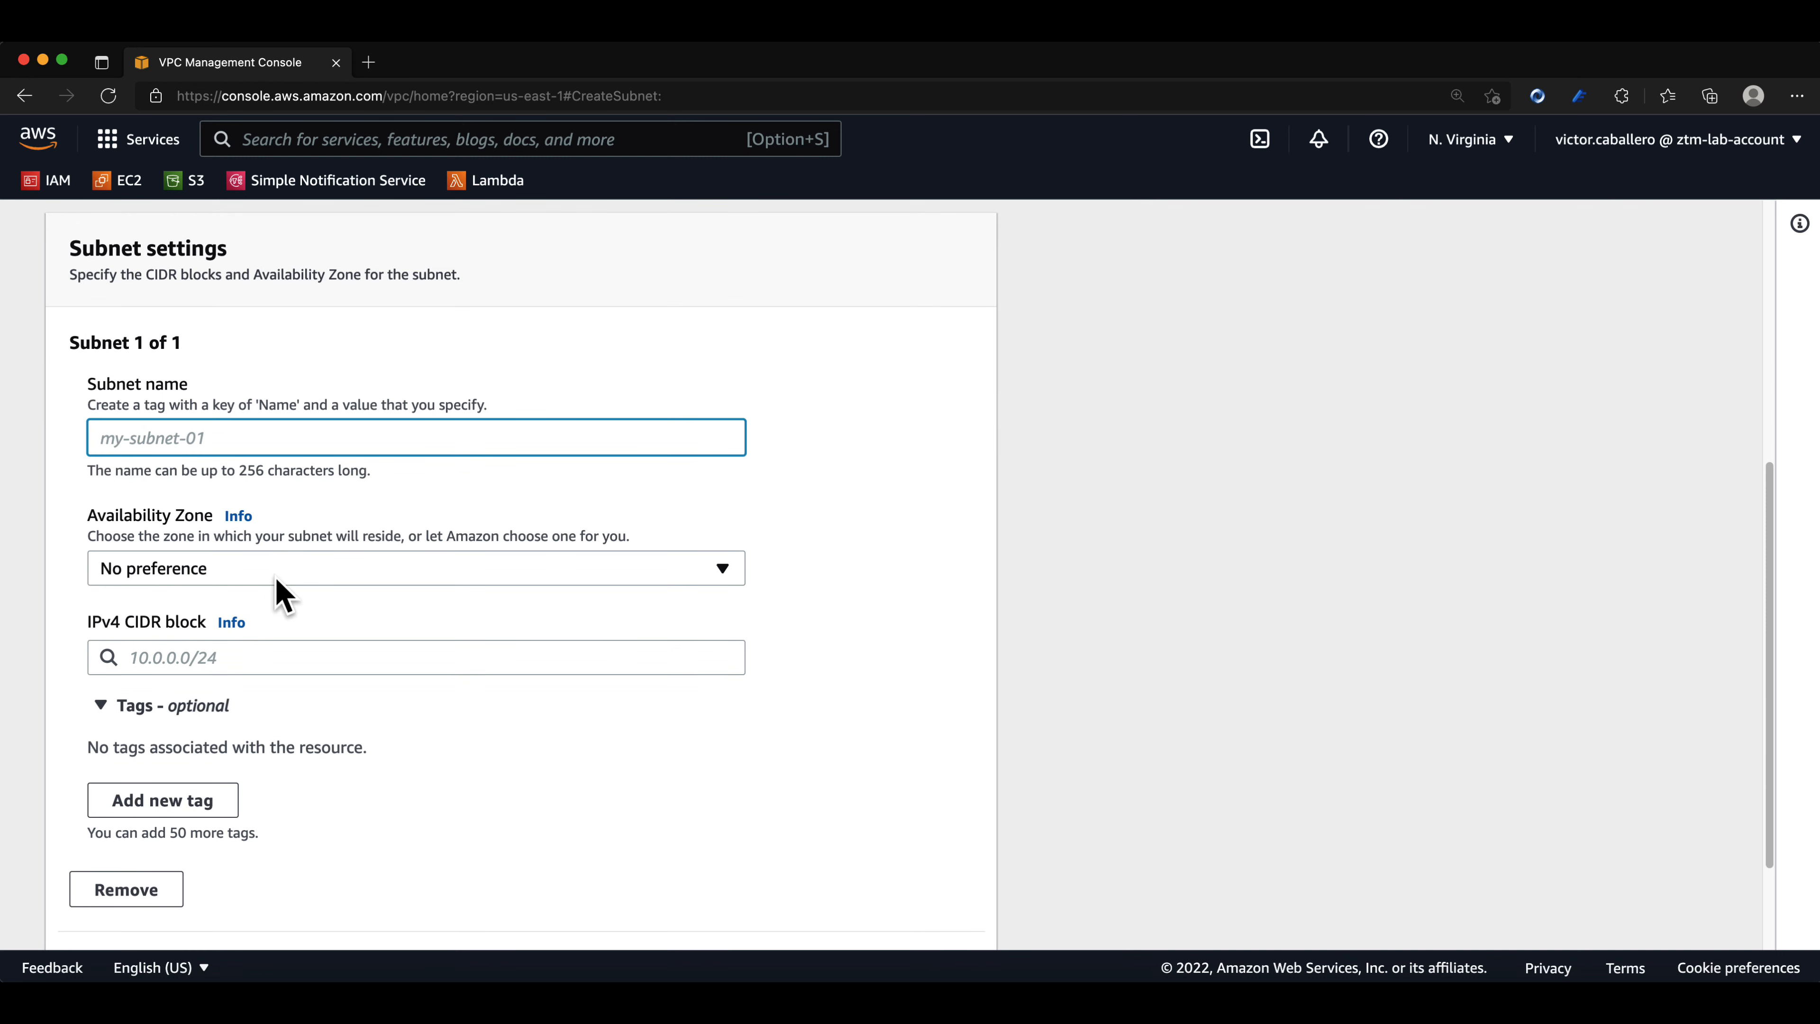
text(public)
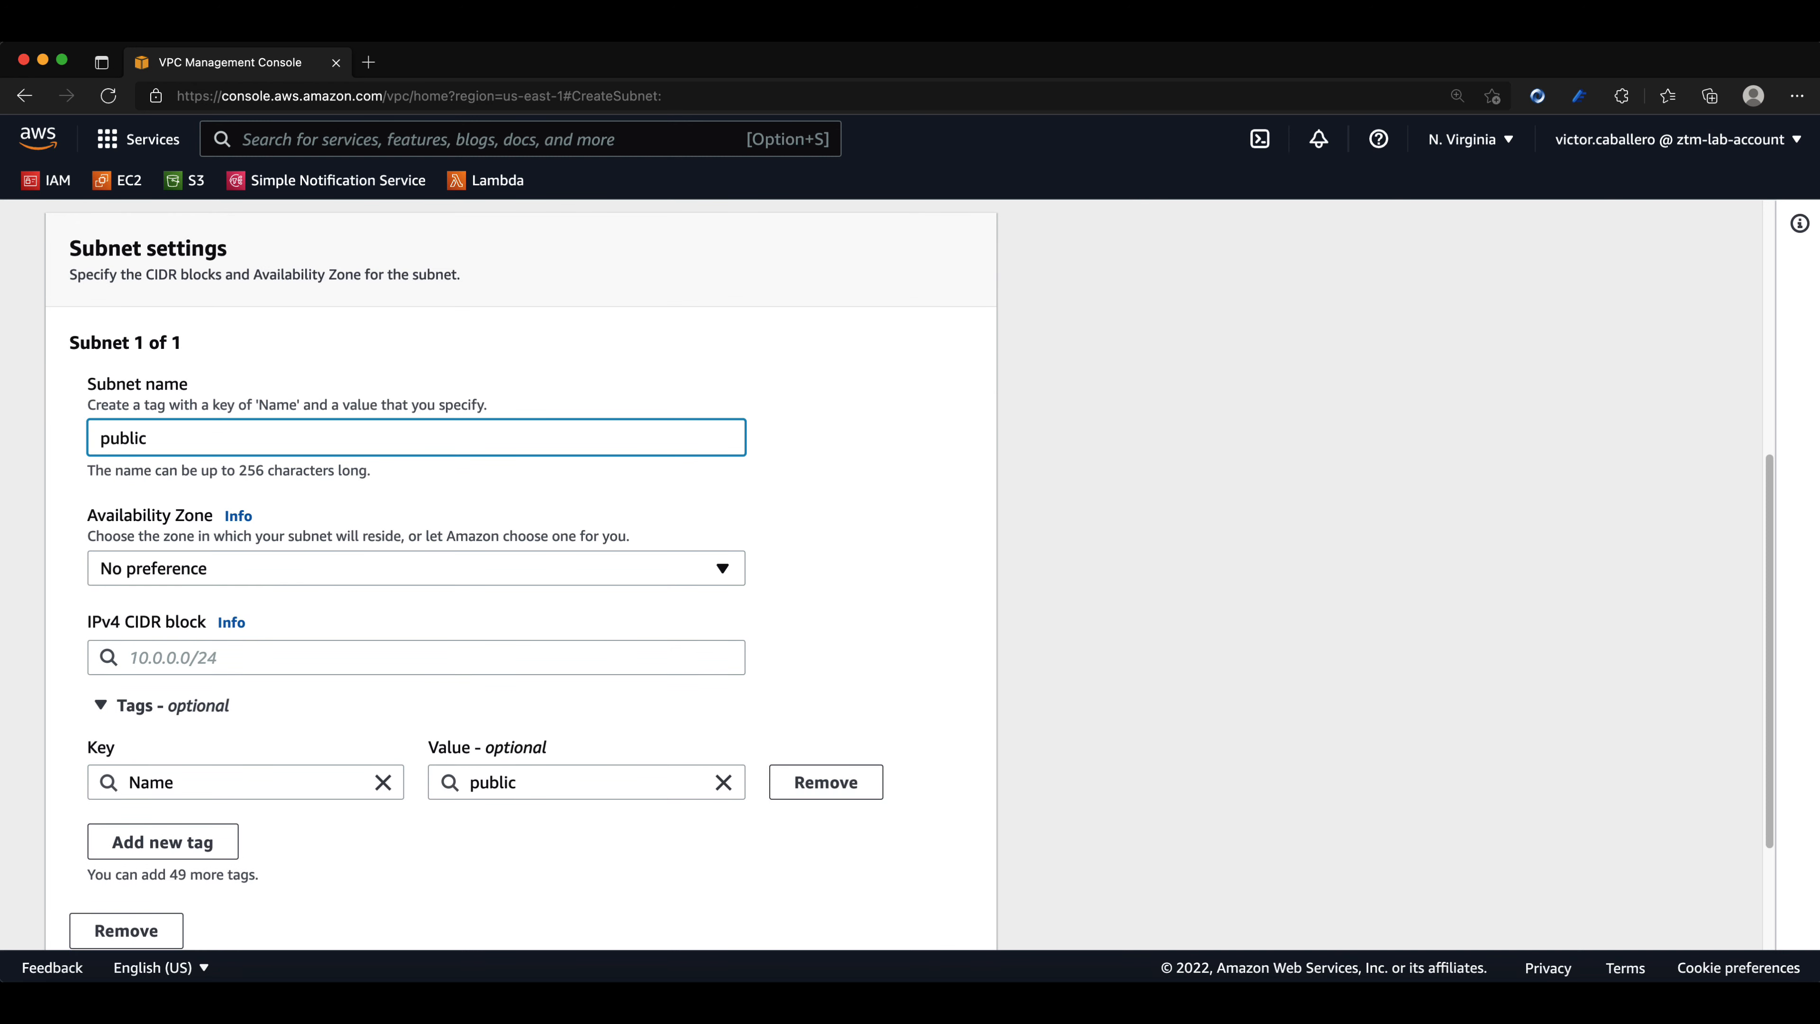
text(1A)
click(288, 561)
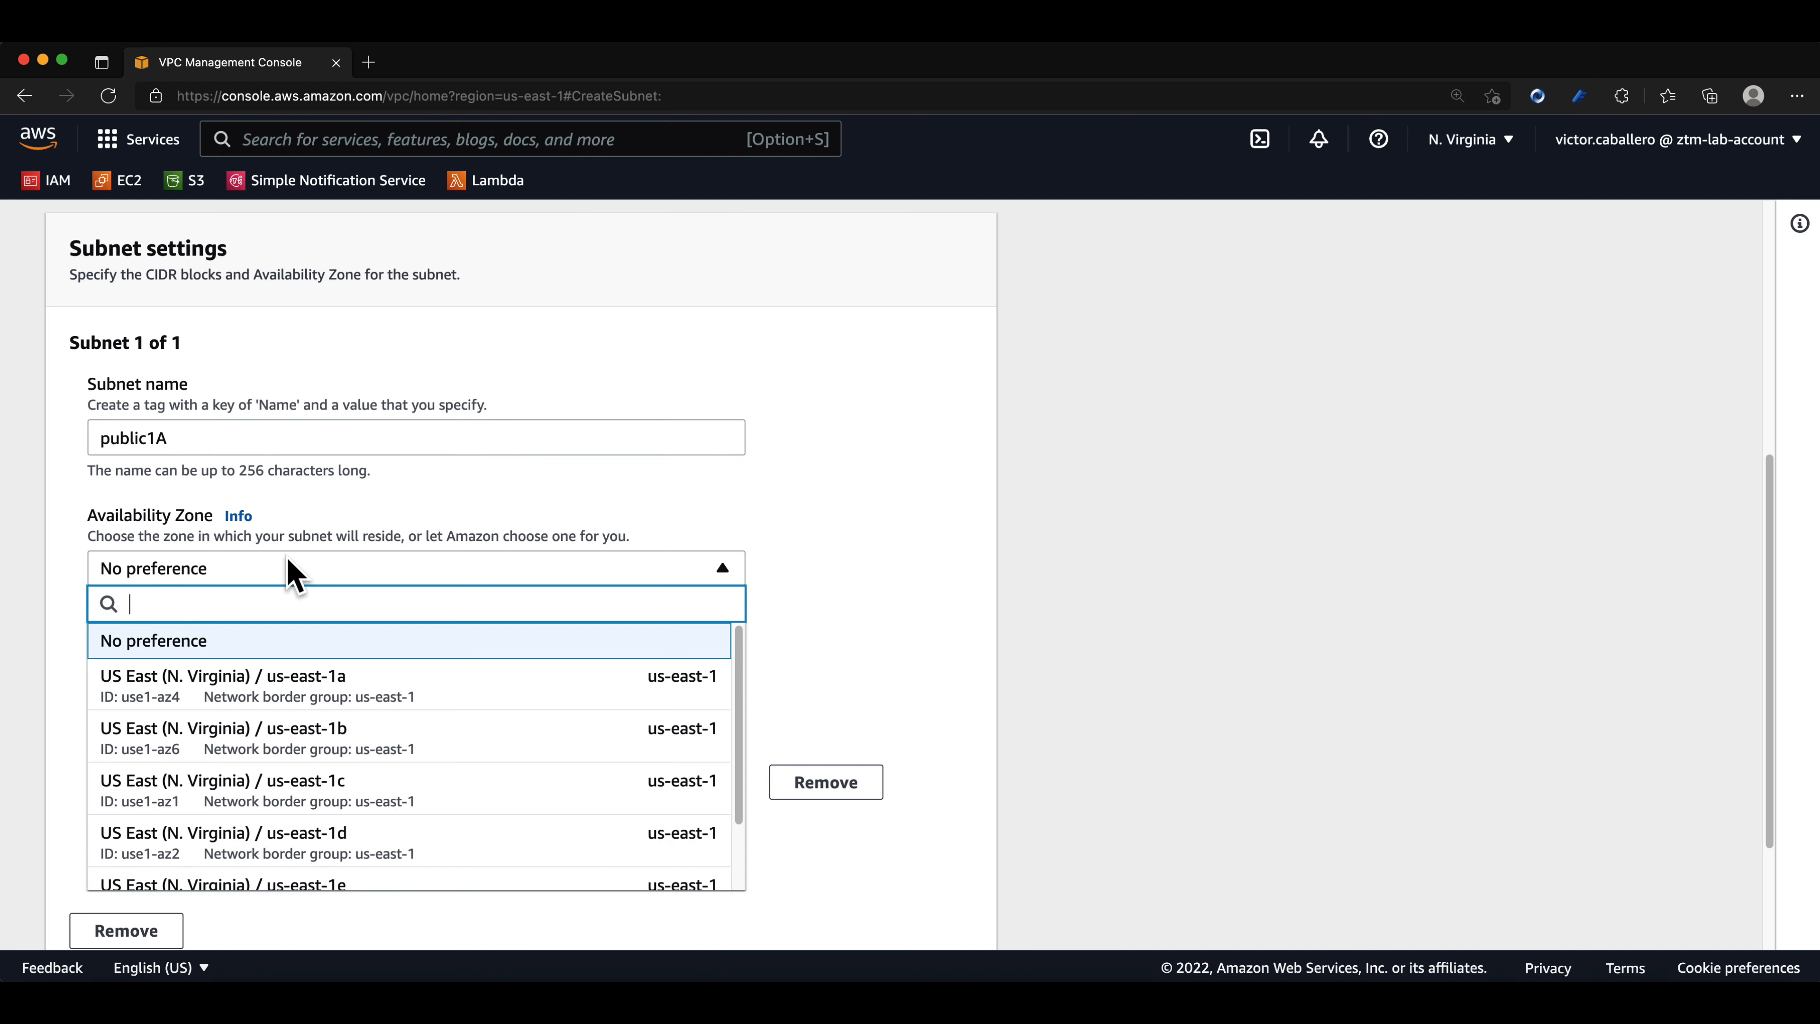
click(381, 696)
scroll(393, 691, down, 3)
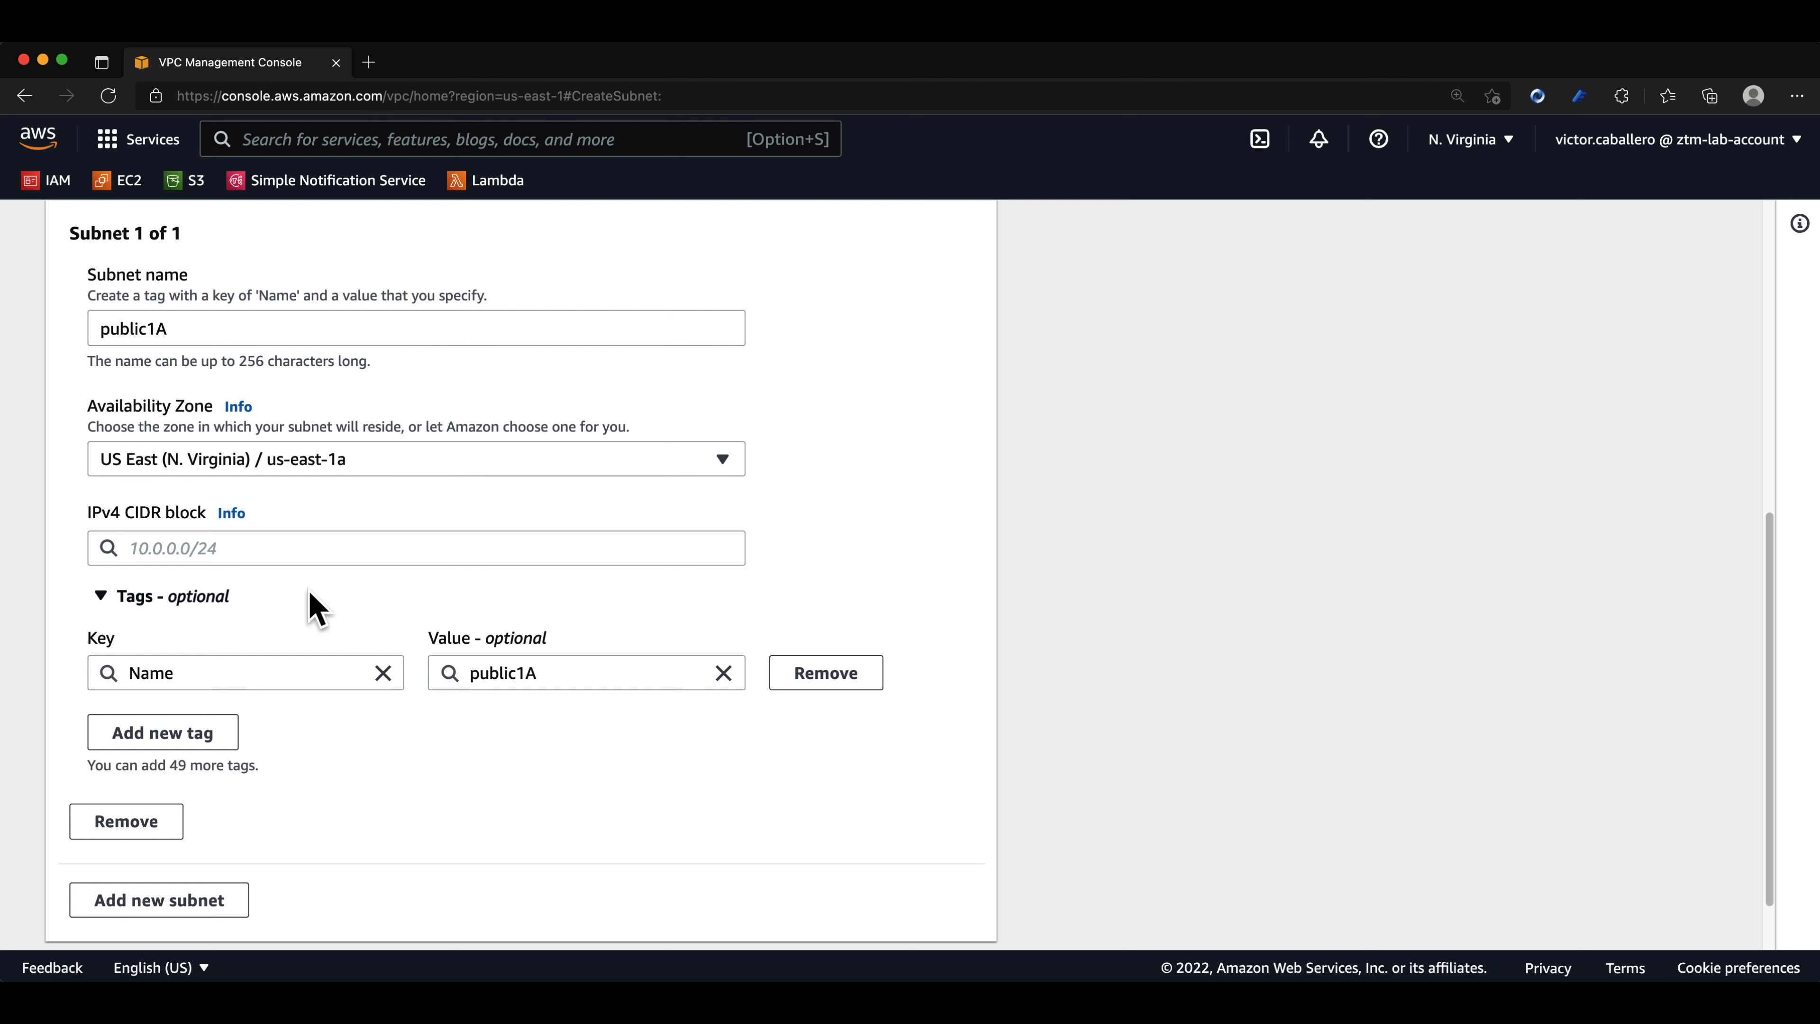
Set the IPv4 CIDR block of the public1A subnet to 10.0.1.0/24
click(275, 548)
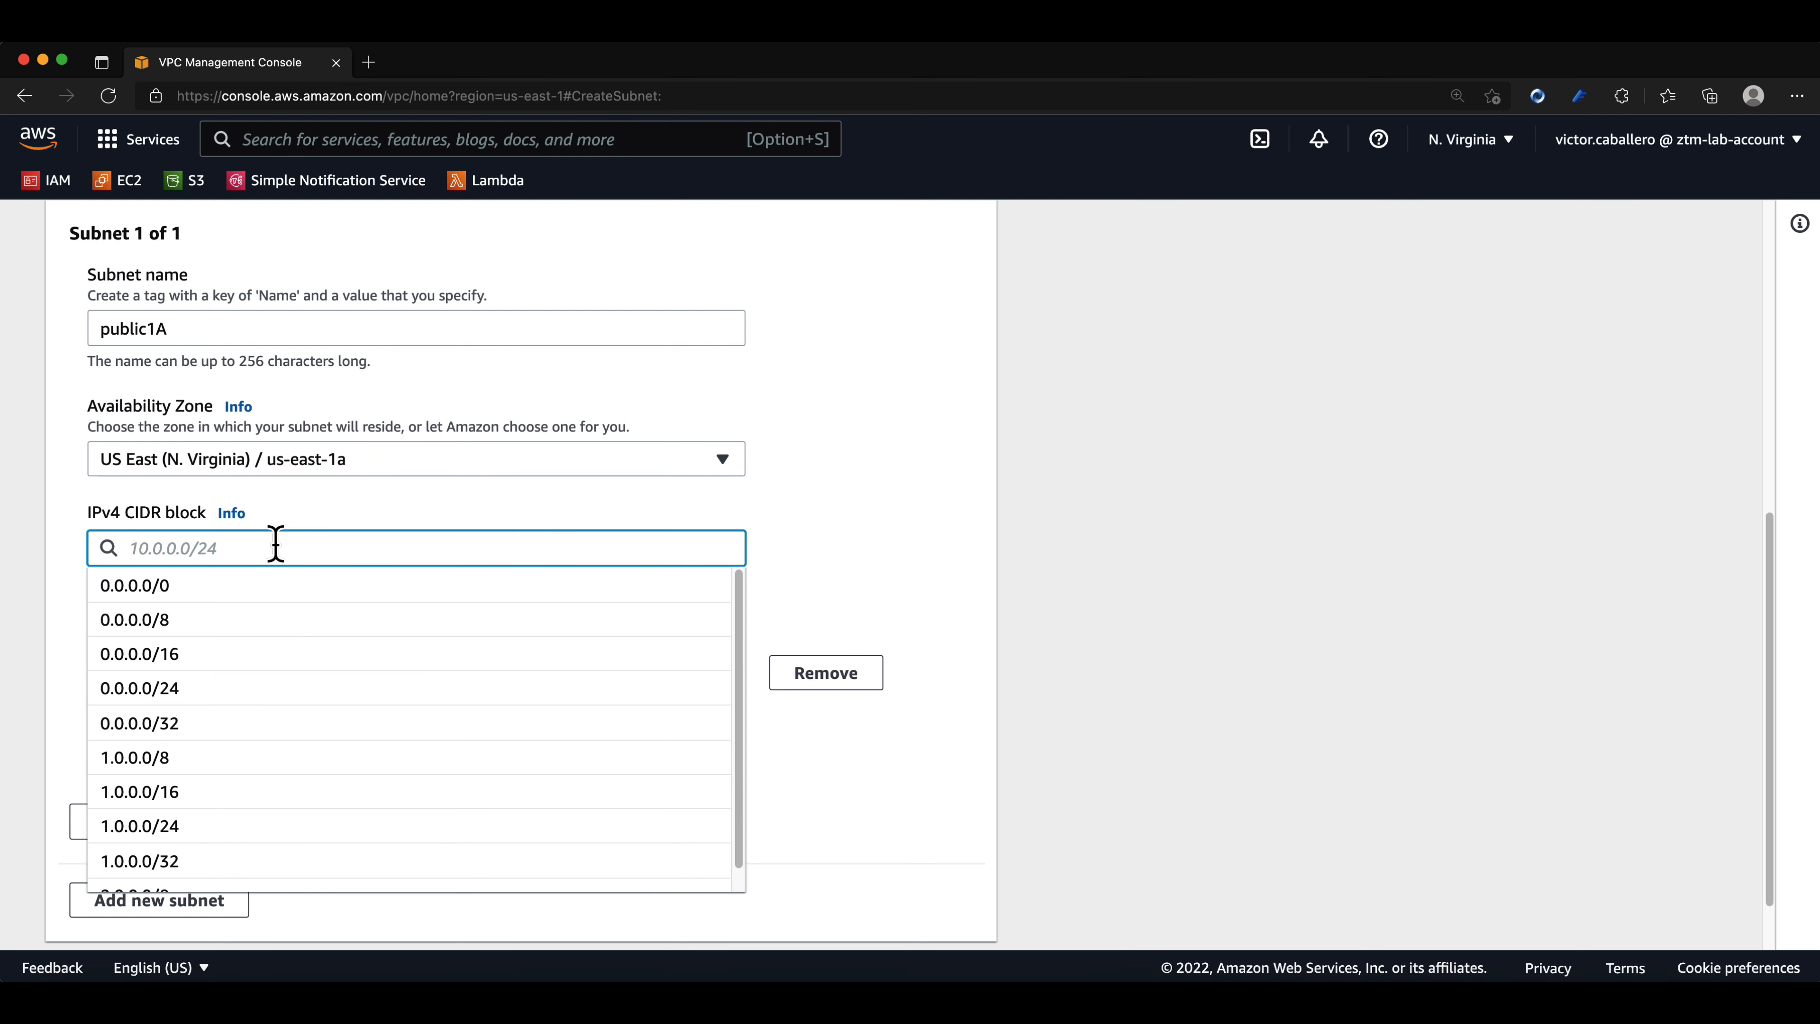
text(10.)
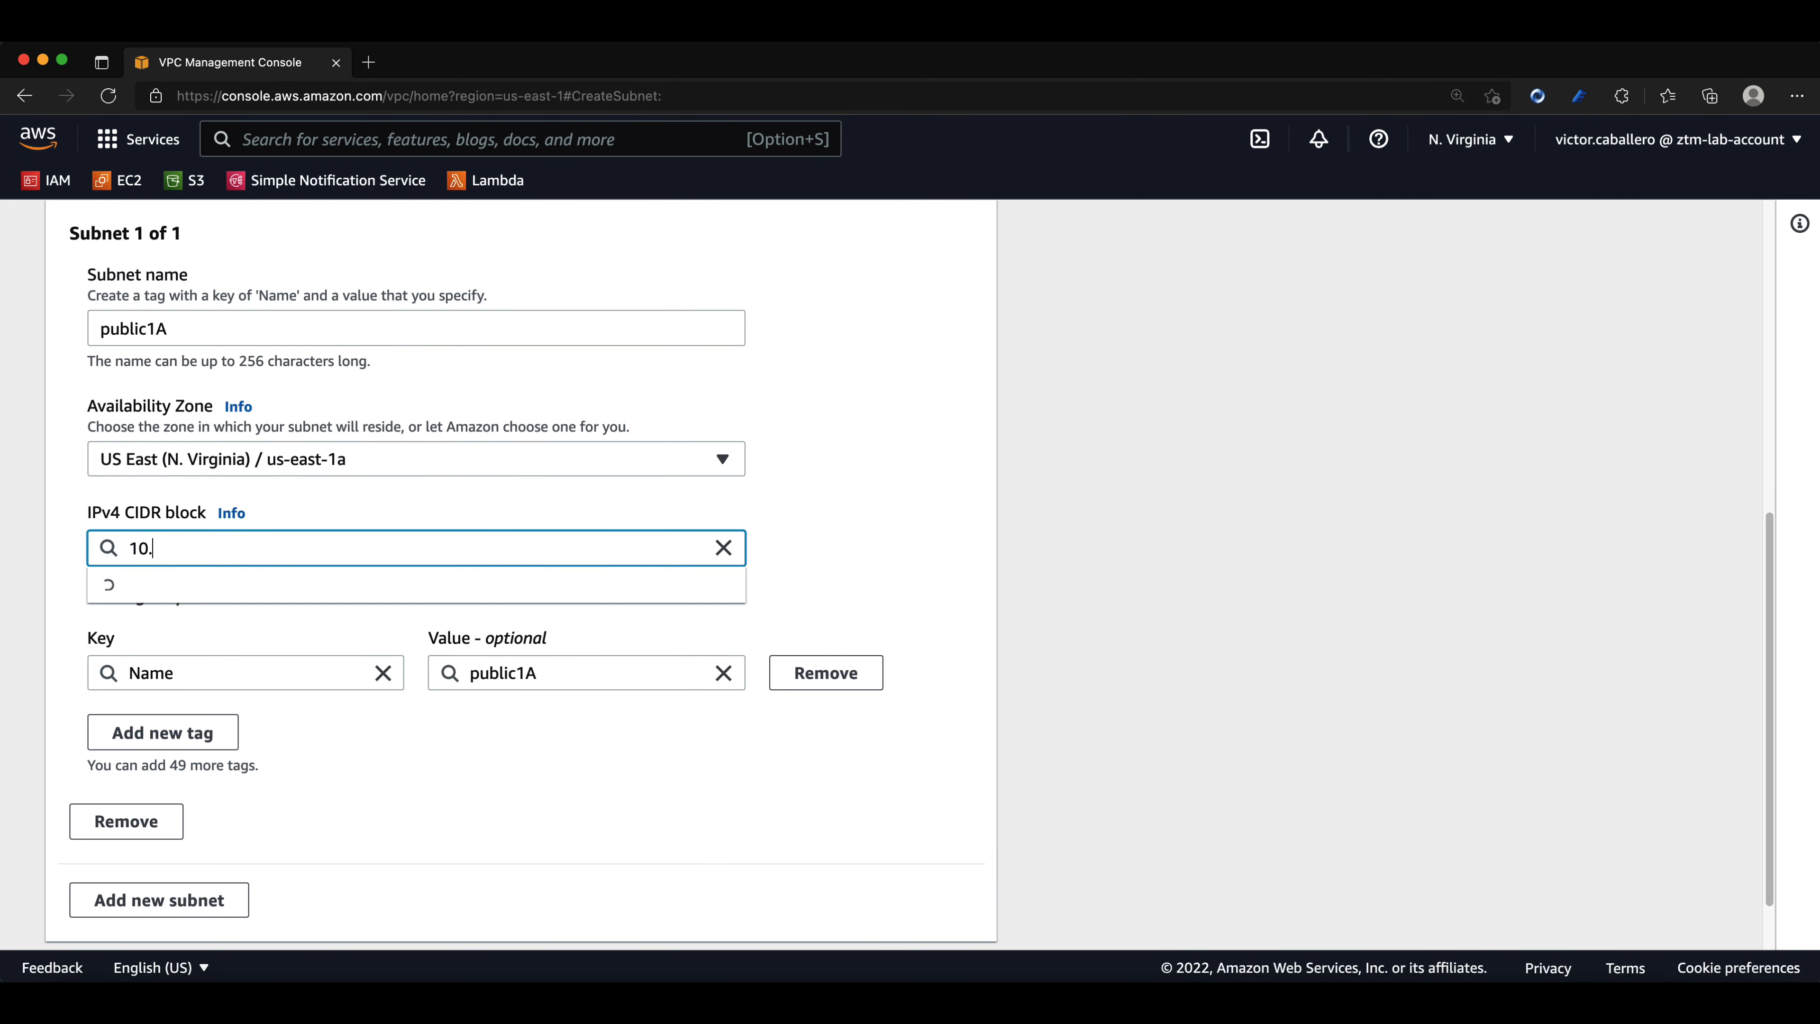
text(0.1.0/24)
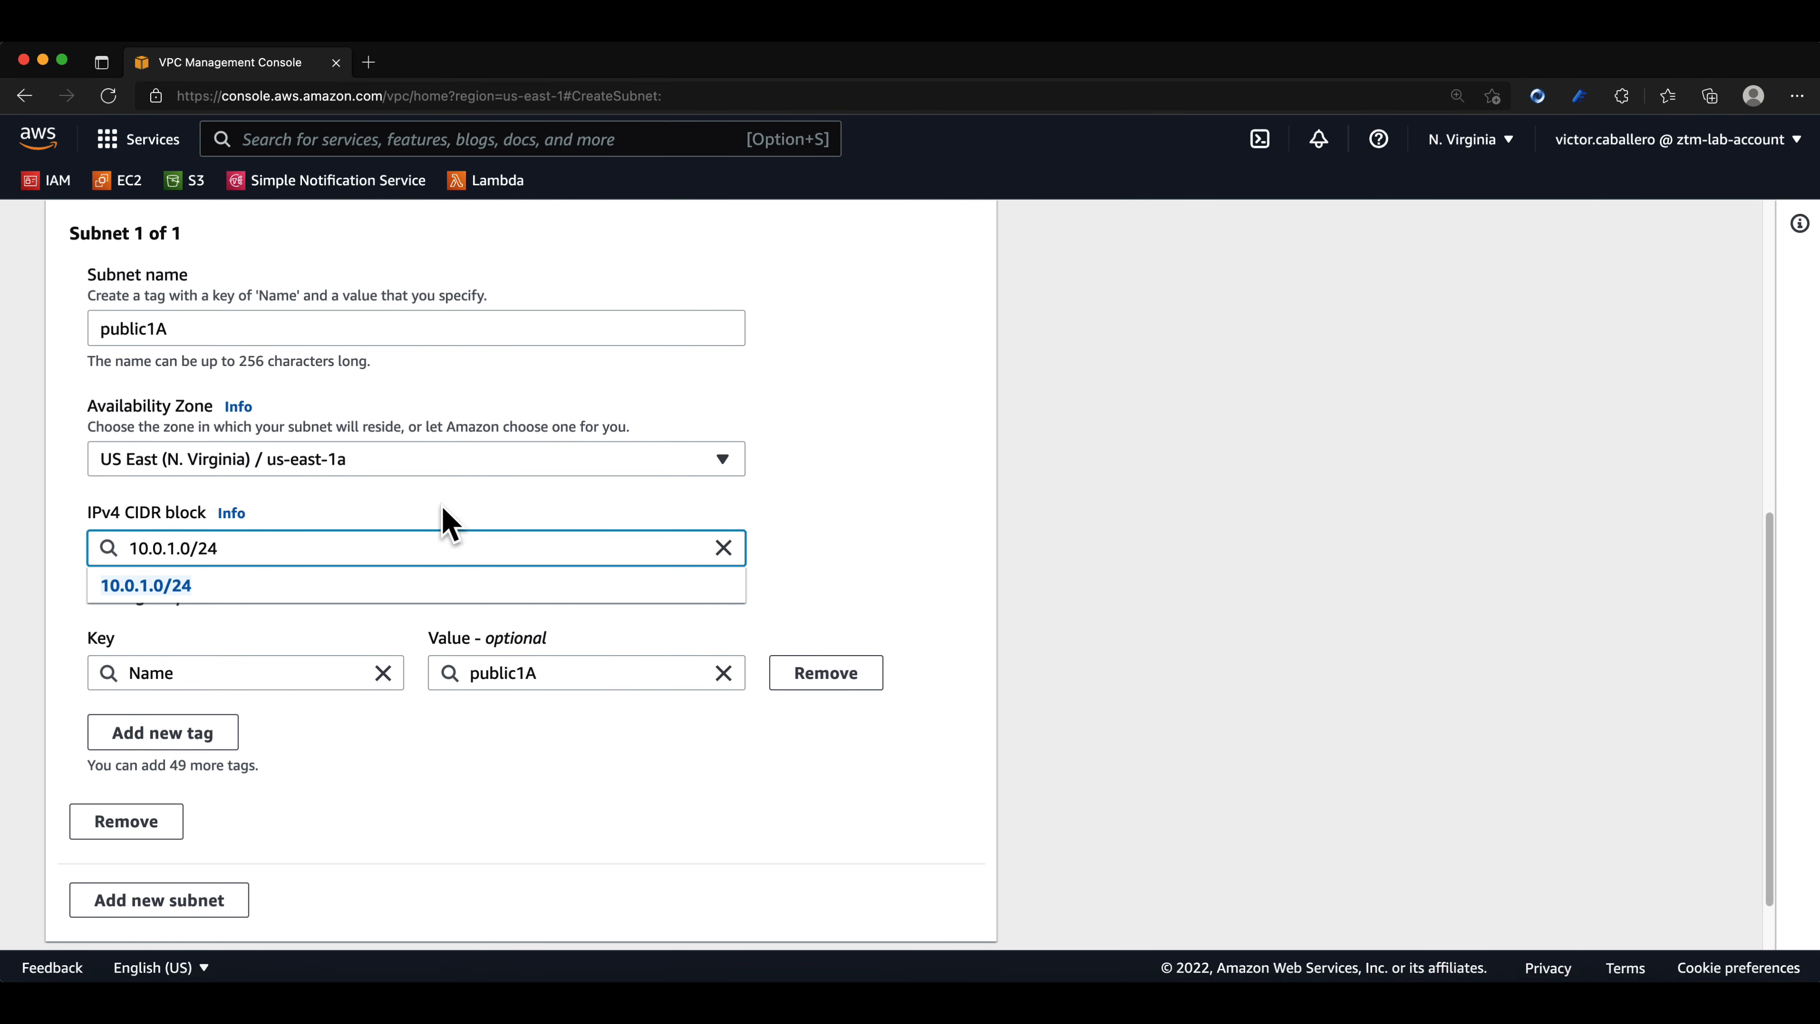
click(767, 499)
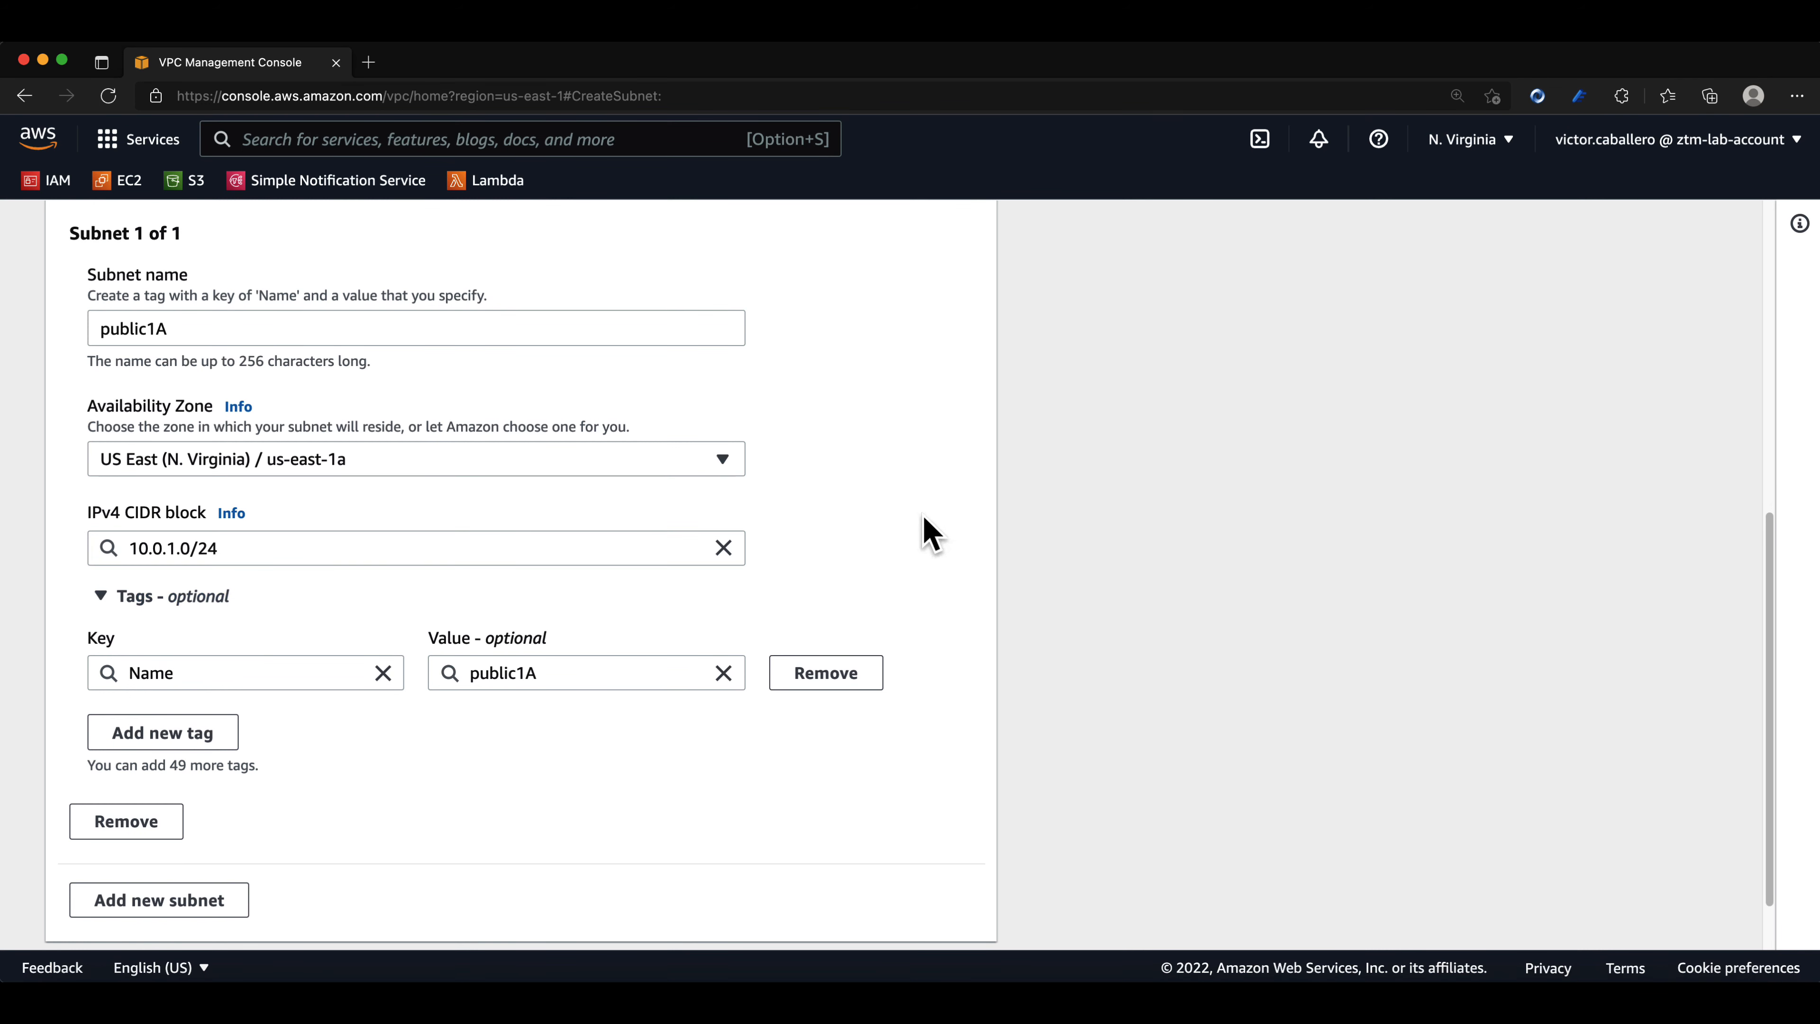
Add a second subnet named private1A and place it in the us-east-1a Availability Zone
scroll(670, 585, down, 1)
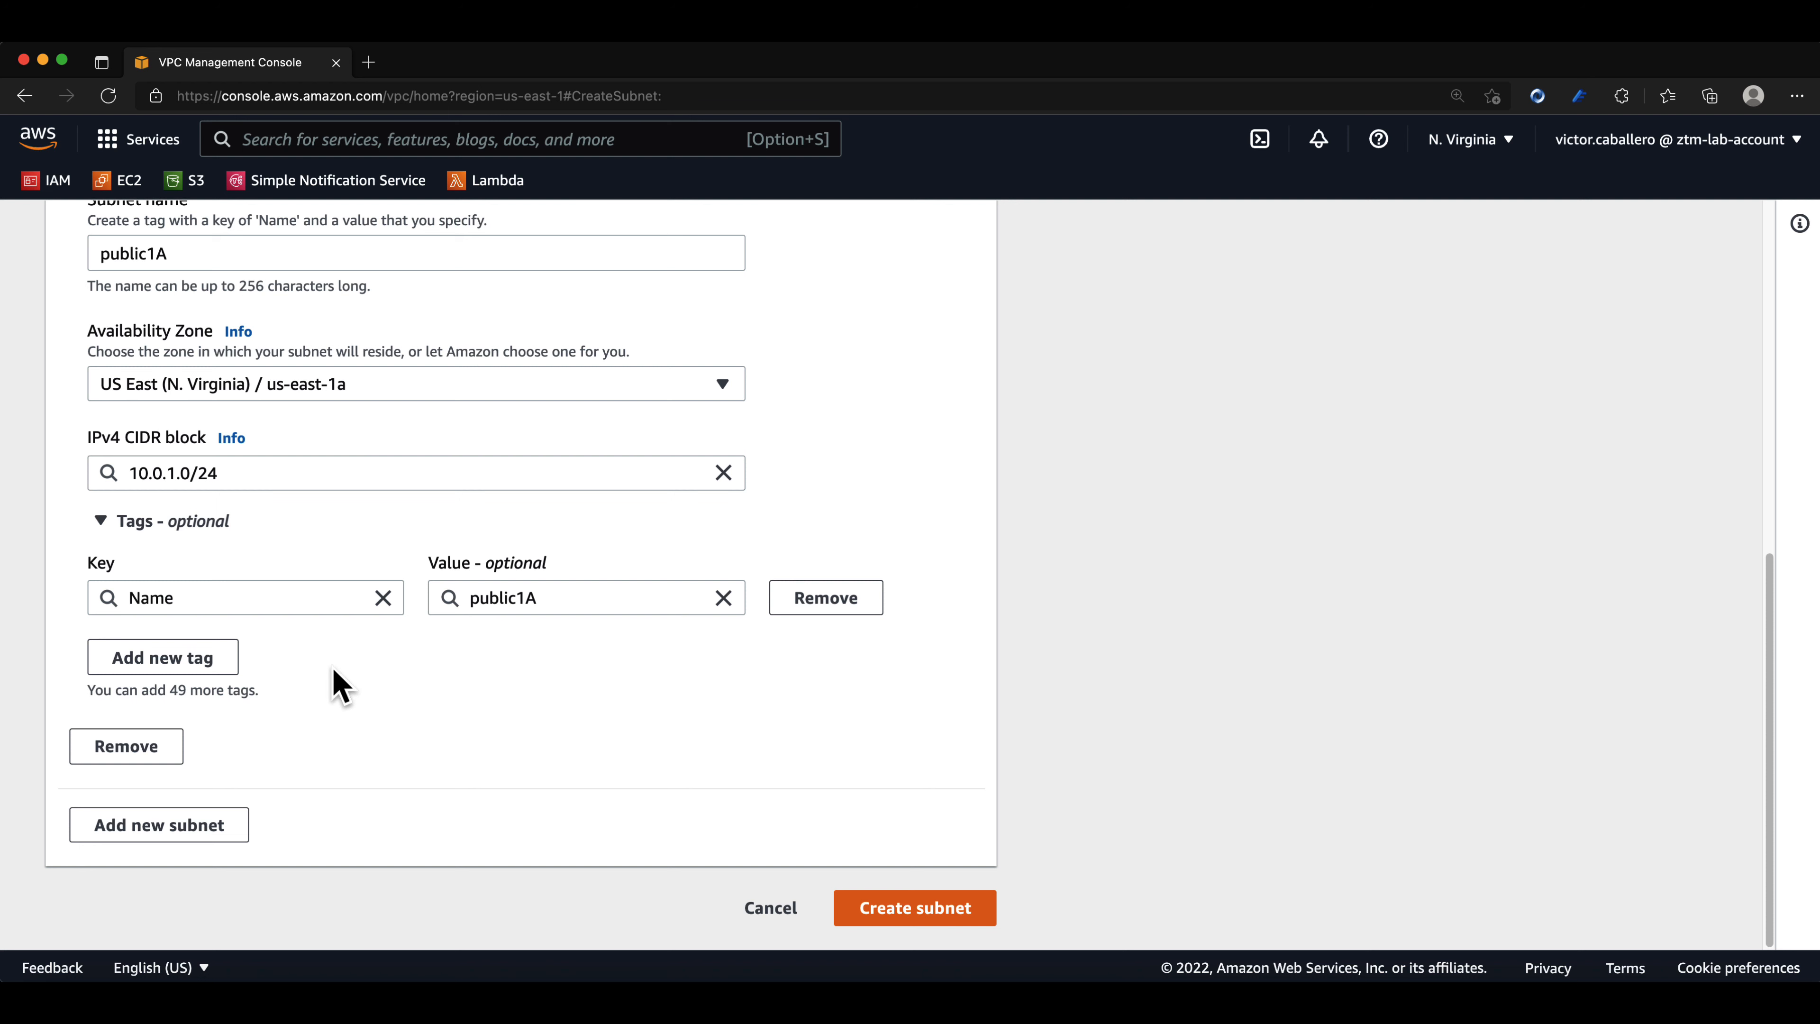
click(200, 822)
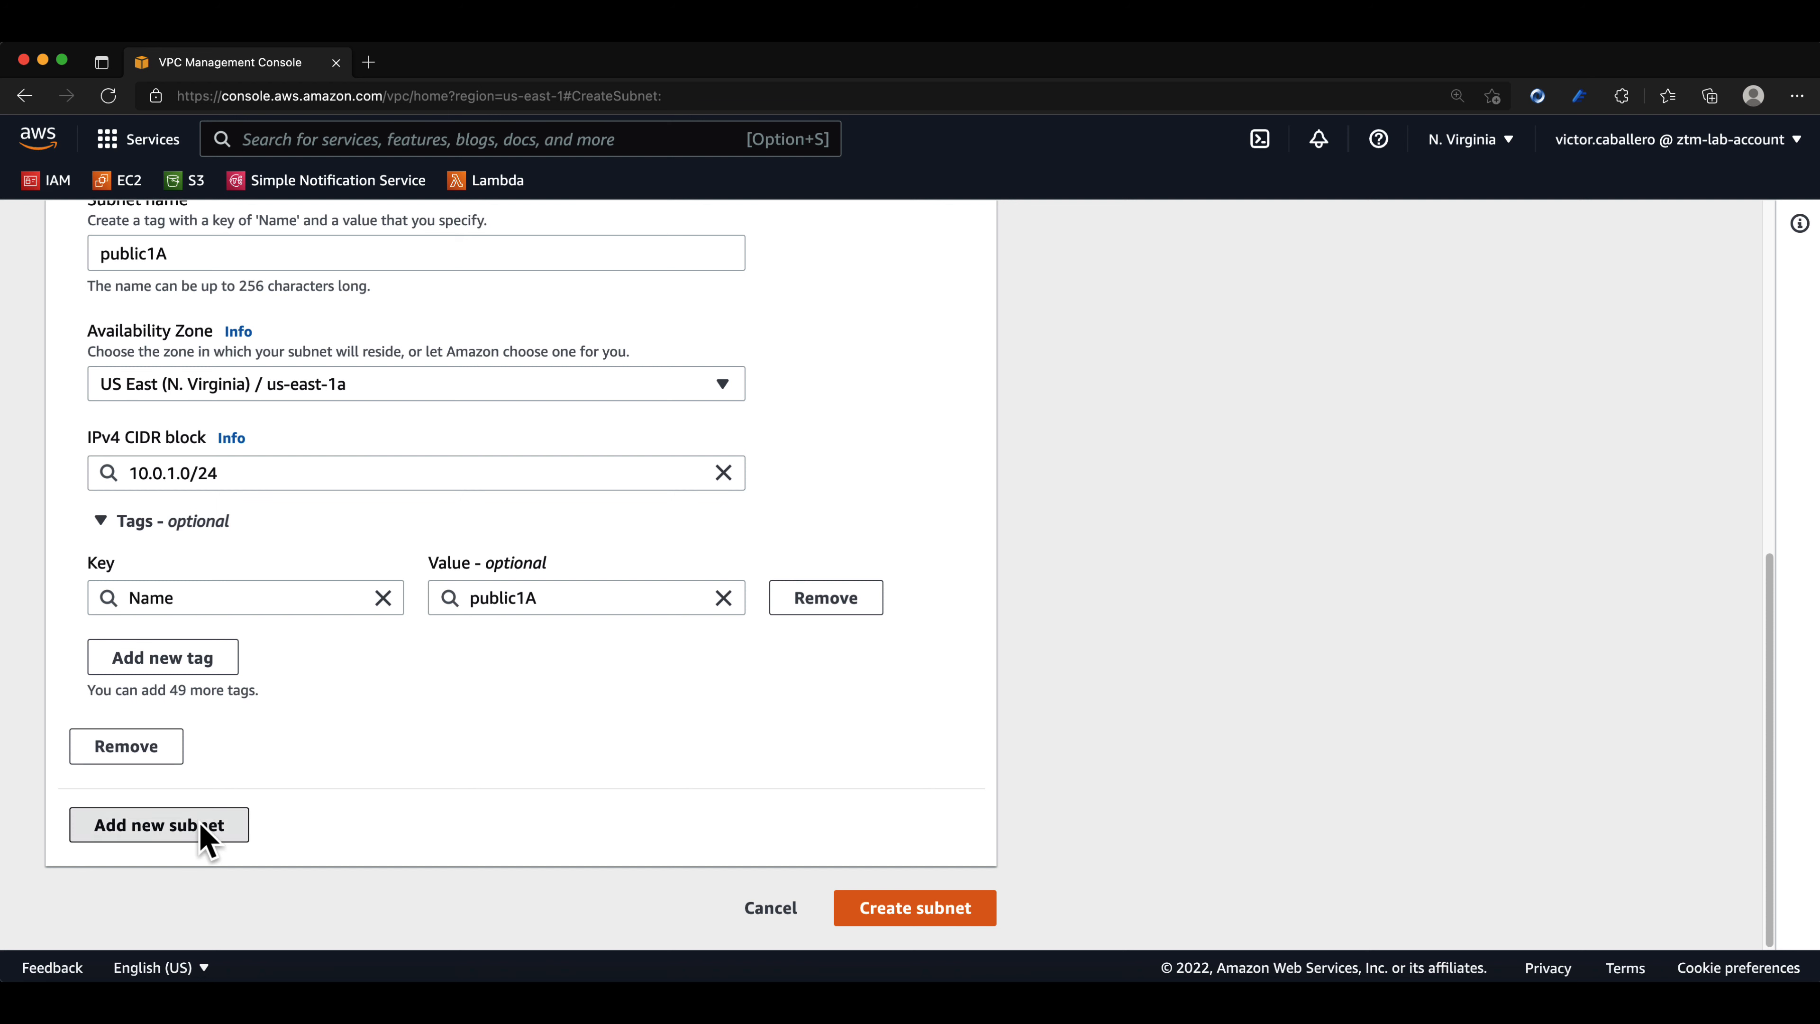
scroll(223, 812, down, 3)
scroll(223, 812, down, 5)
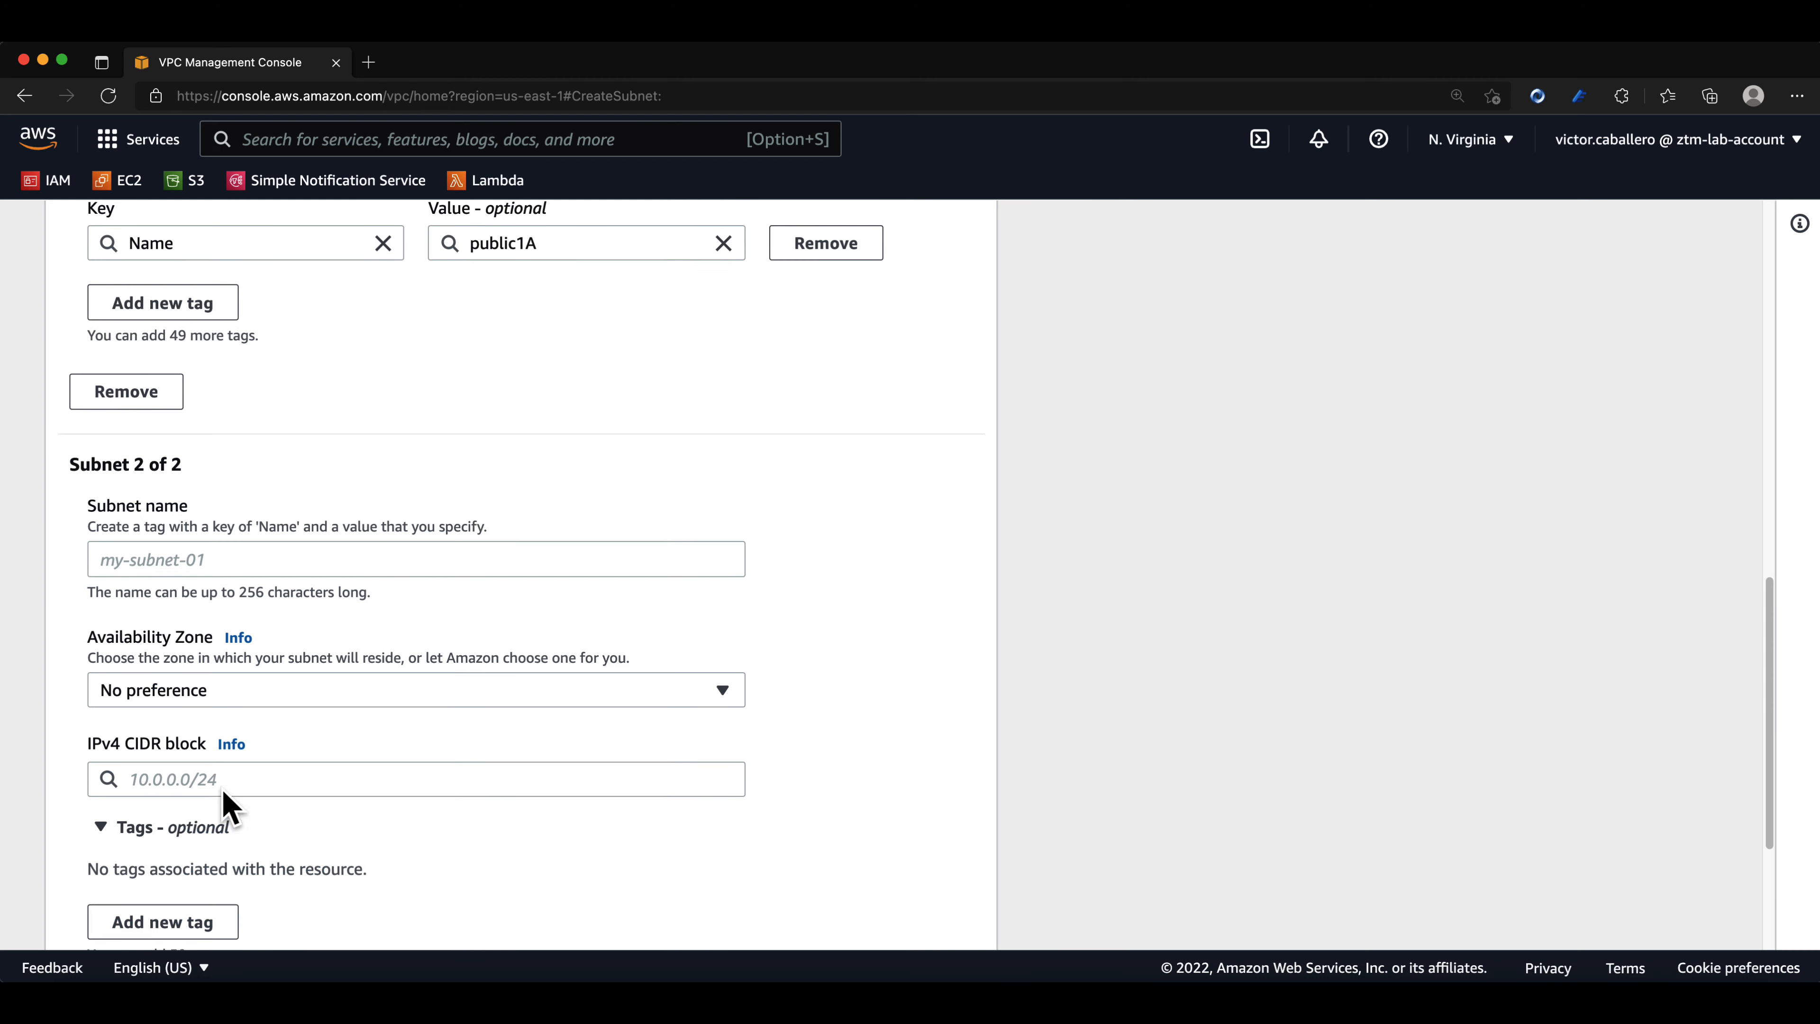
scroll(224, 791, down, 1)
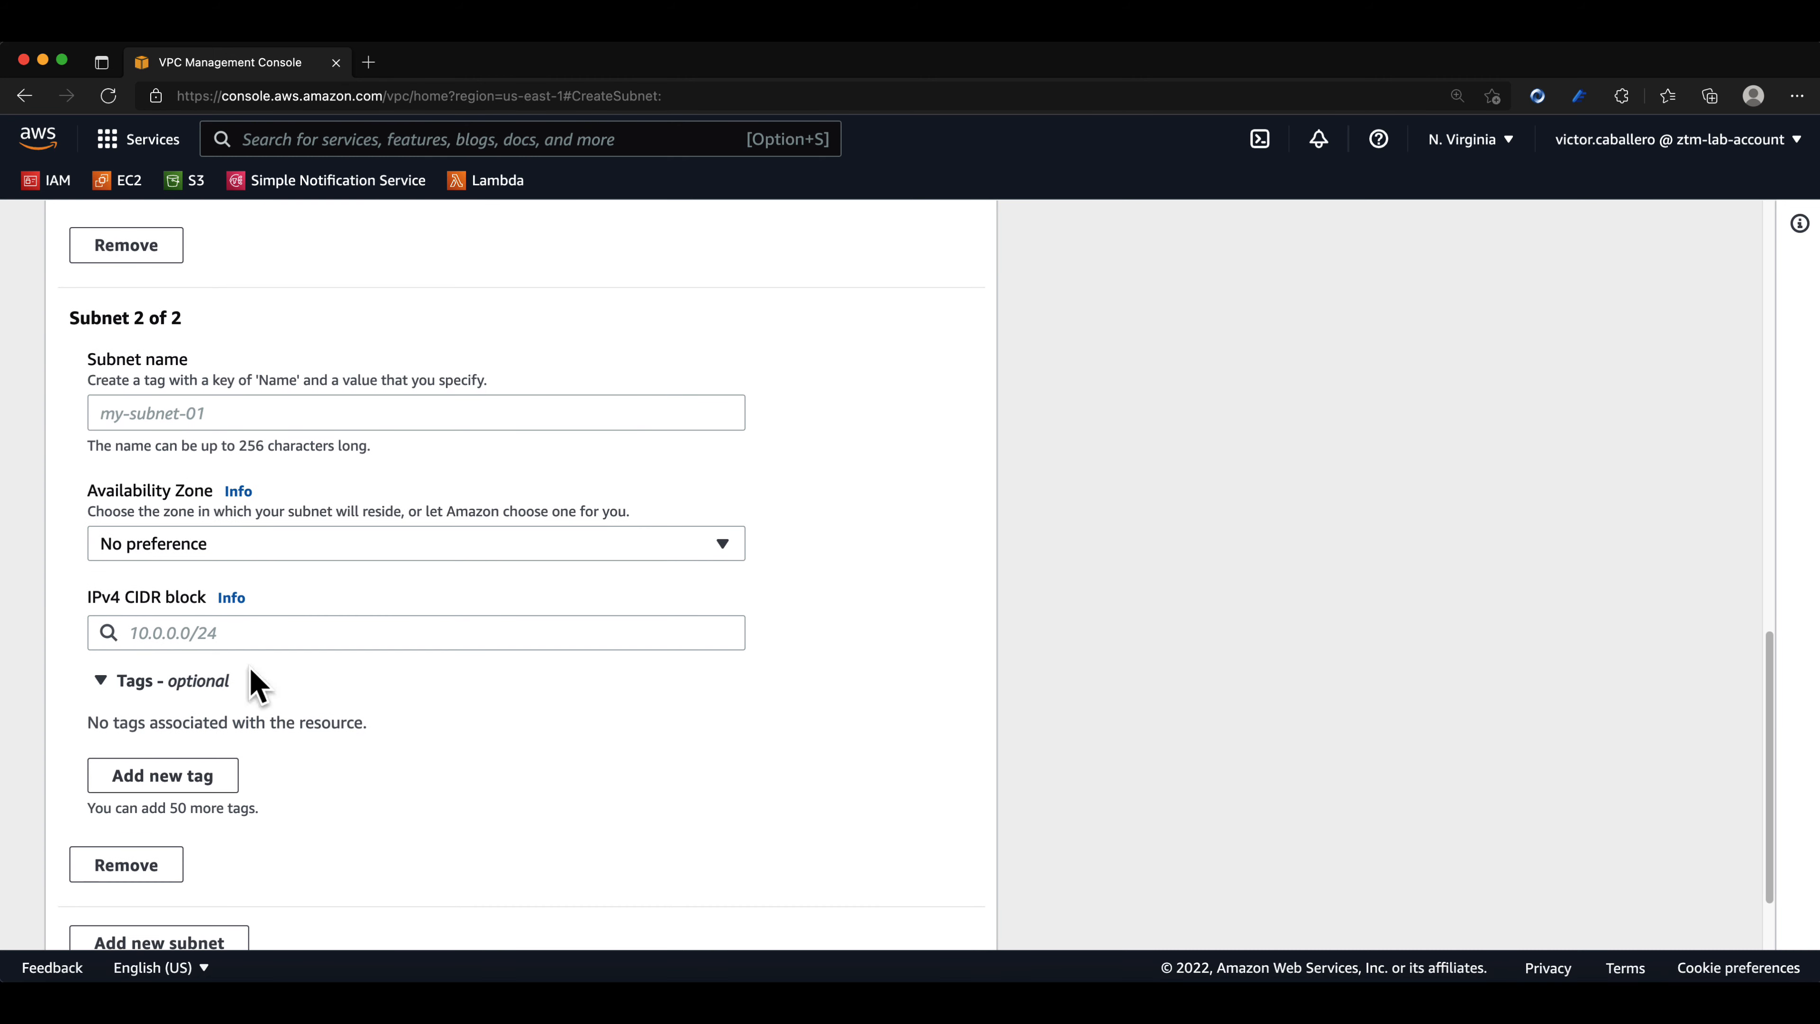
click(244, 414)
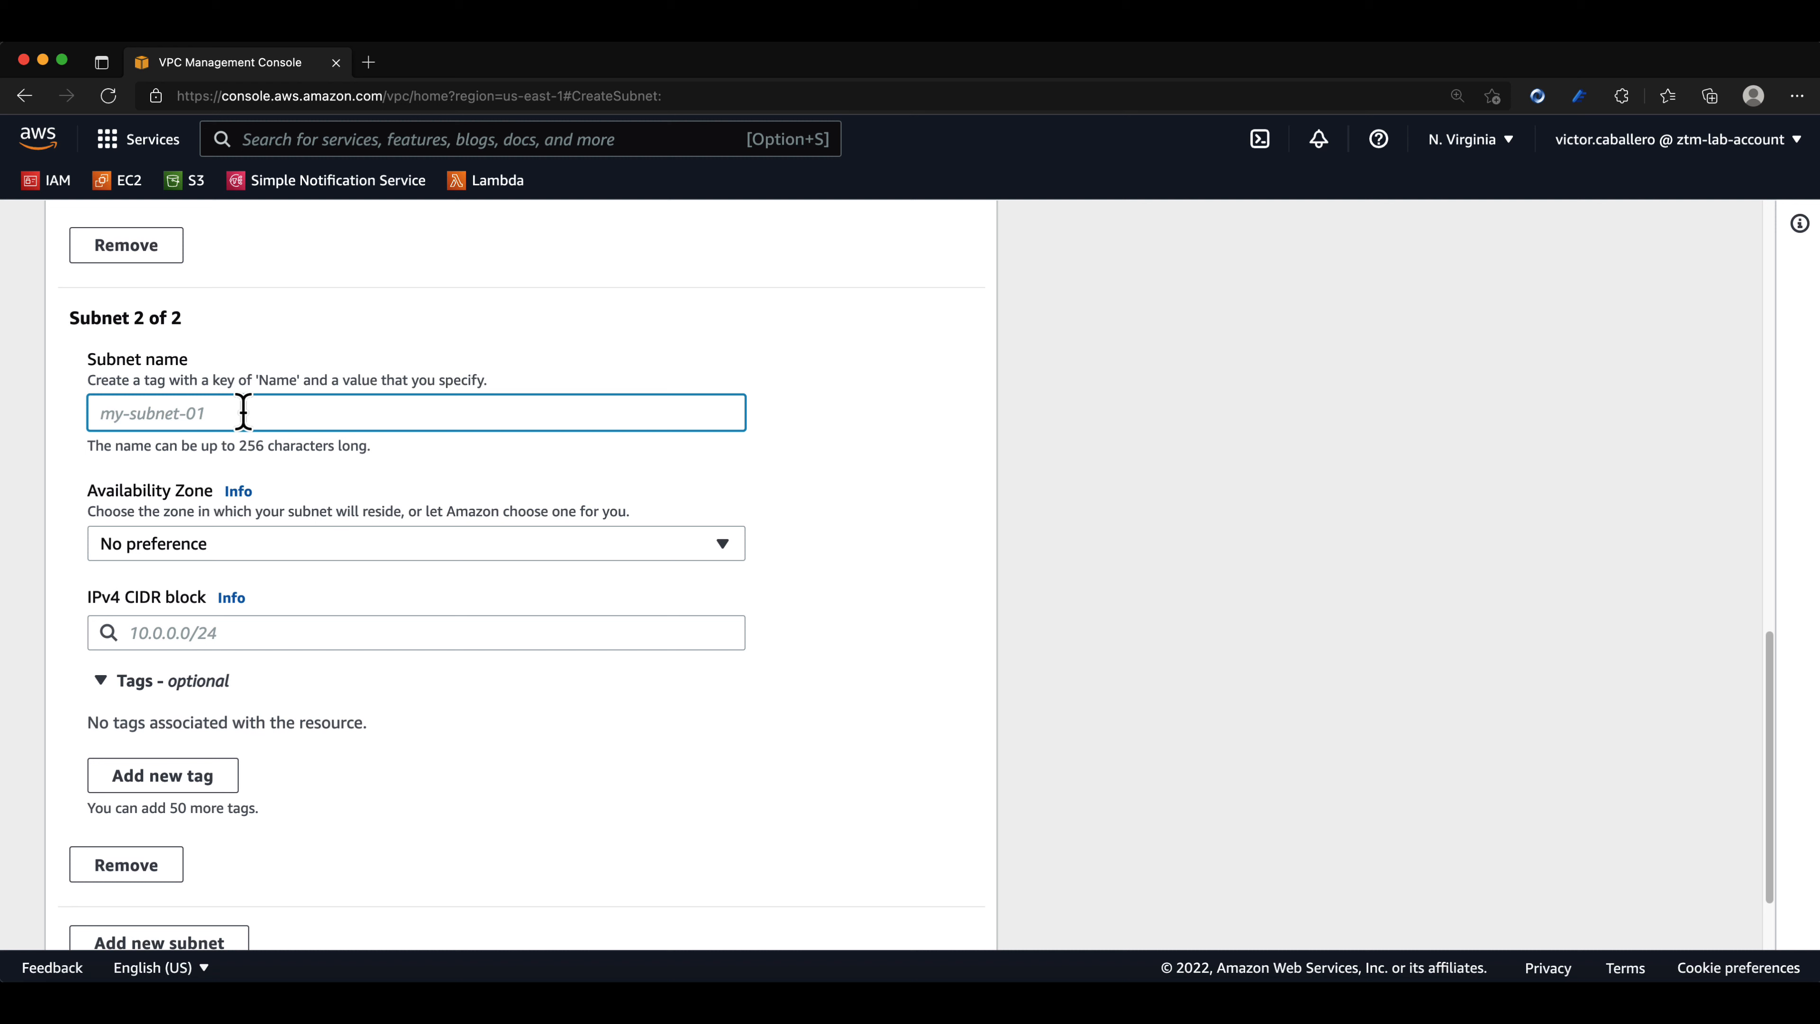
text(privat)
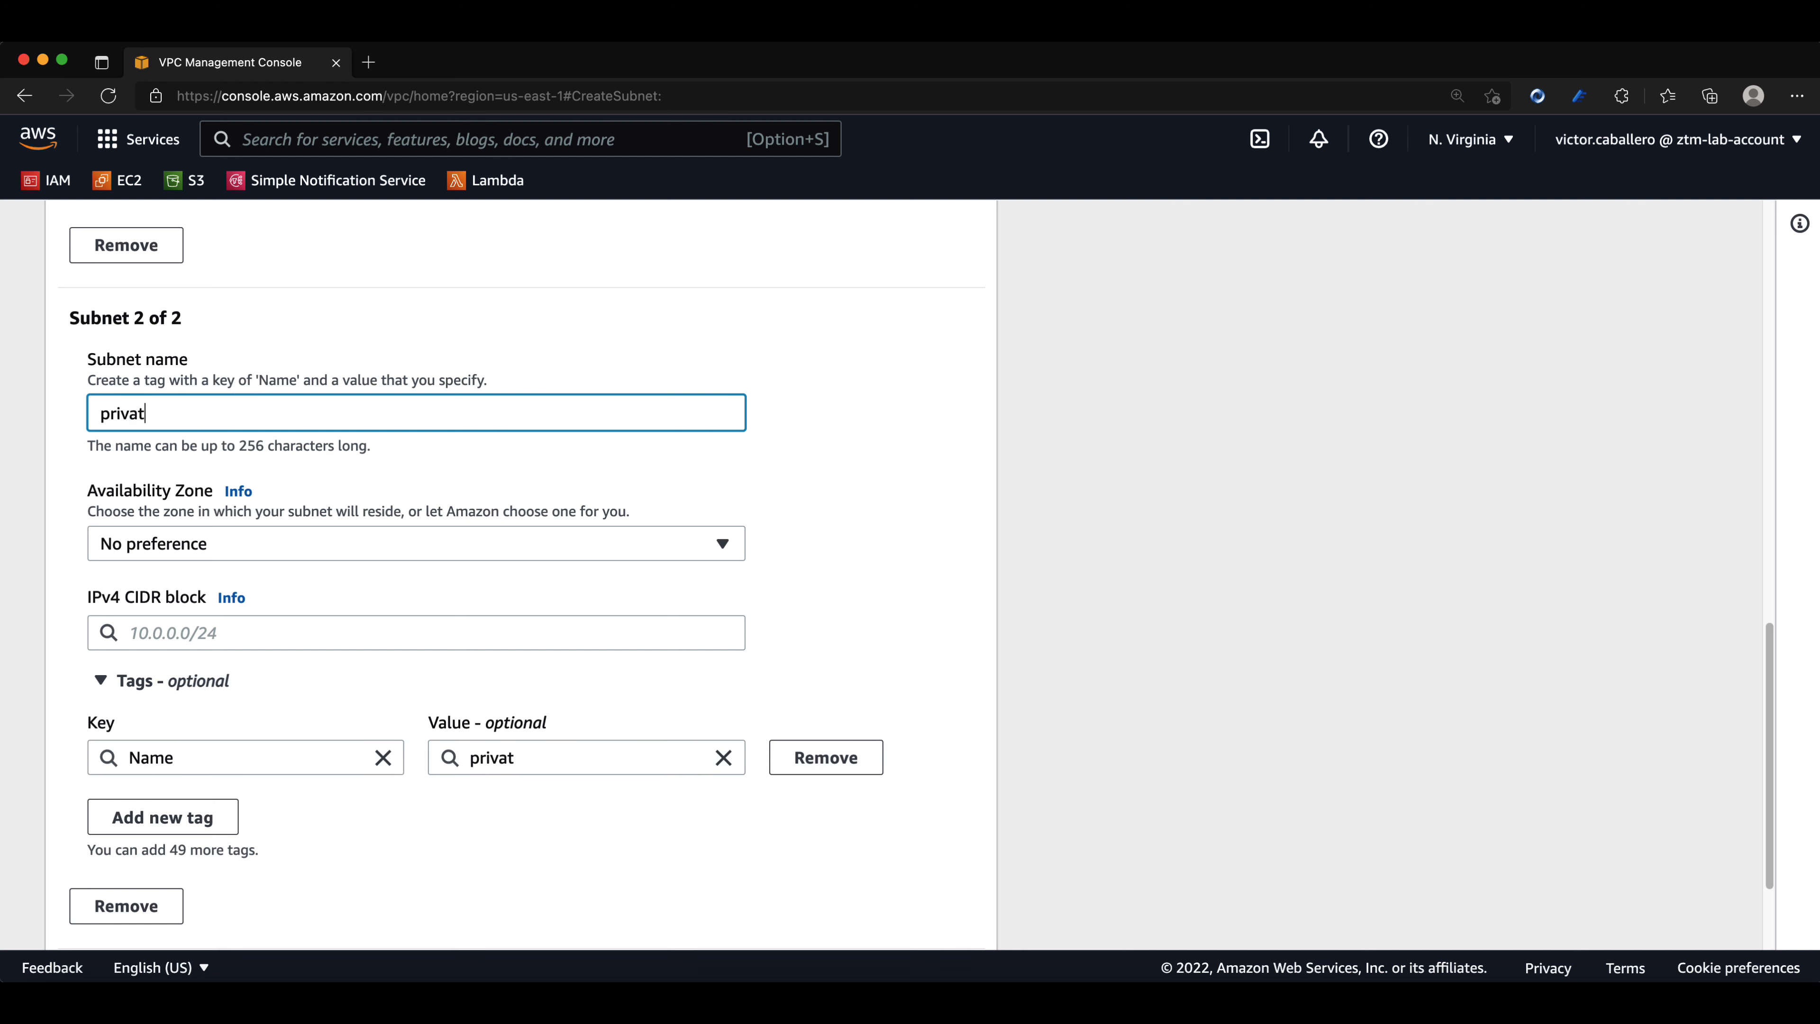
text(e1A)
click(270, 547)
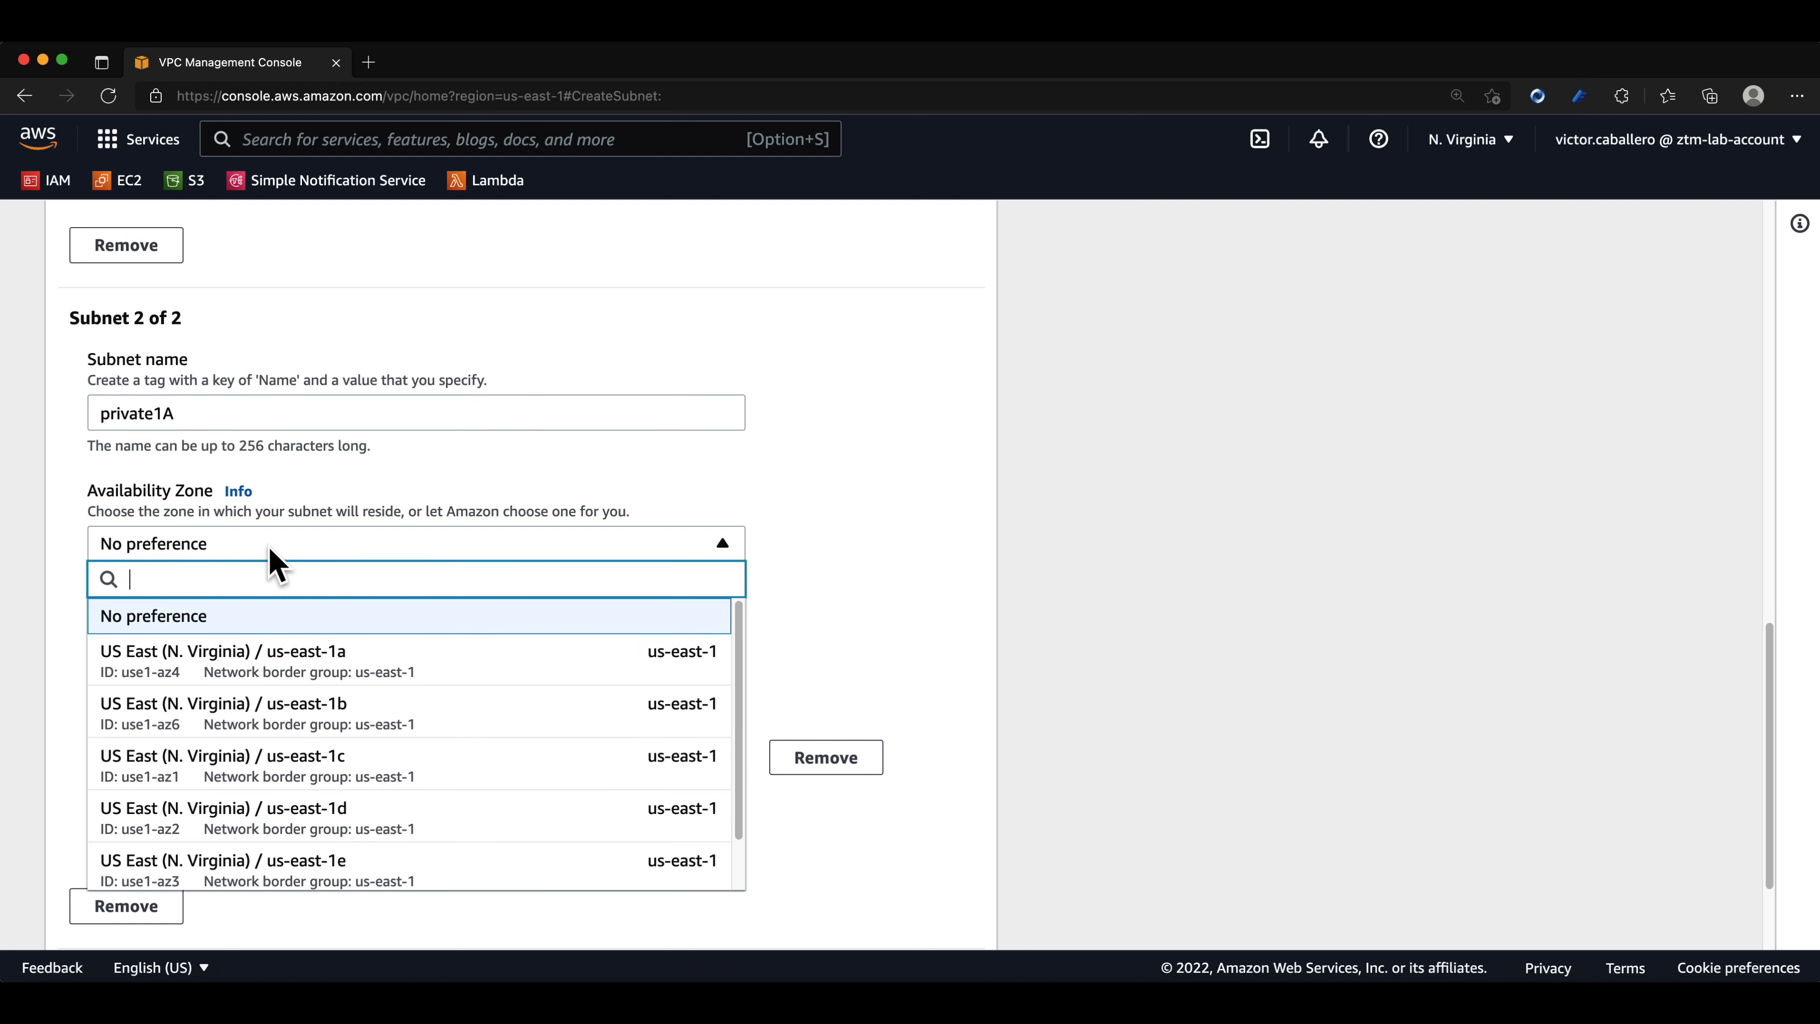
click(428, 661)
Set the IPv4 CIDR block of the private1A subnet to 10.0.2.0/24
scroll(447, 671, down, 3)
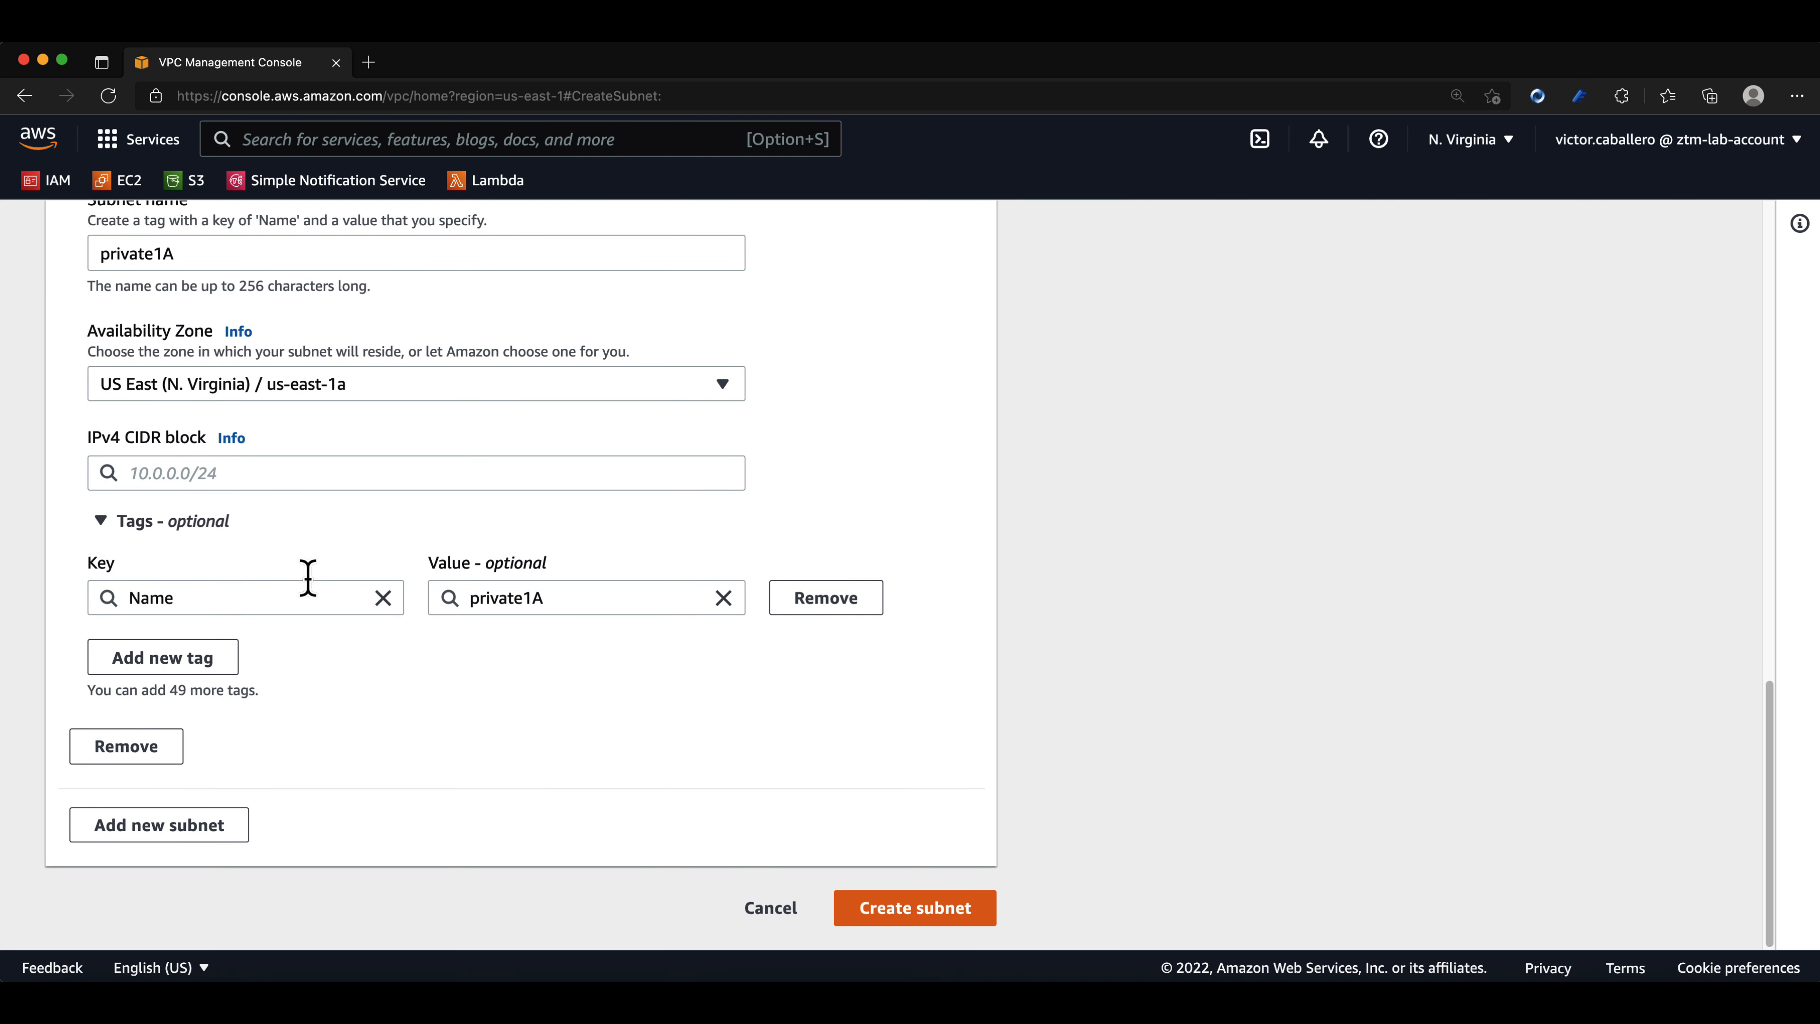
scroll(257, 485, up, 2)
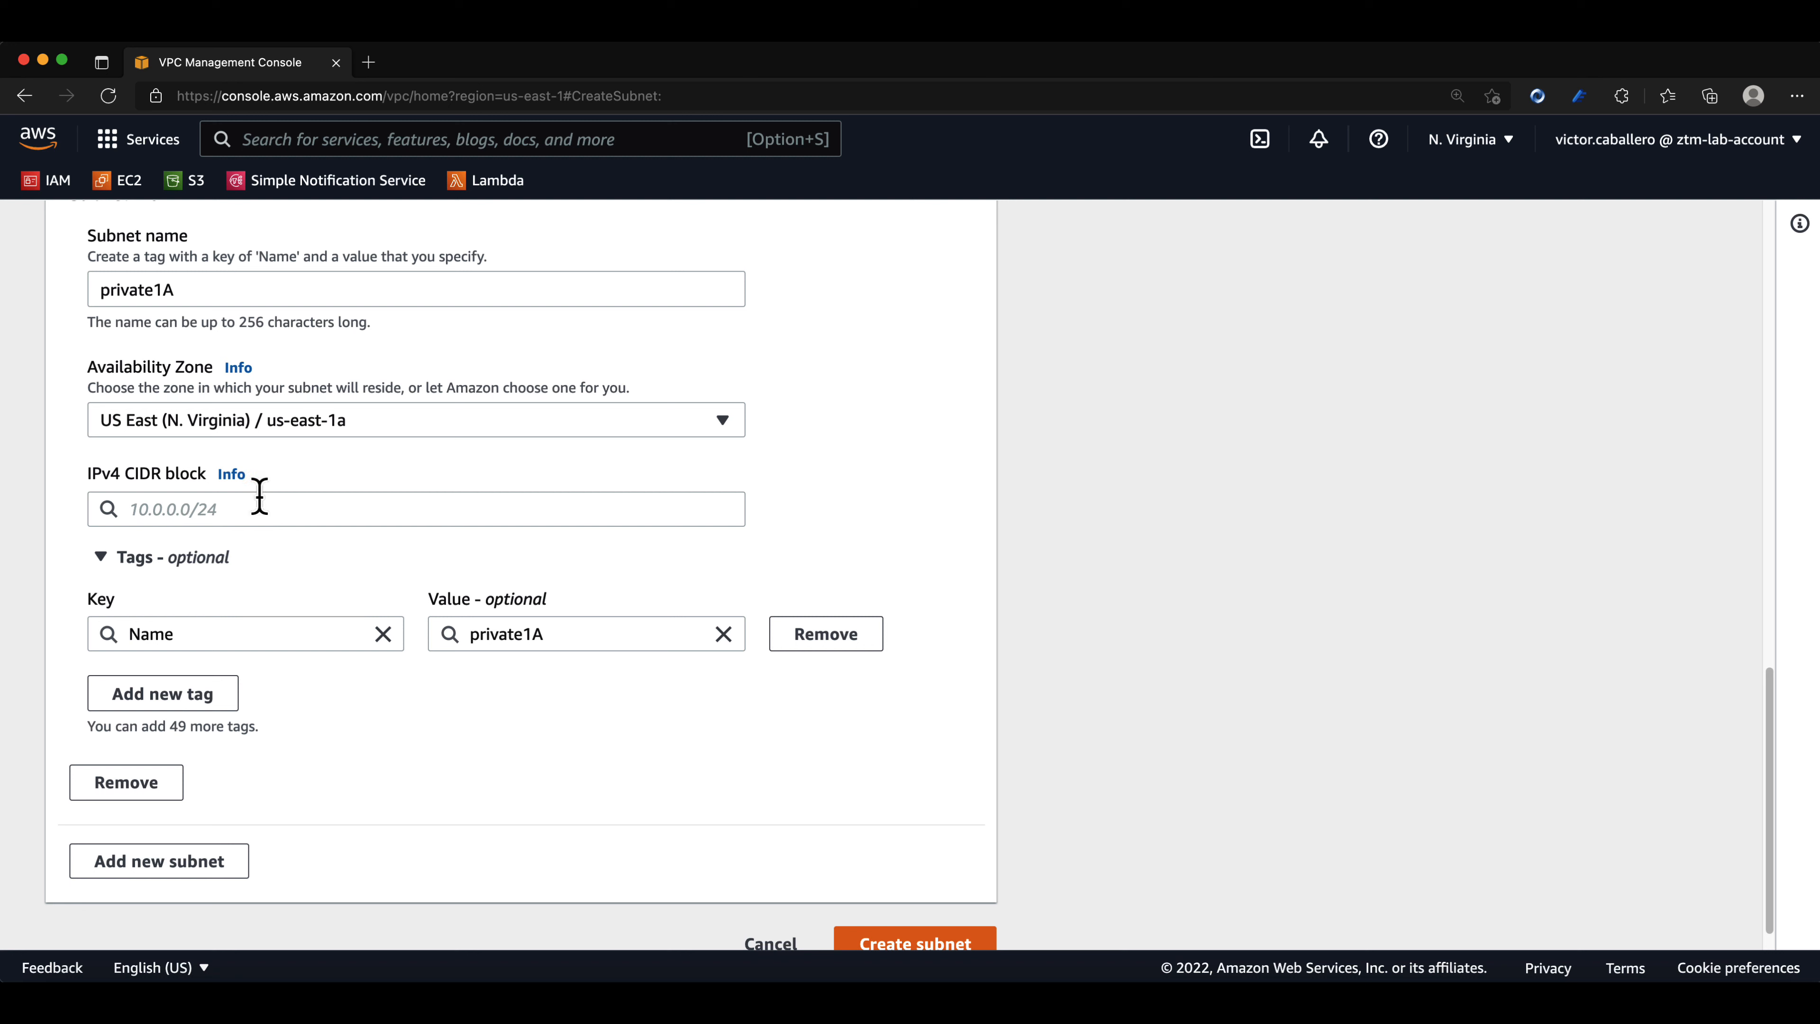
click(253, 533)
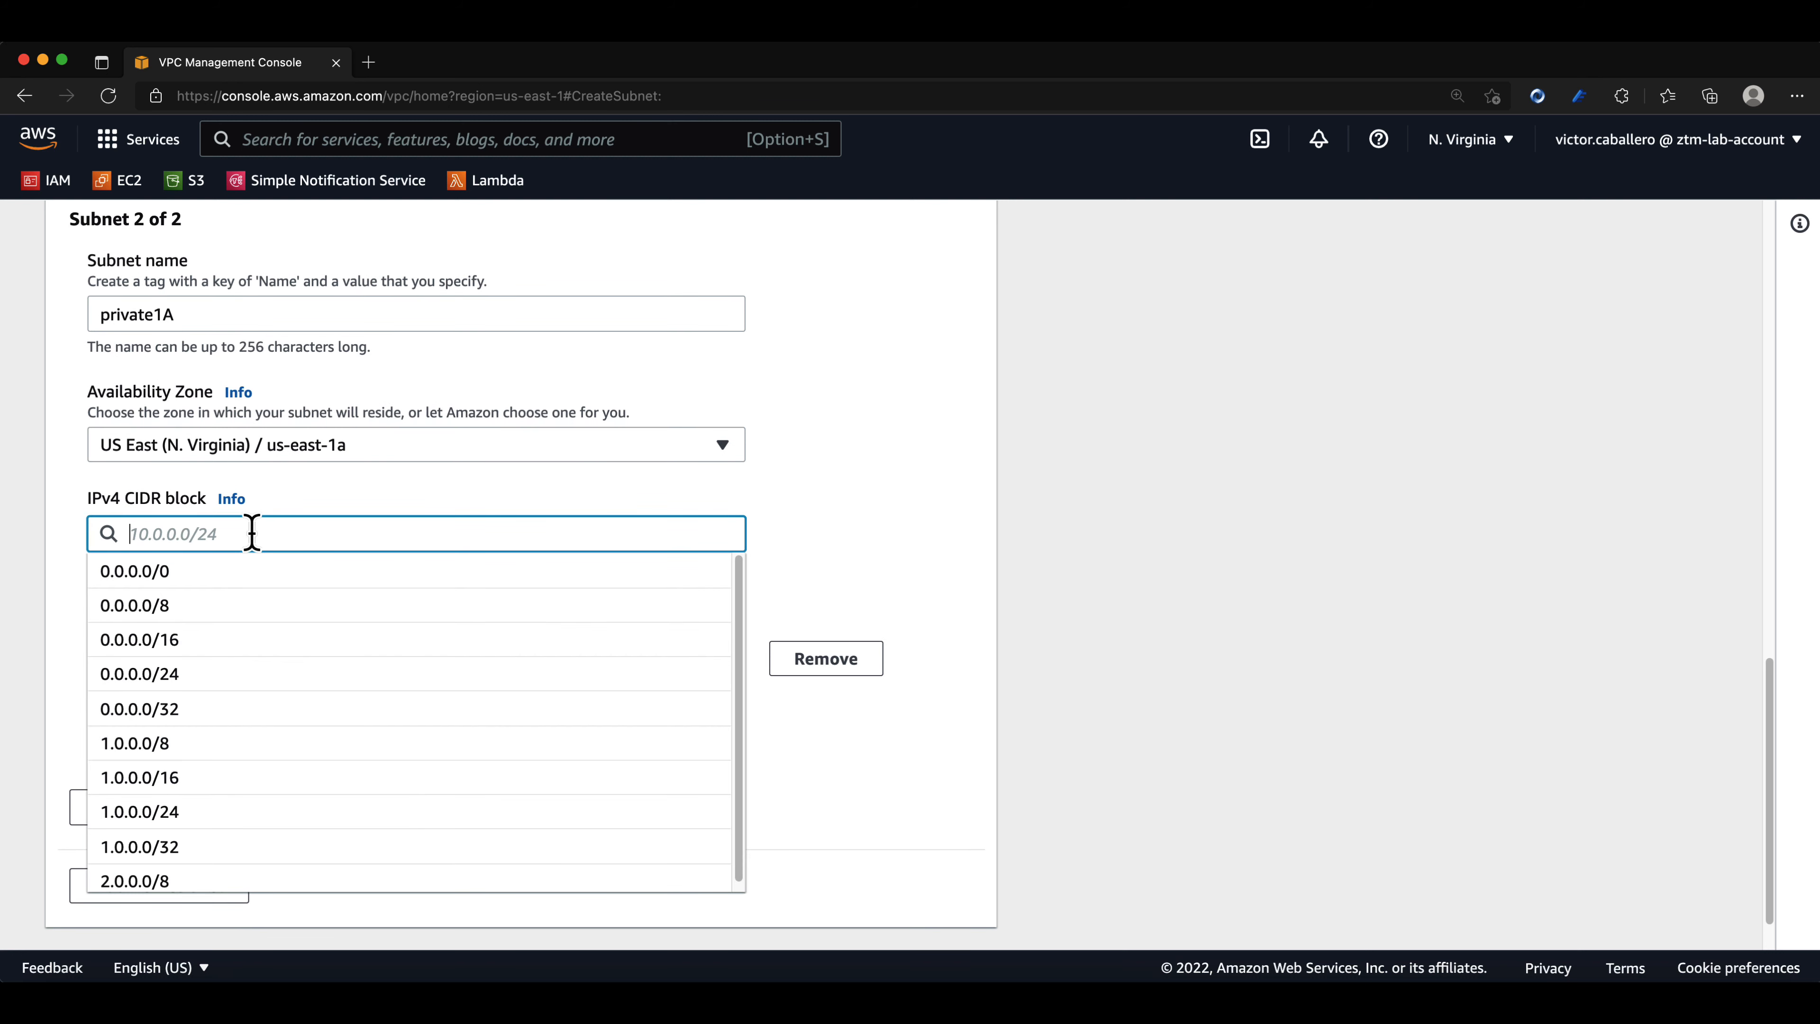
text(10.)
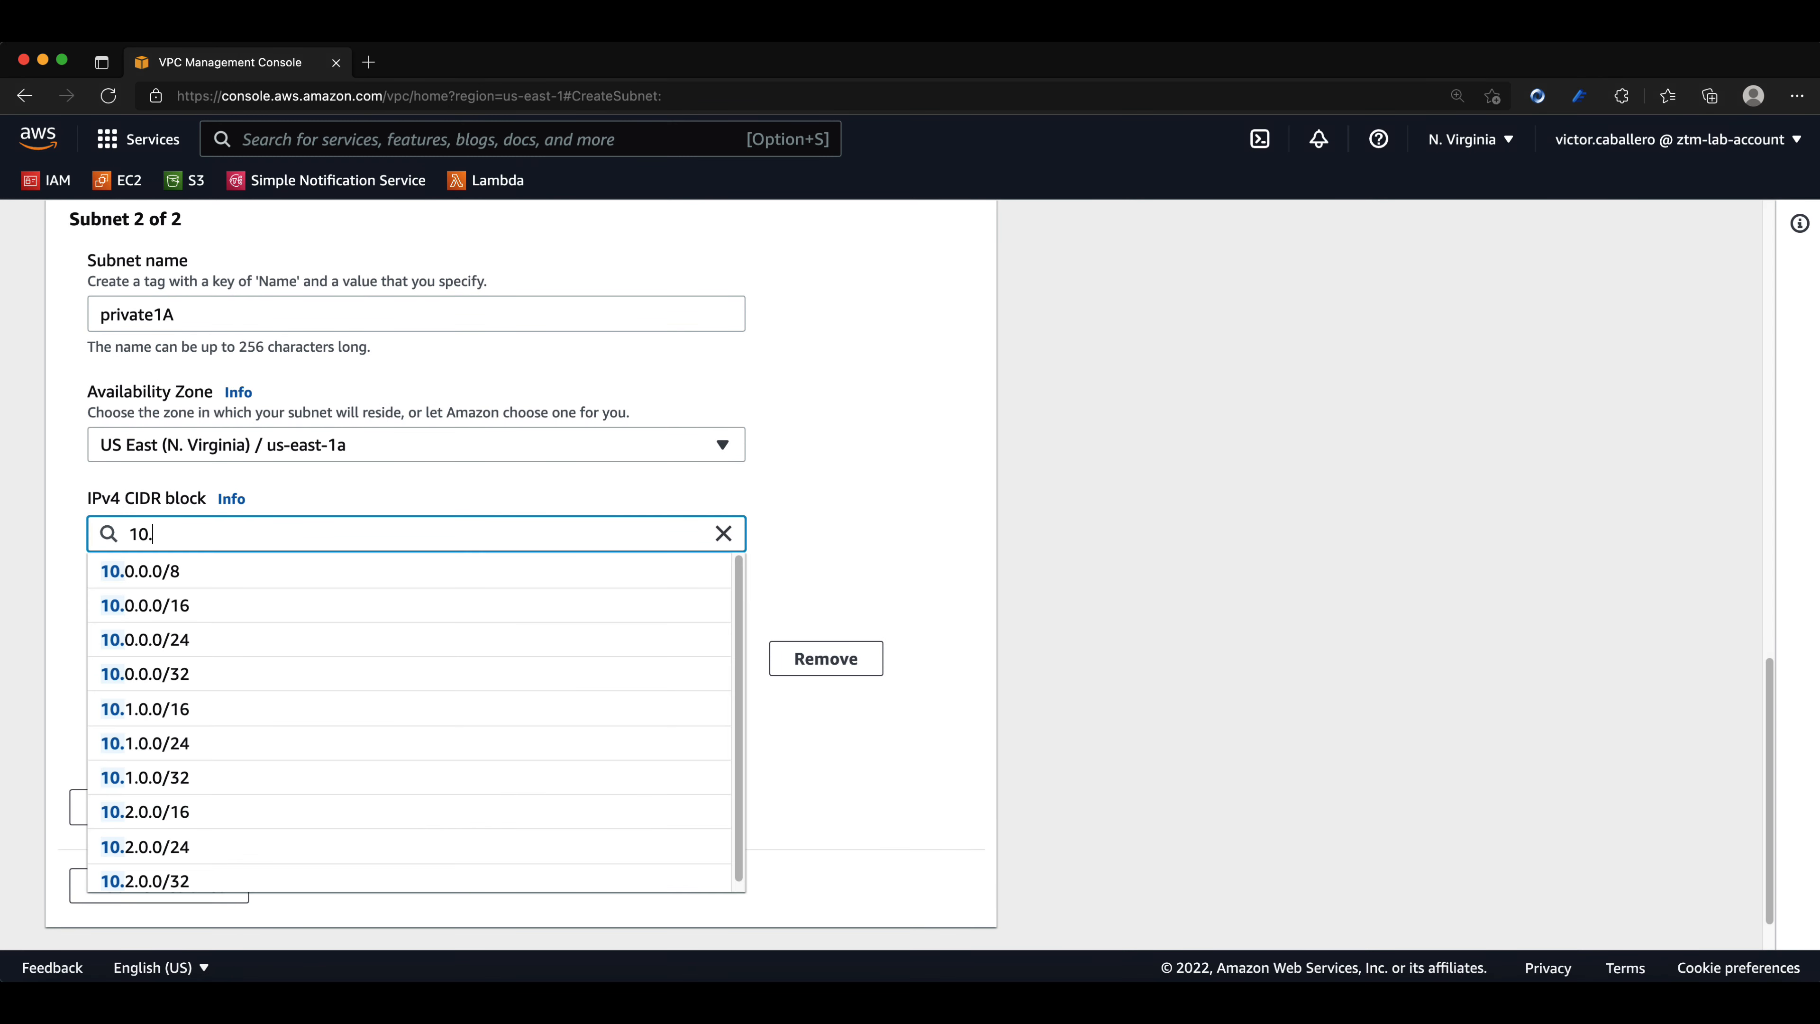
text(0.2.0/24)
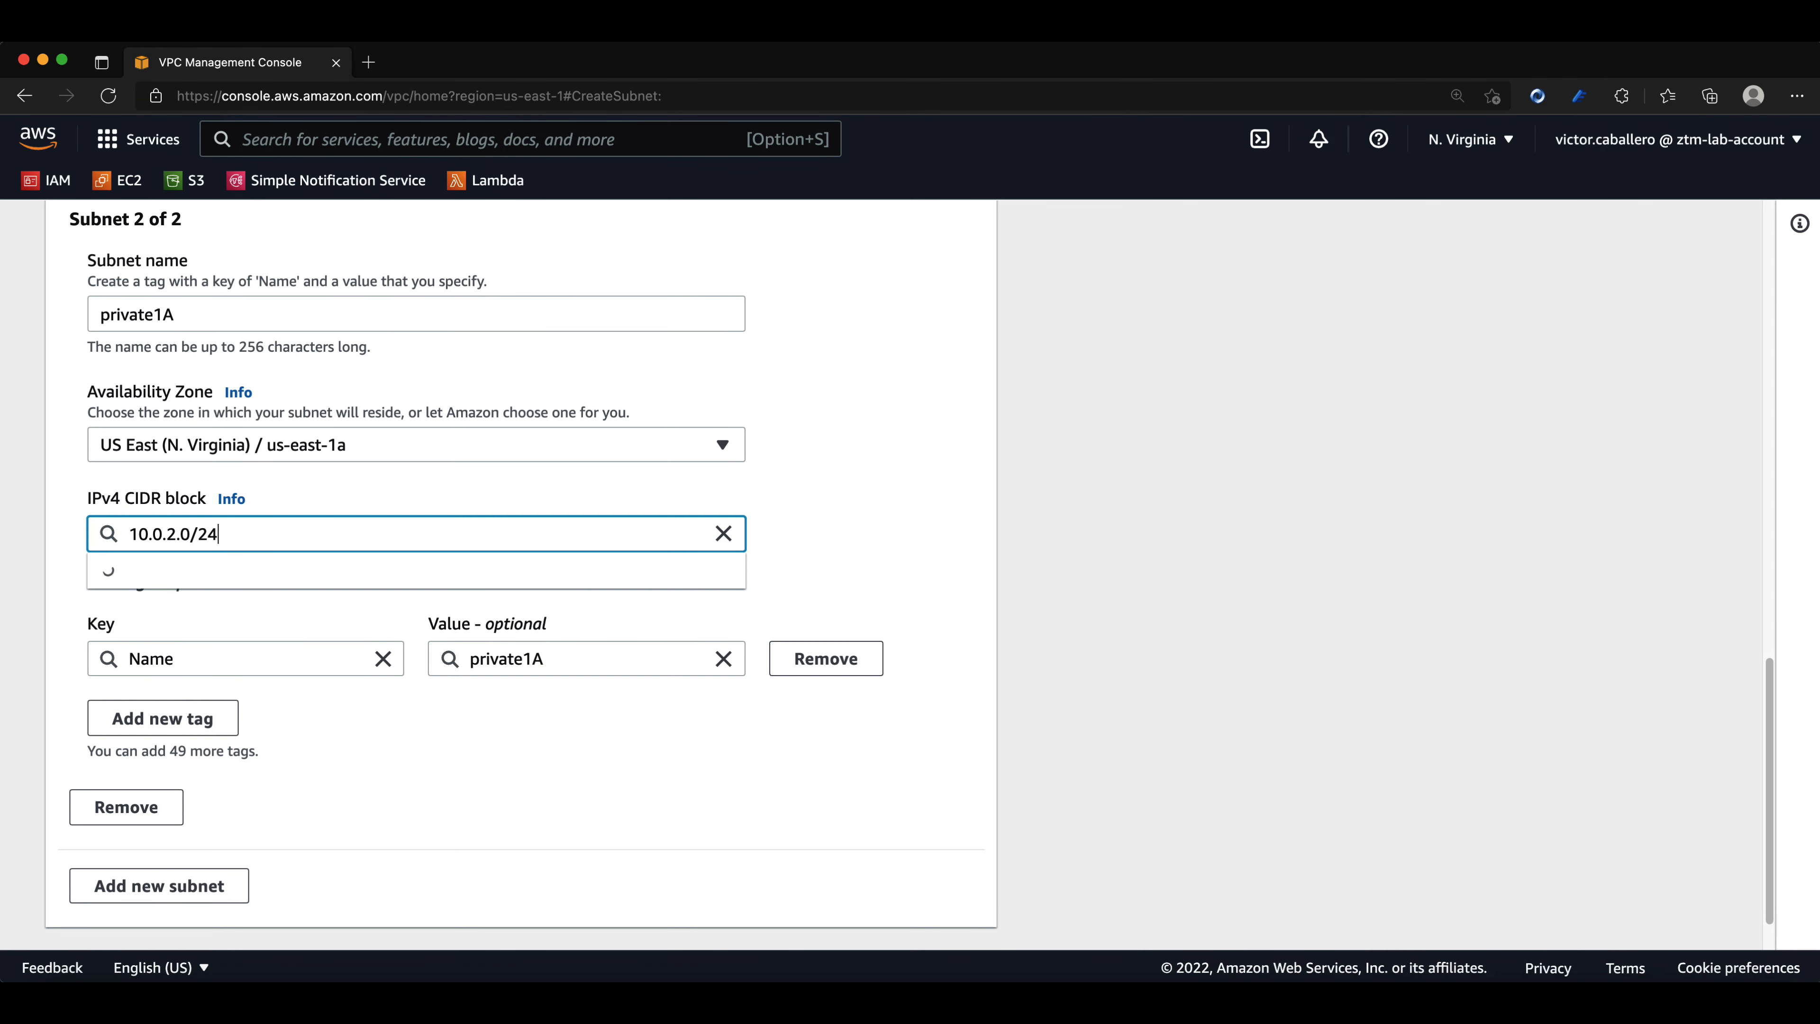
click(1001, 555)
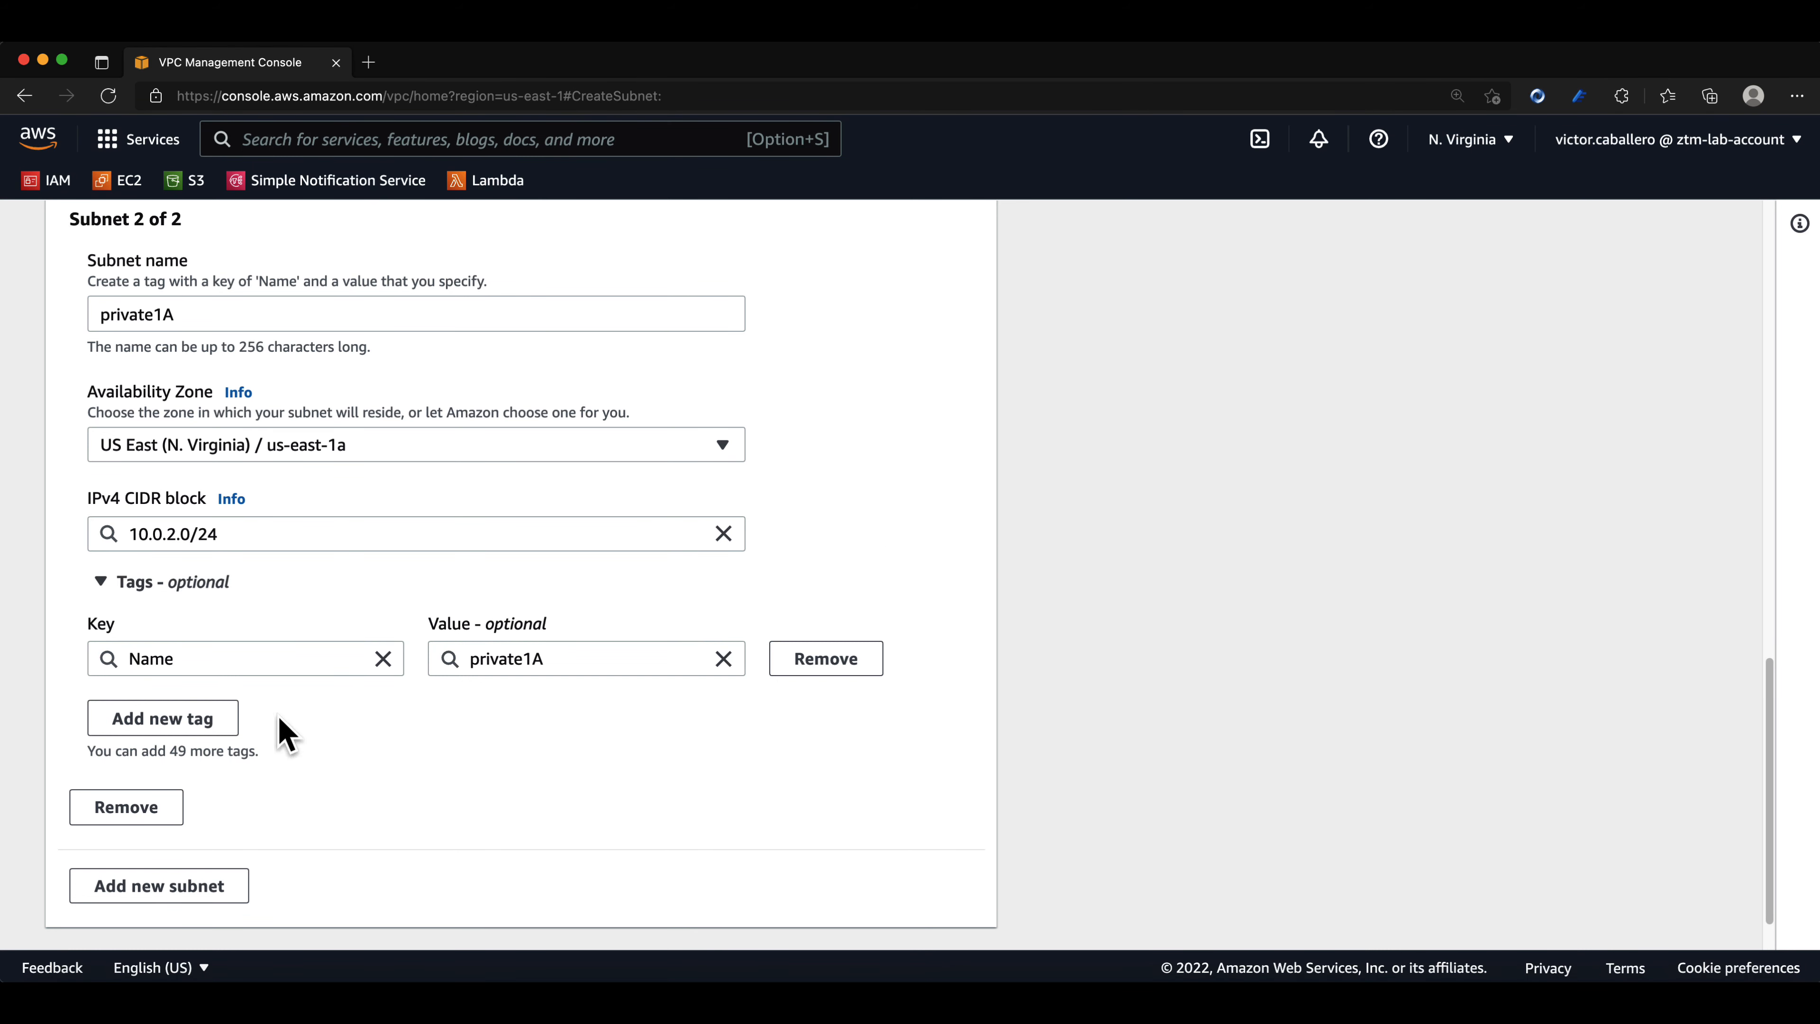
Add a third subnet named public1B and place it in the us-east-1b Availability Zone
click(151, 883)
scroll(467, 793, down, 5)
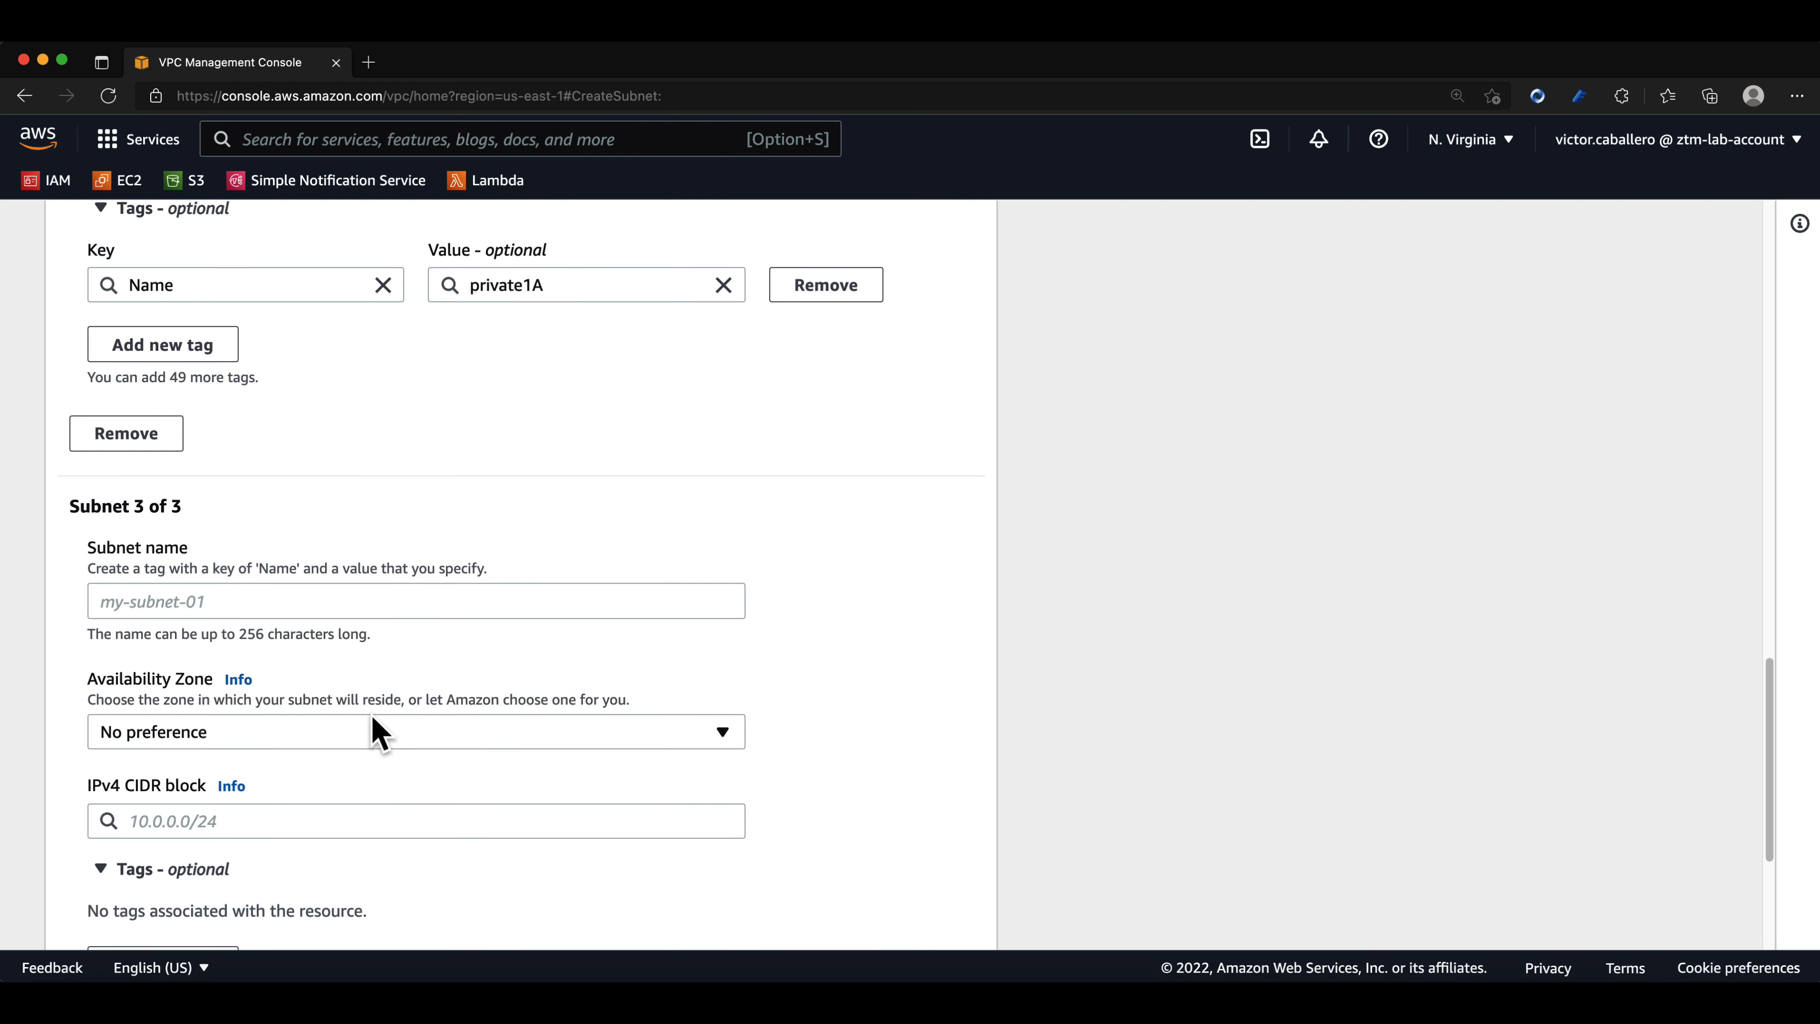
click(301, 601)
text(p)
key(BackSpace)
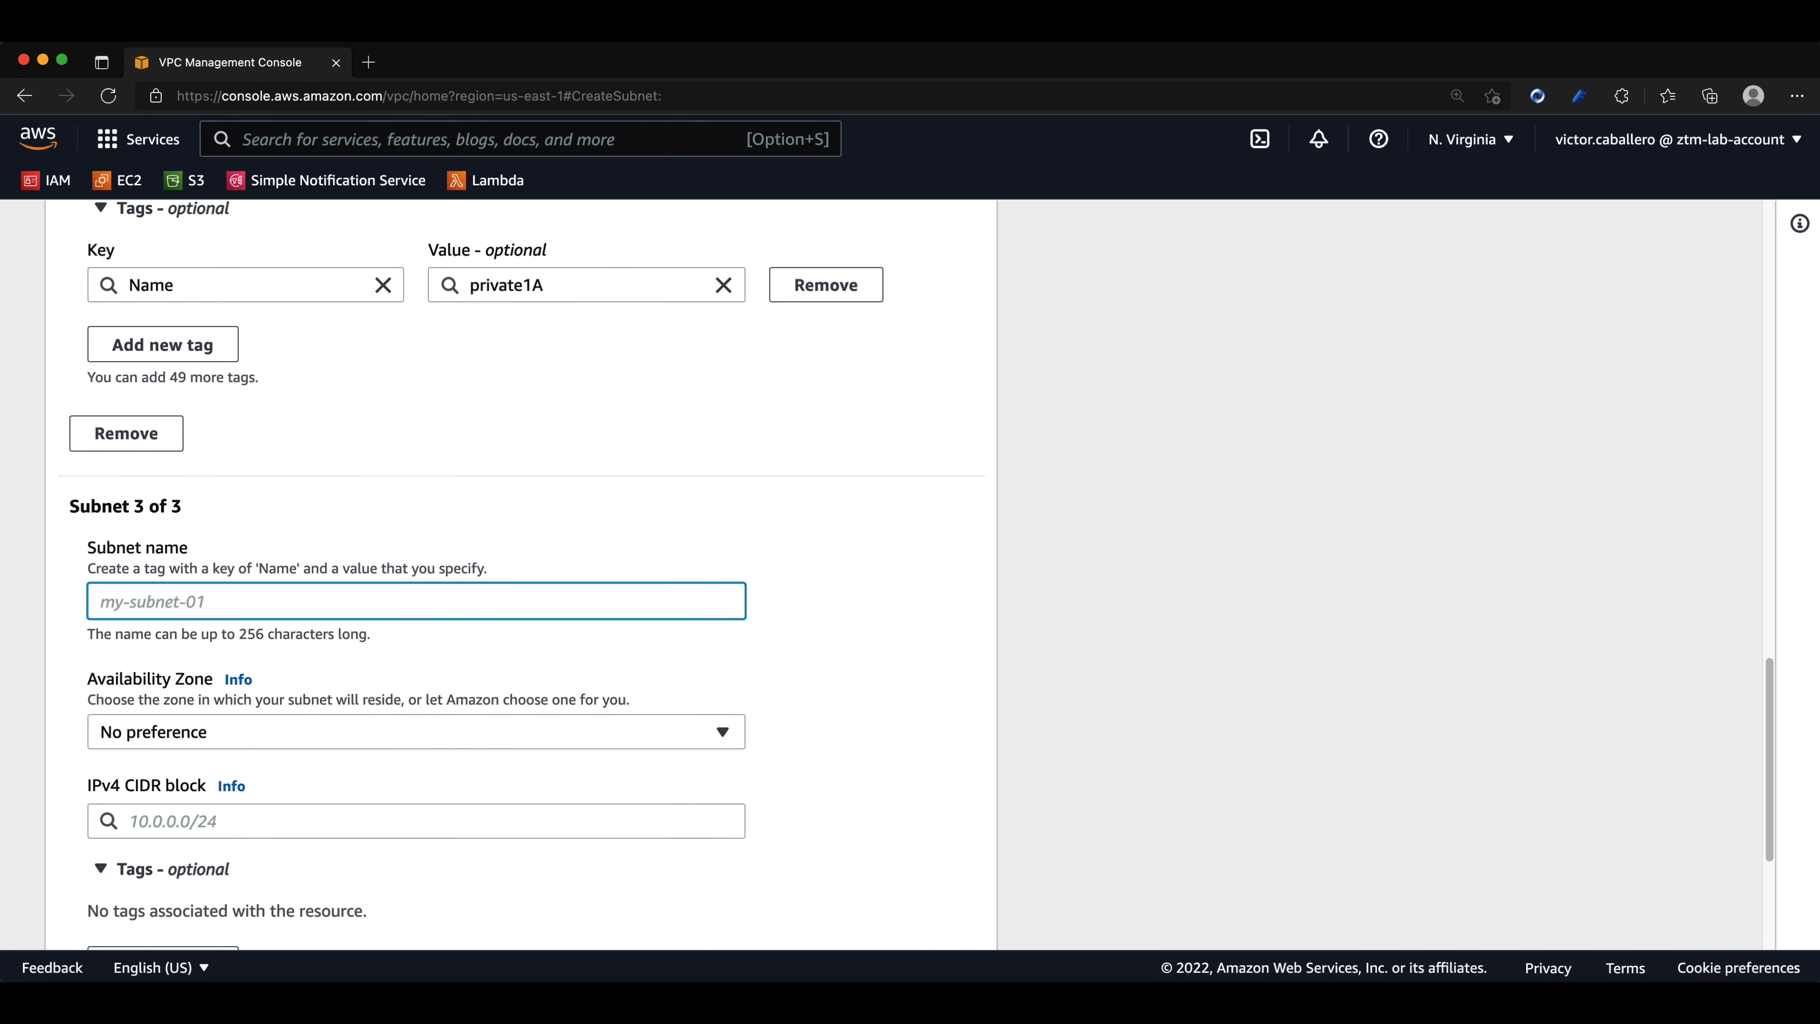
text(pub)
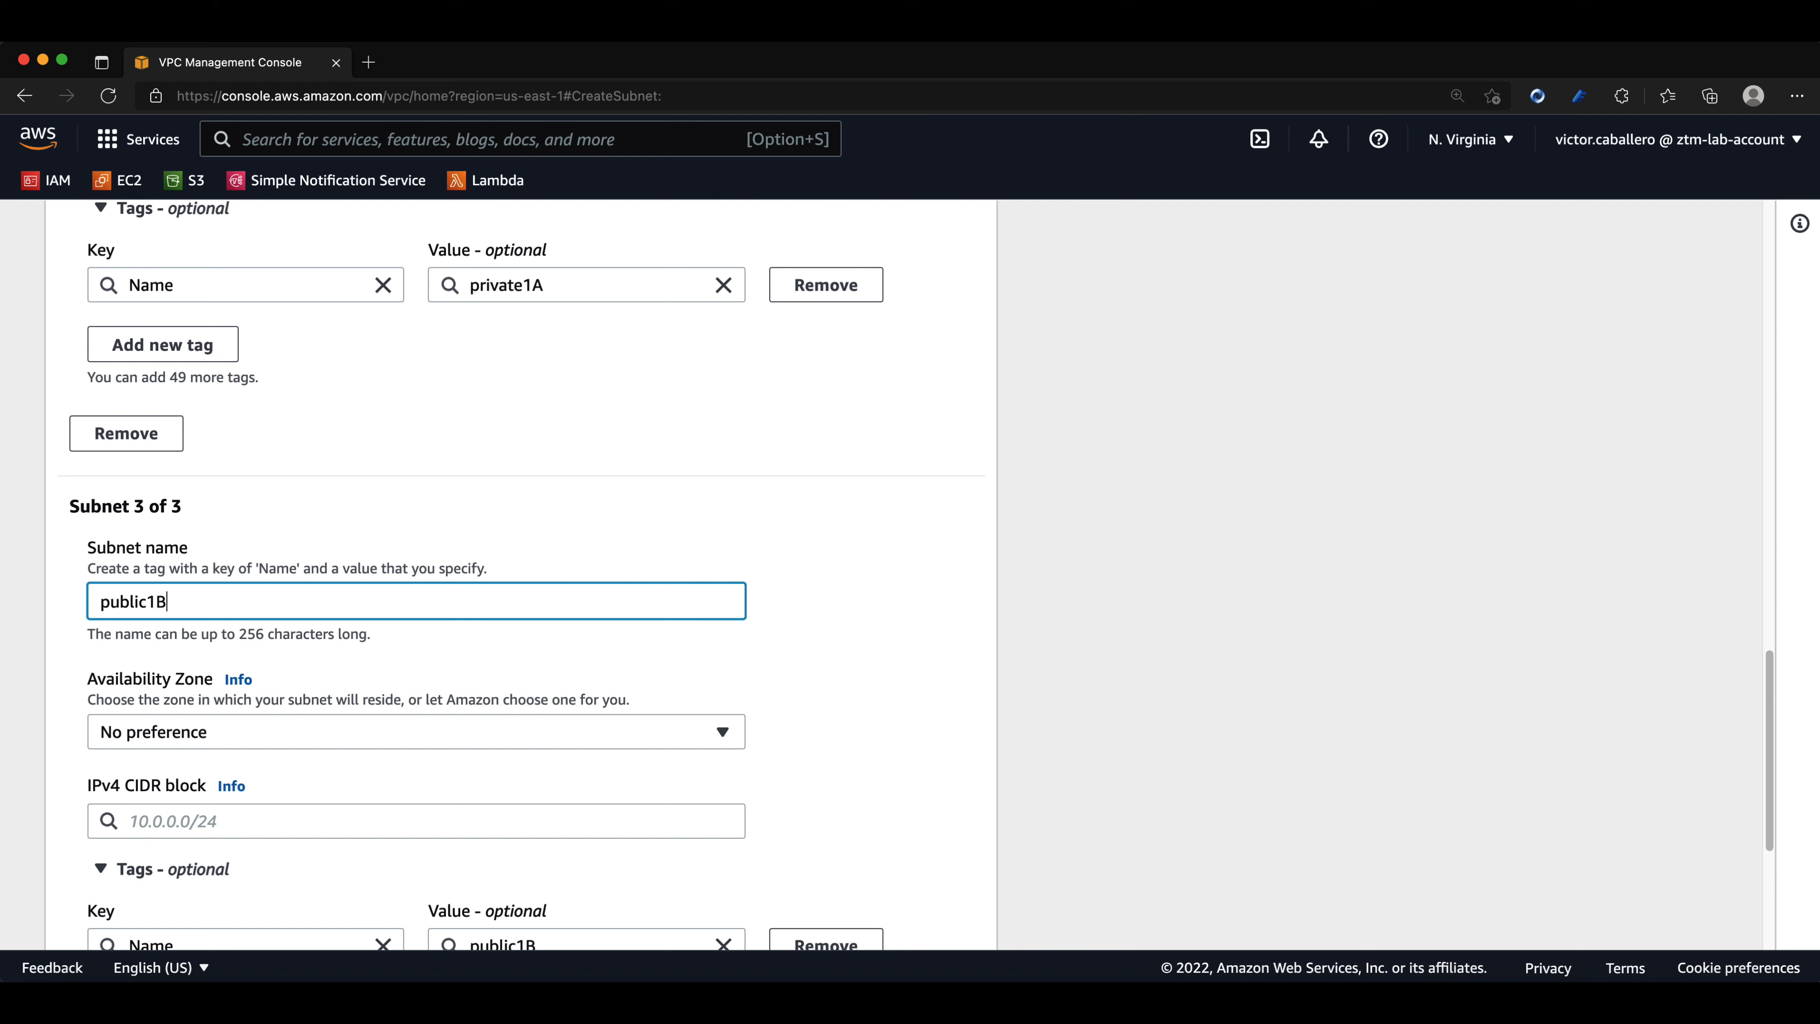
text(lic1B)
click(835, 638)
scroll(753, 649, down, 5)
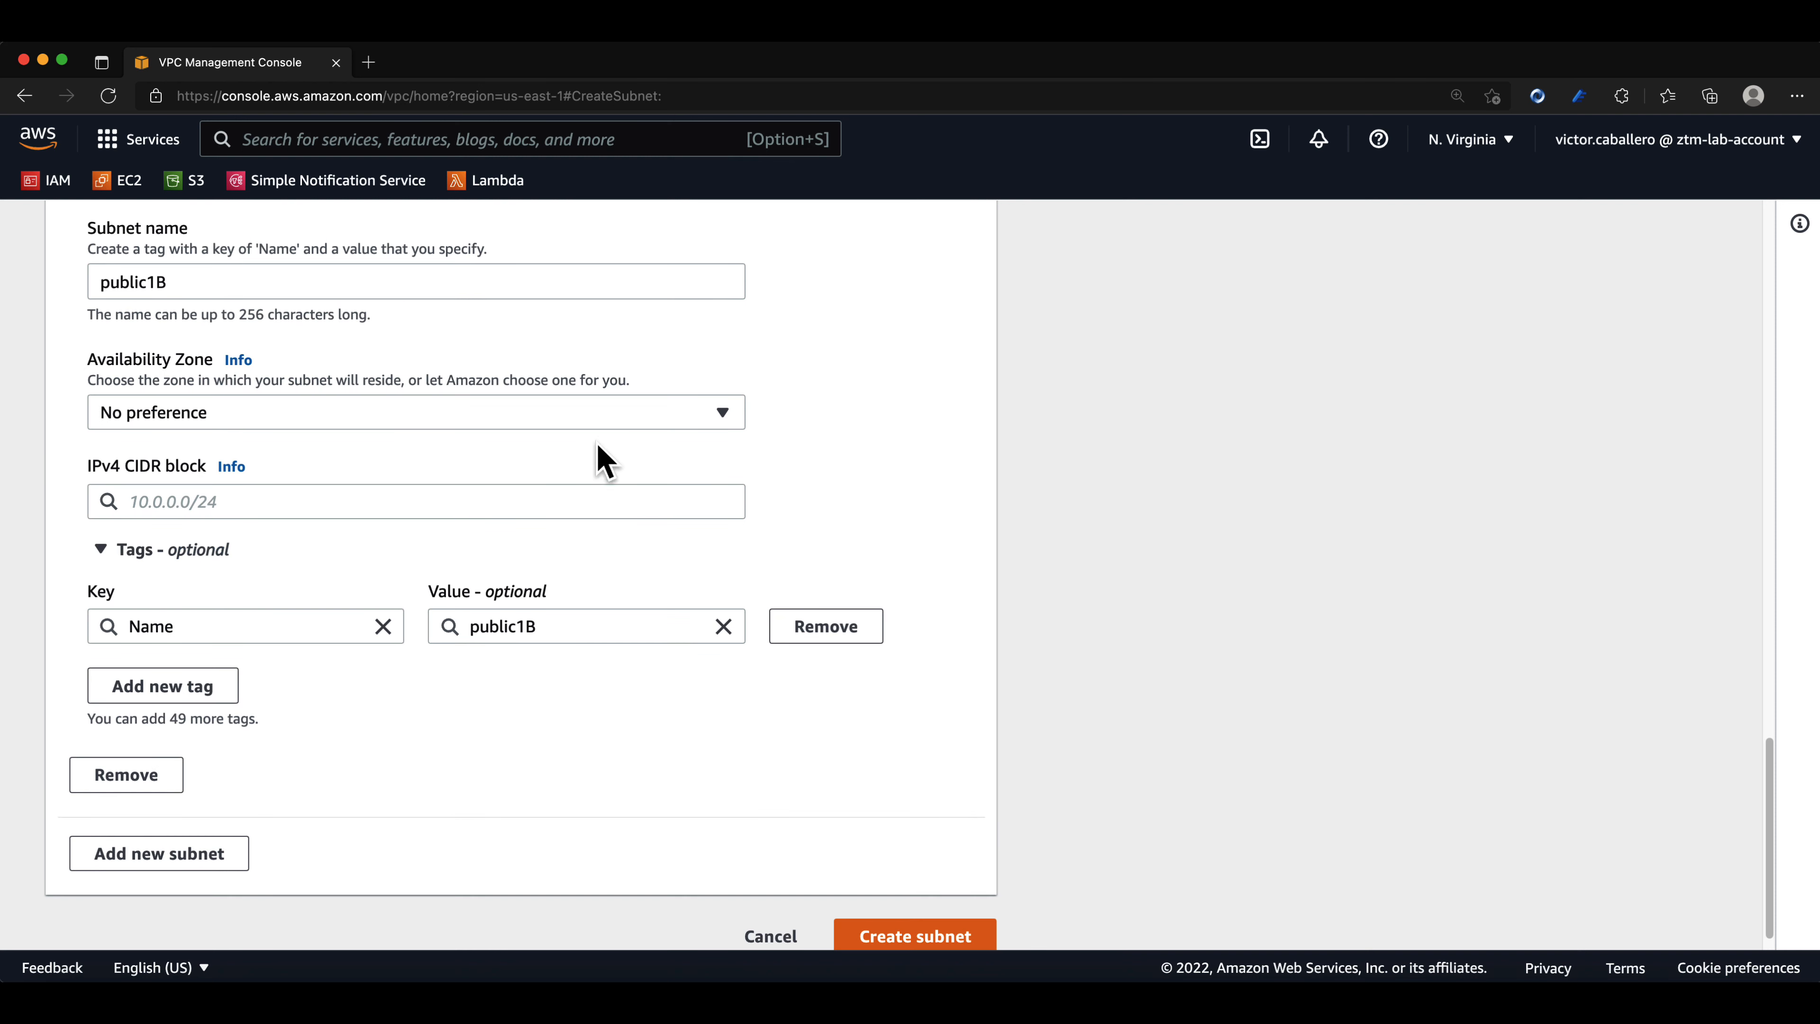
click(599, 420)
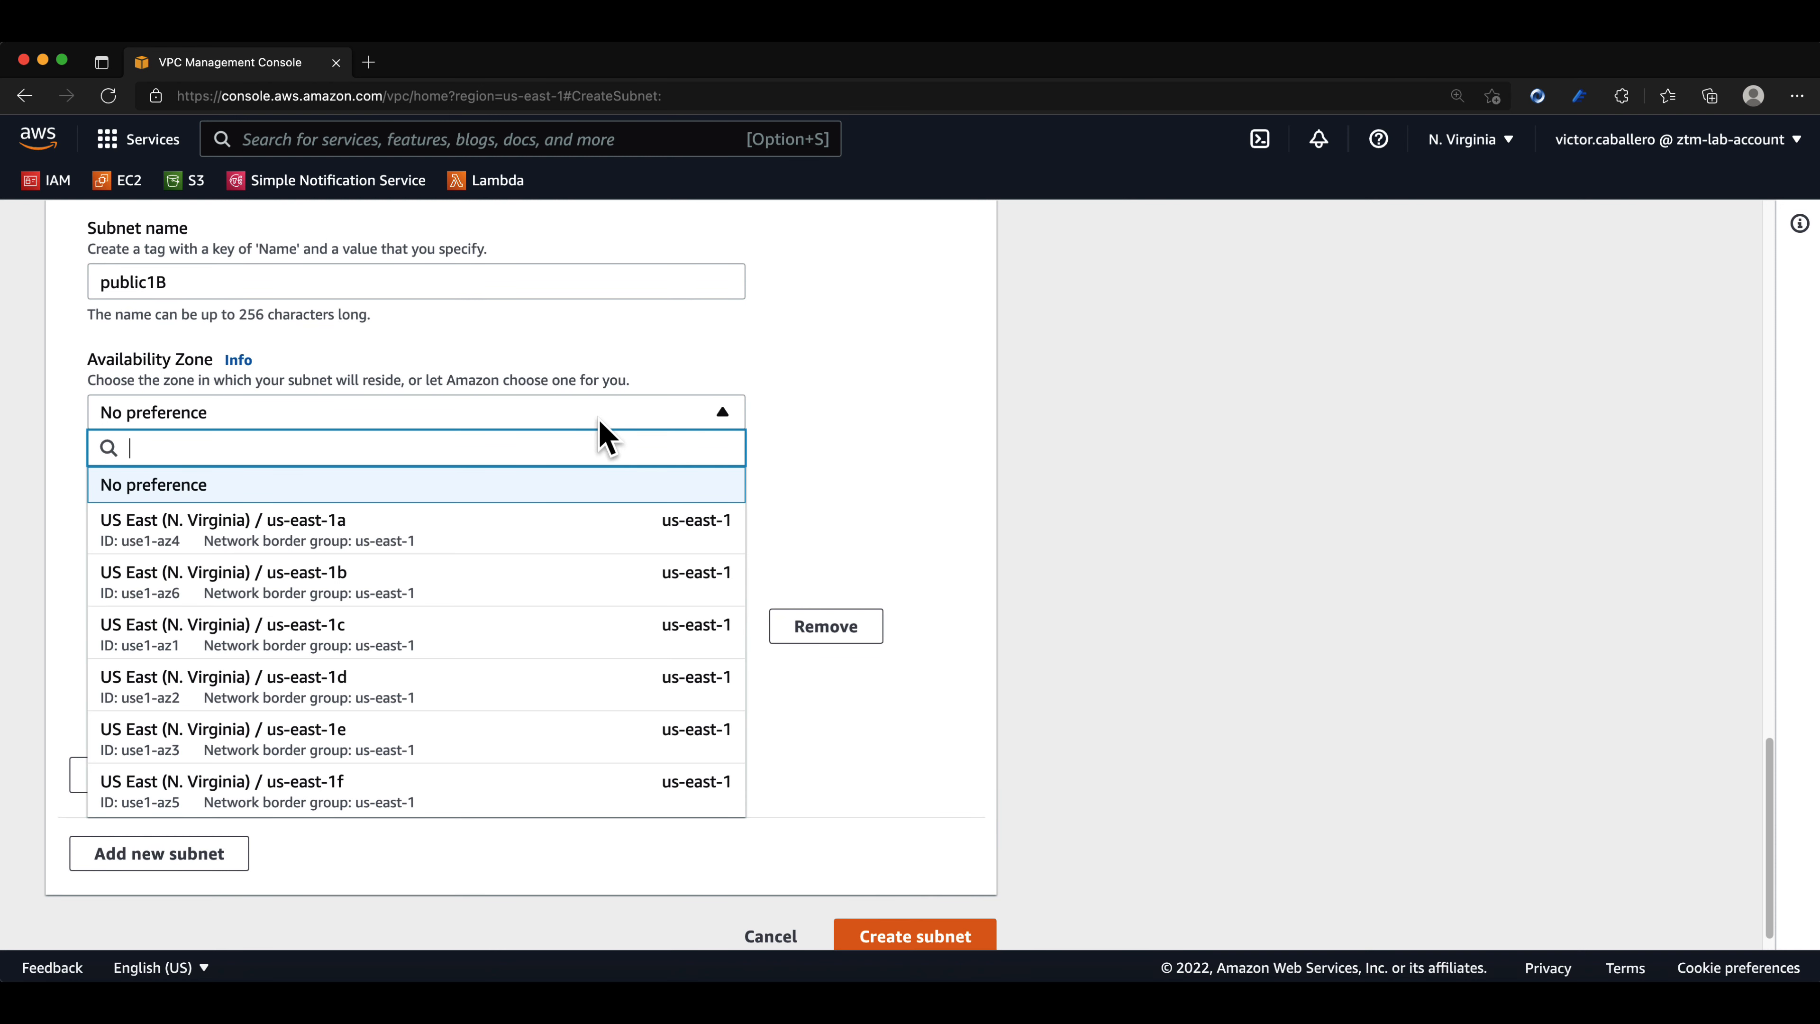
click(378, 575)
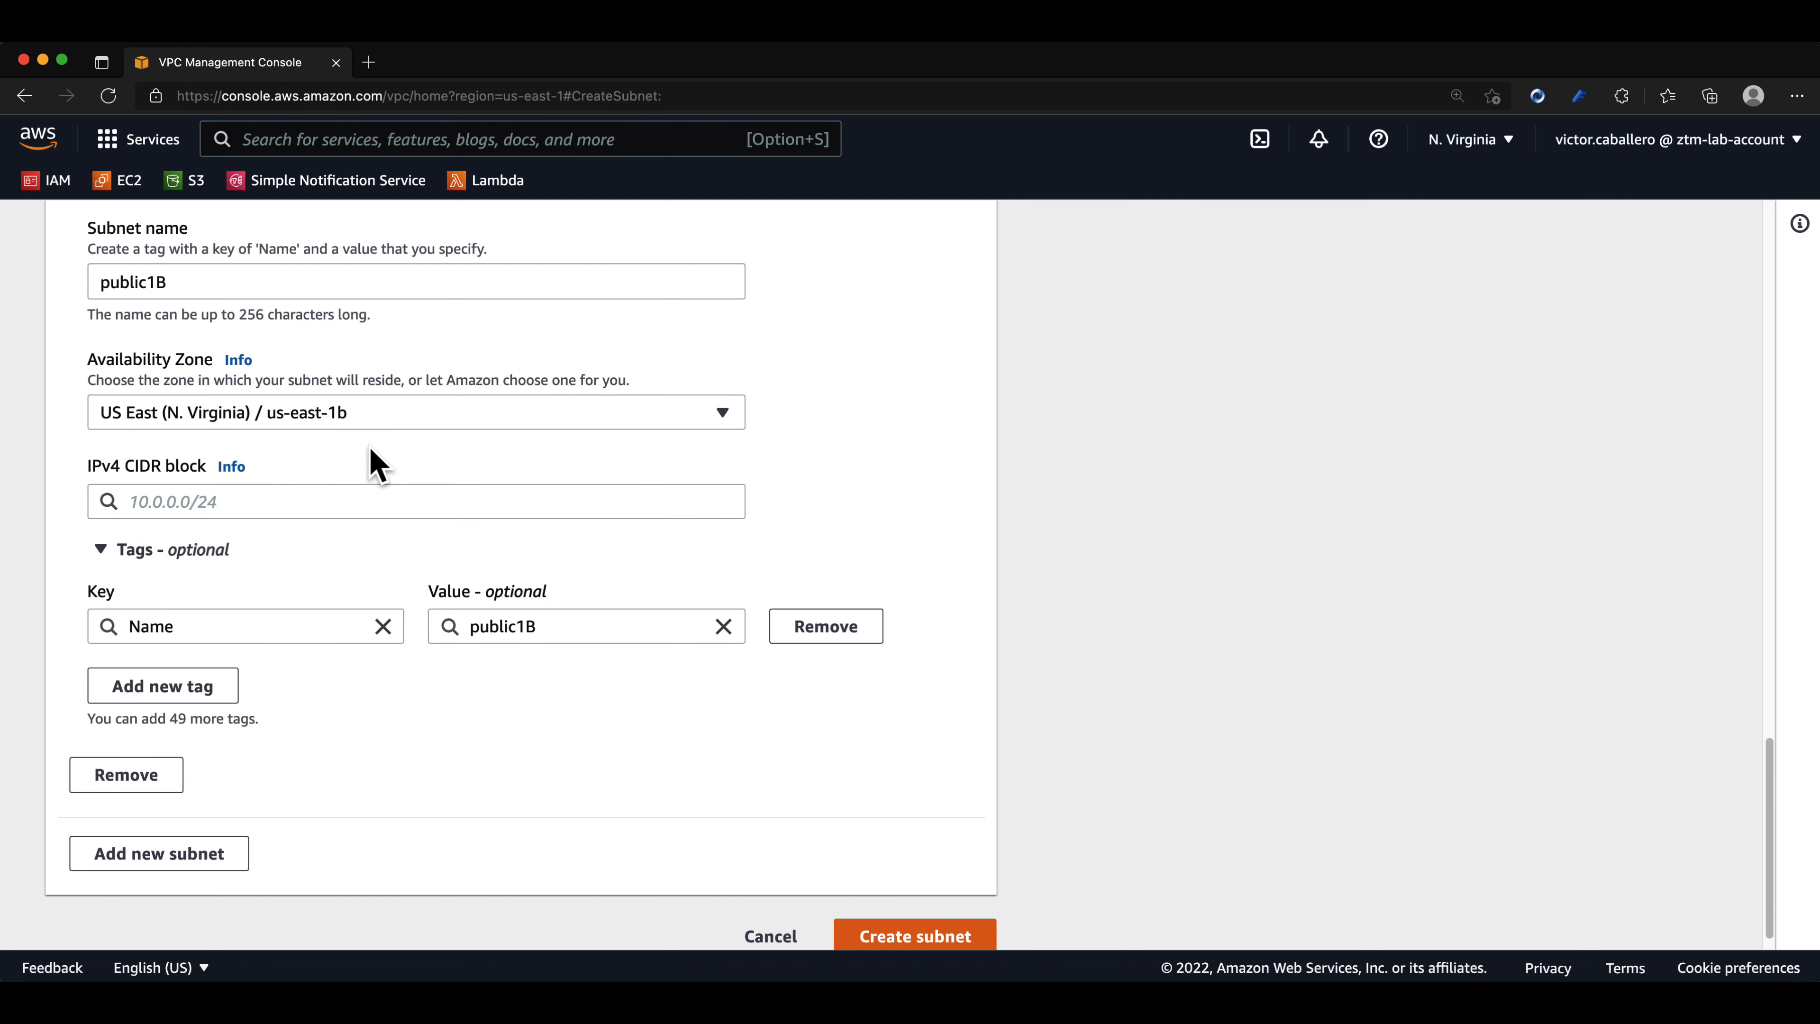
Set the IPv4 CIDR block of the public1B subnet to 10.0.3.0/24
click(321, 501)
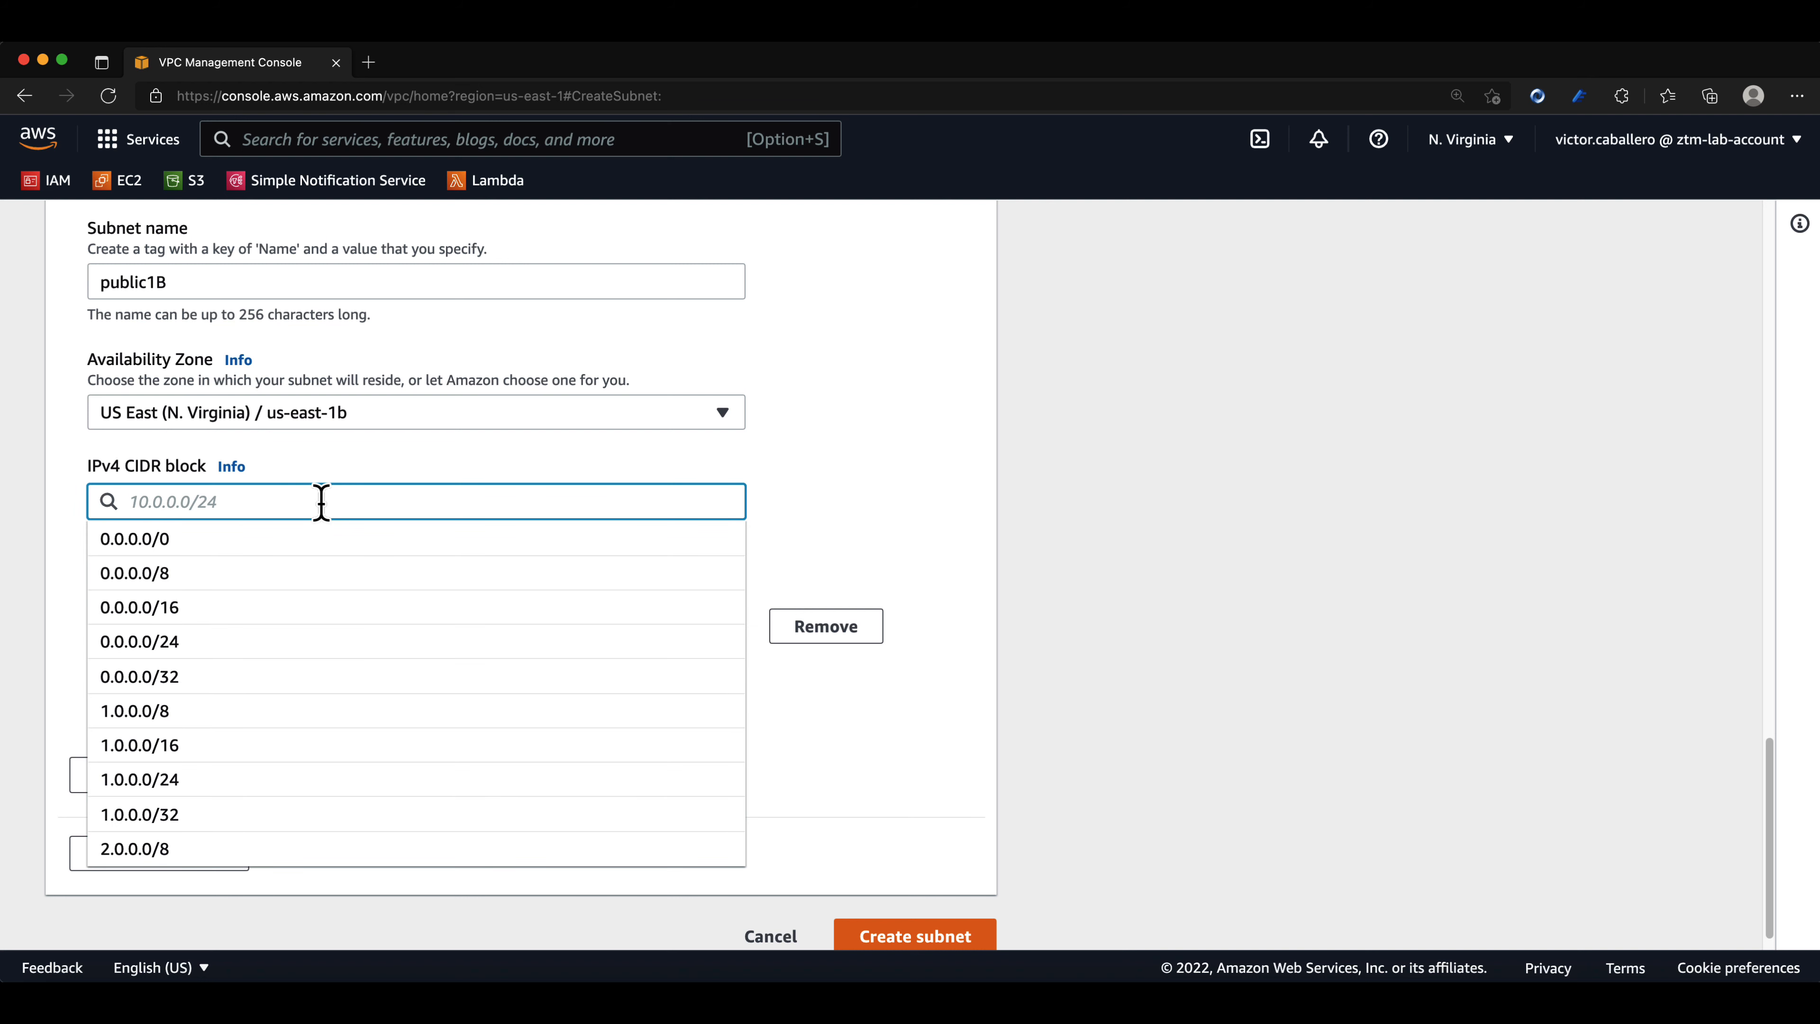
text(10.0)
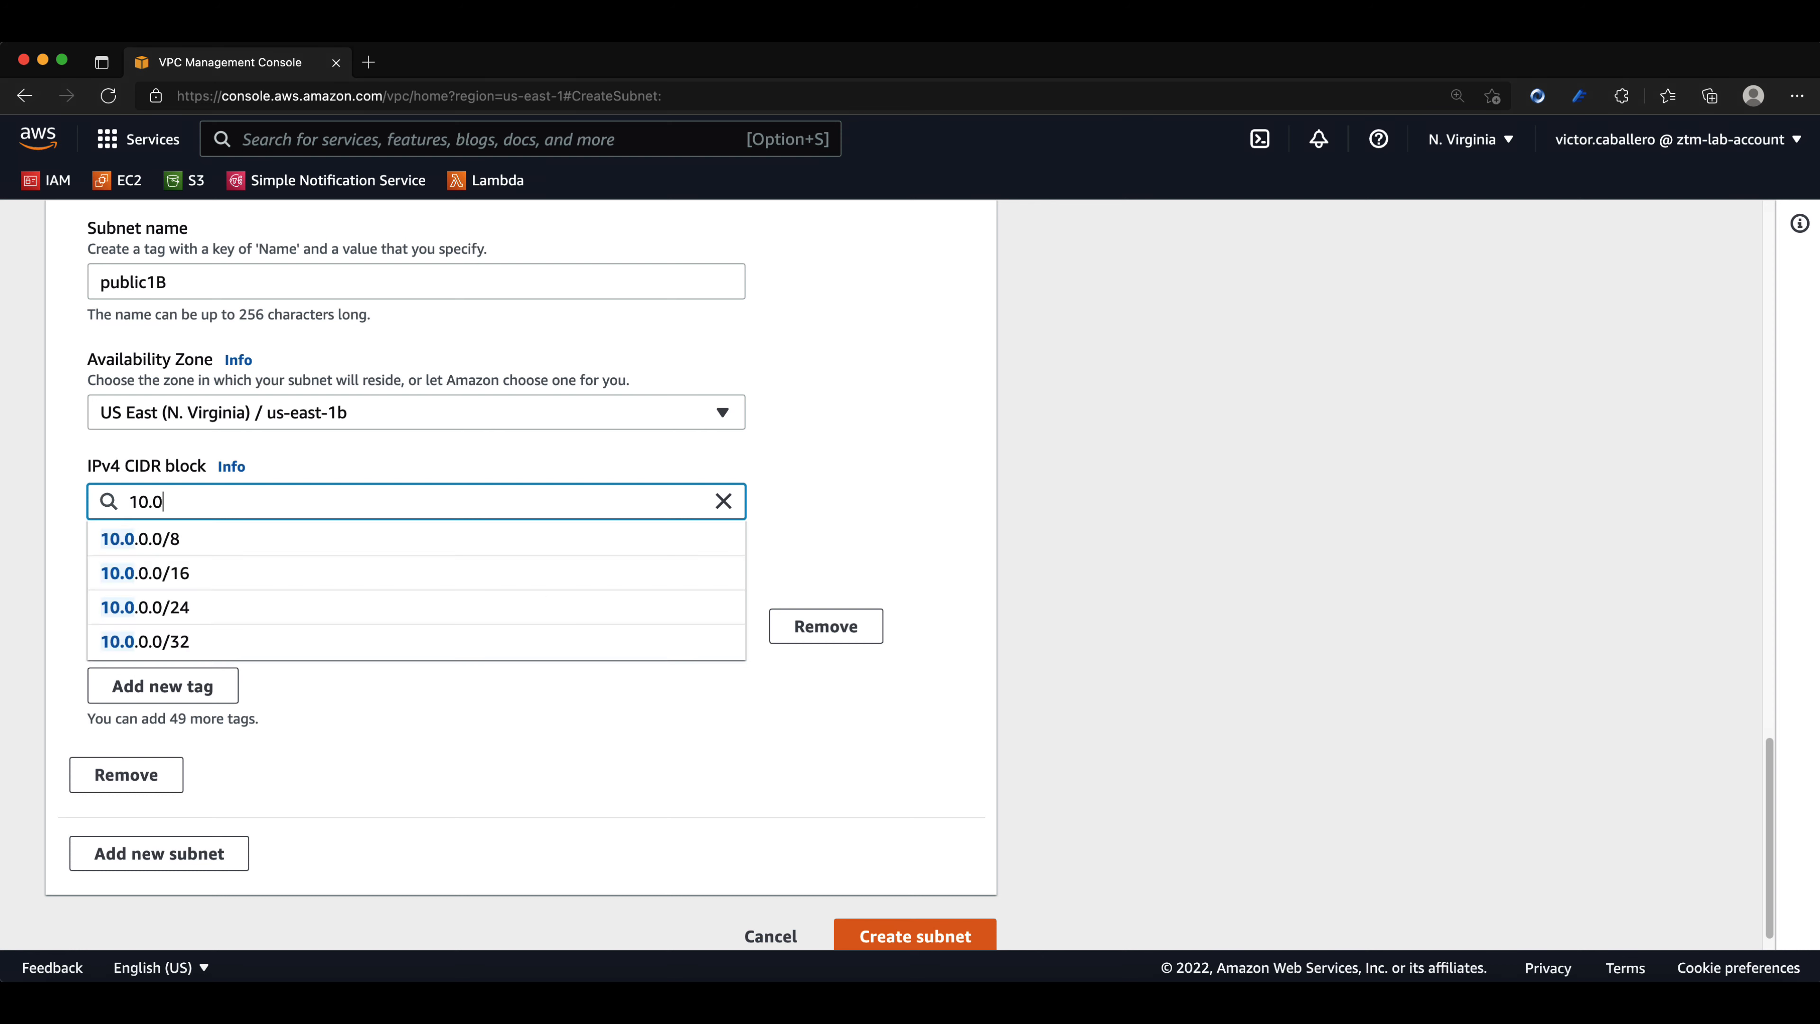
text(.3.0/24)
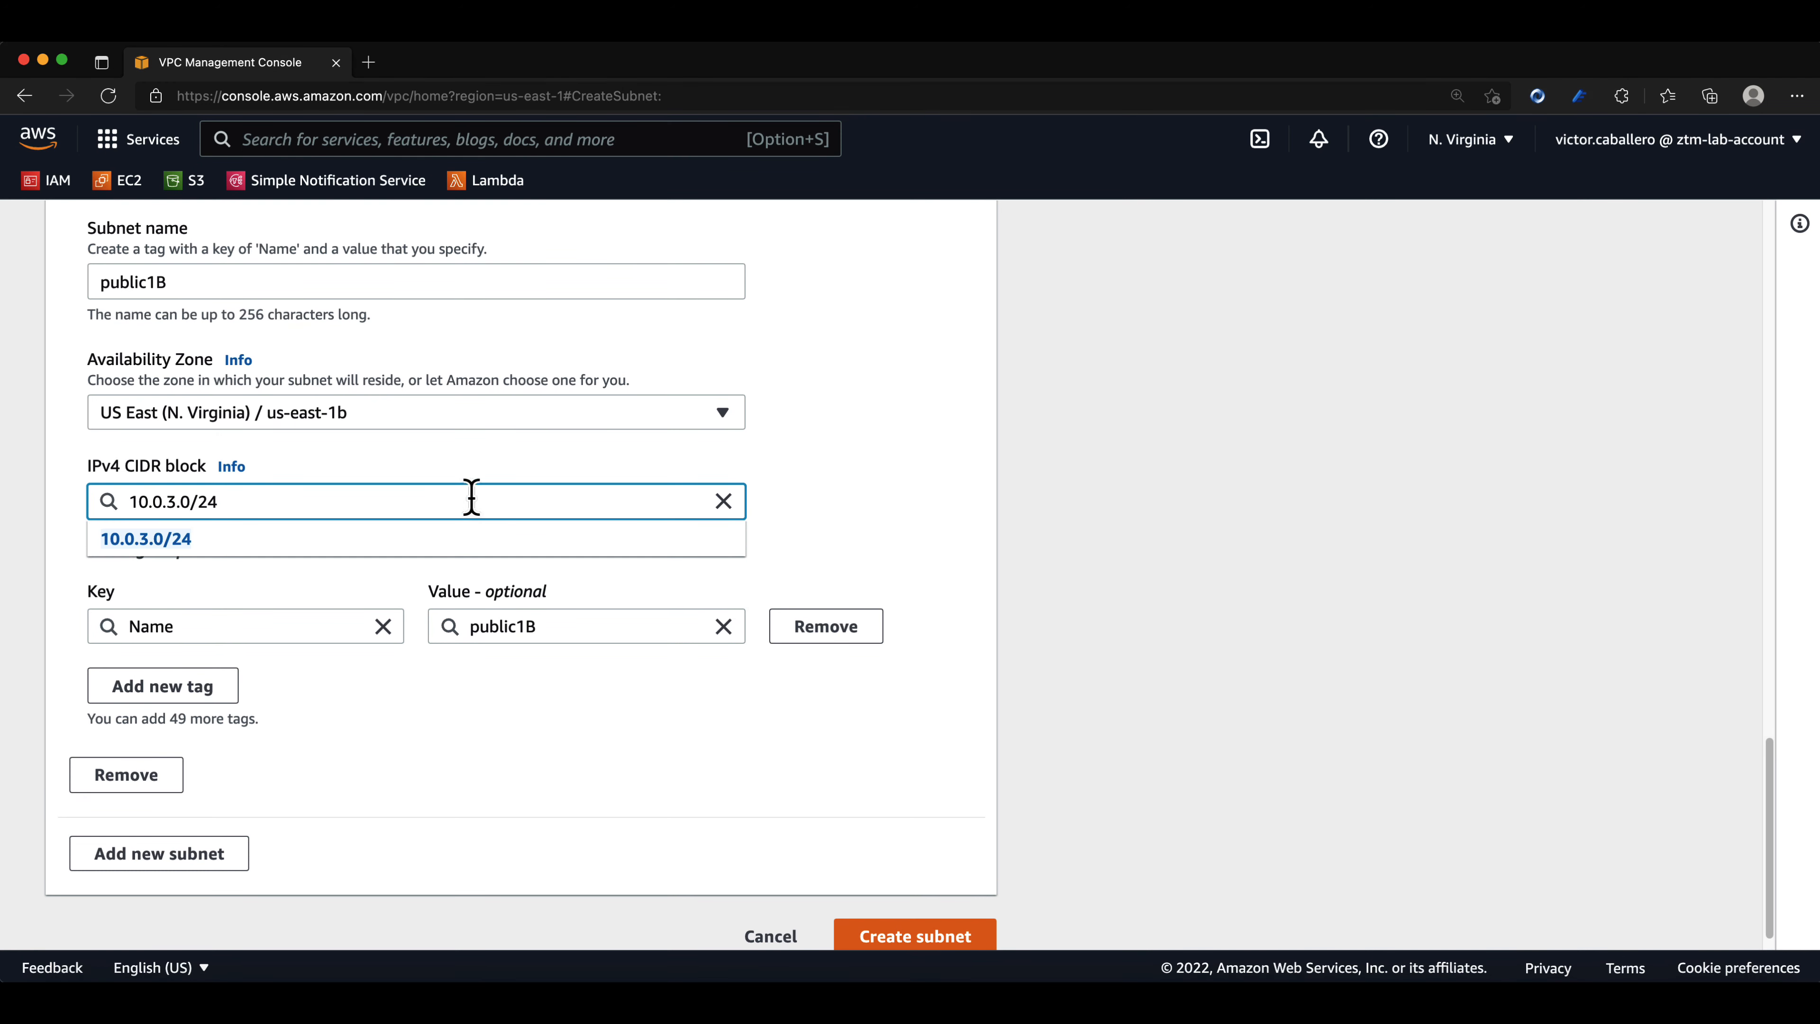
click(857, 533)
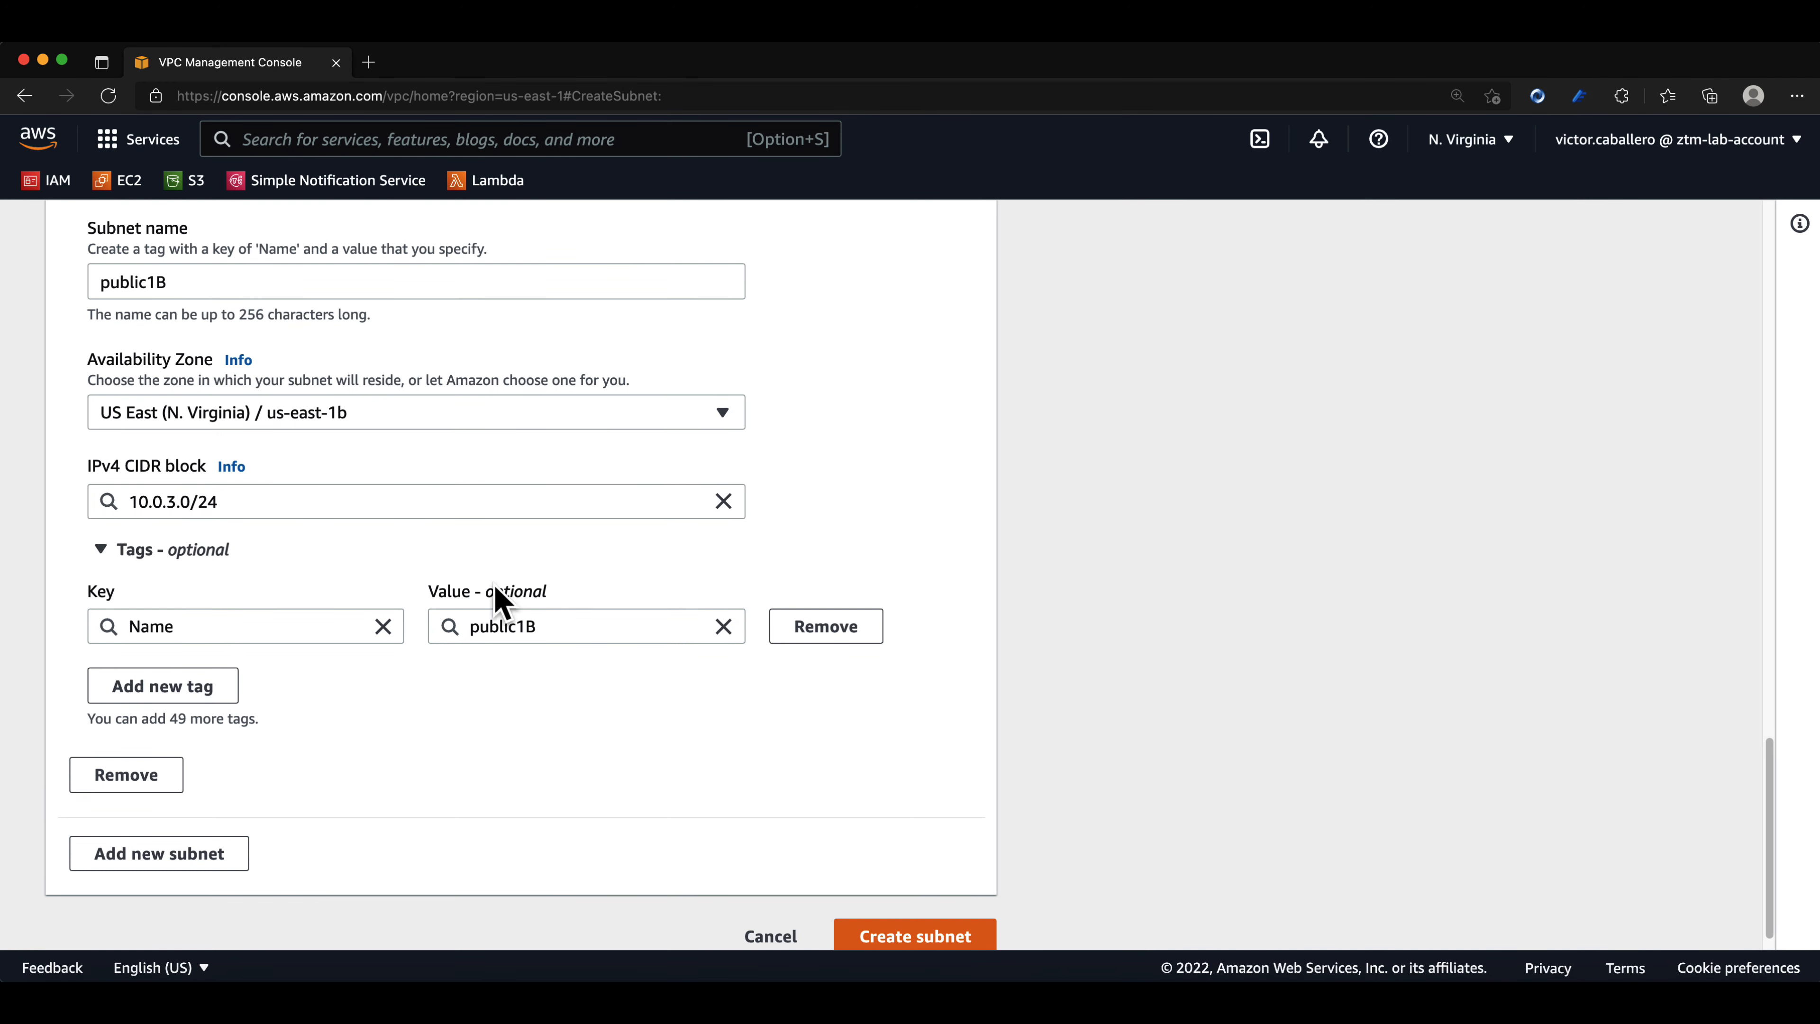
Add a fourth subnet named private1B and place it in the us-east-1b Availability Zone
scroll(409, 688, down, 1)
click(179, 832)
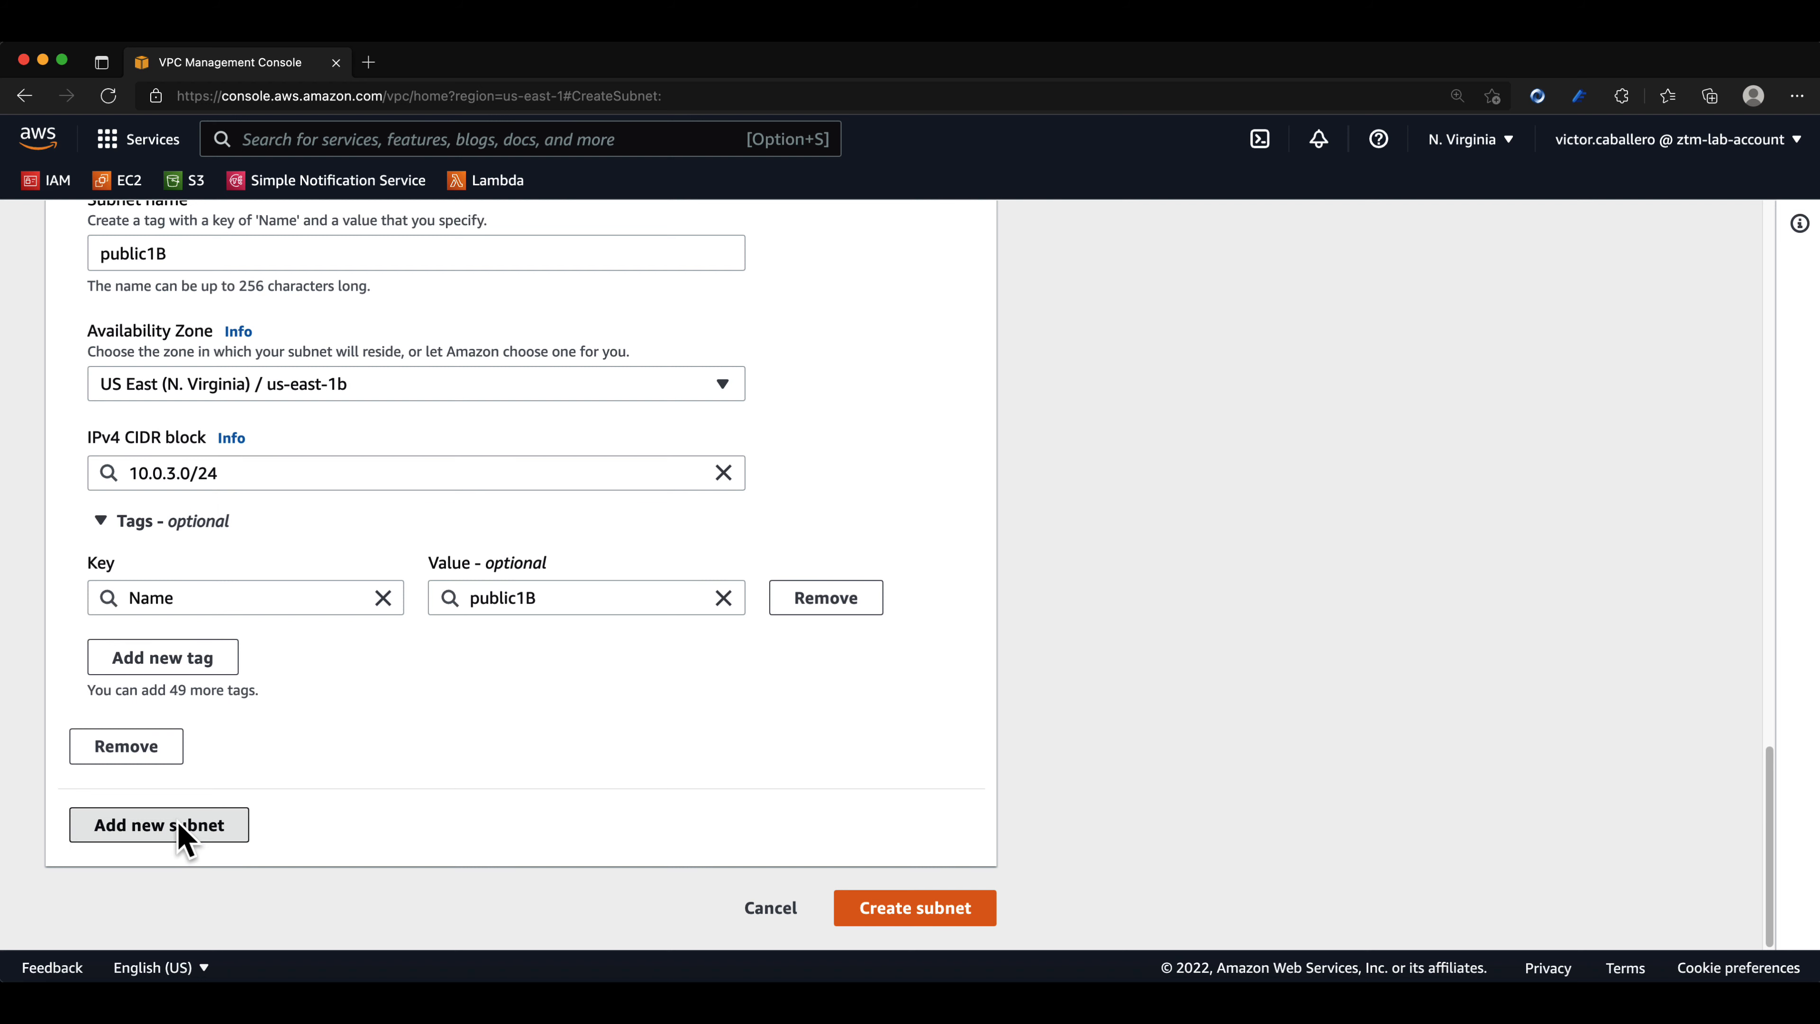
scroll(254, 789, down, 7)
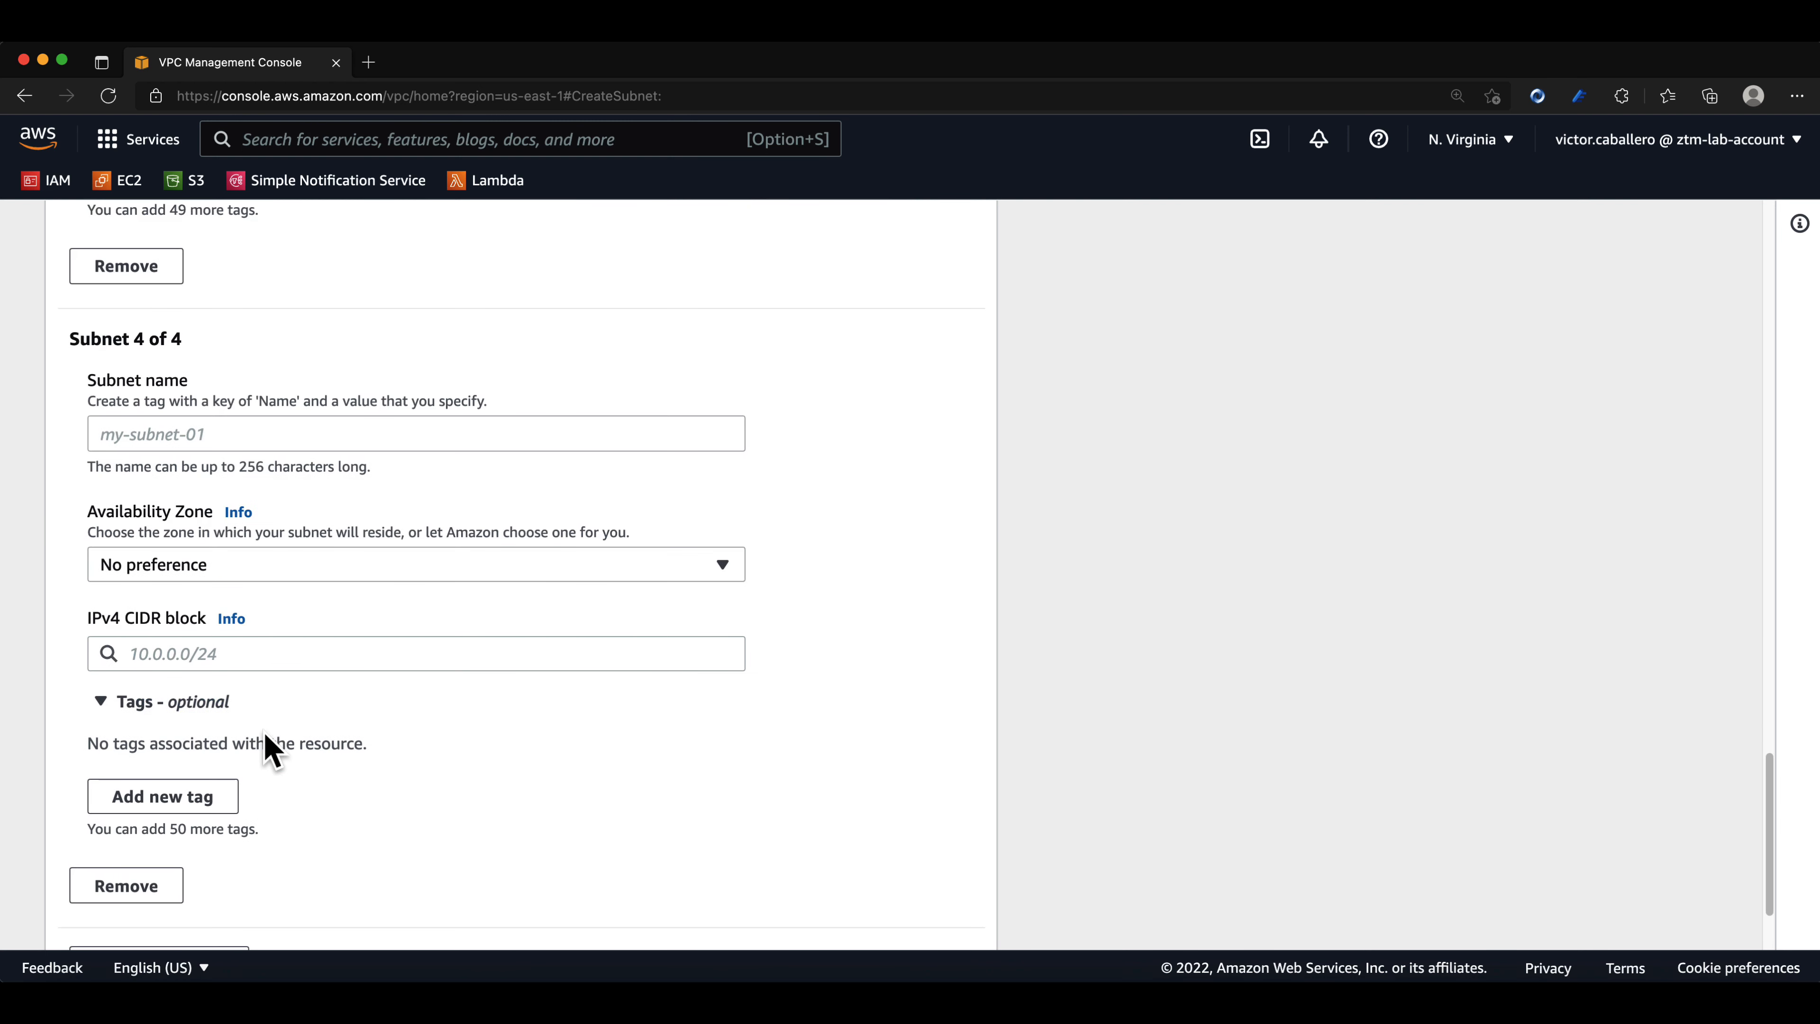
click(243, 439)
text(private1B)
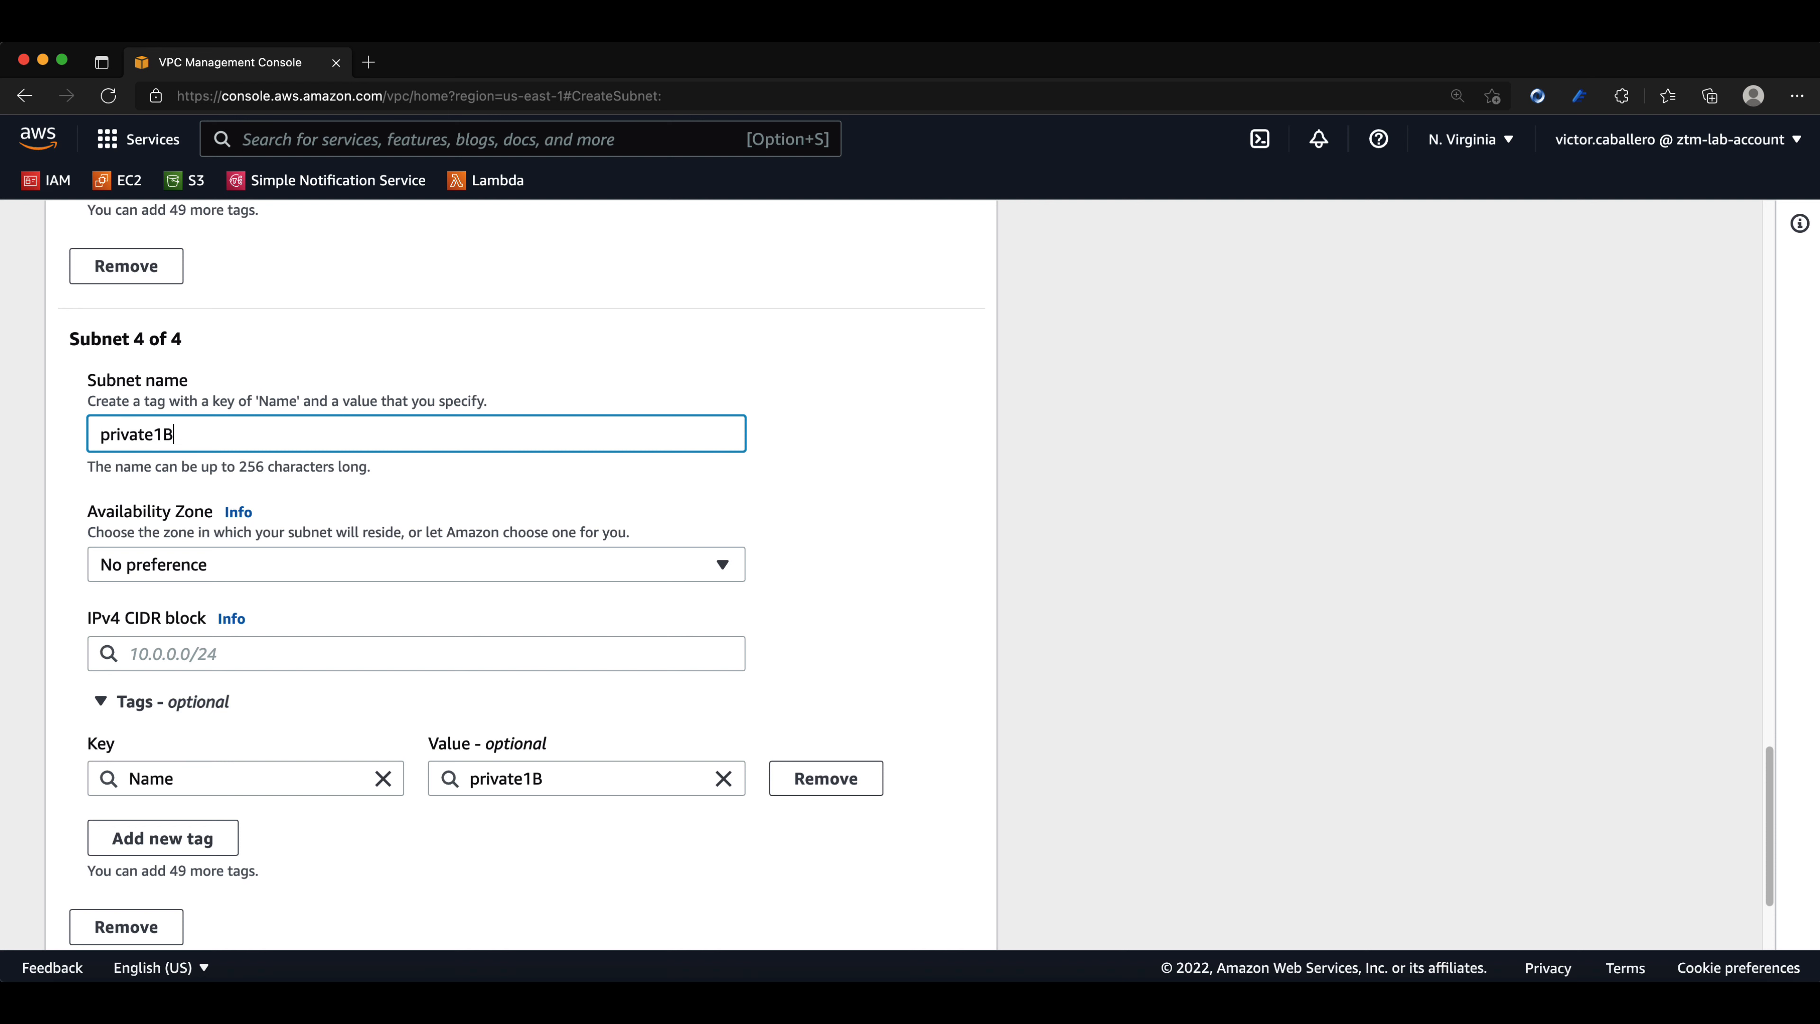
click(235, 564)
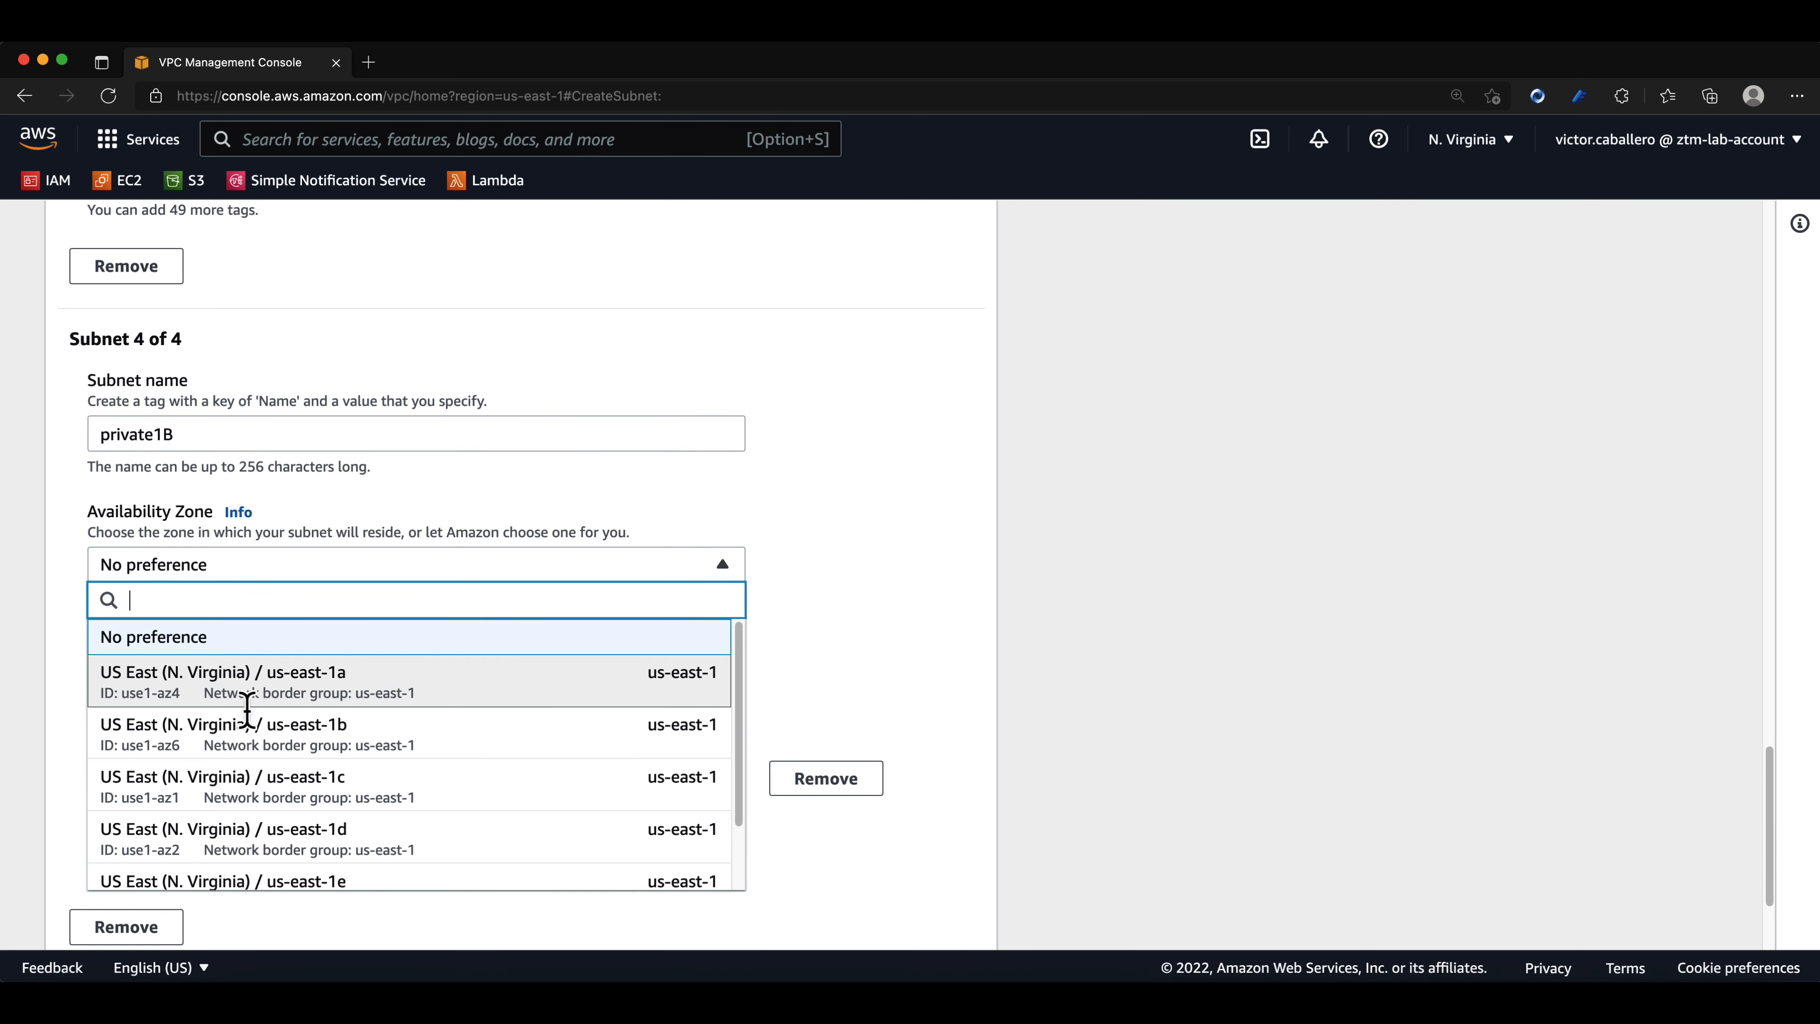
click(247, 726)
Set the IPv4 CIDR block of the private1B subnet to 10.0.4.0/24
click(288, 652)
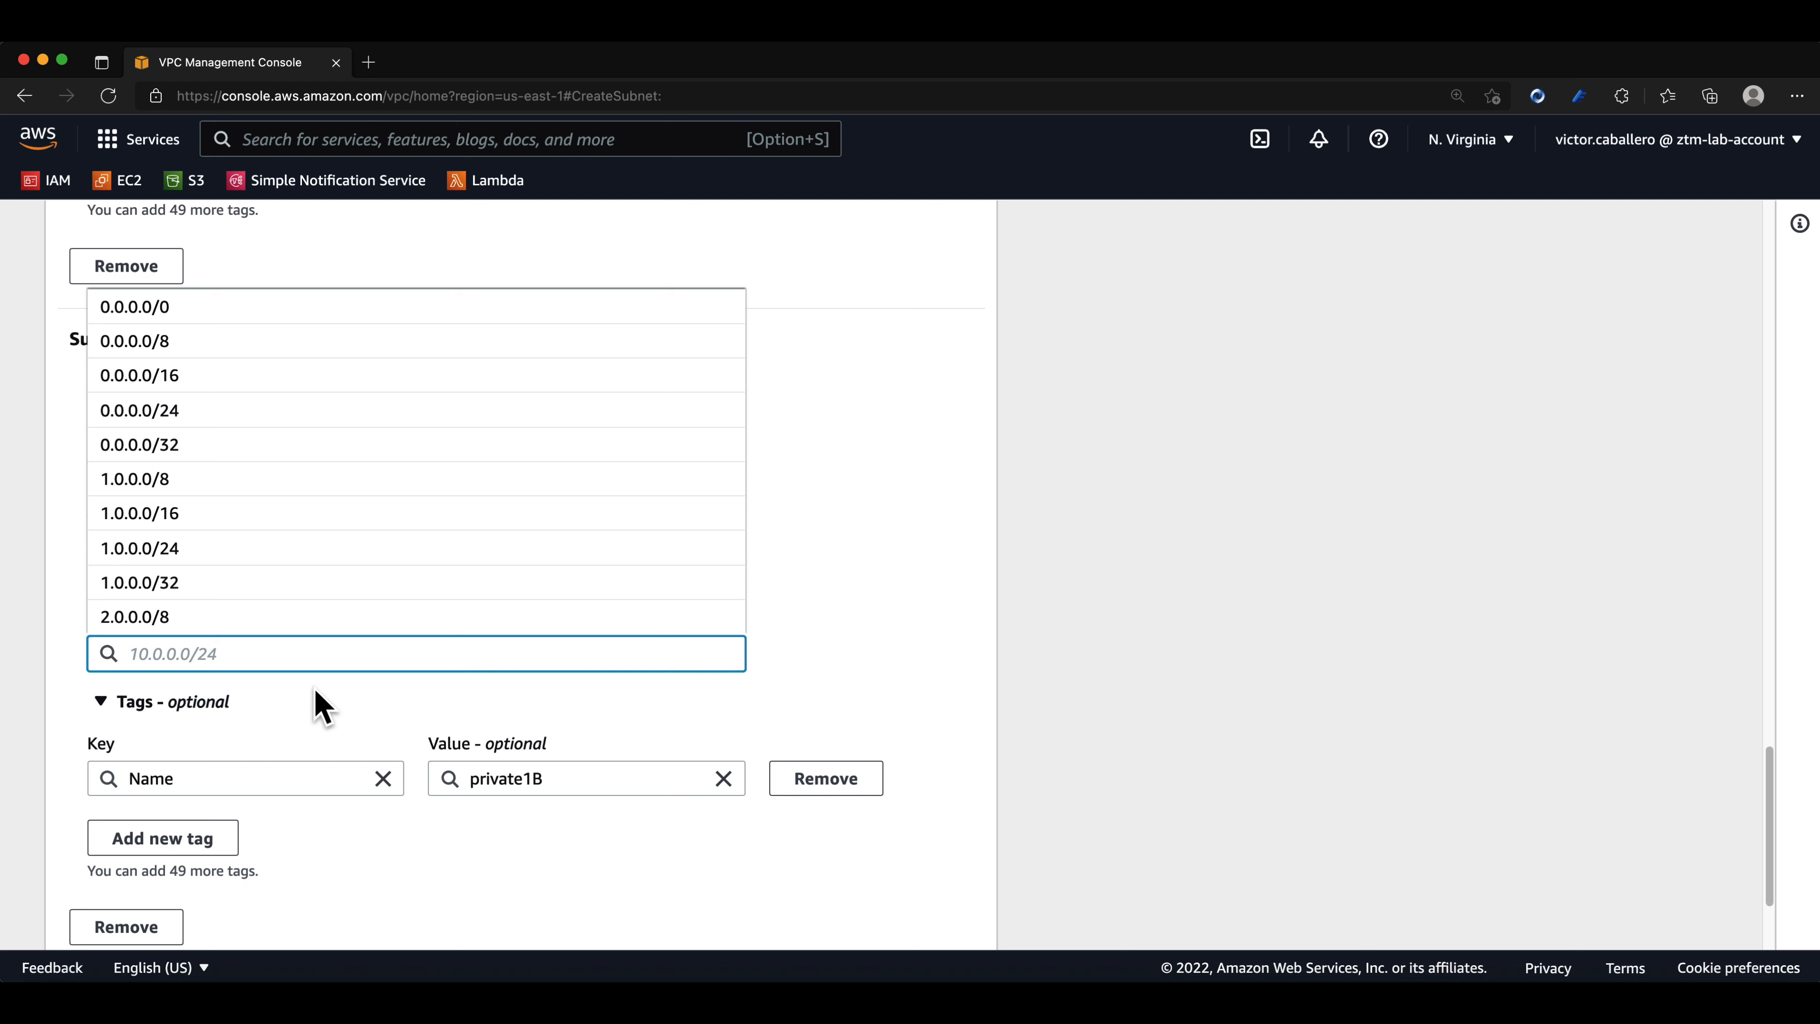
click(317, 700)
click(299, 649)
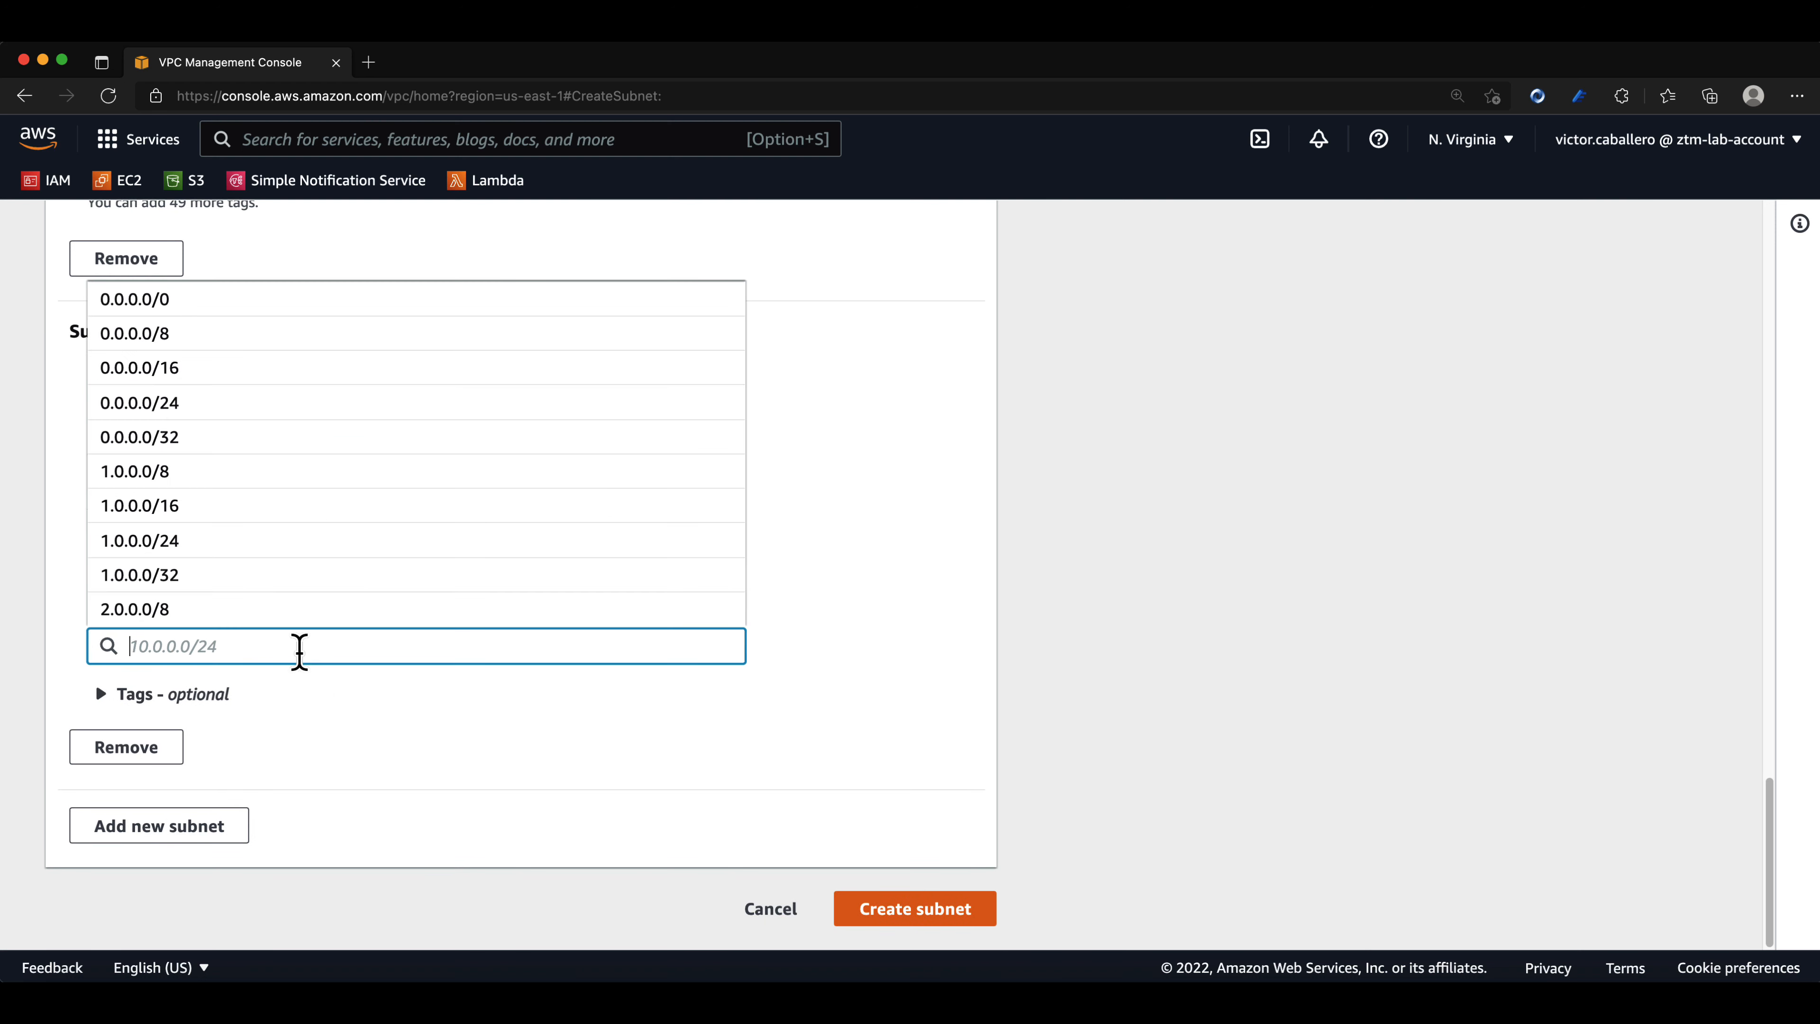
text(1)
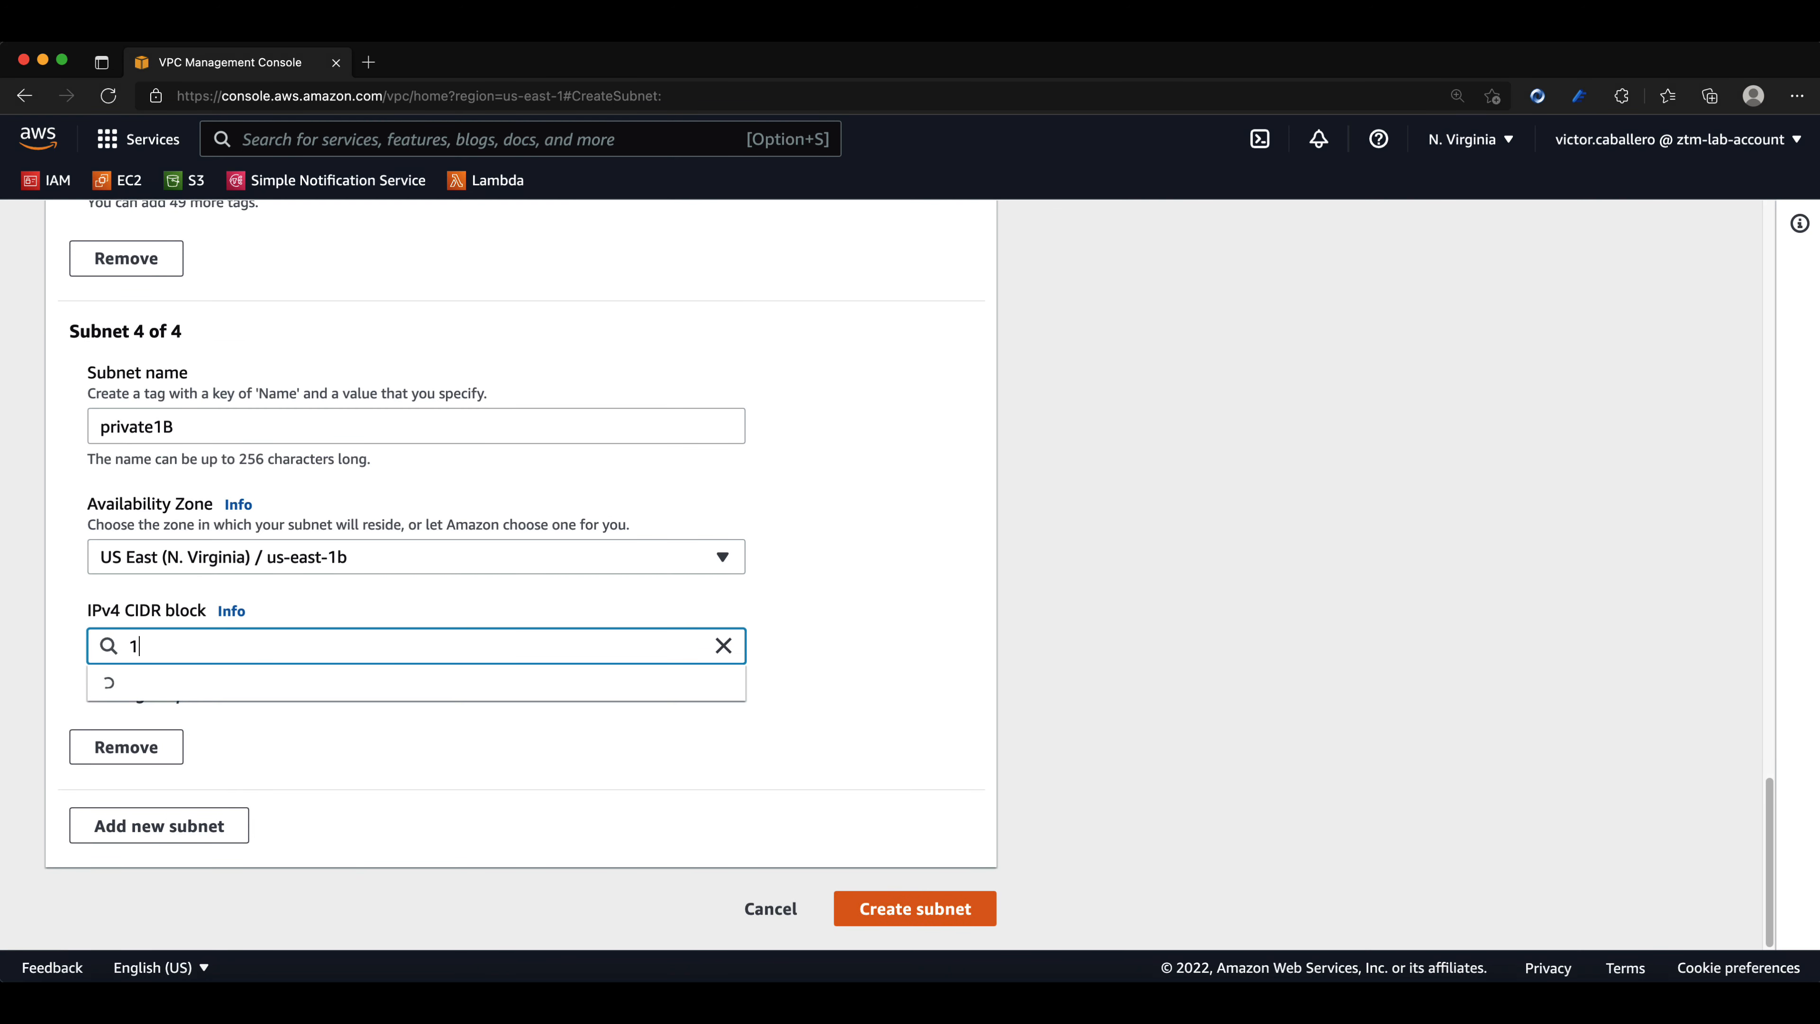
text(0.0.4.0/24)
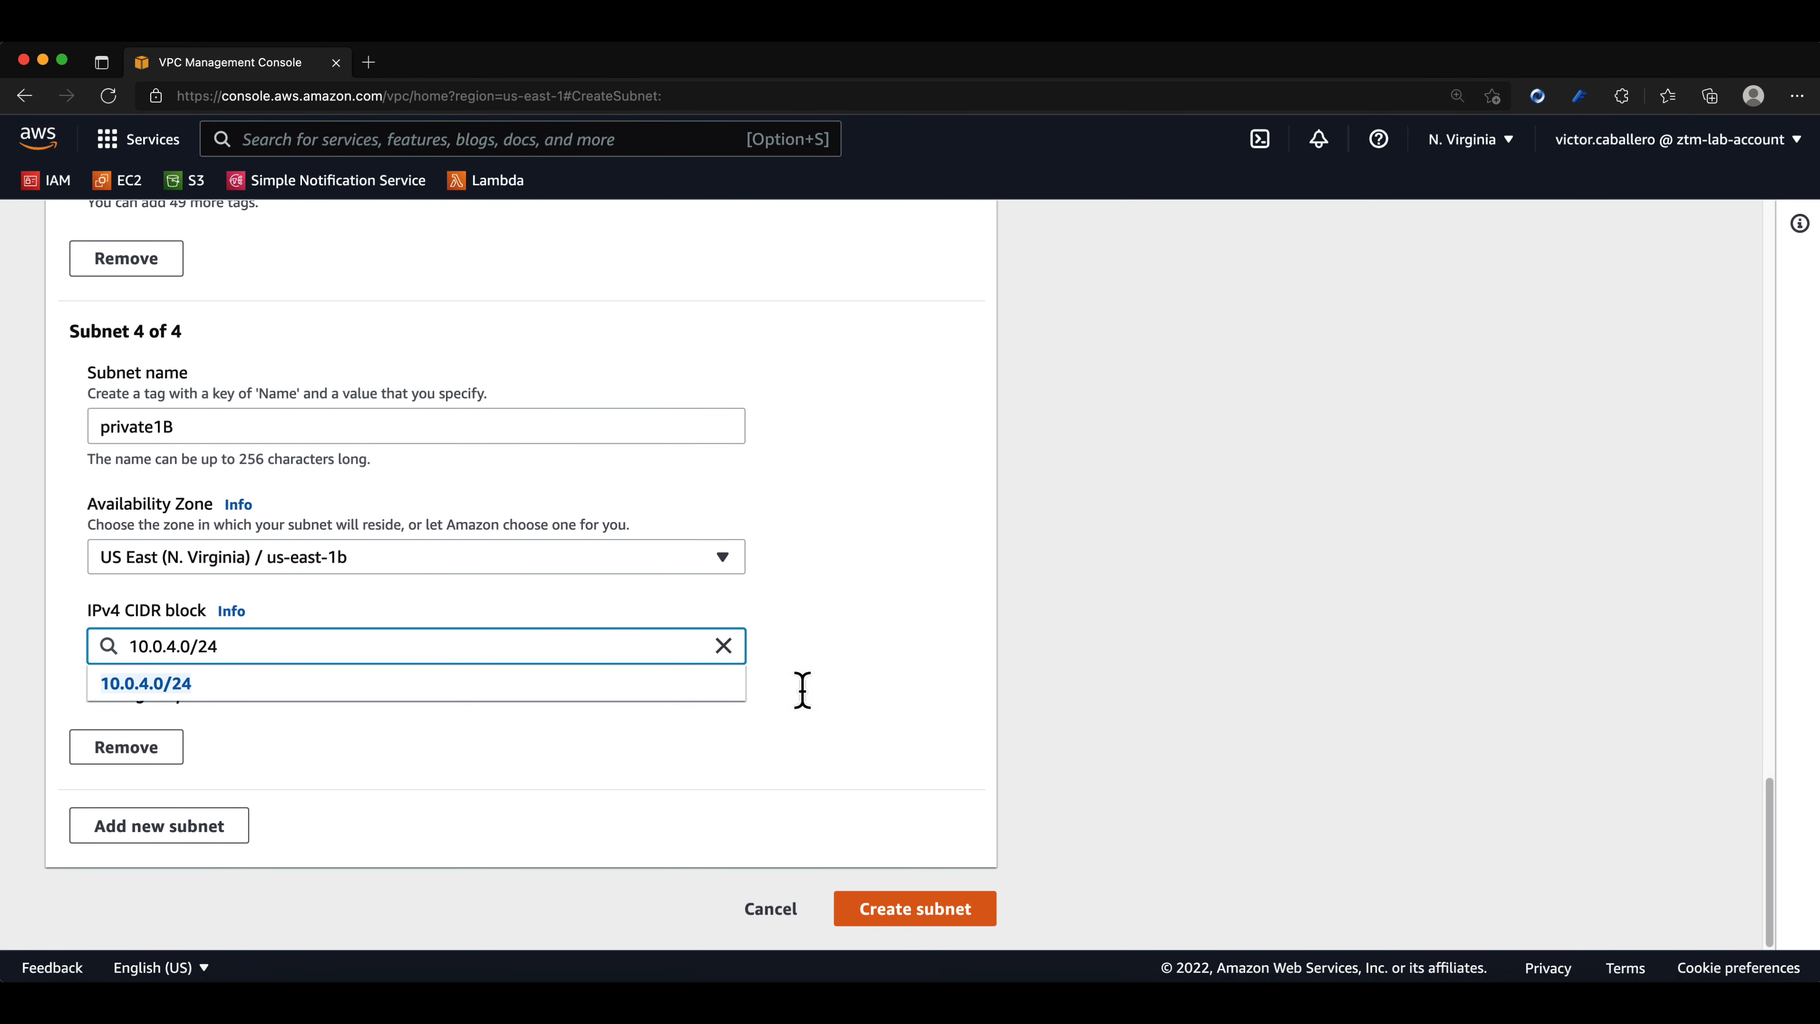
click(803, 690)
Review the settings of all four subnets, create them, and dismiss the browser's offer to save the form information
scroll(496, 776, down, 2)
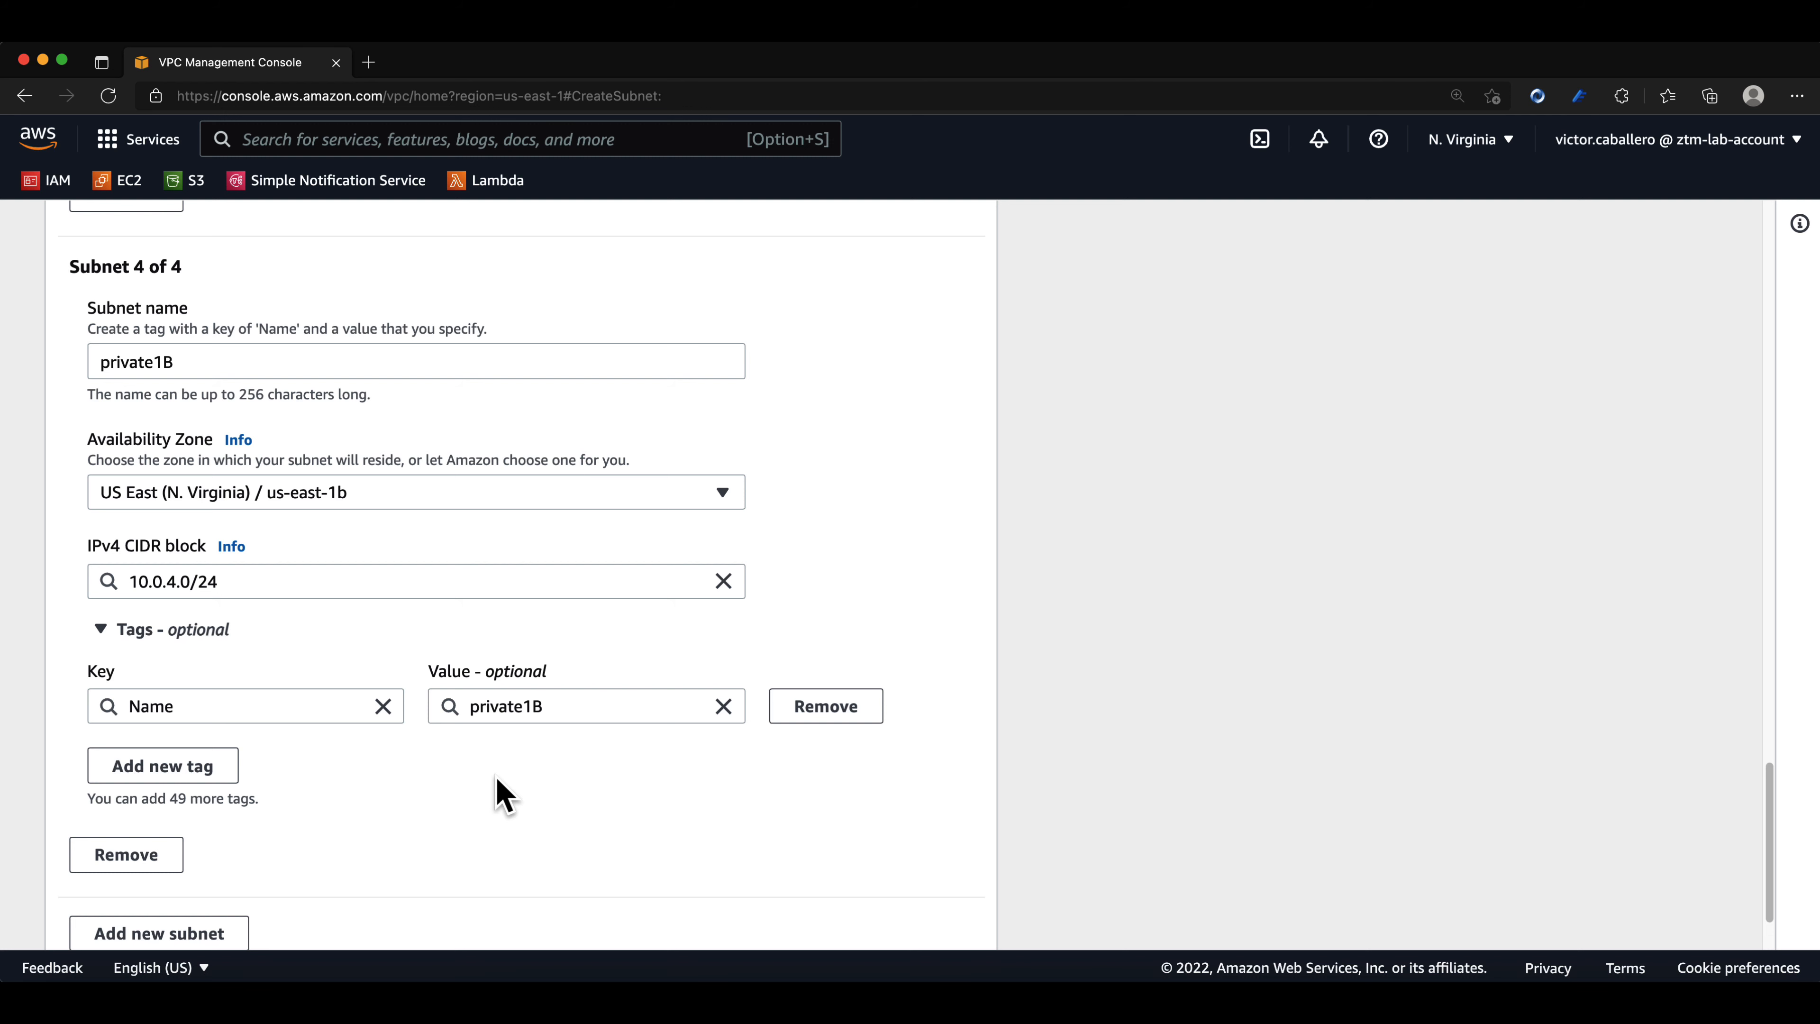
scroll(501, 792, down, 2)
scroll(502, 792, up, 10)
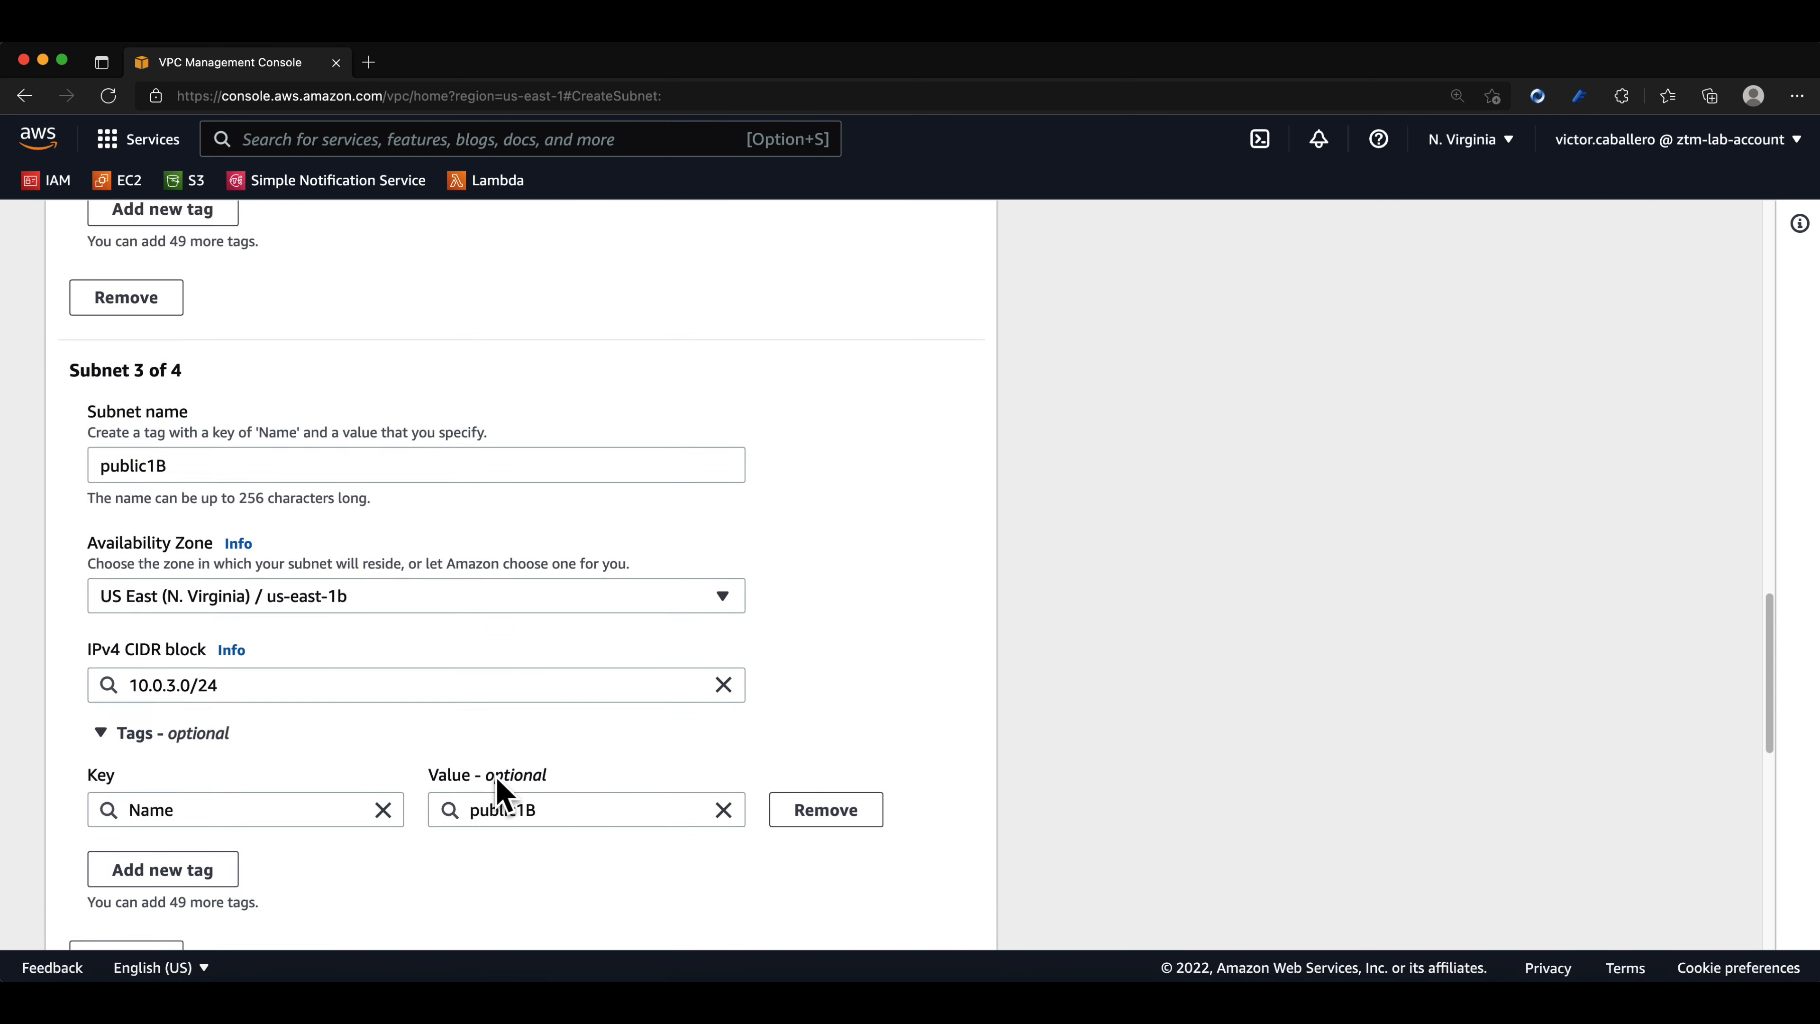
scroll(502, 792, up, 8)
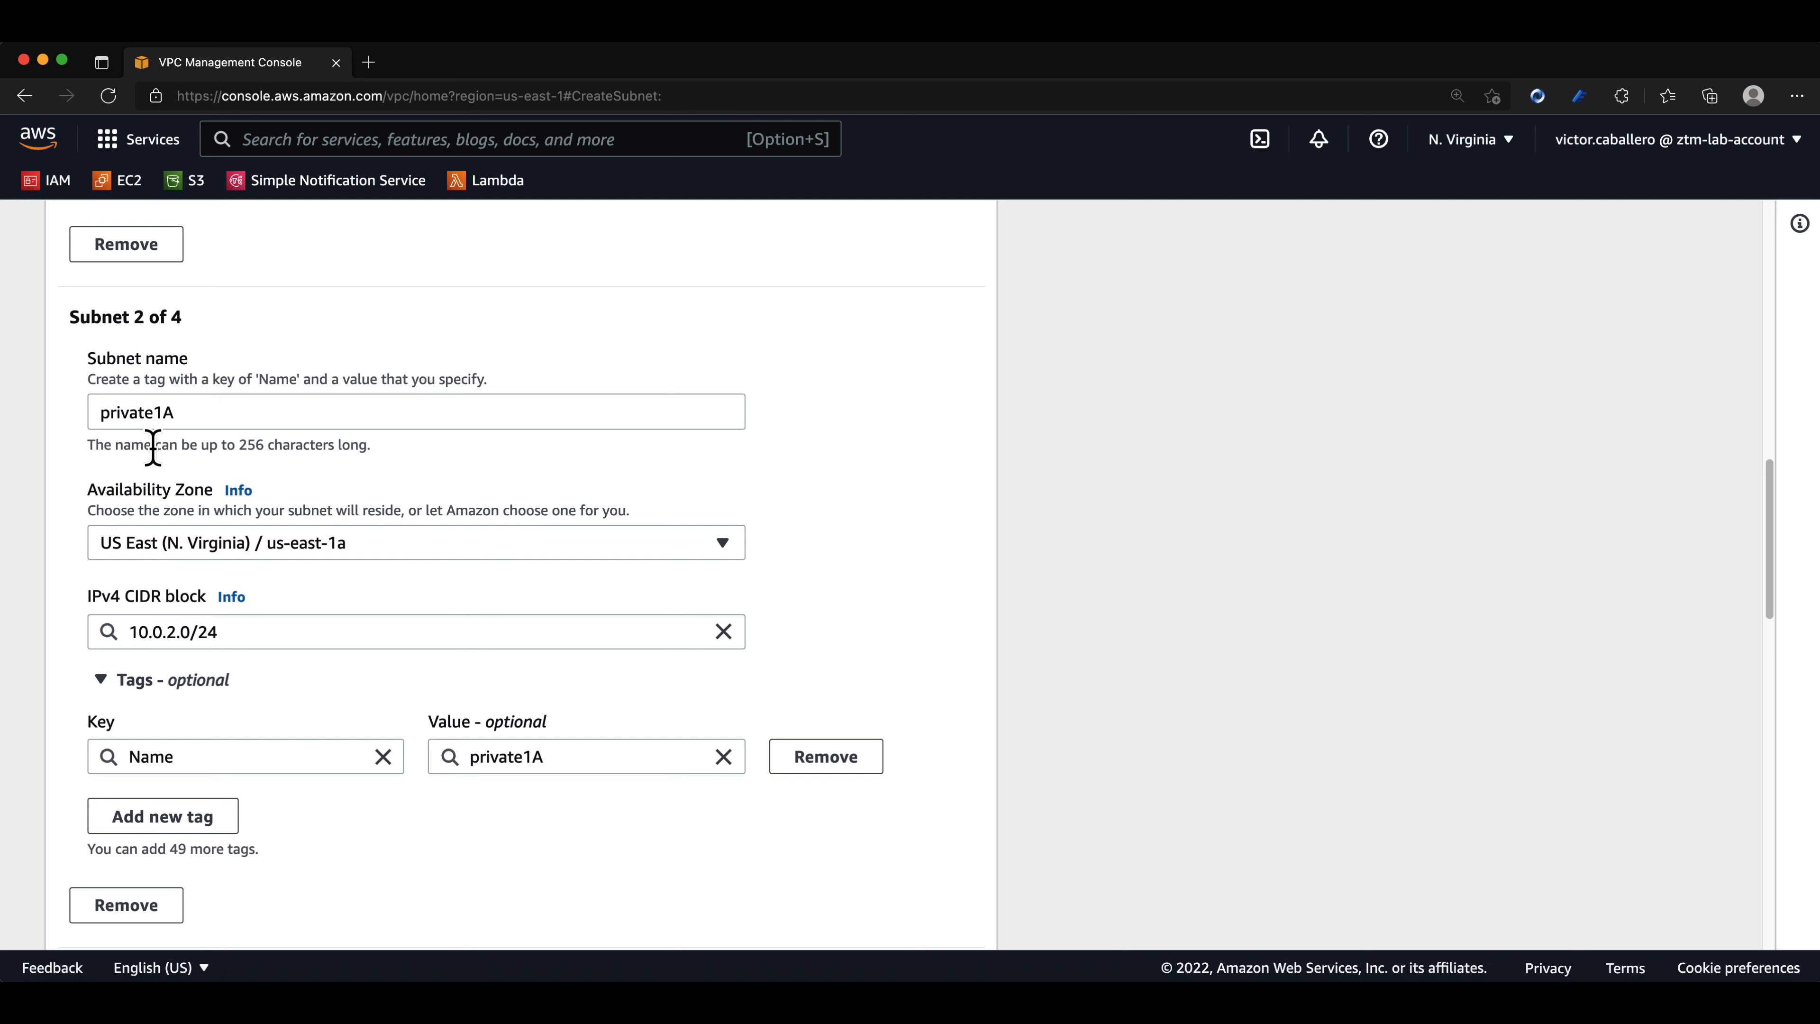
scroll(153, 446, down, 1)
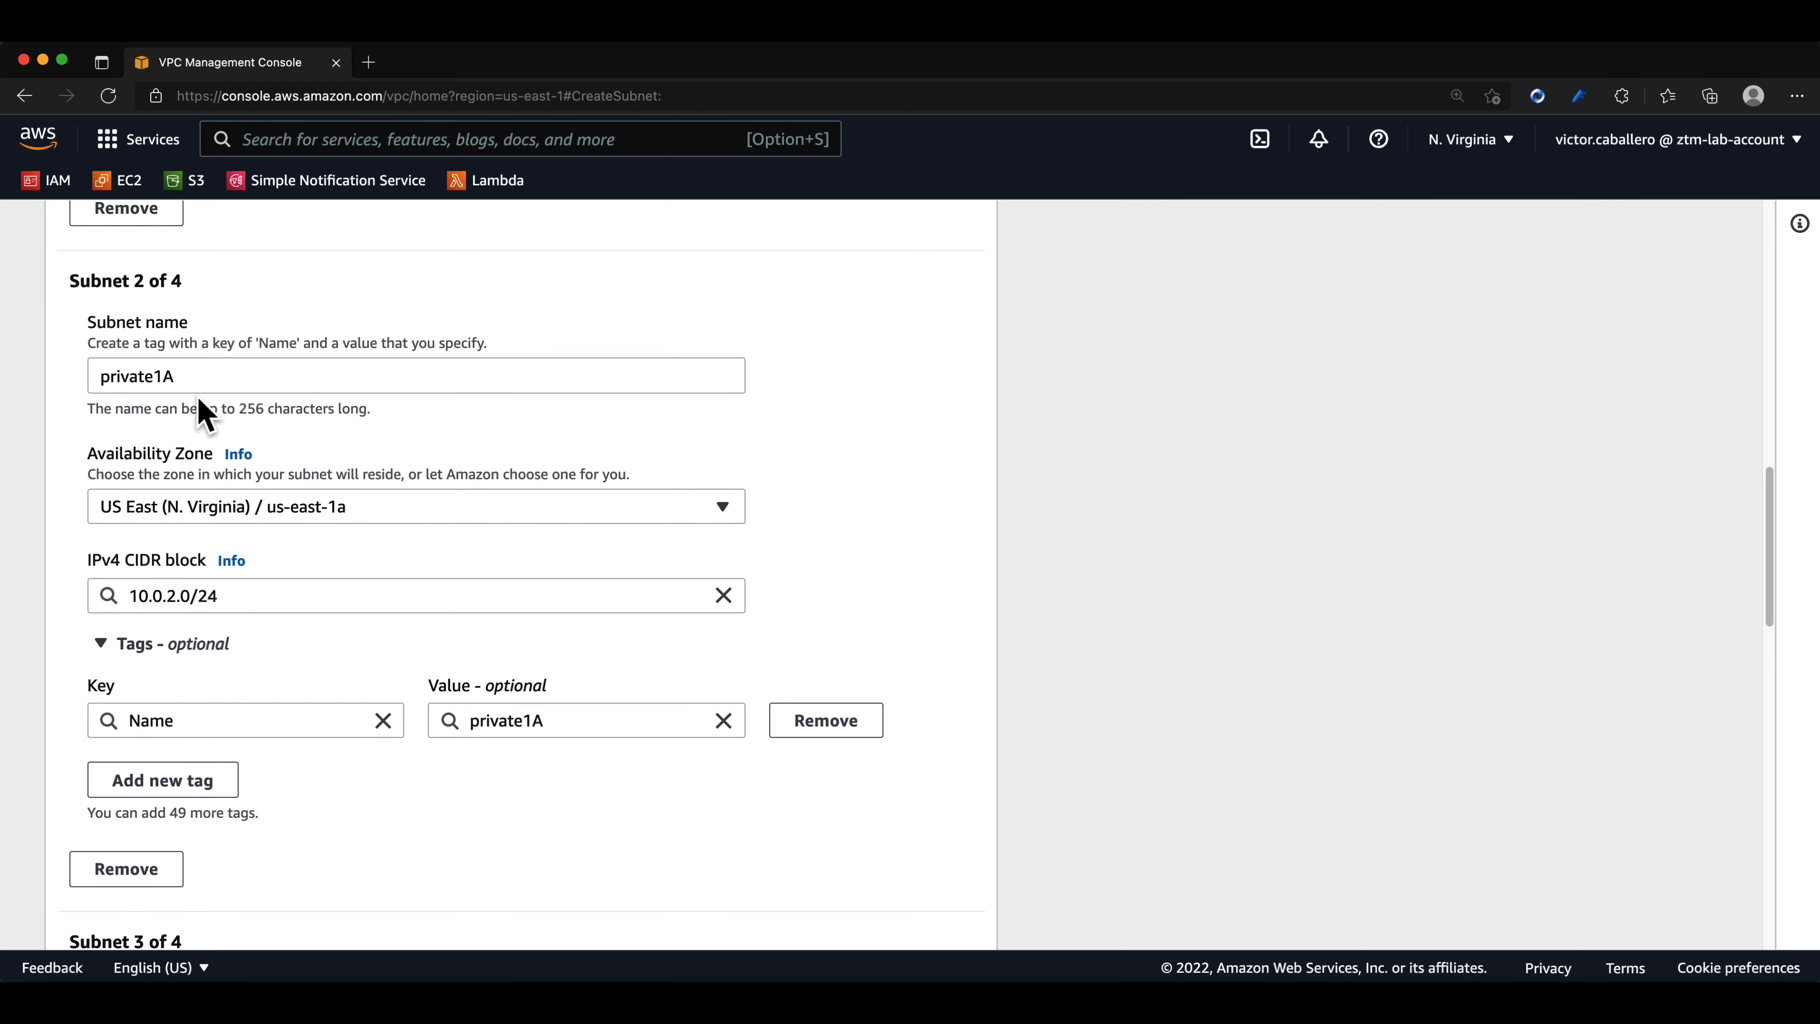
scroll(198, 396, up, 8)
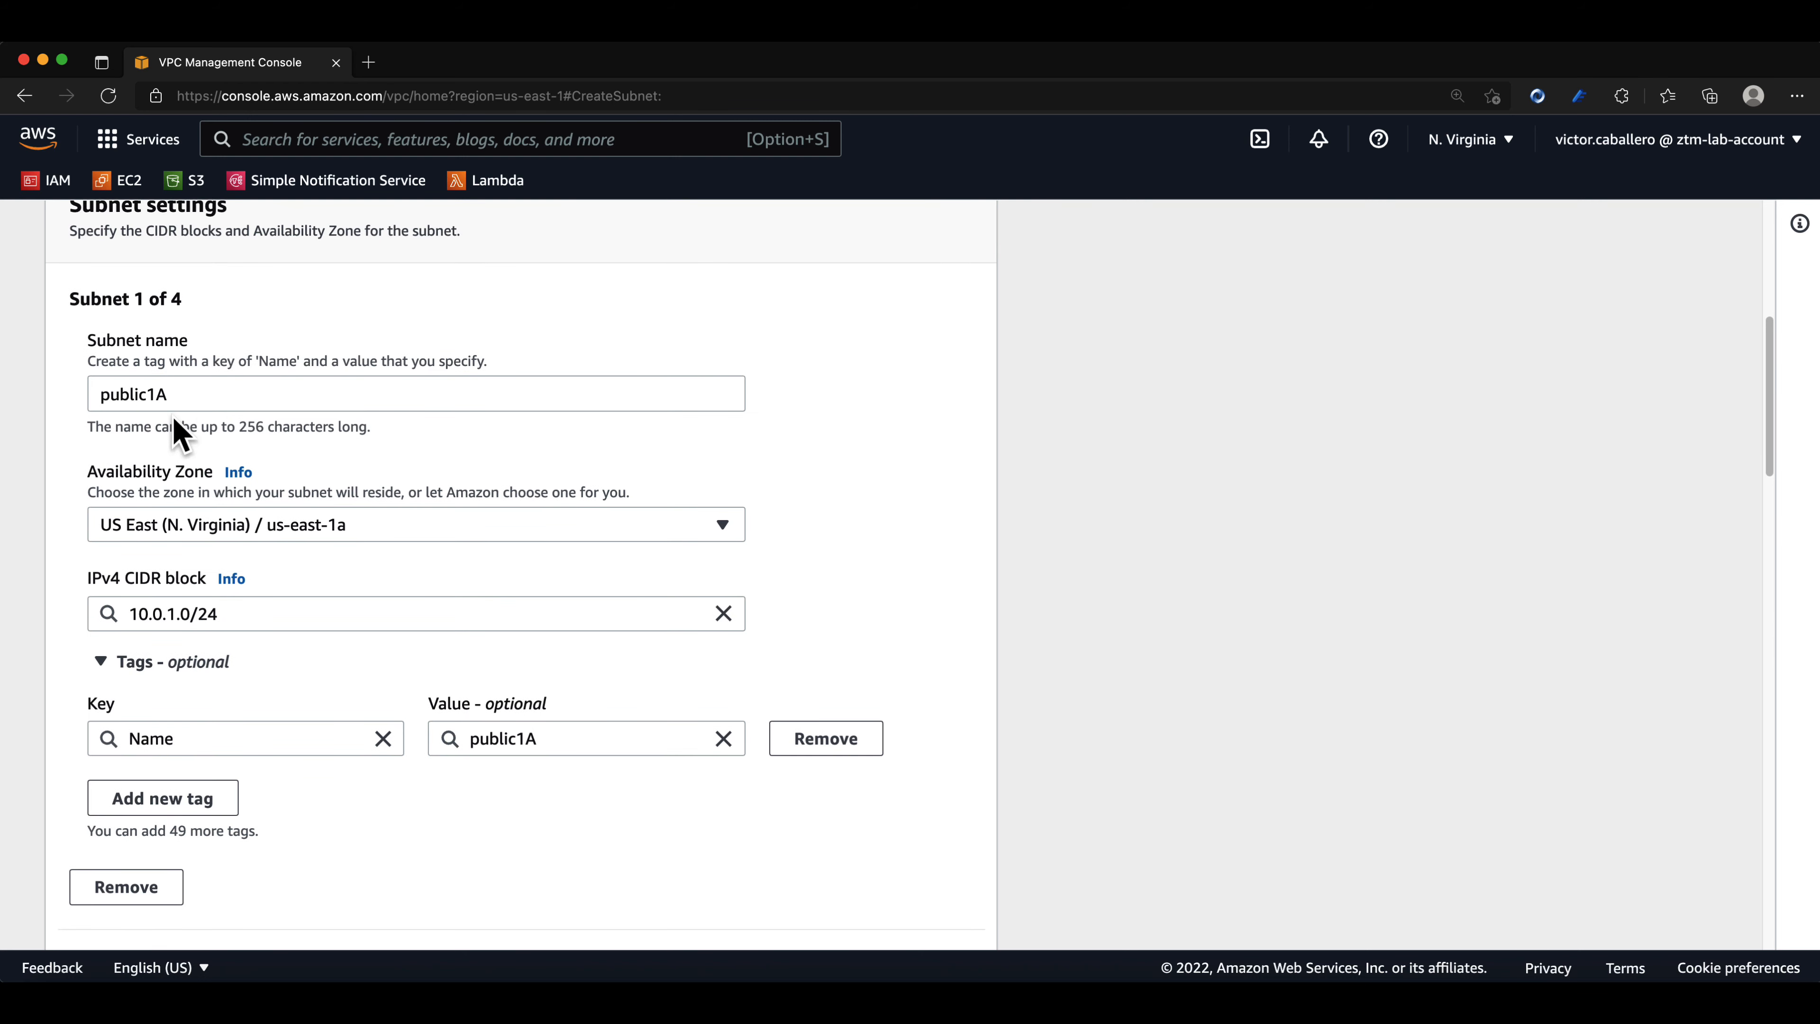
scroll(179, 433, down, 15)
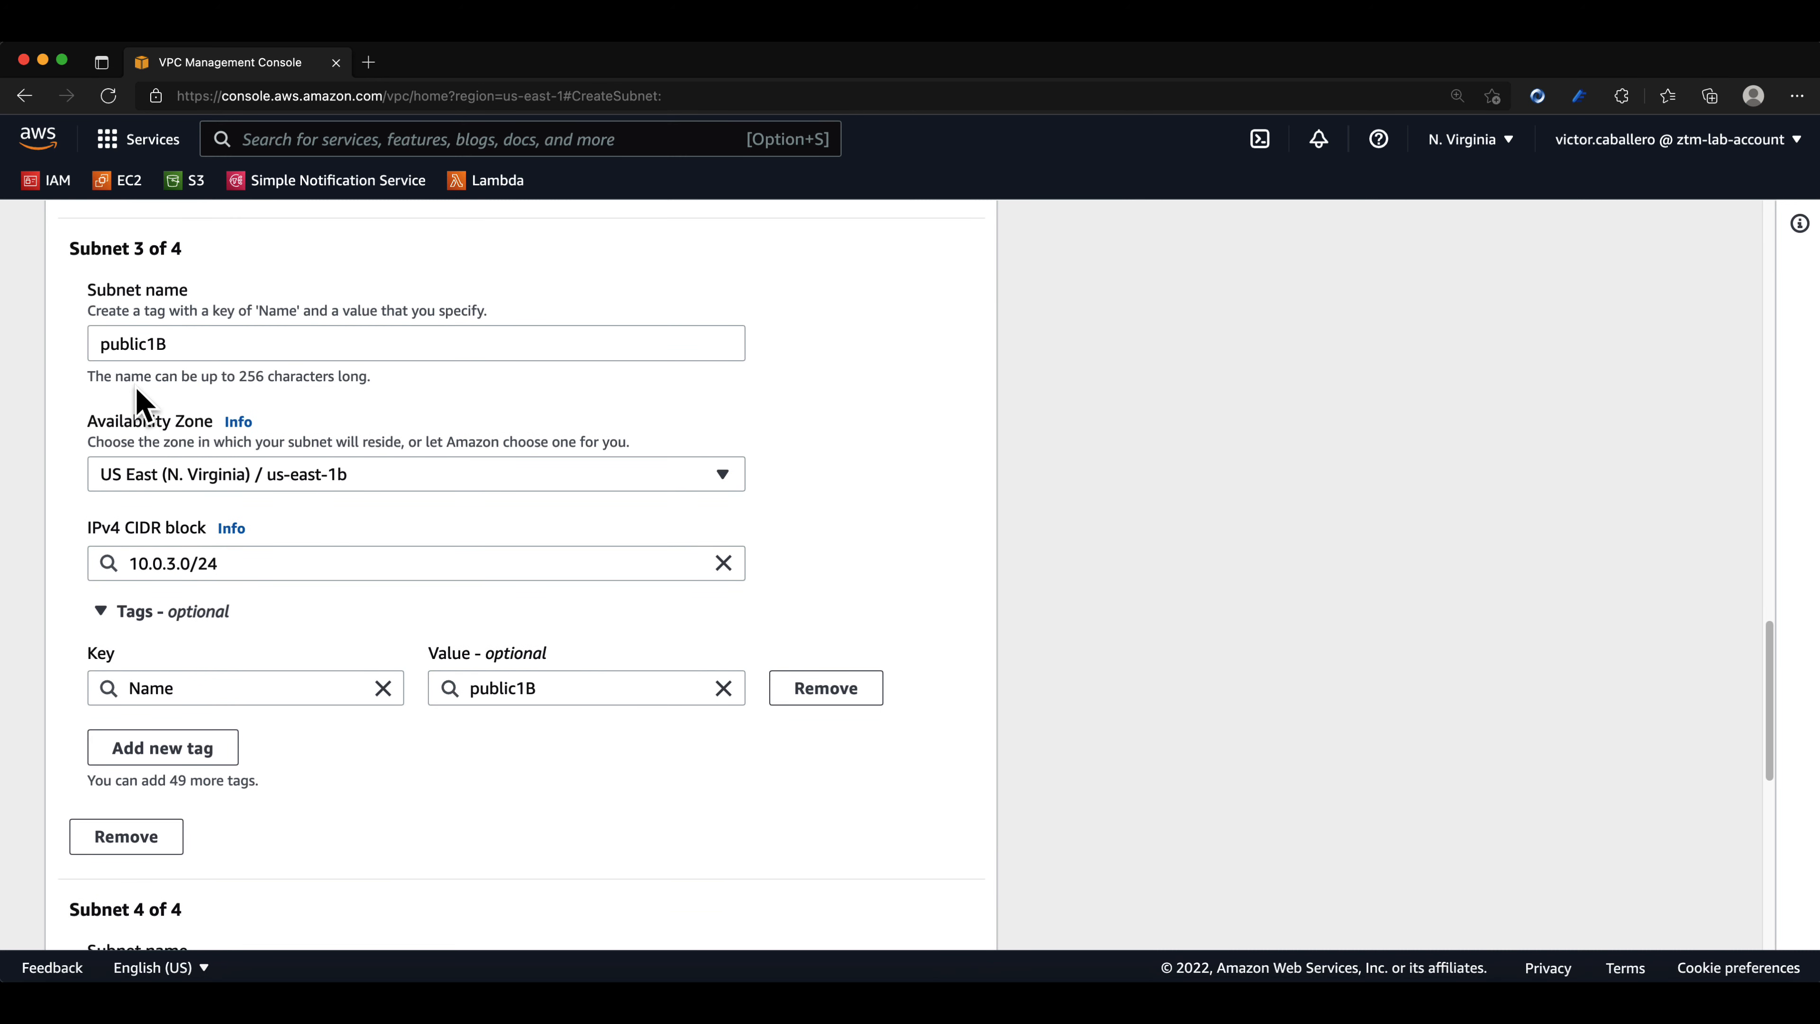
scroll(163, 407, down, 6)
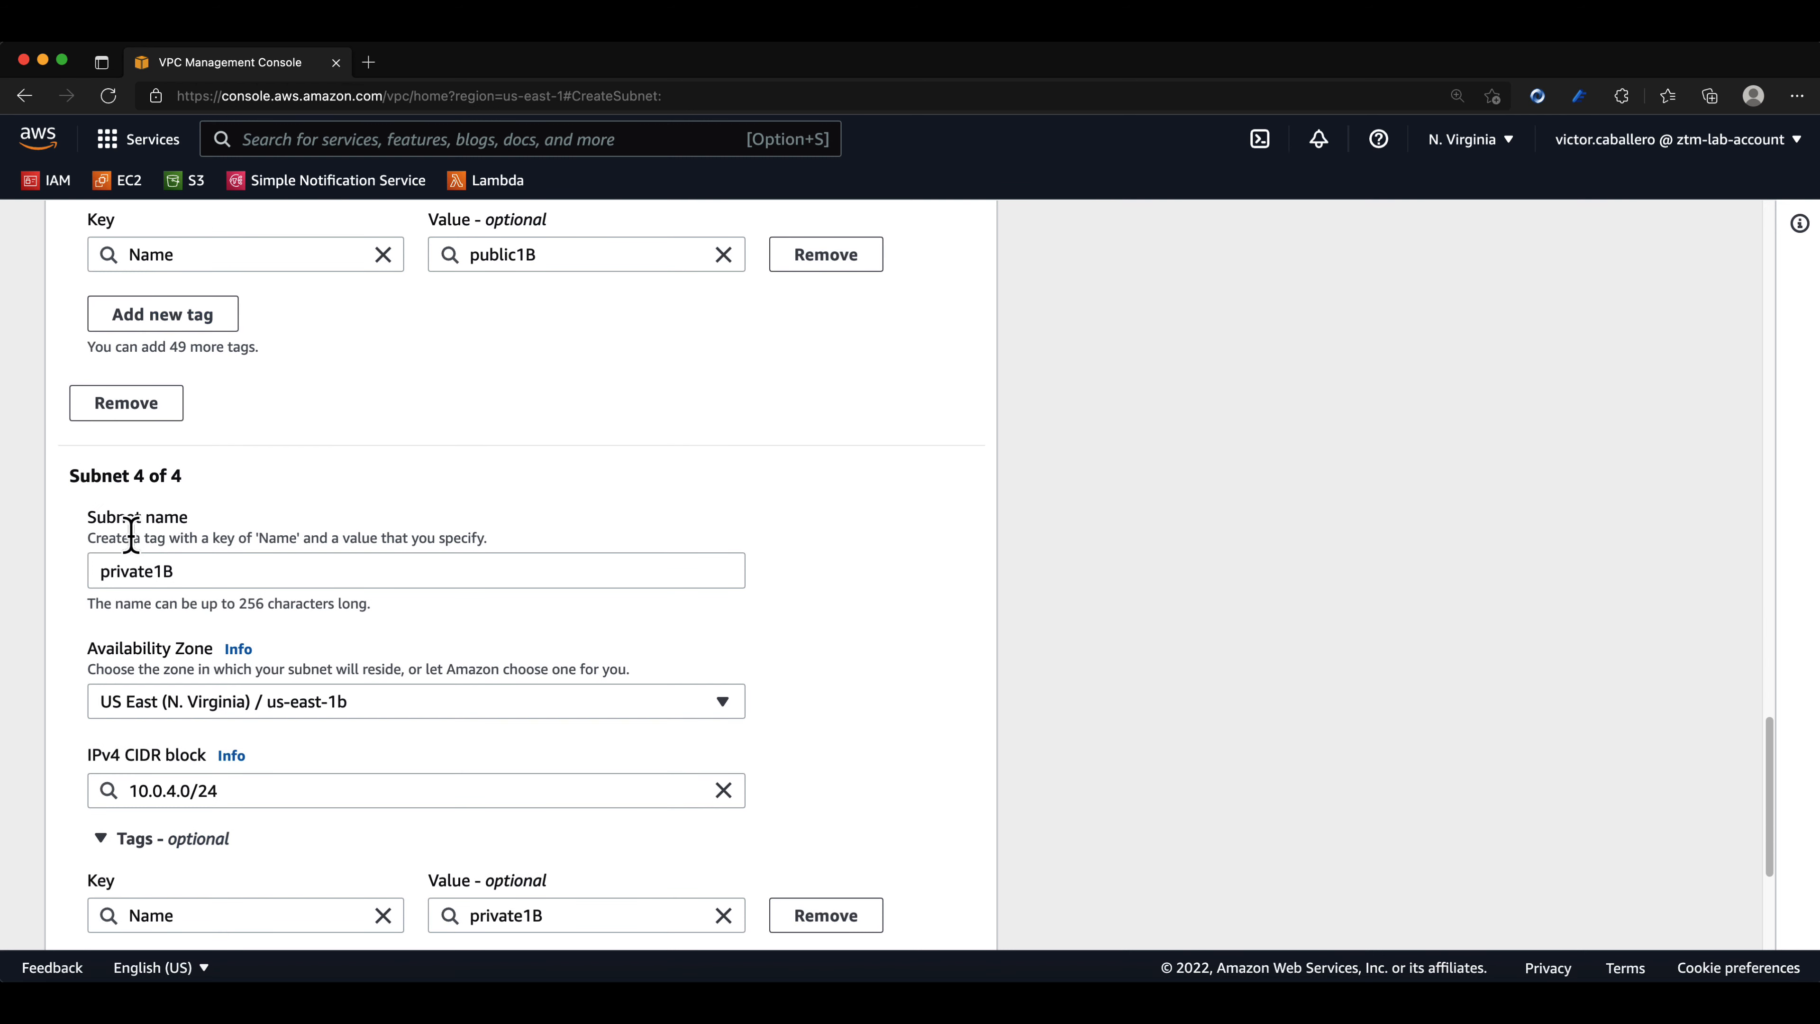
scroll(215, 603, down, 4)
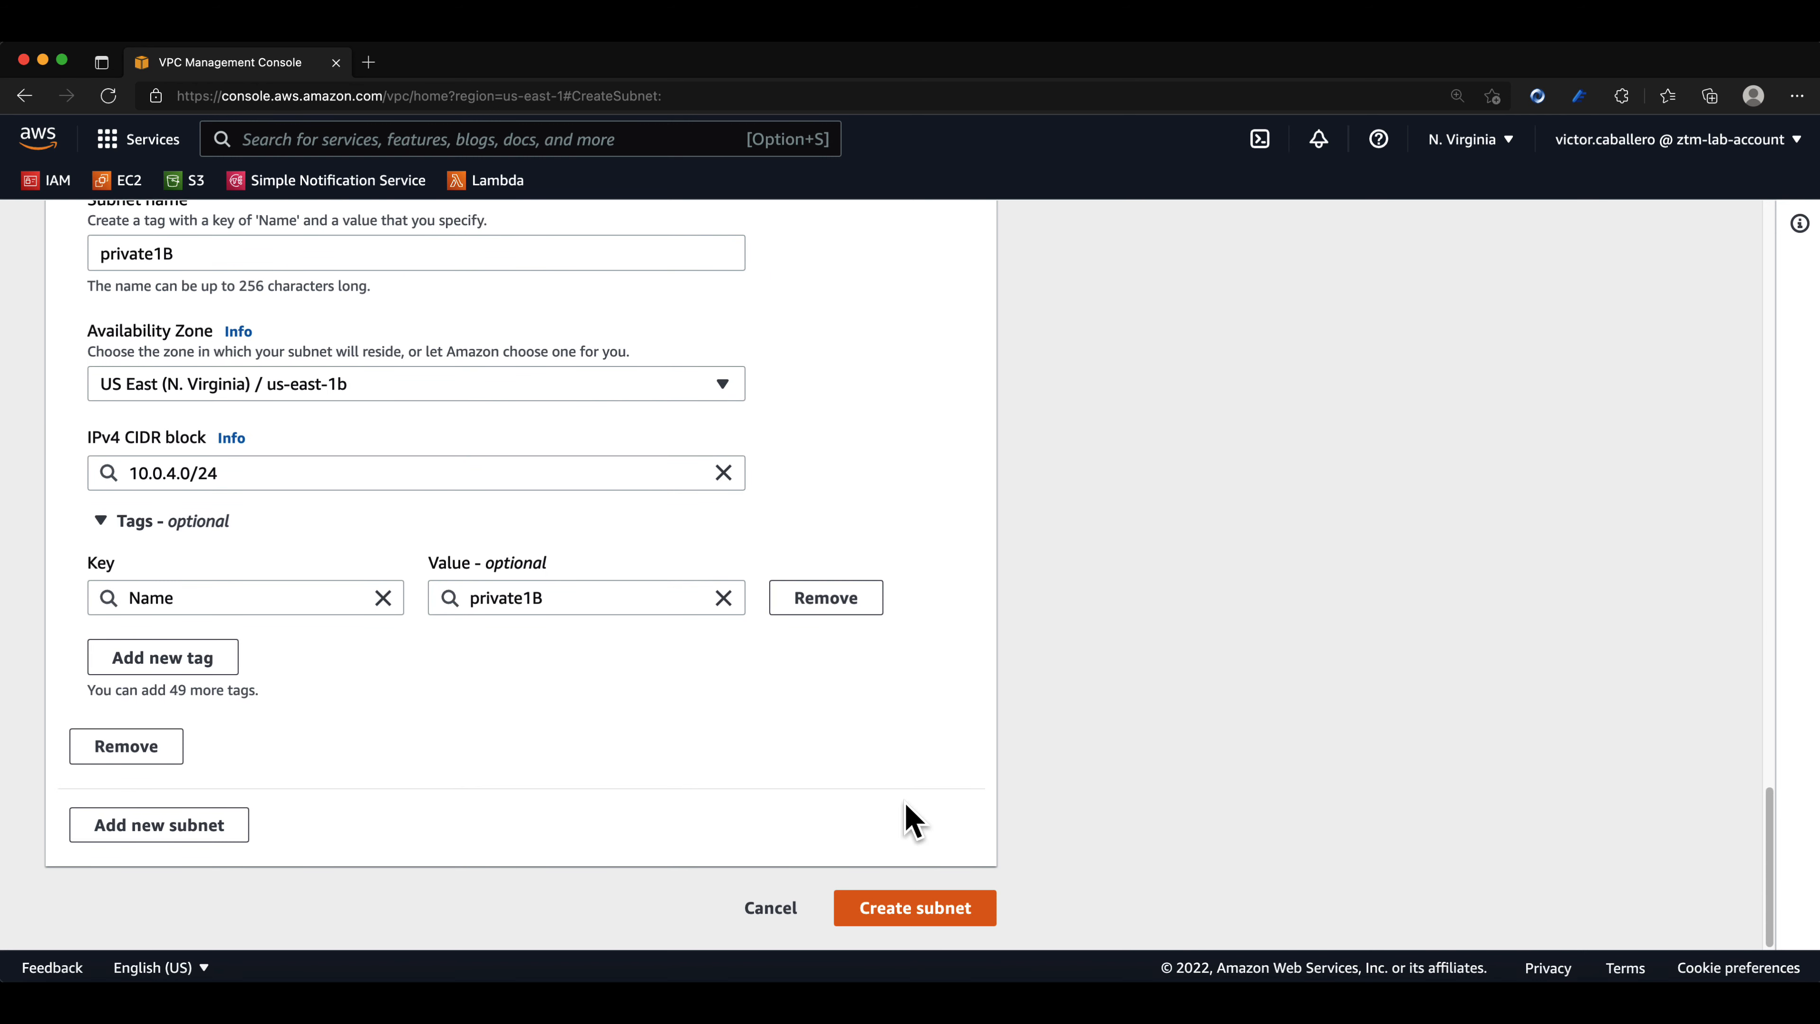
click(894, 908)
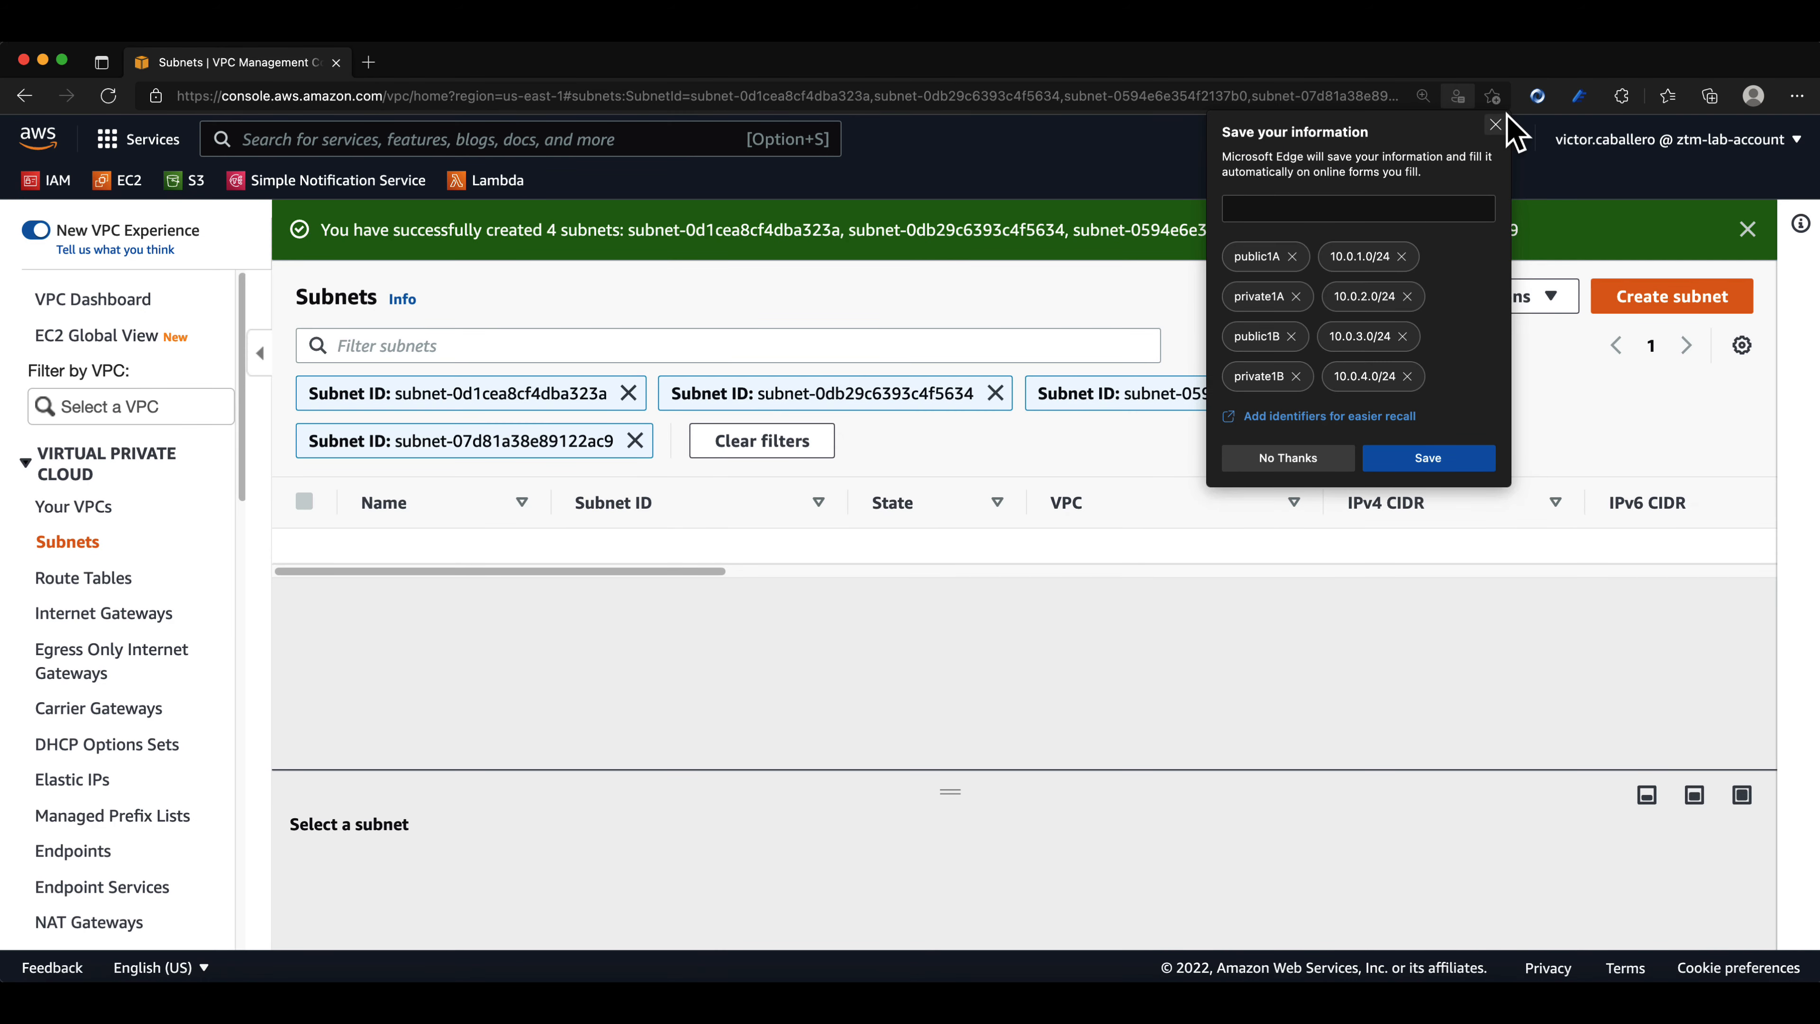
click(1495, 124)
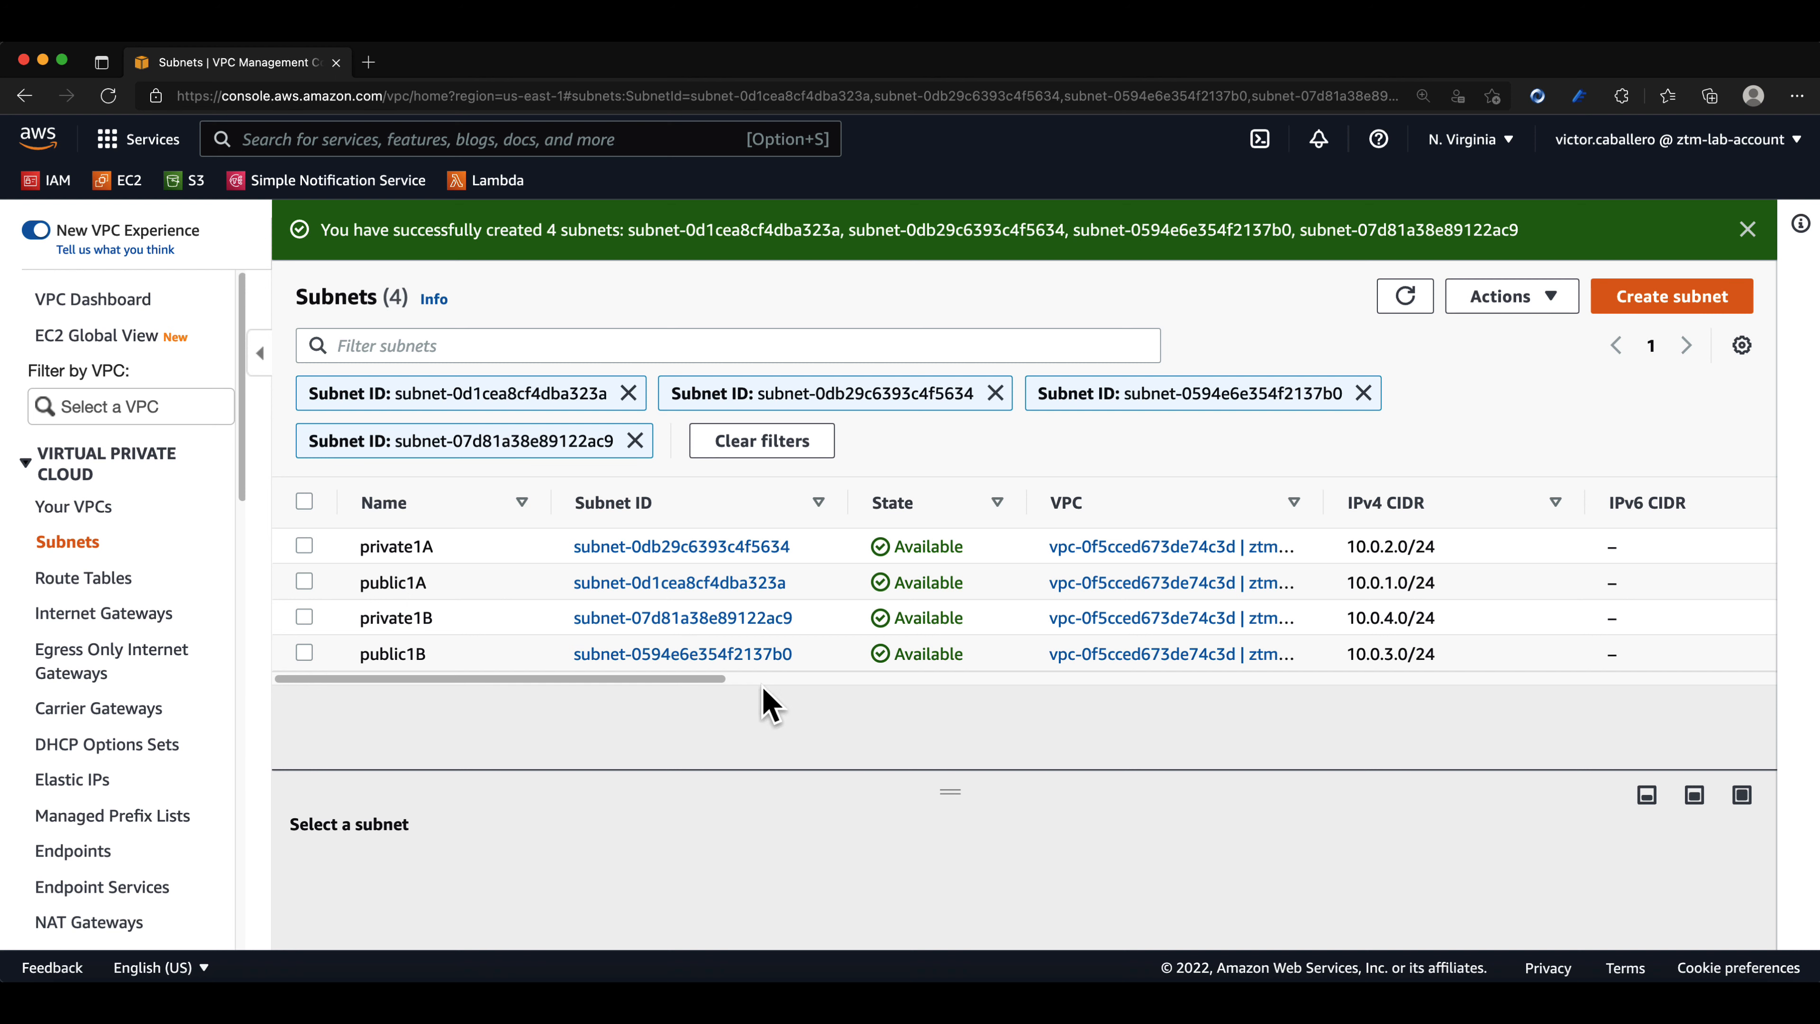
Examine the new subnets' names, IPv4 CIDR blocks and Availability Zones in the subnet list, and dismiss the creation notice
drag(721, 679, 766, 678)
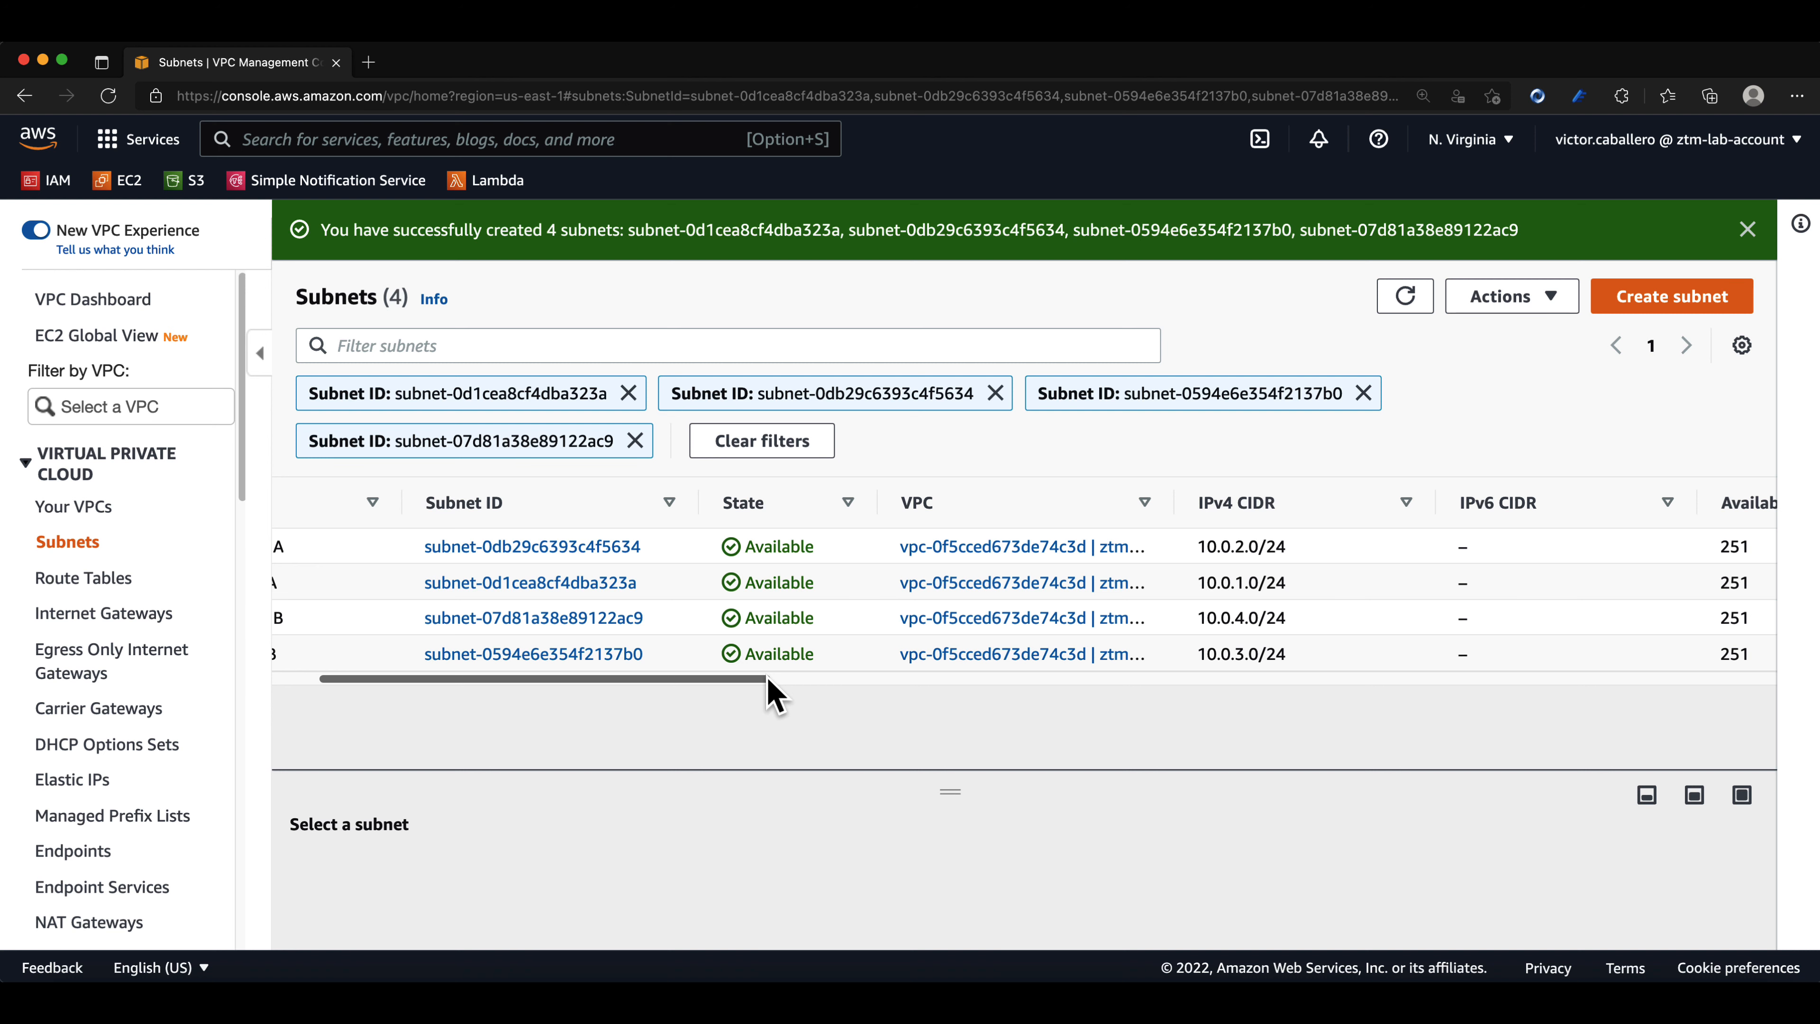
drag(767, 678, 709, 675)
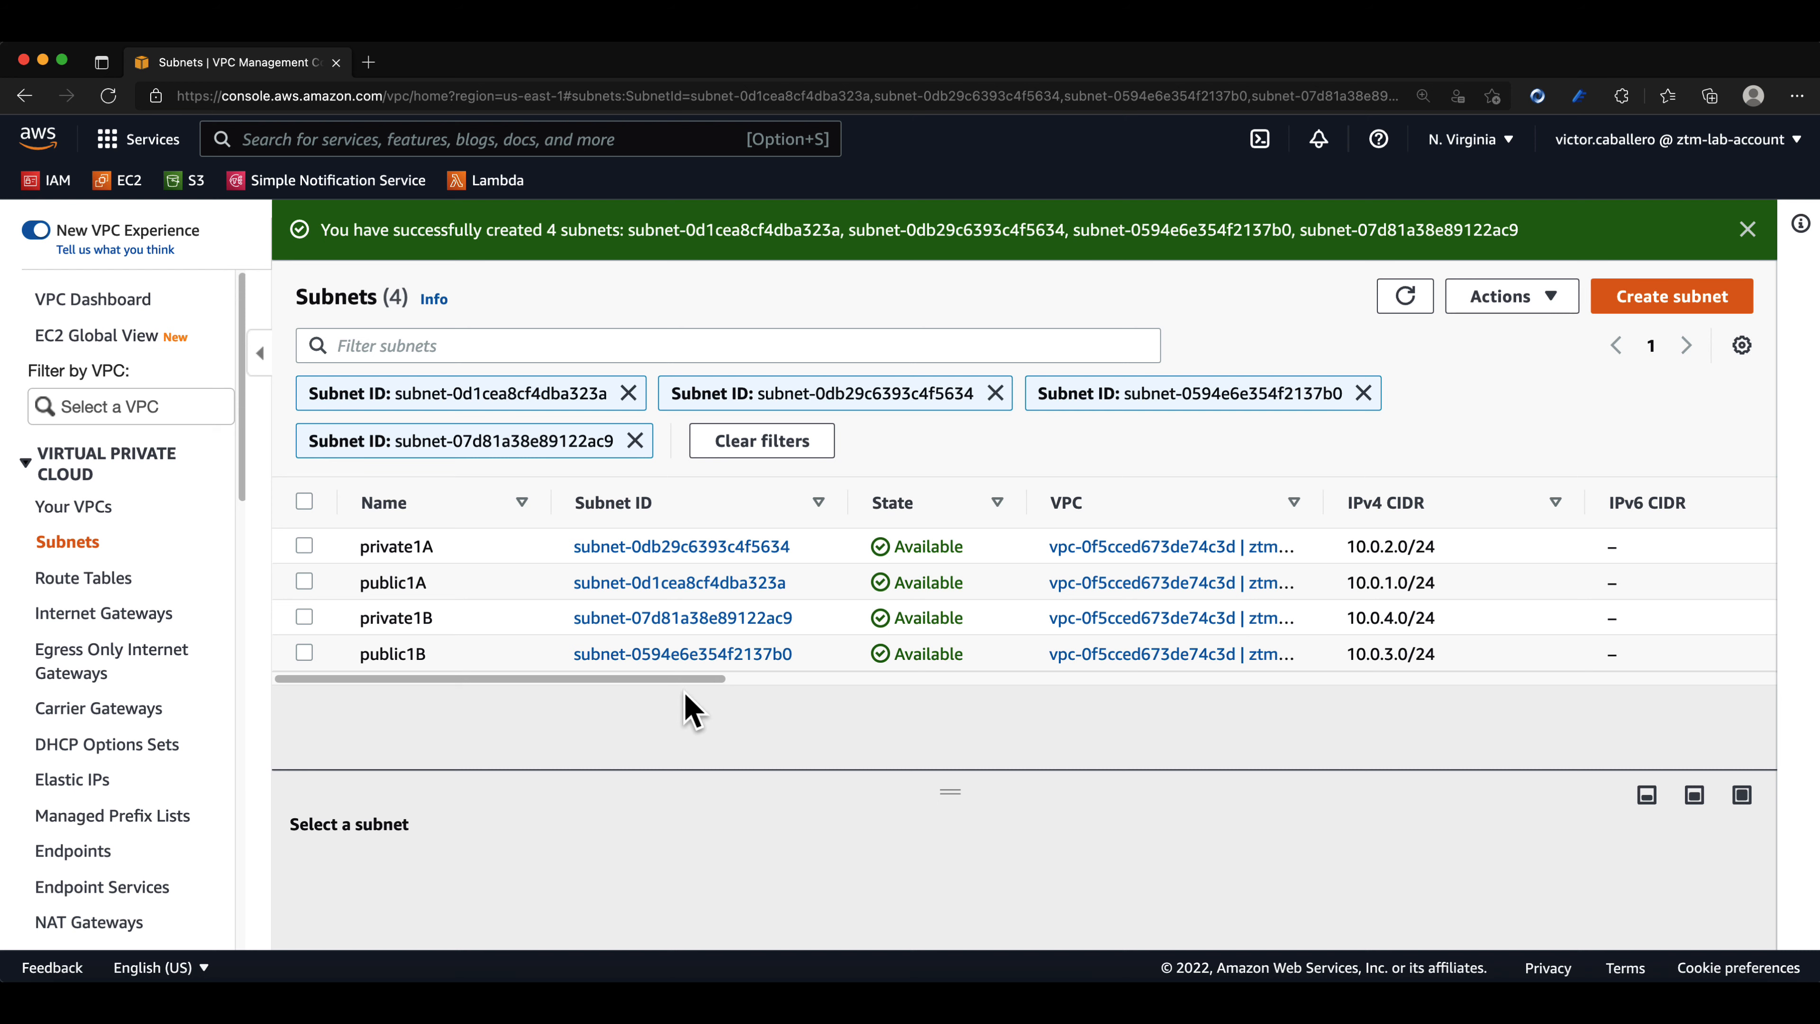
drag(695, 680, 902, 706)
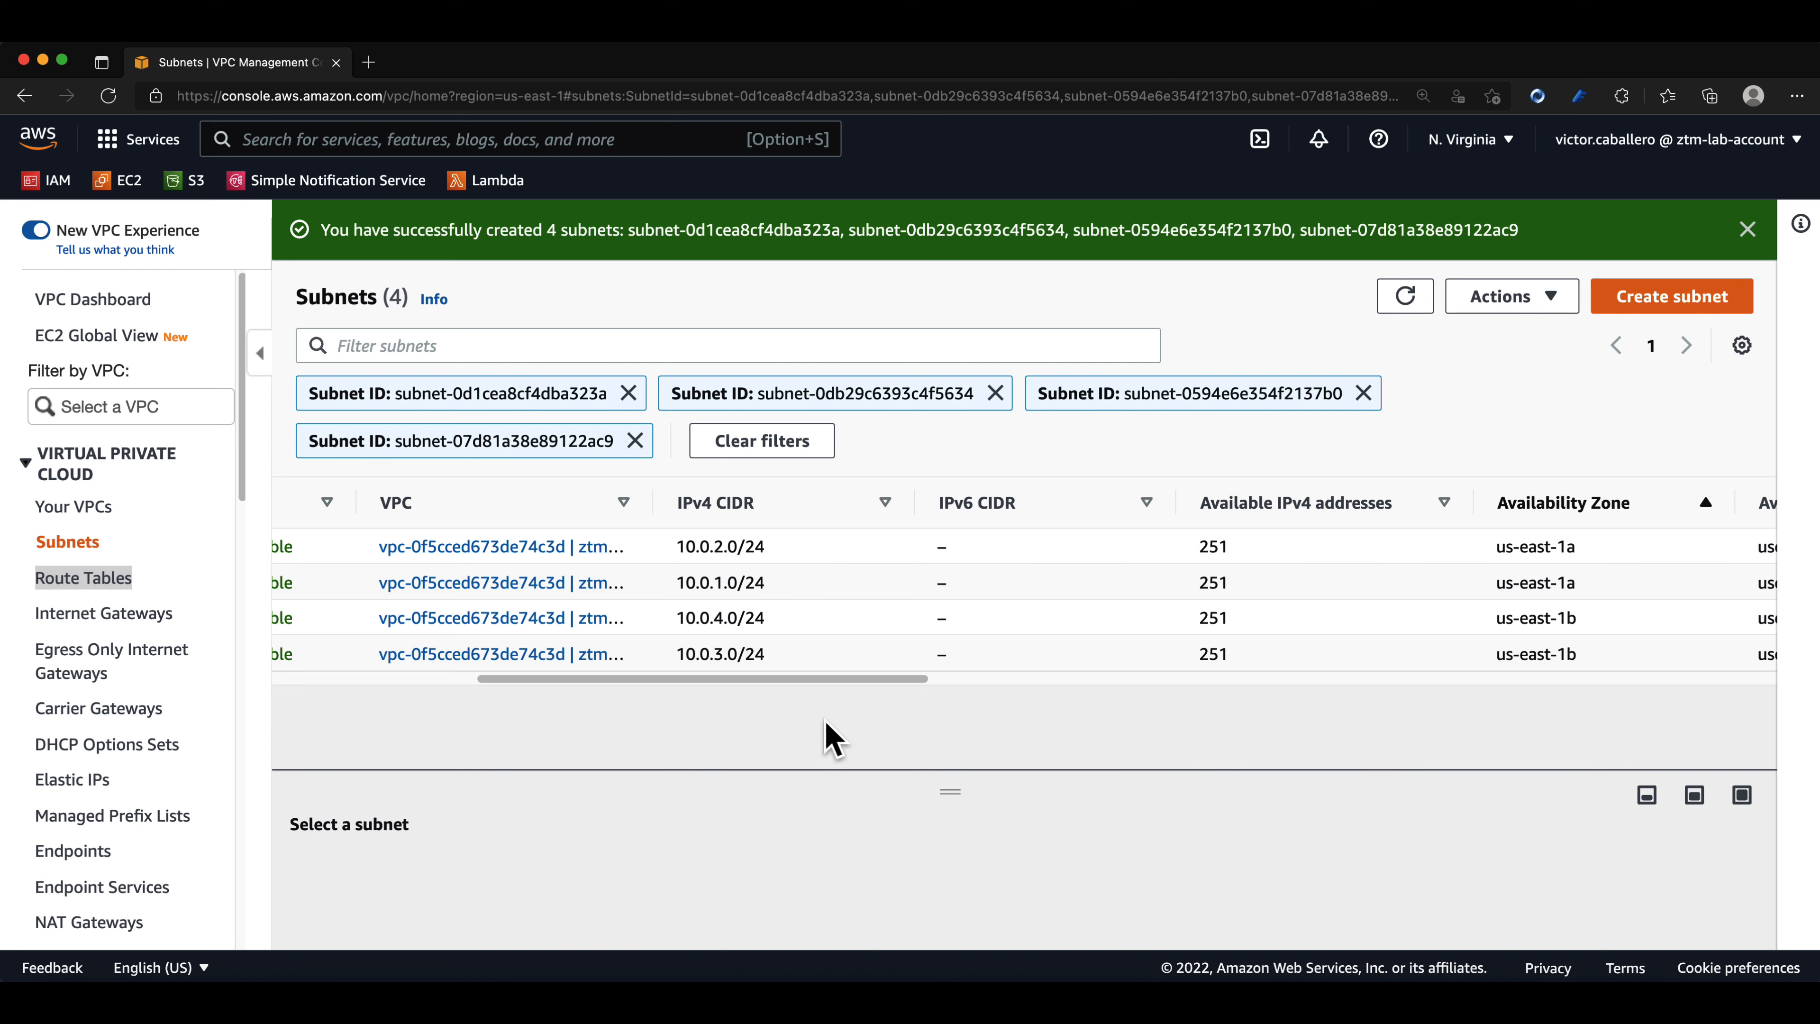
drag(809, 679, 558, 683)
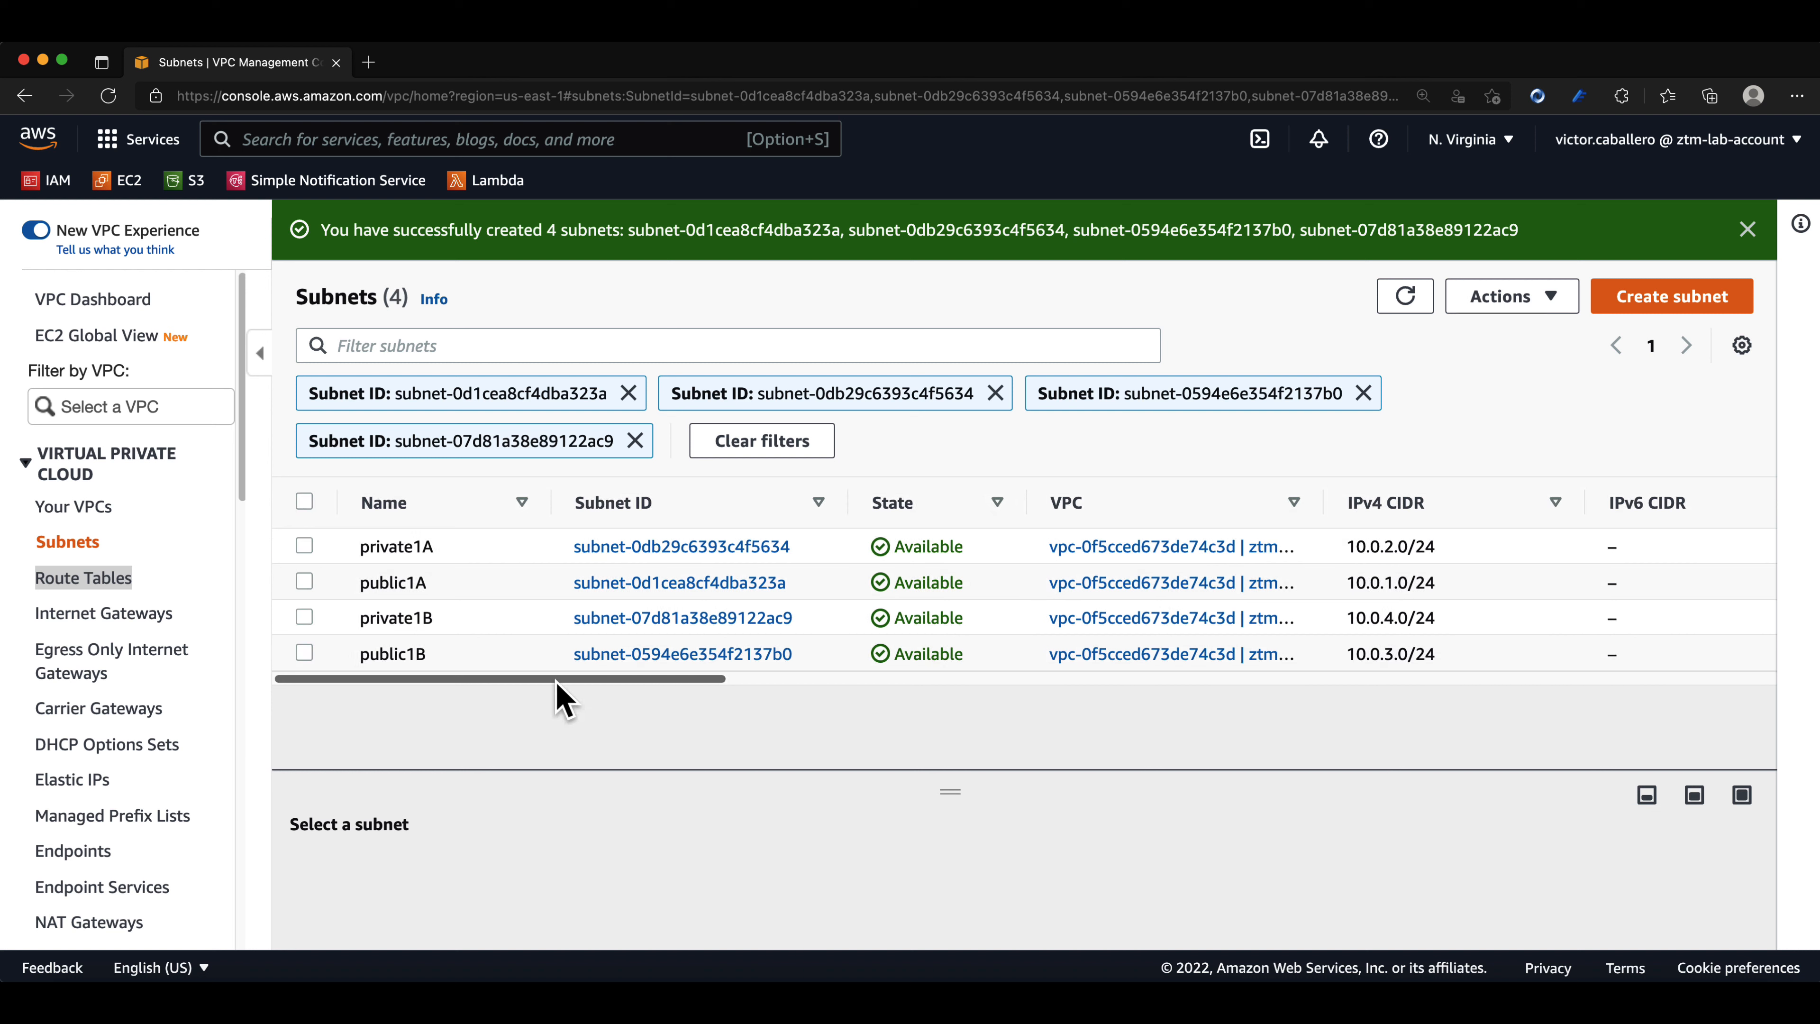
click(1748, 229)
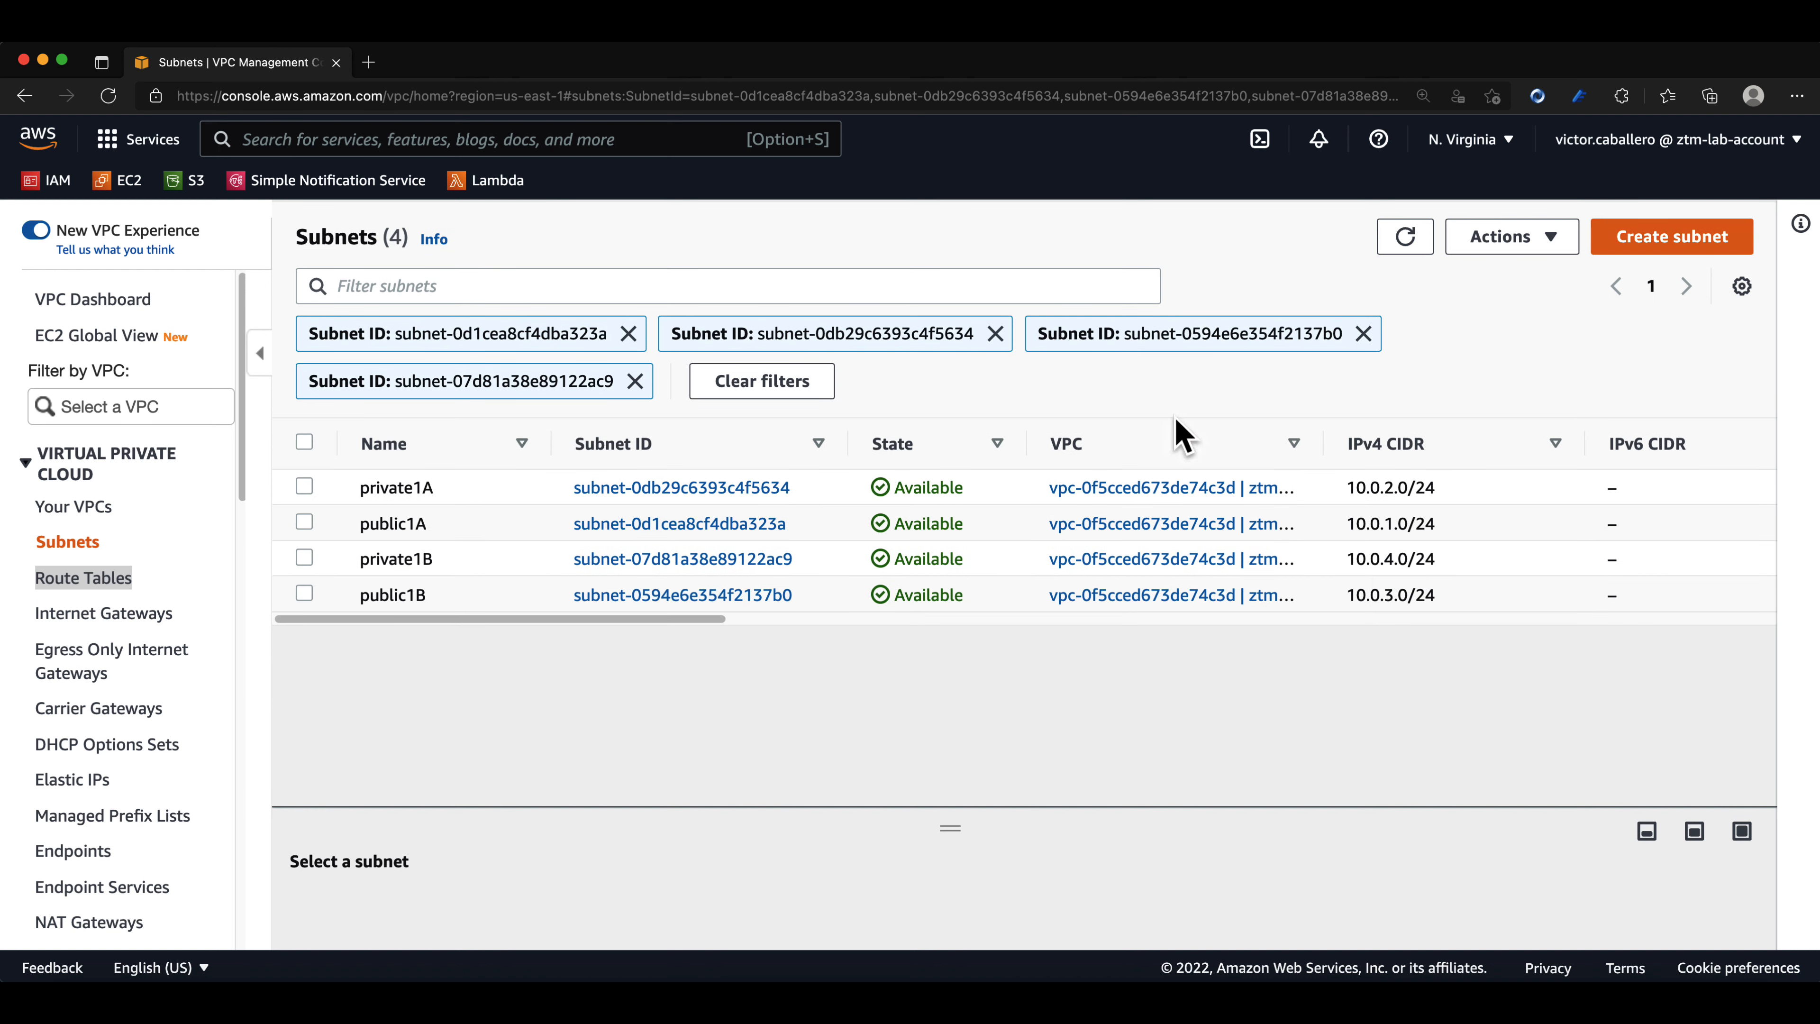
Sort the route tables by ID in descending order and examine the details and routes of ztmVPC's main route table
click(94, 582)
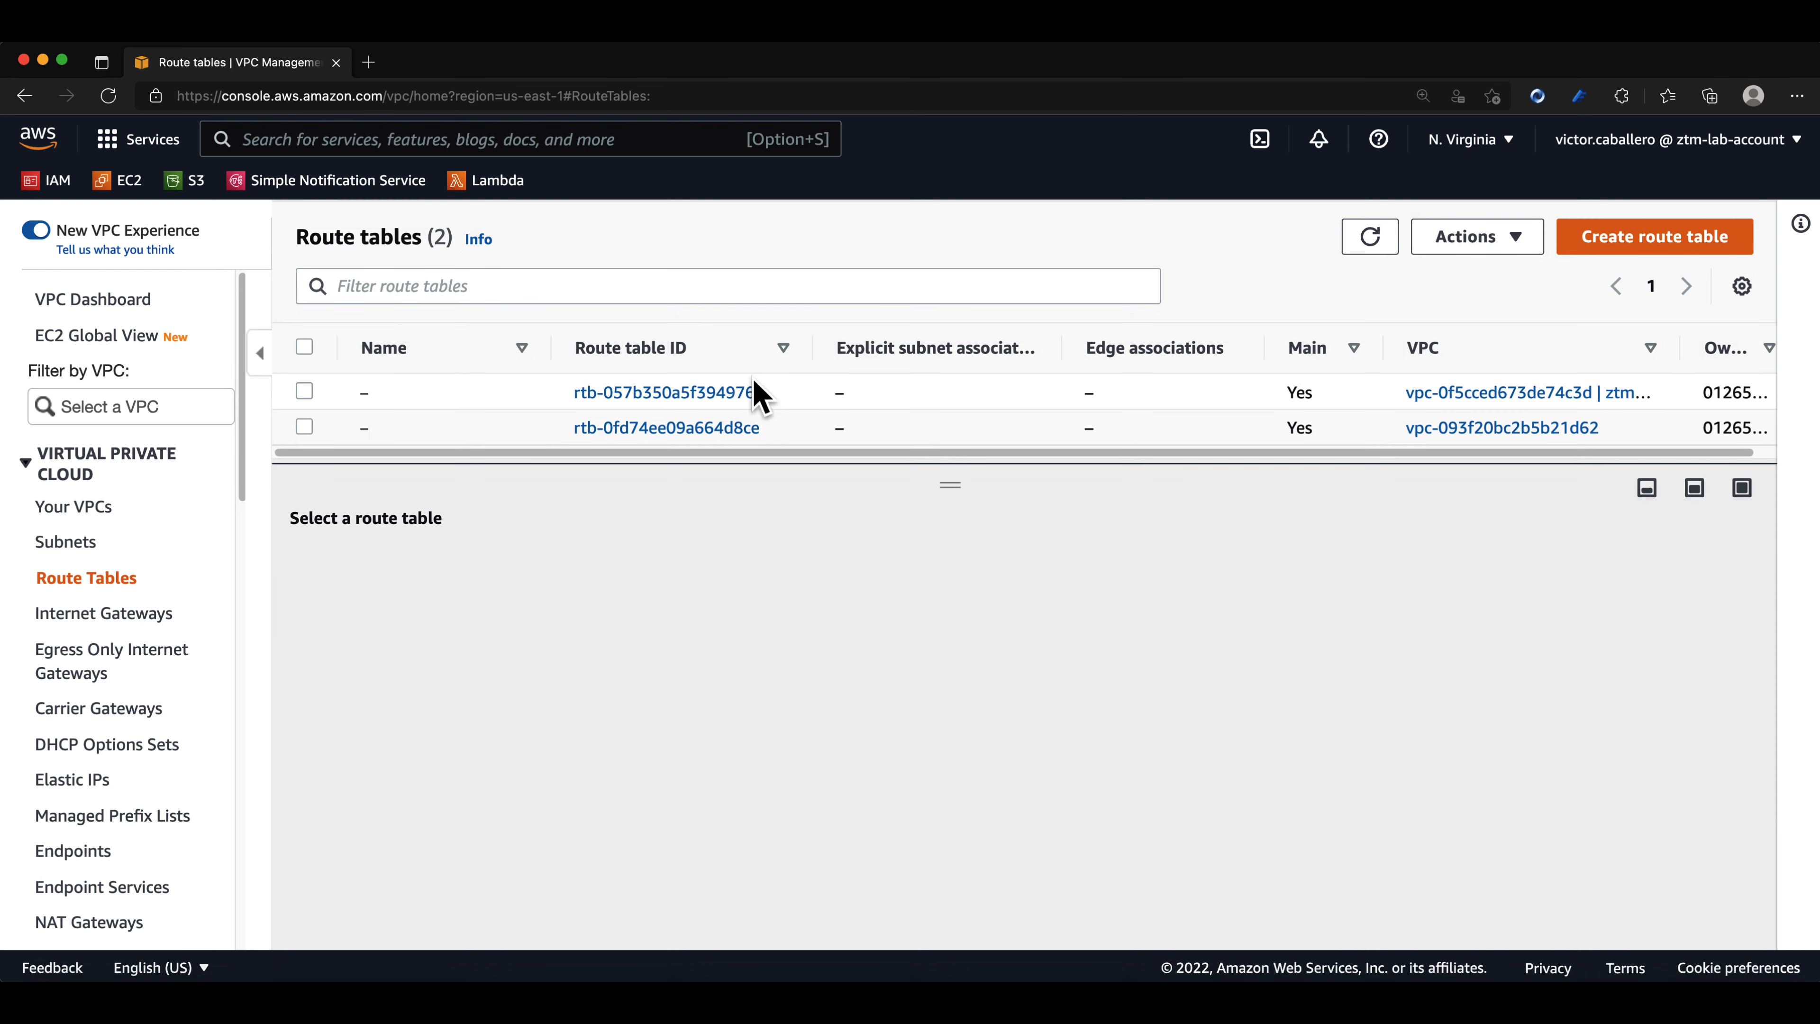
click(788, 349)
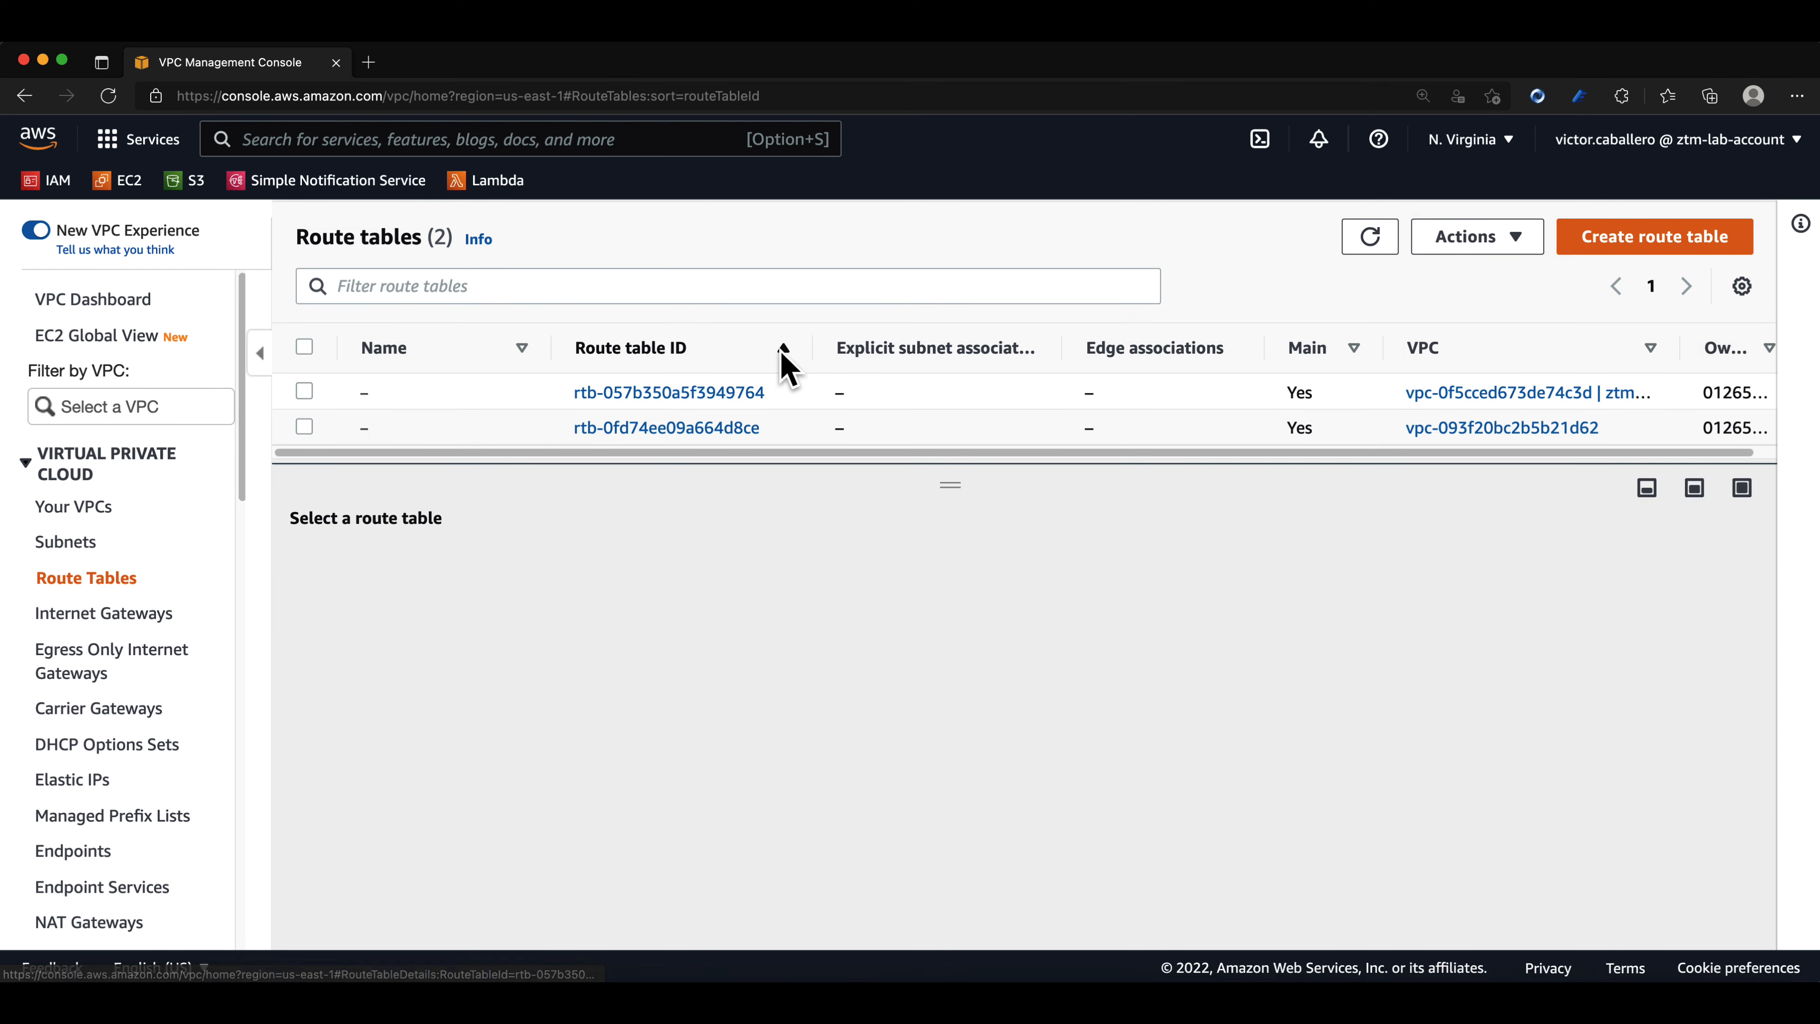
click(784, 351)
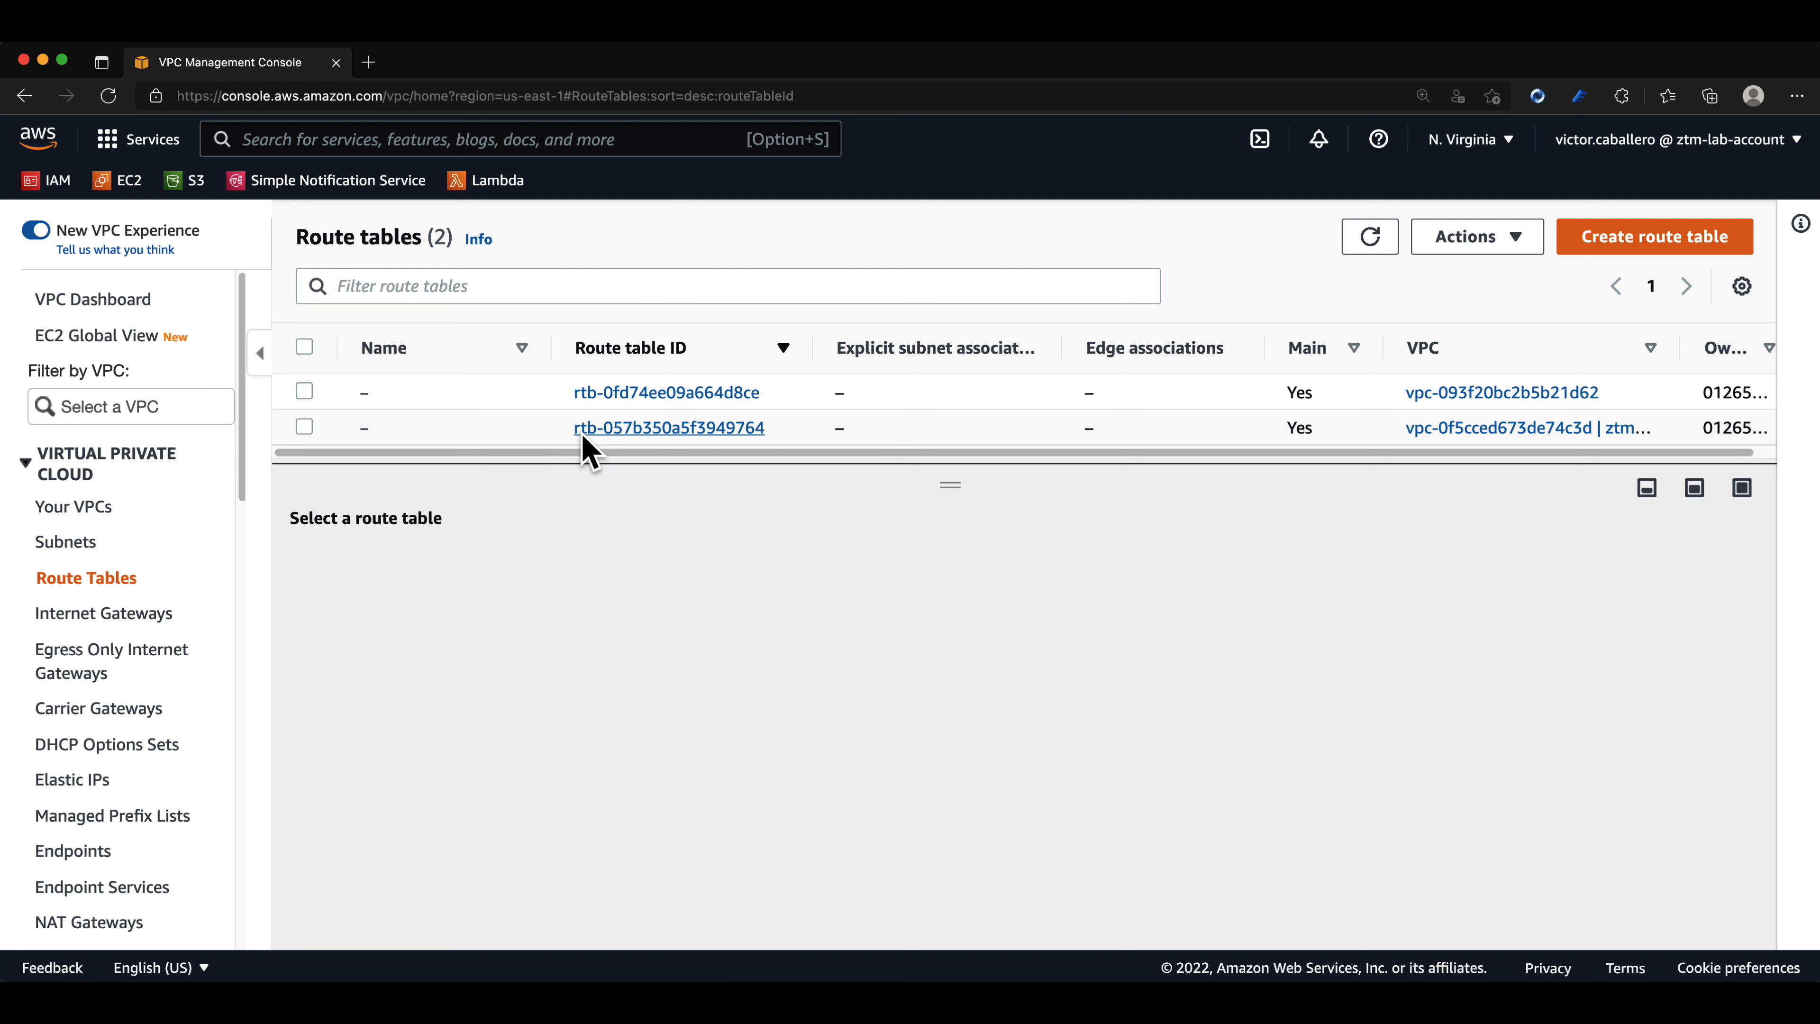
click(741, 429)
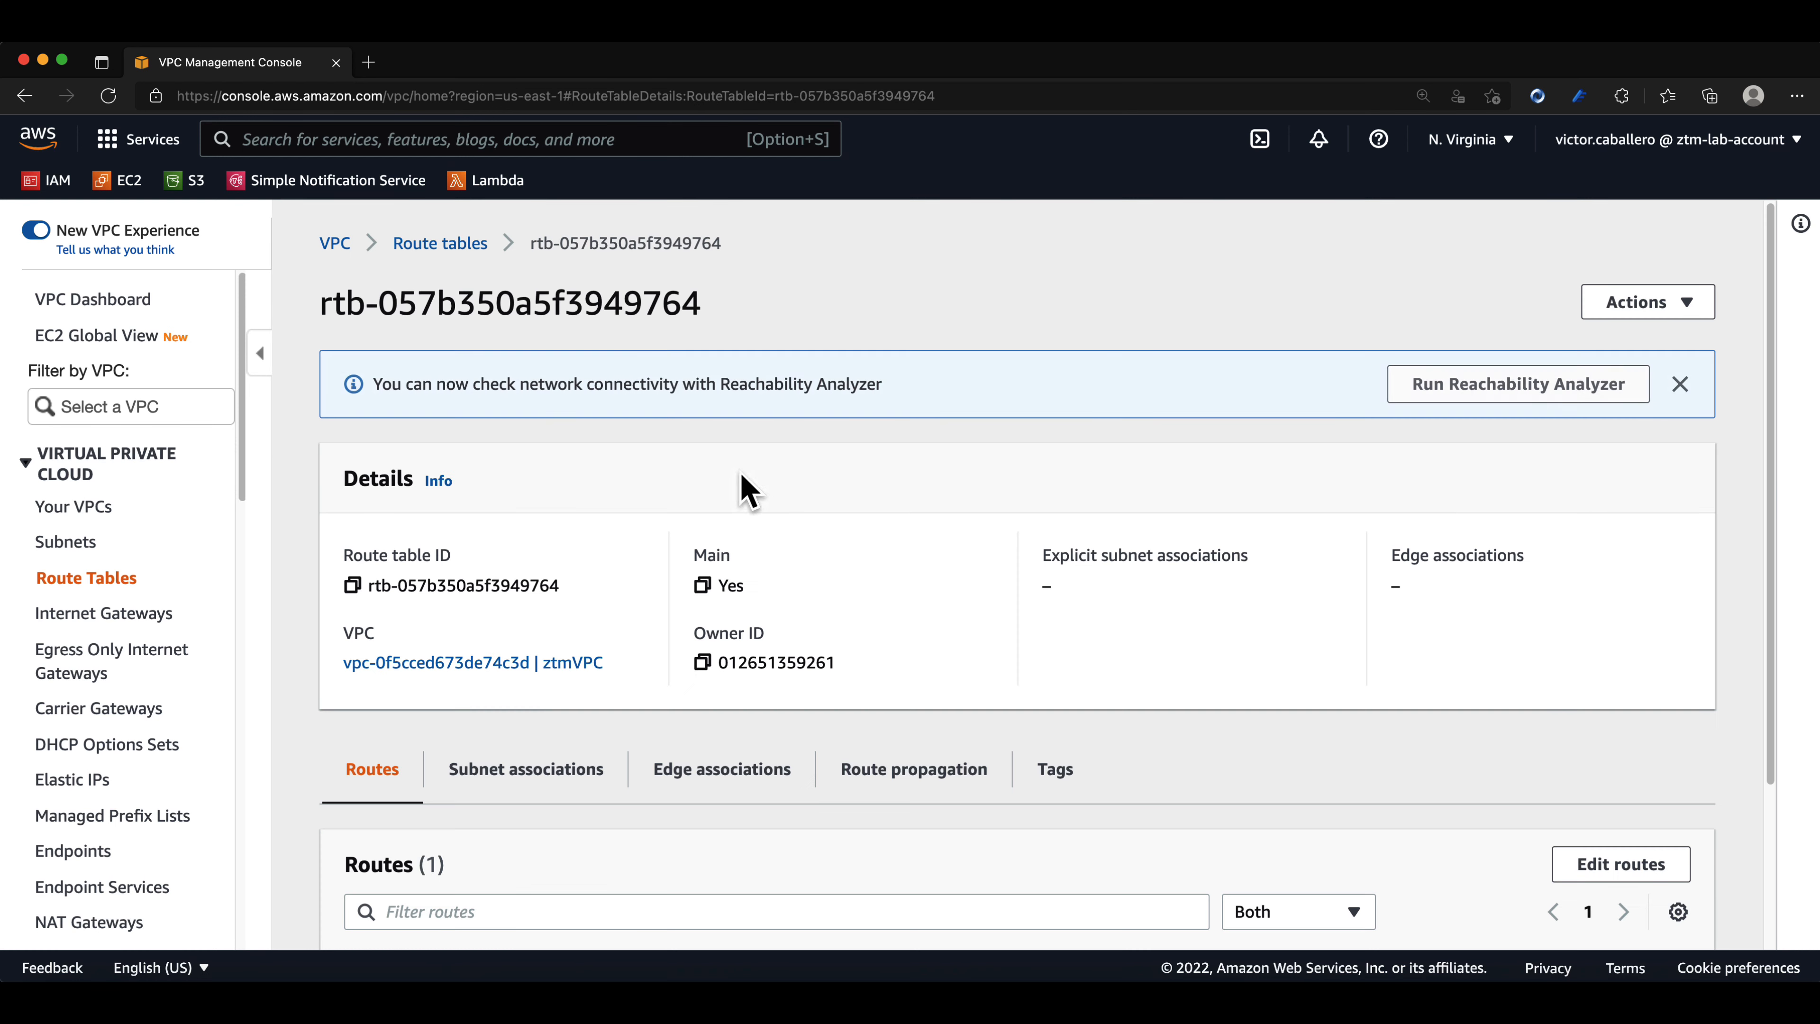
scroll(786, 581, down, 3)
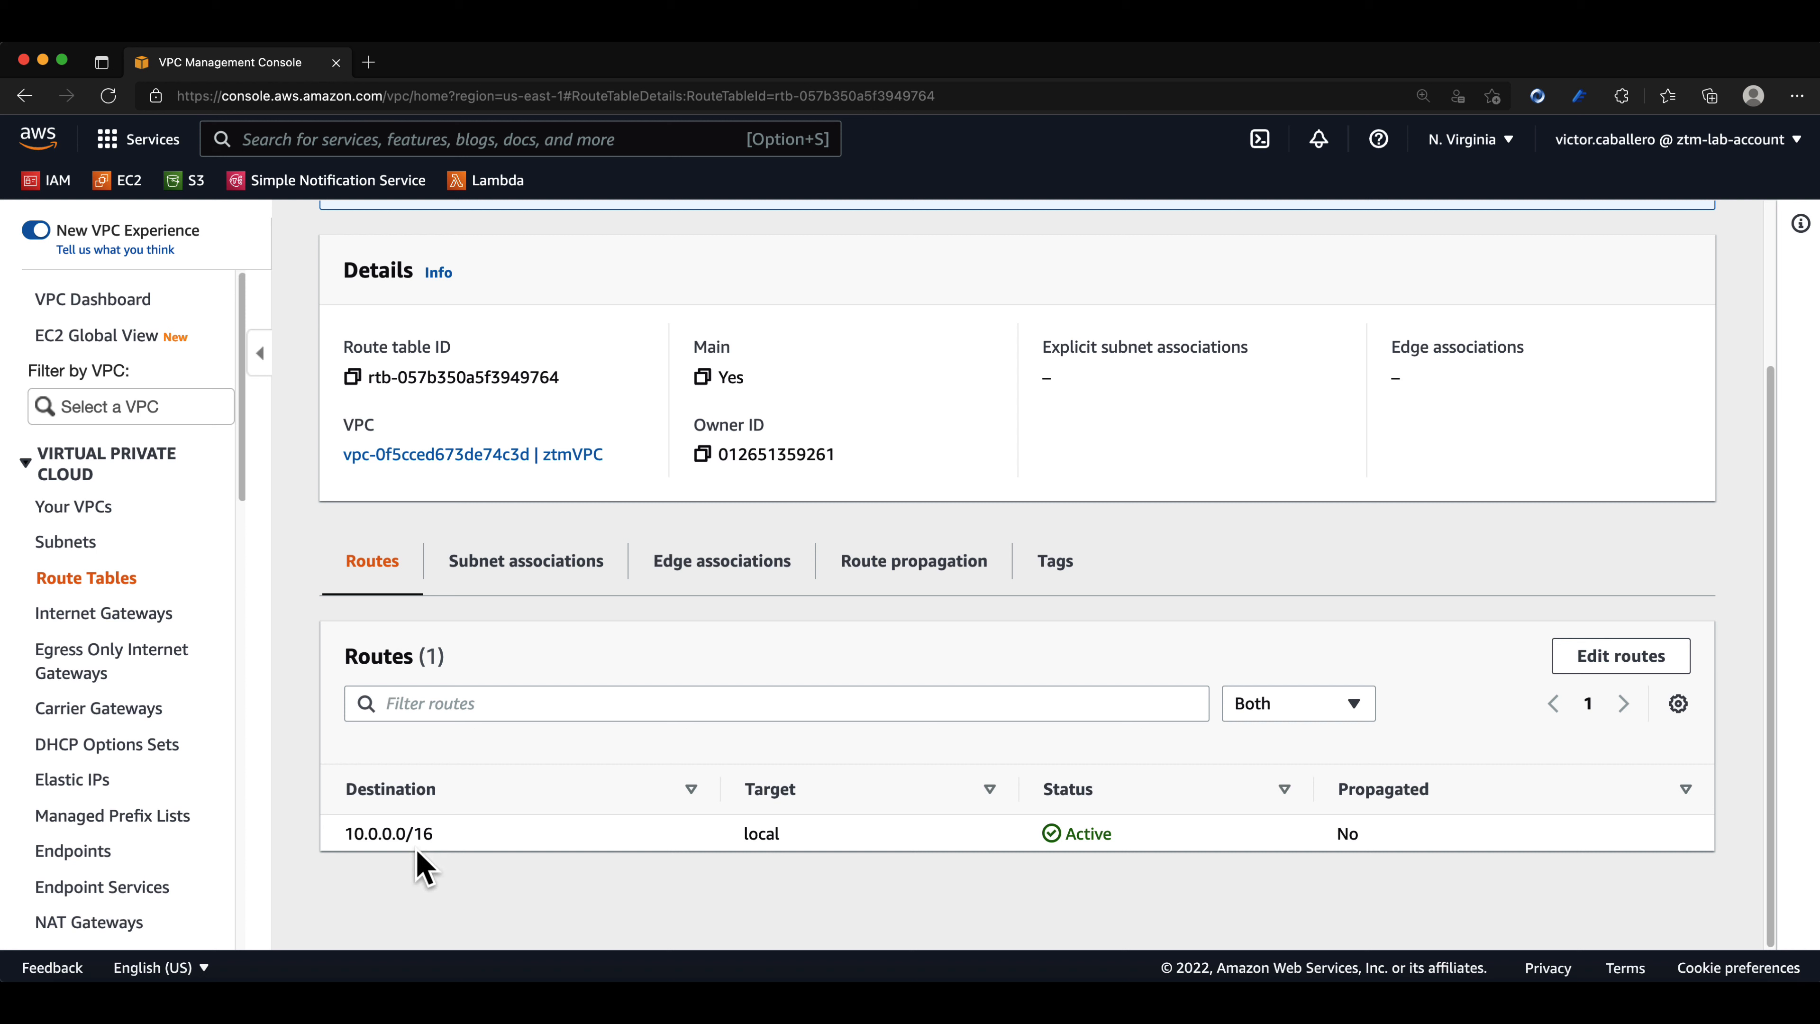
scroll(423, 853, up, 5)
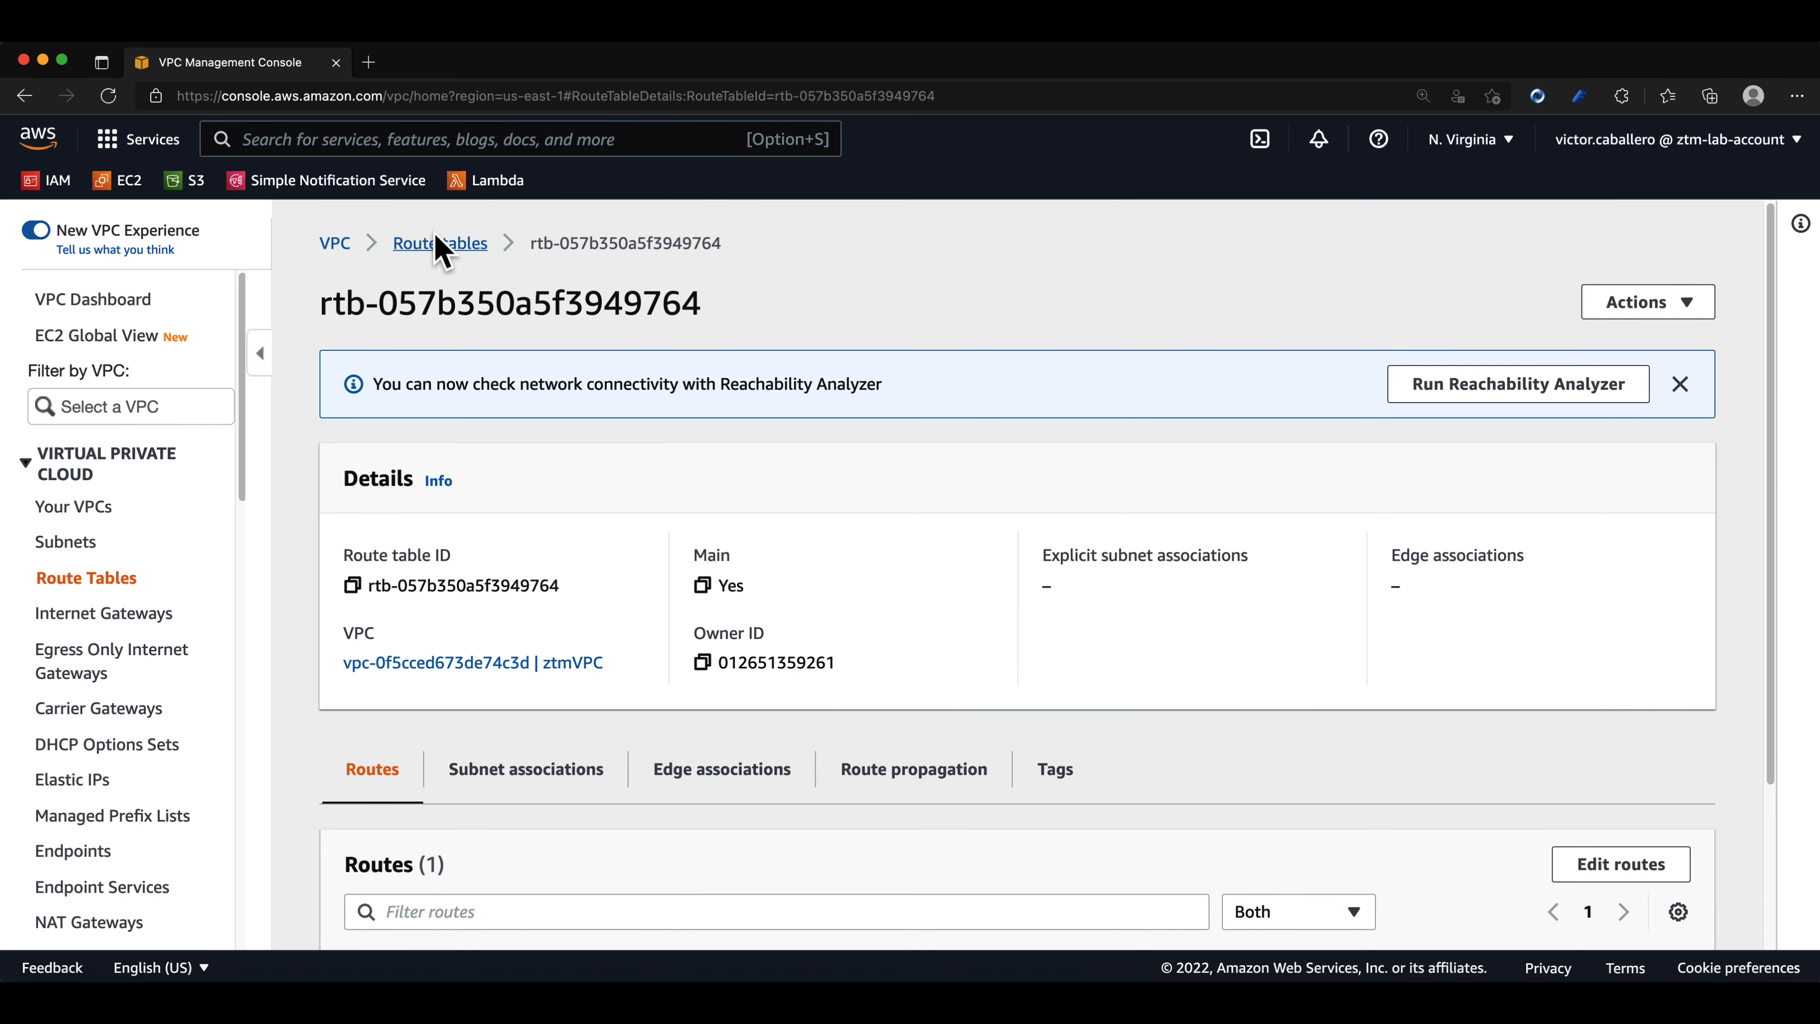
Return to the route table list and name ztmVPC's main route table mainRTZTM
click(439, 244)
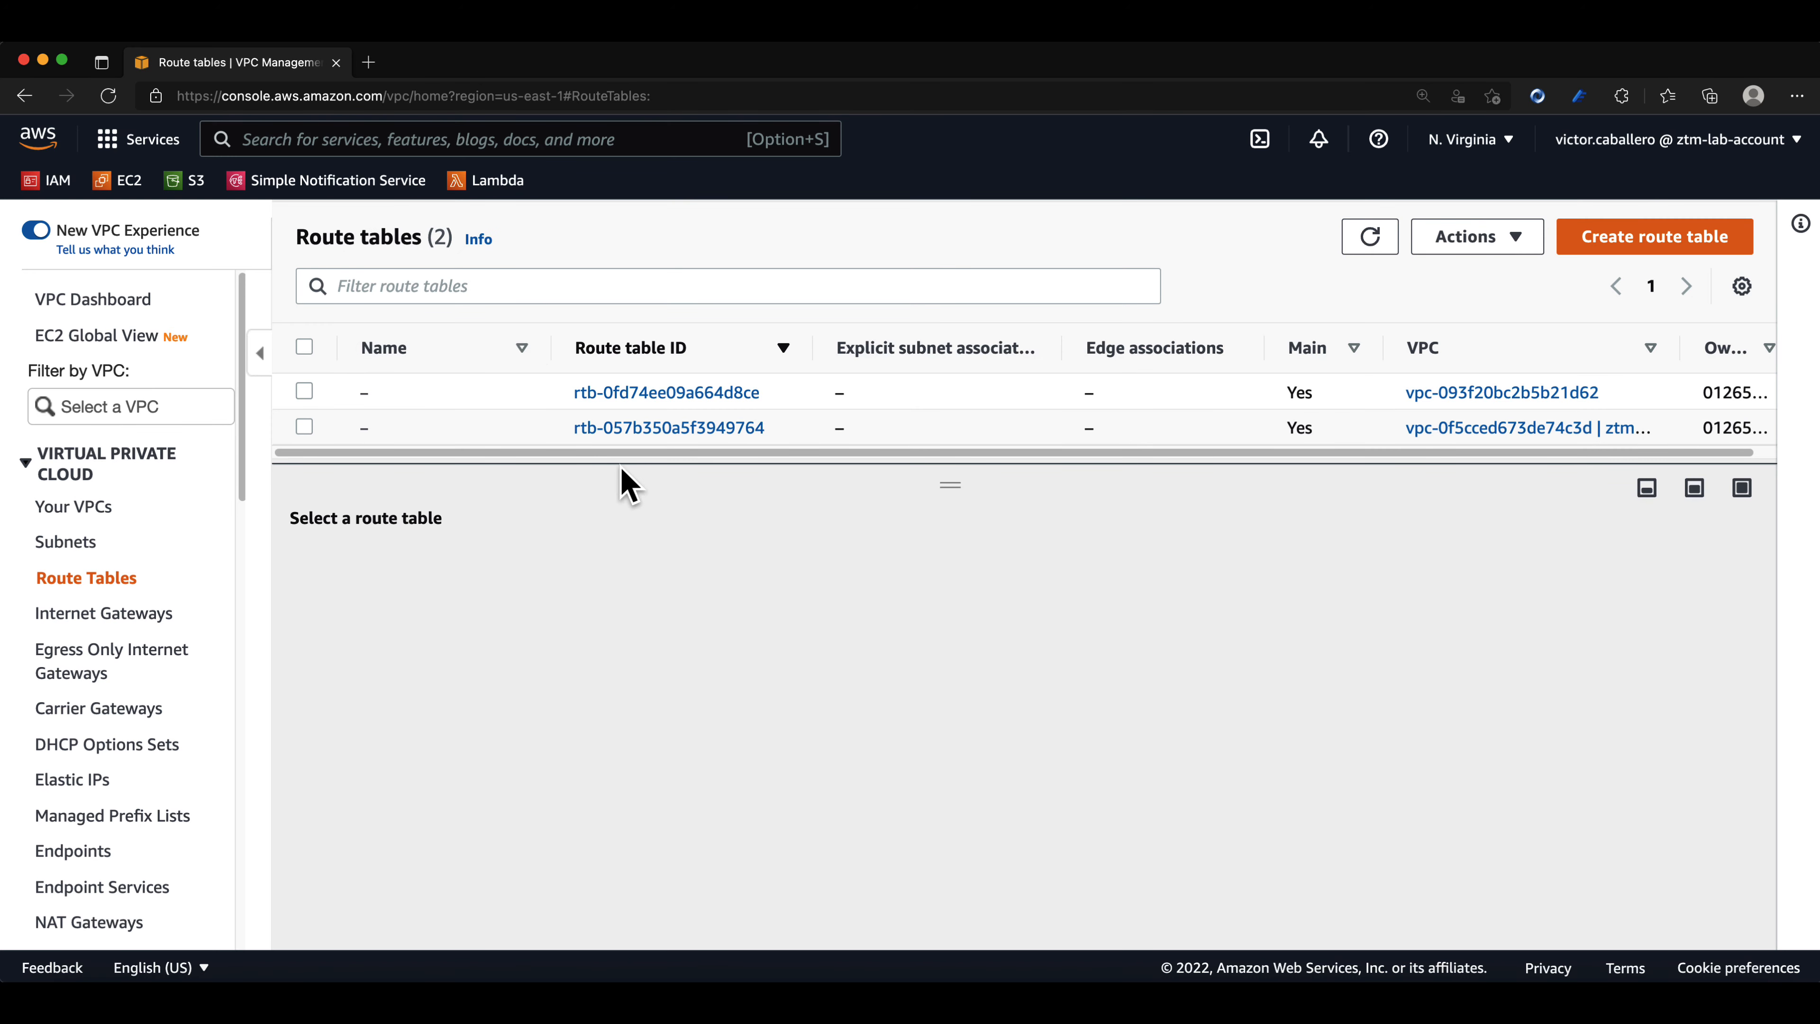
click(384, 428)
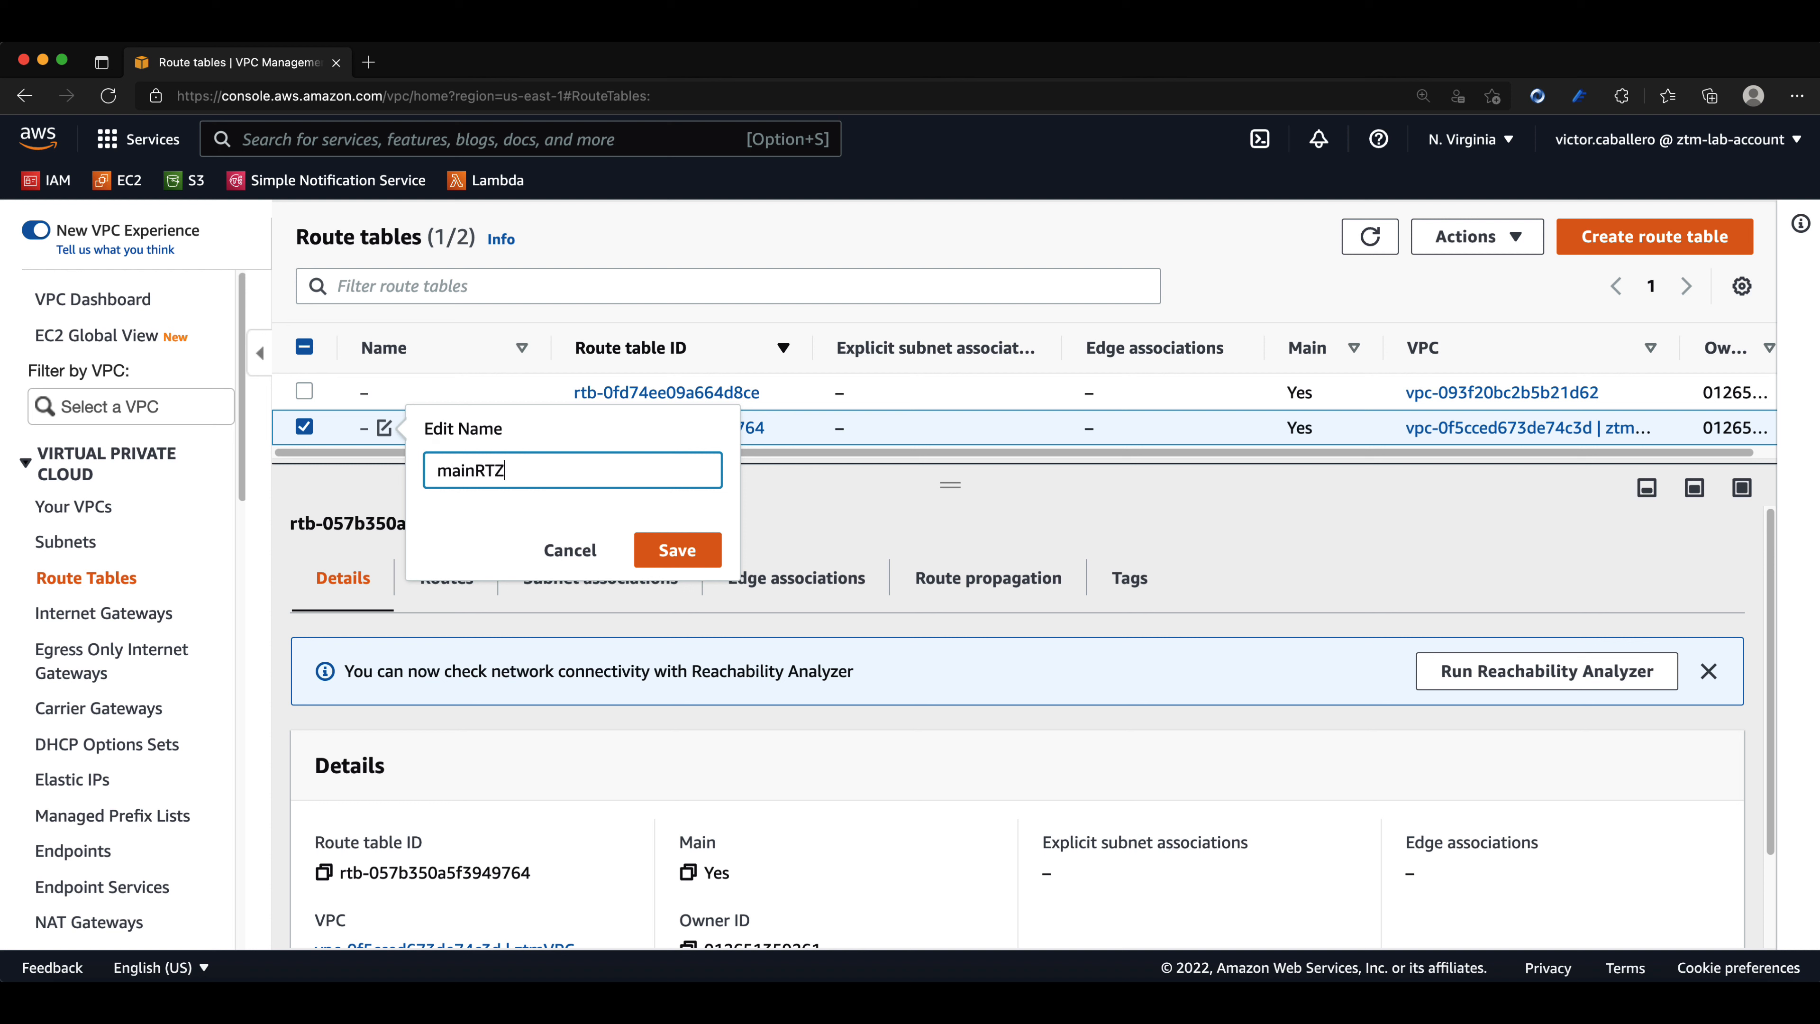
click(673, 562)
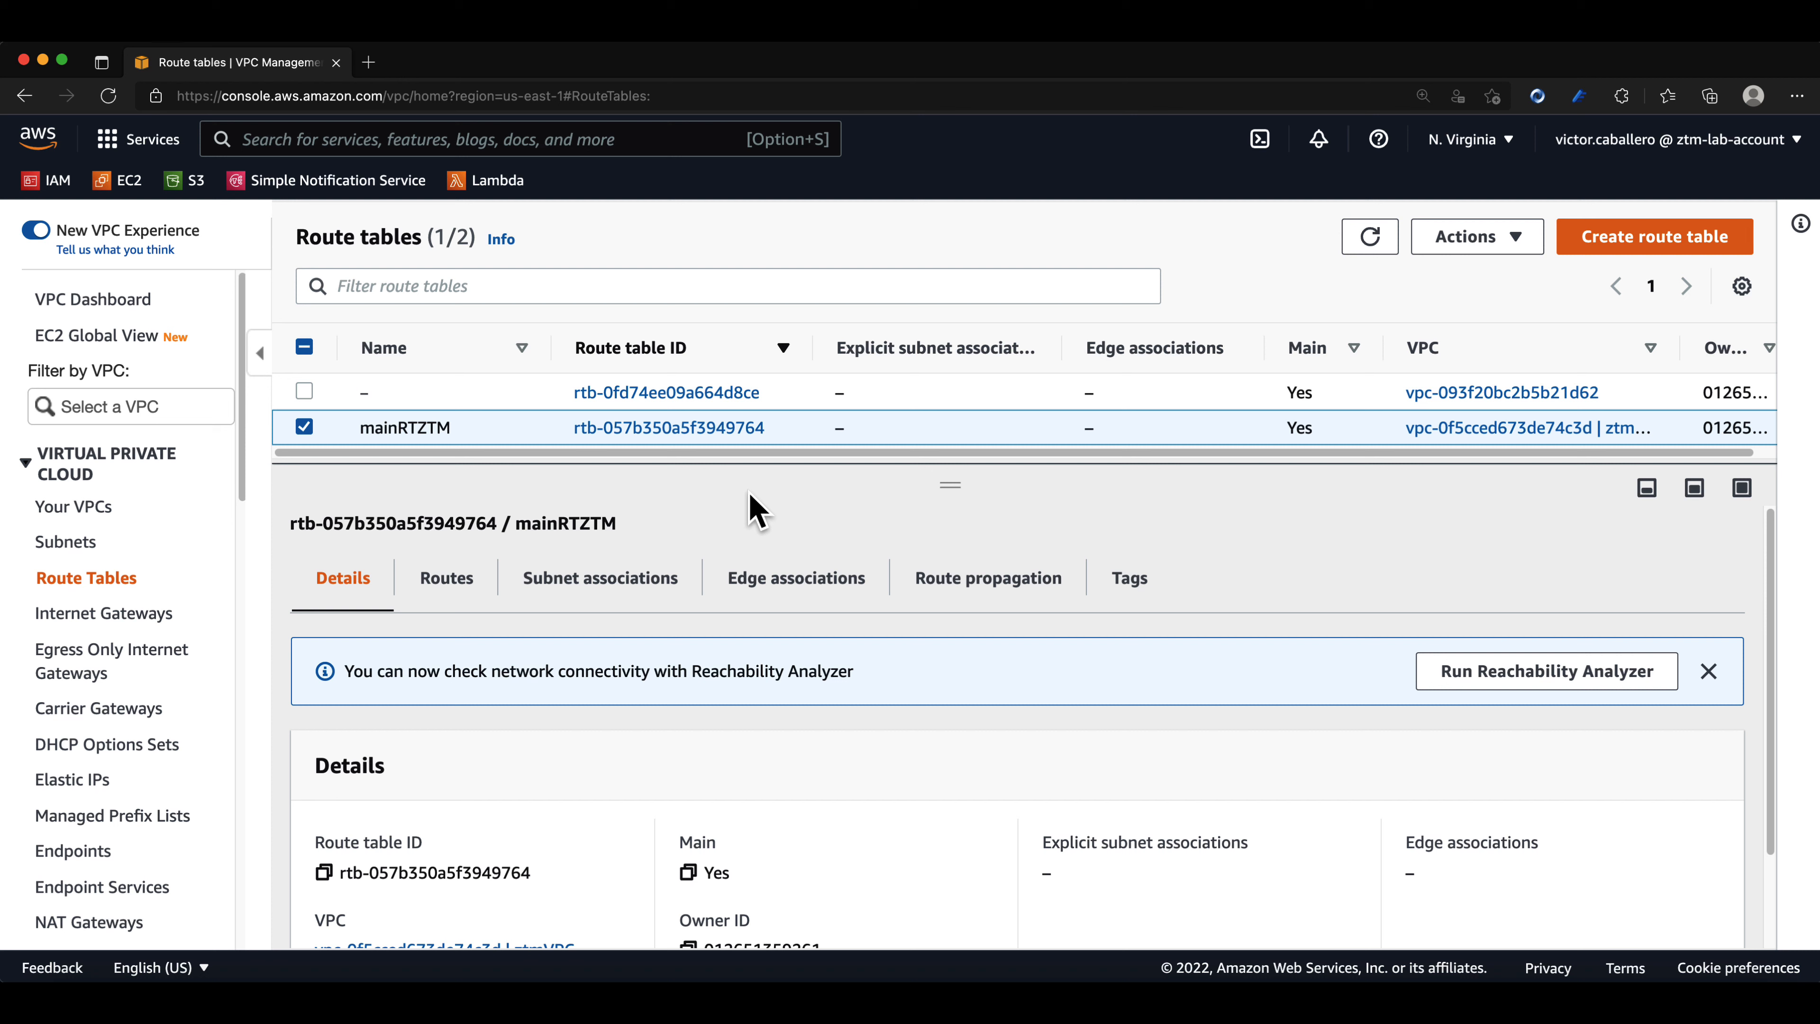
Examine the explicit subnet associations of mainRTZTM and the subnets without explicit associations
click(704, 429)
scroll(645, 560, down, 2)
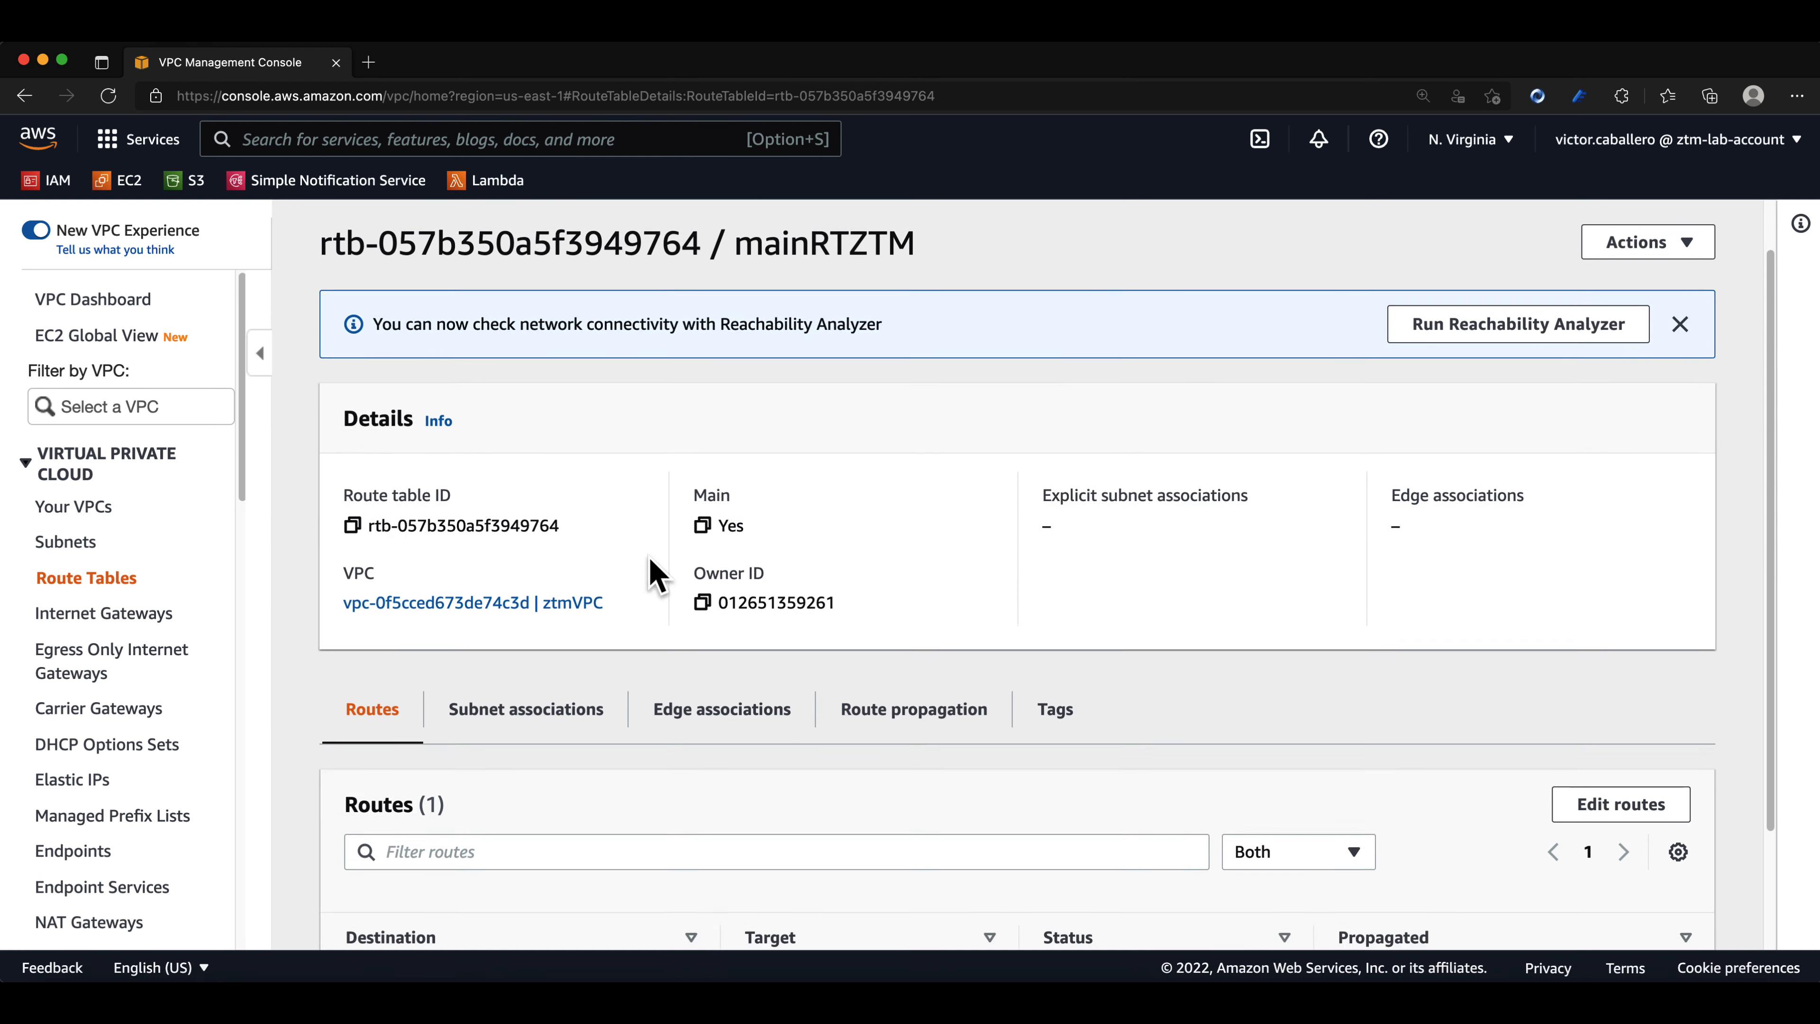
click(500, 667)
scroll(834, 700, down, 5)
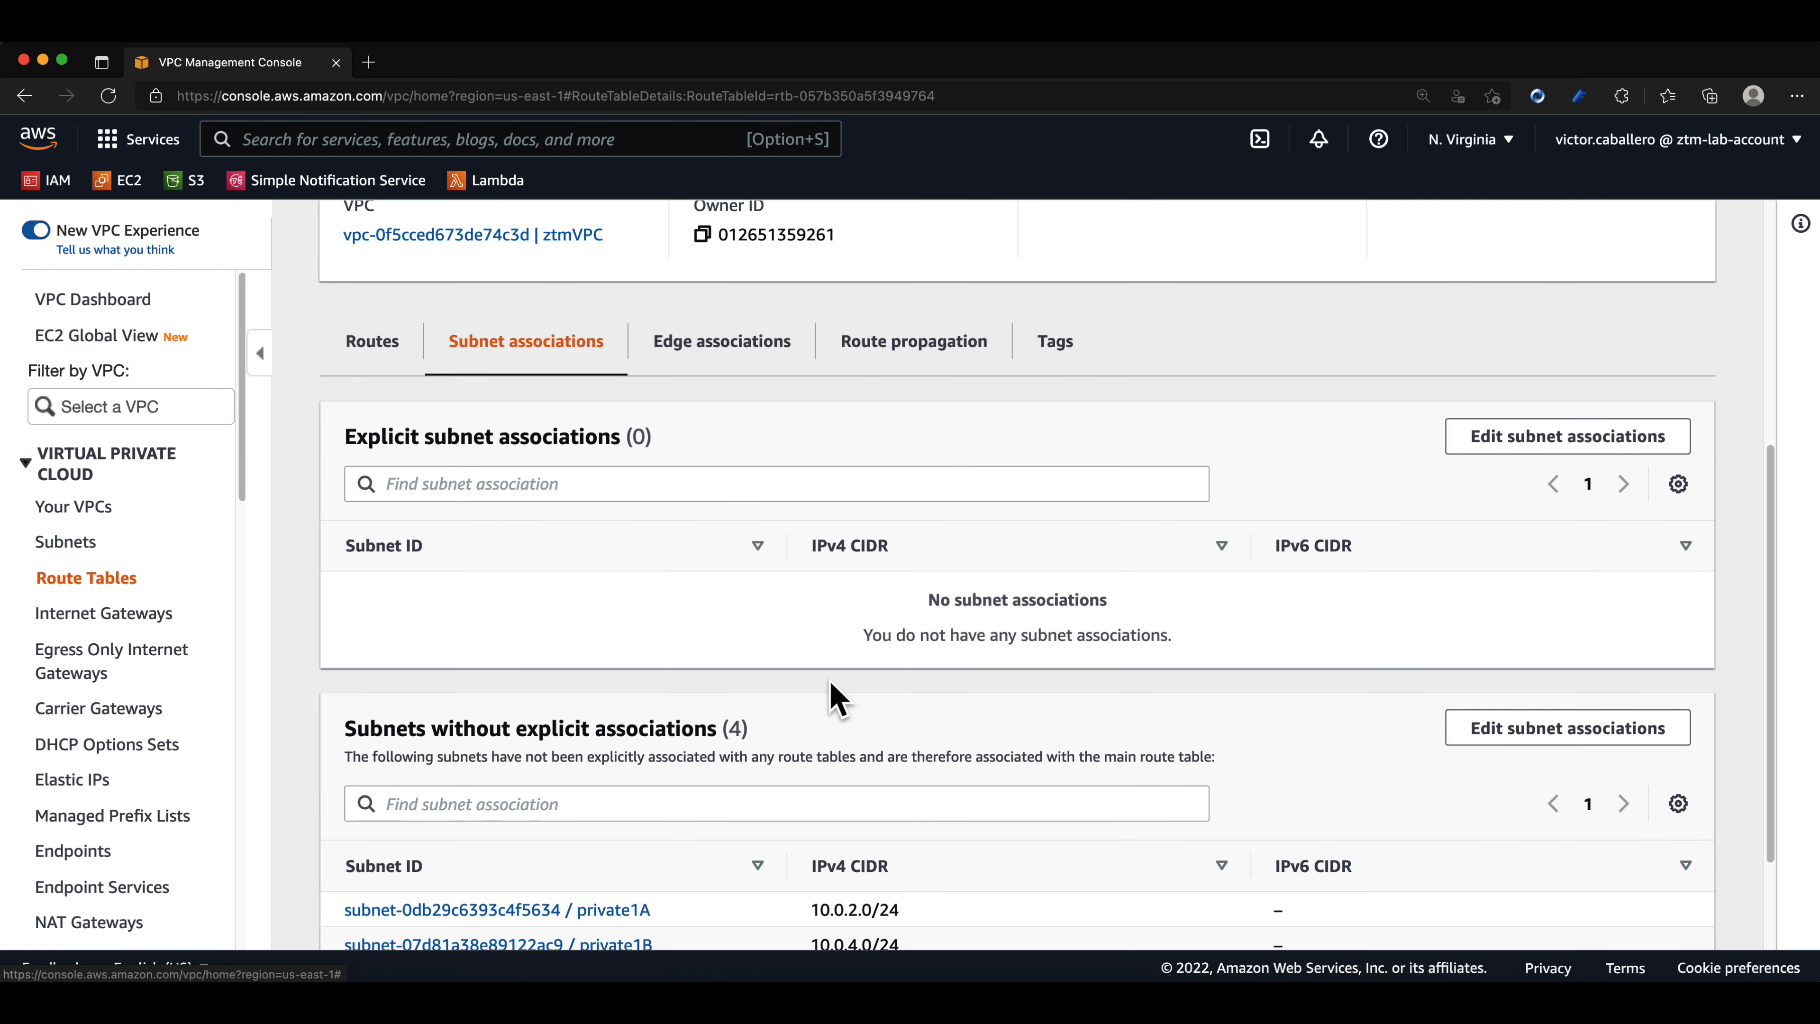
scroll(834, 700, down, 3)
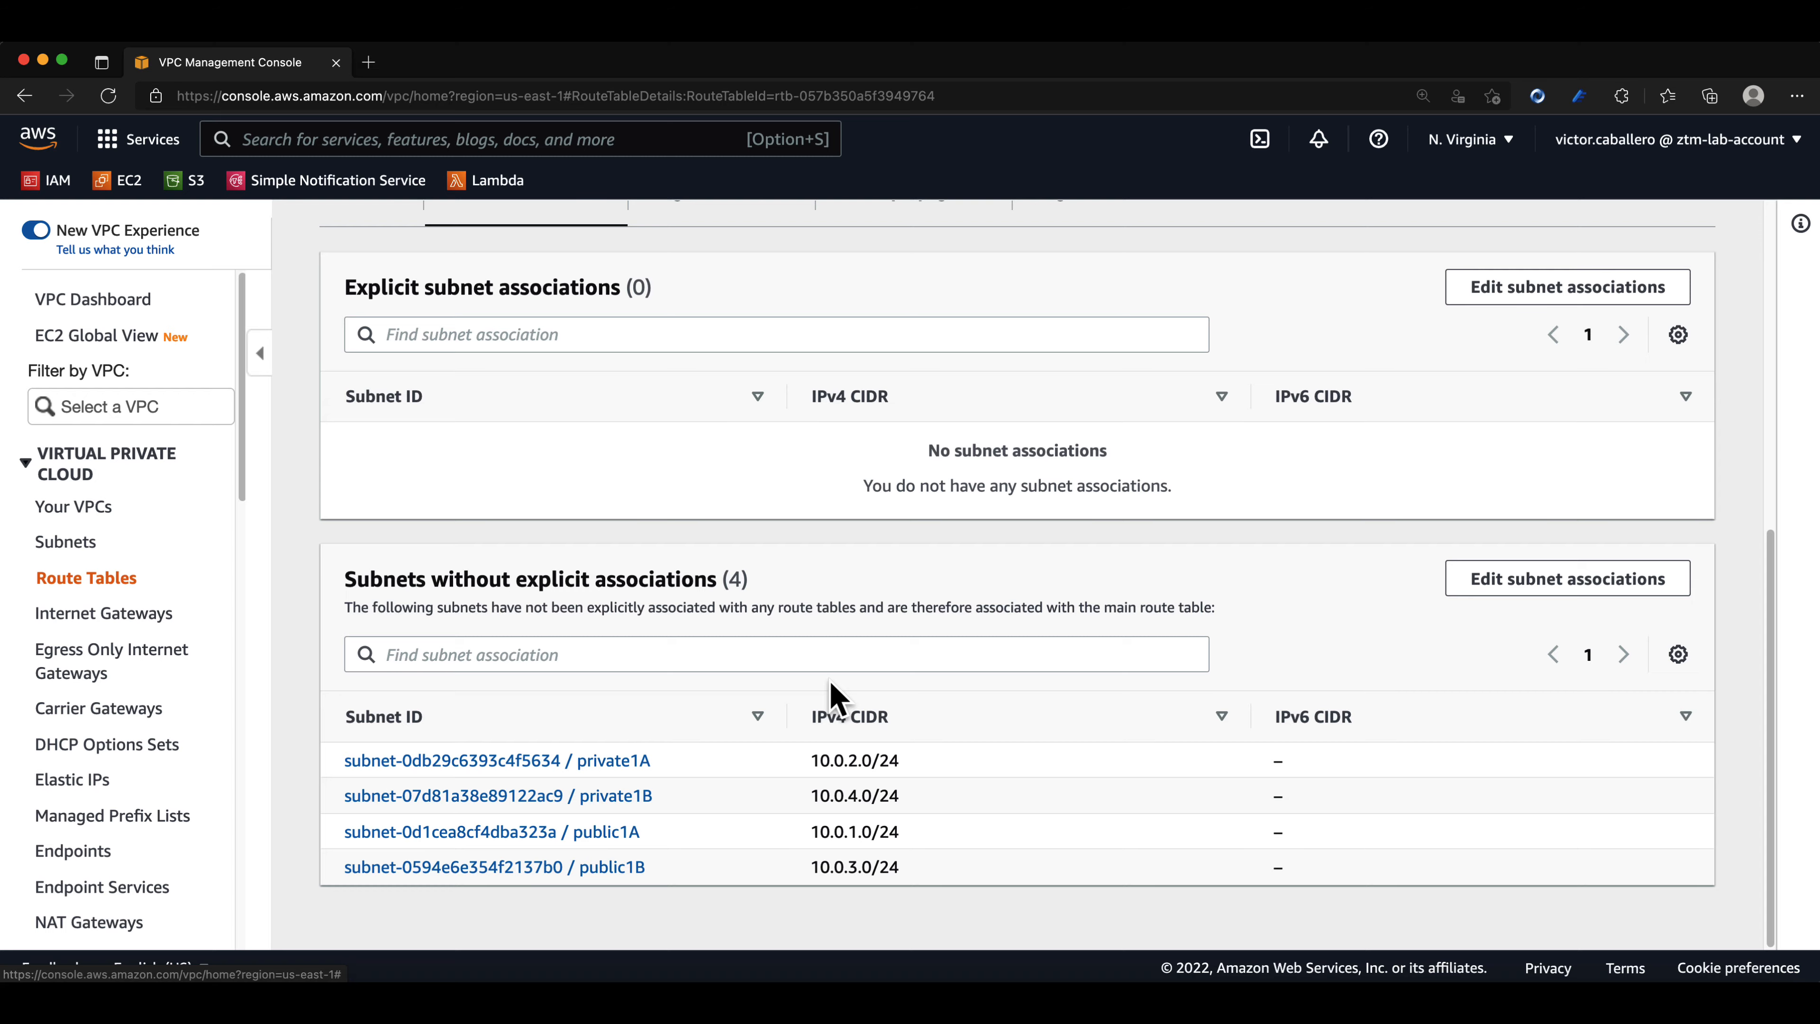
scroll(835, 699, up, 10)
Create a route table named privateRT in ztmVPC and return to the route table list
click(425, 244)
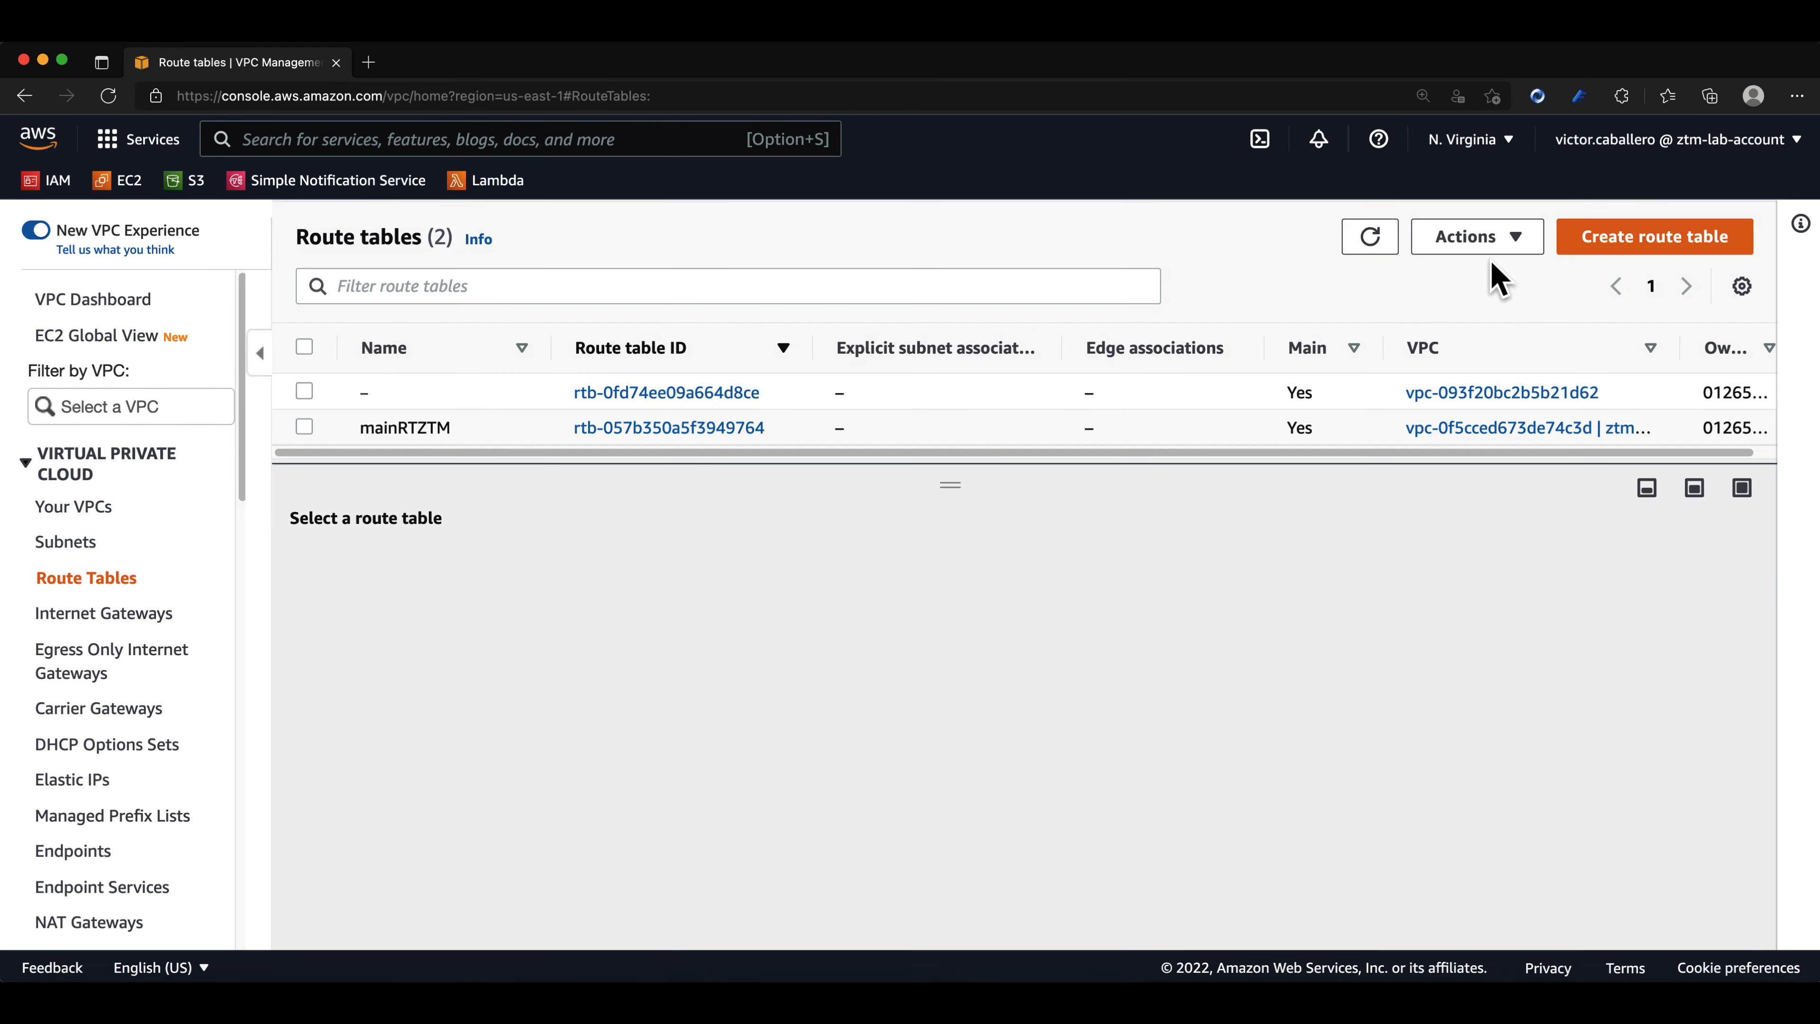
click(1595, 240)
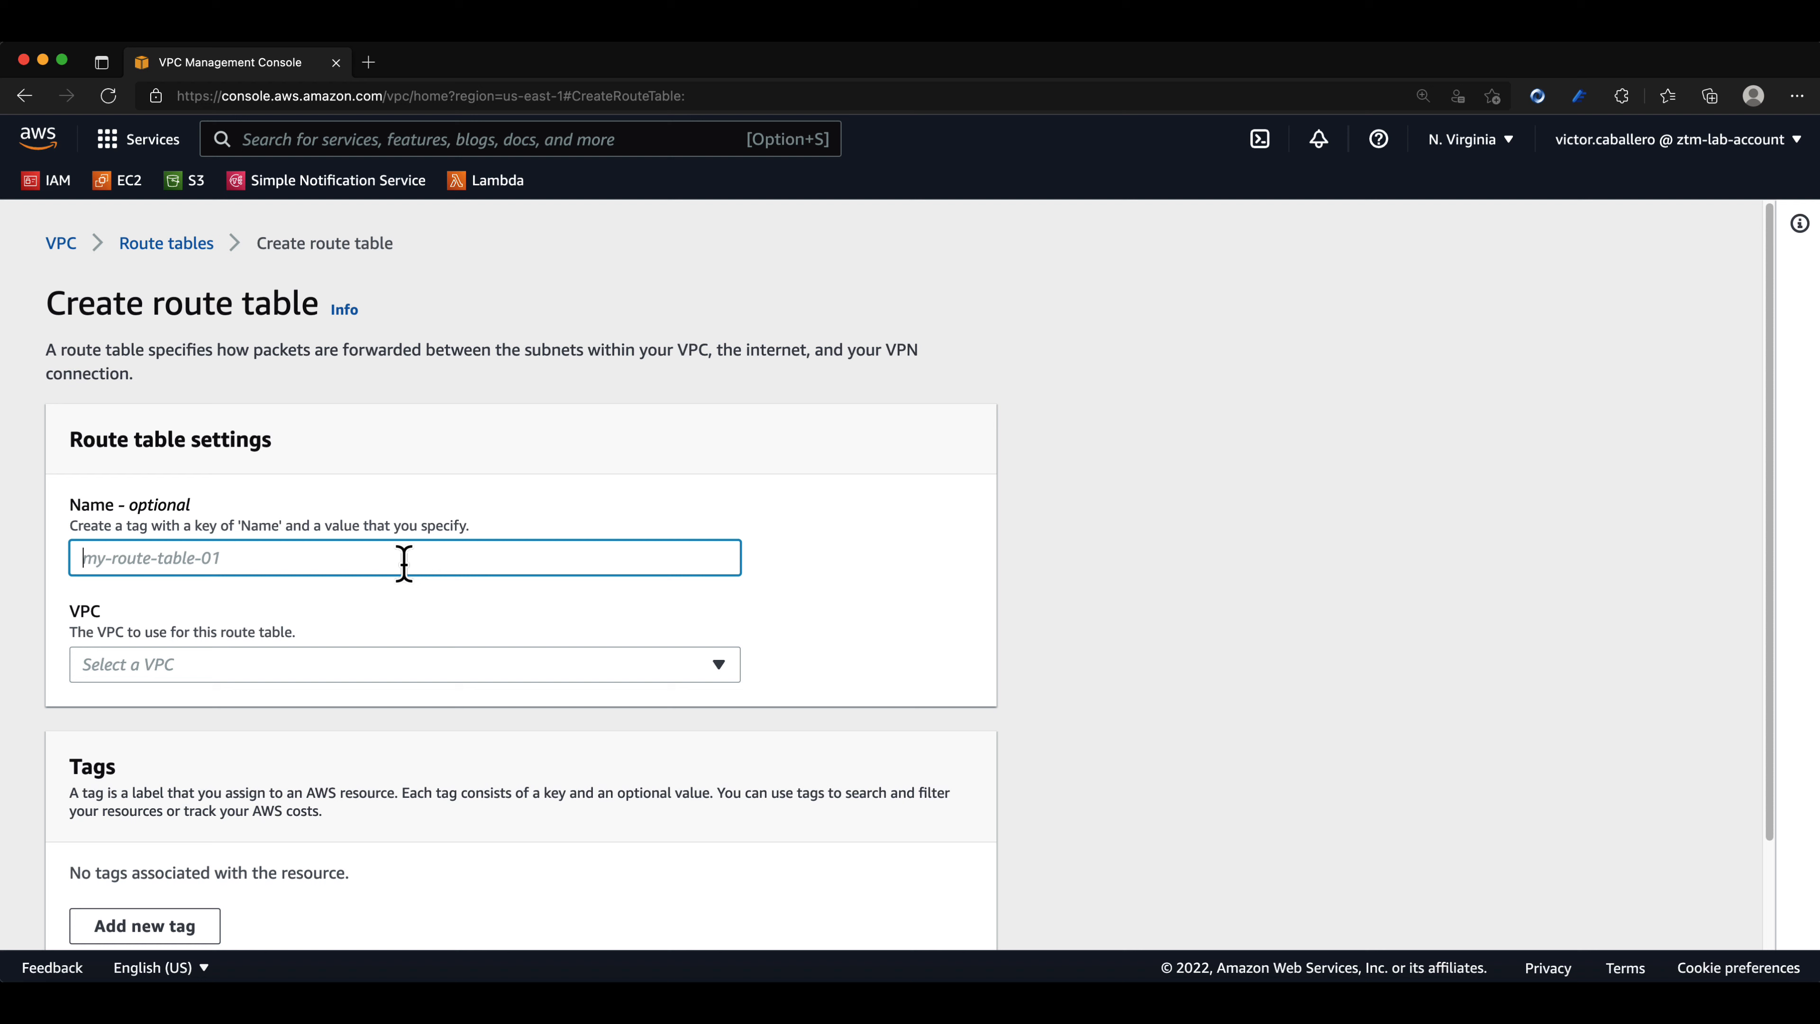
text(privateRT)
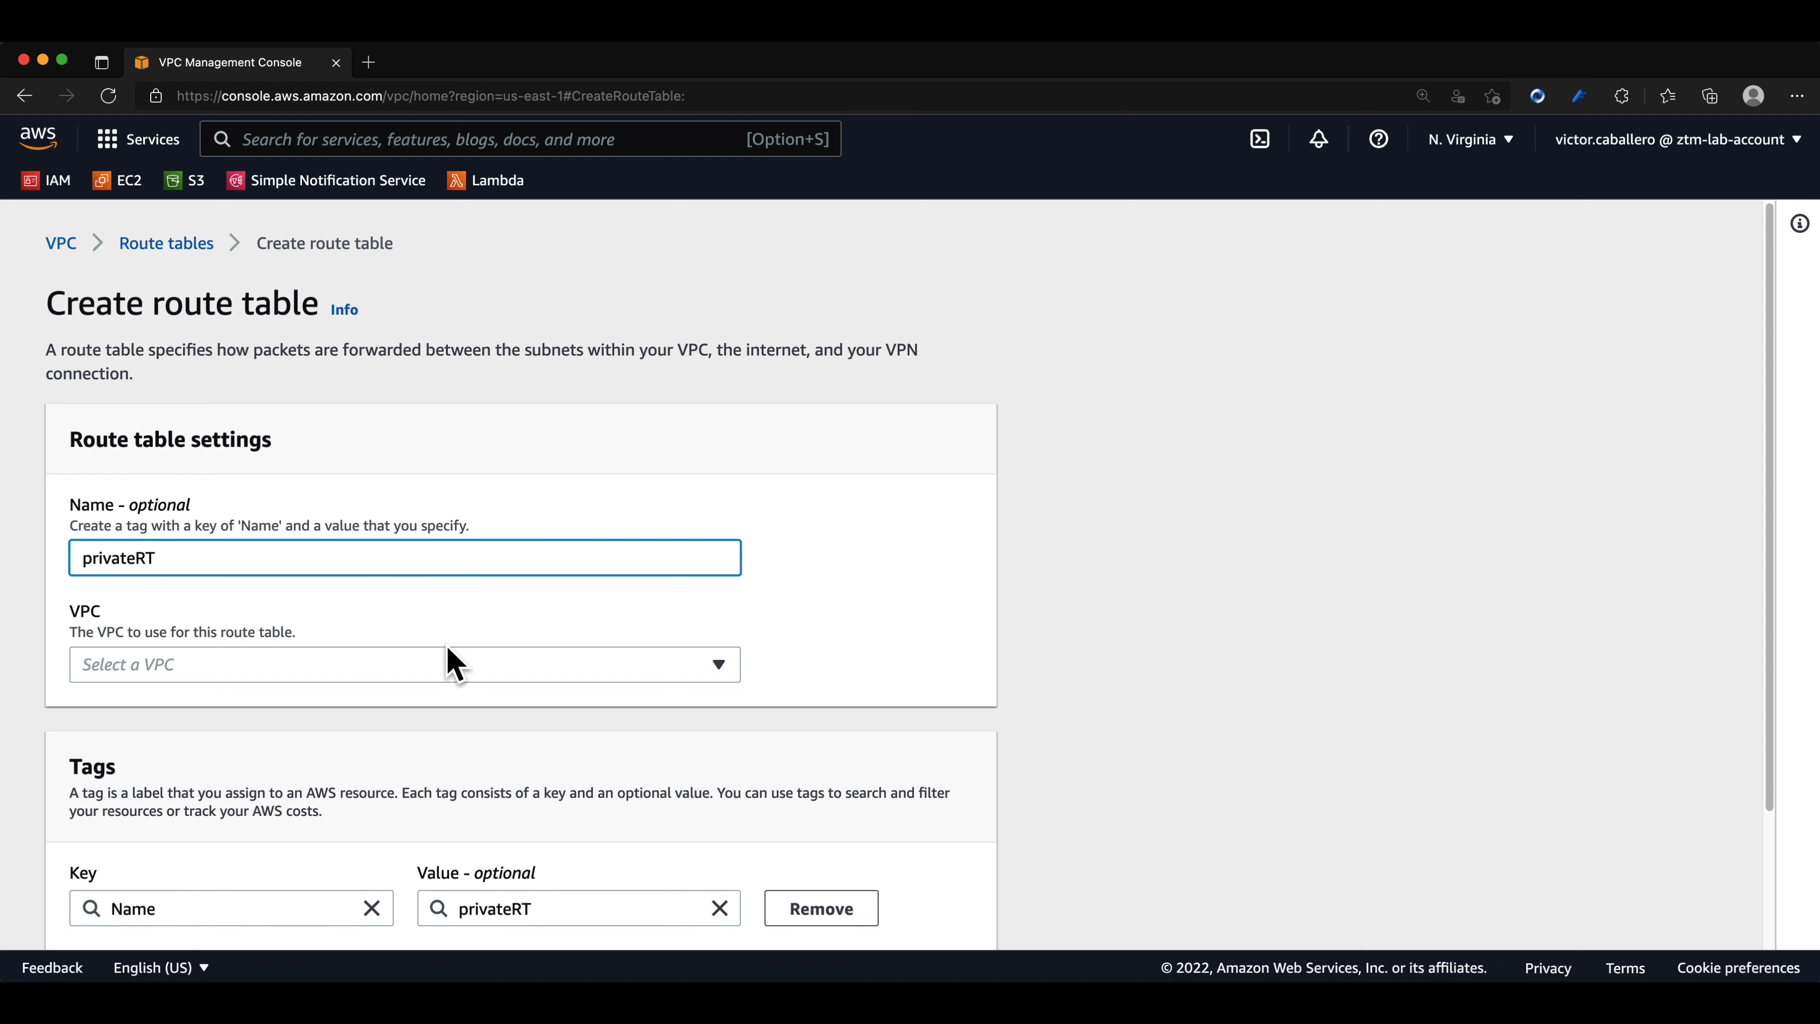
click(440, 662)
click(361, 739)
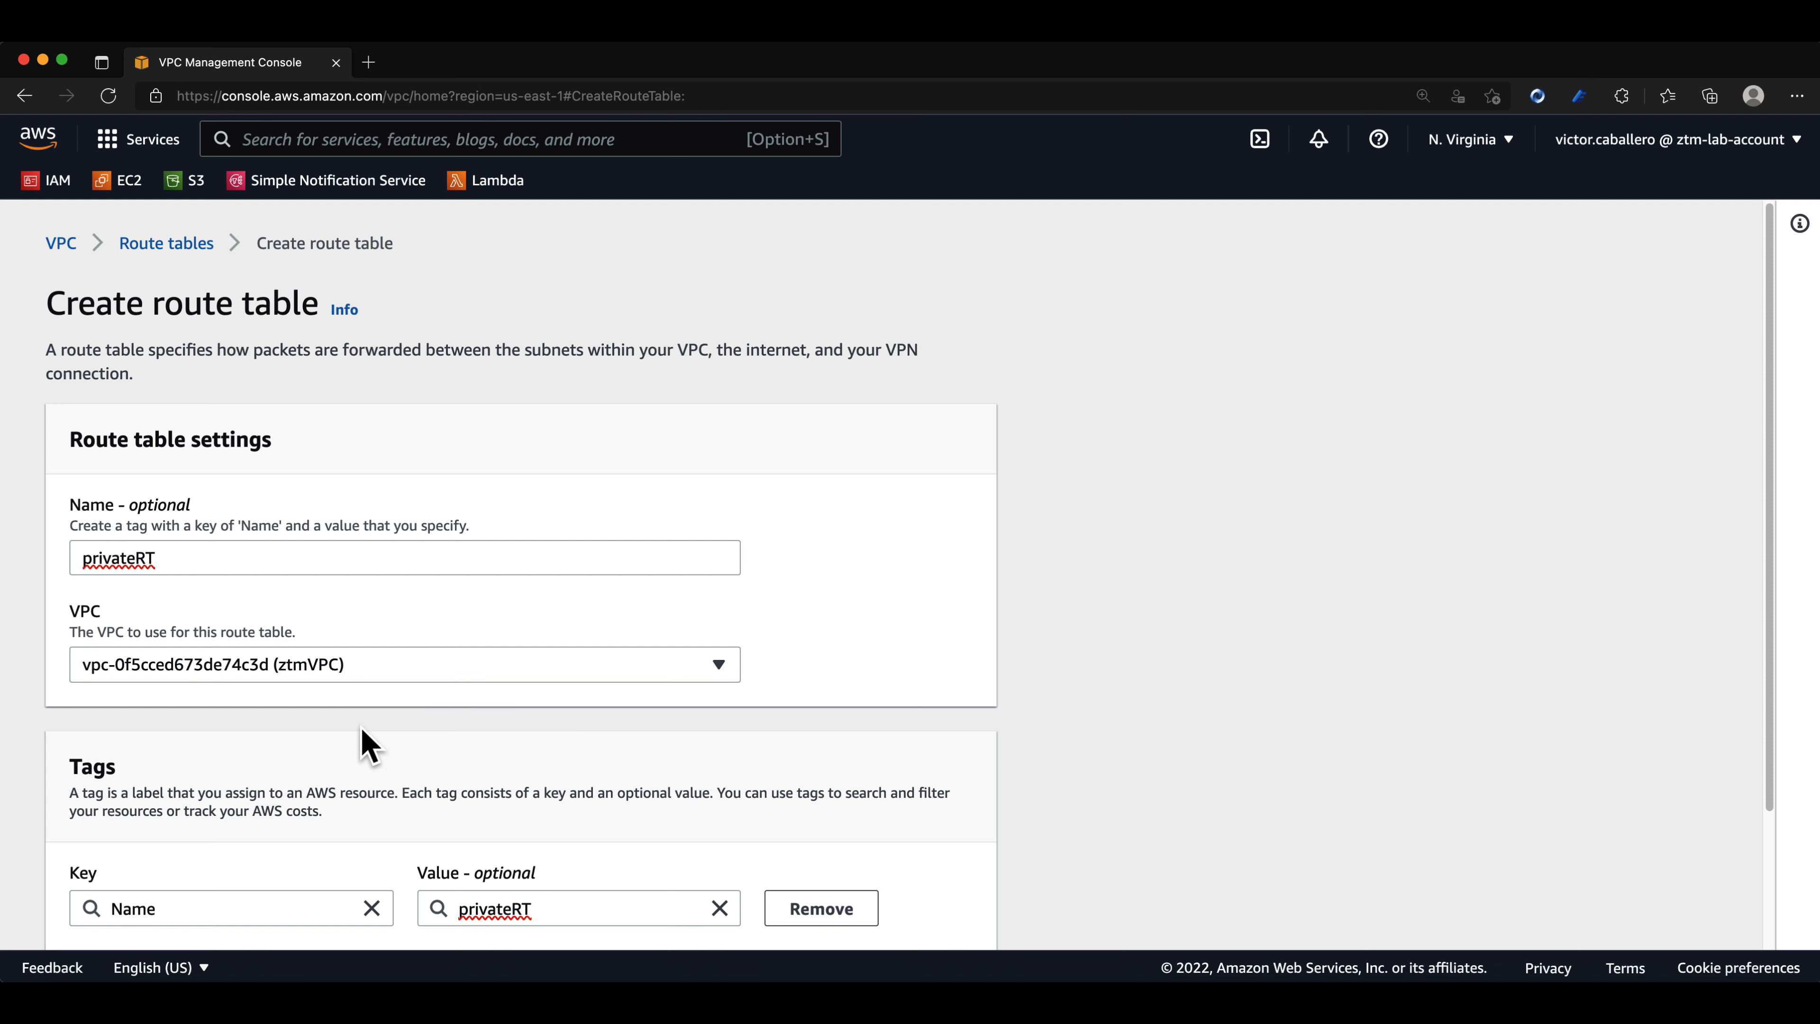
scroll(473, 727, down, 3)
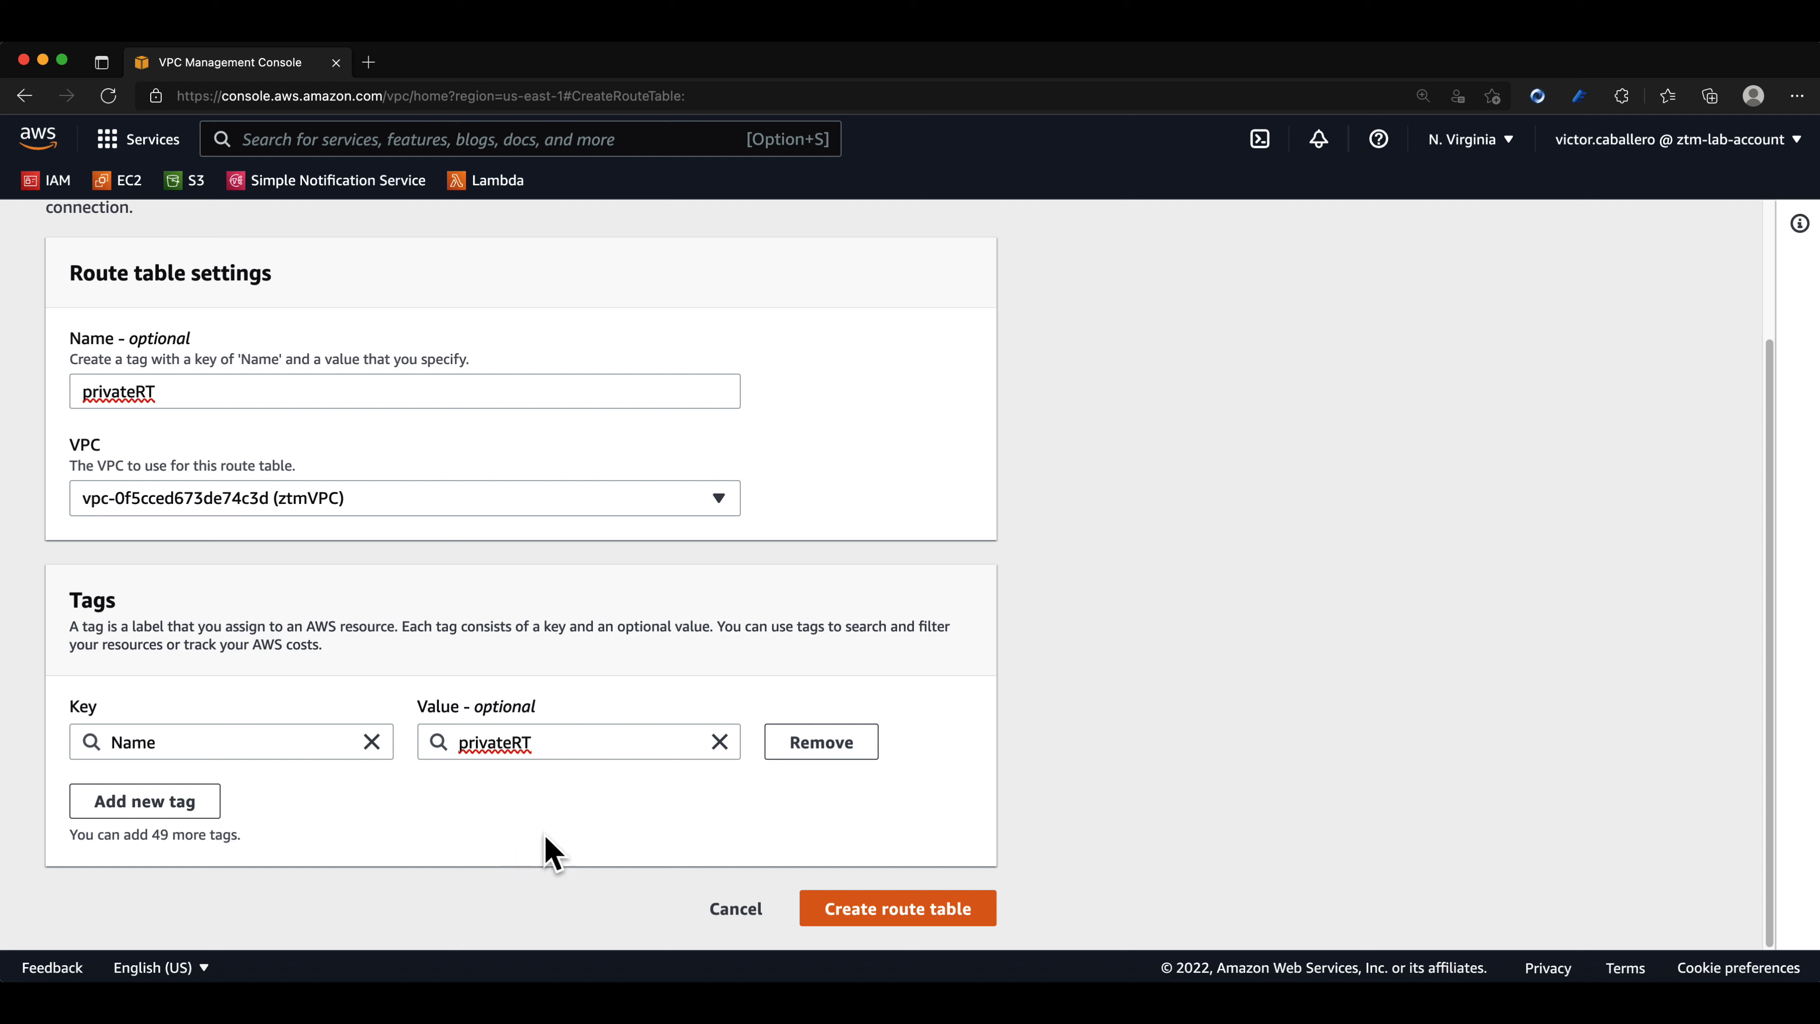
click(897, 911)
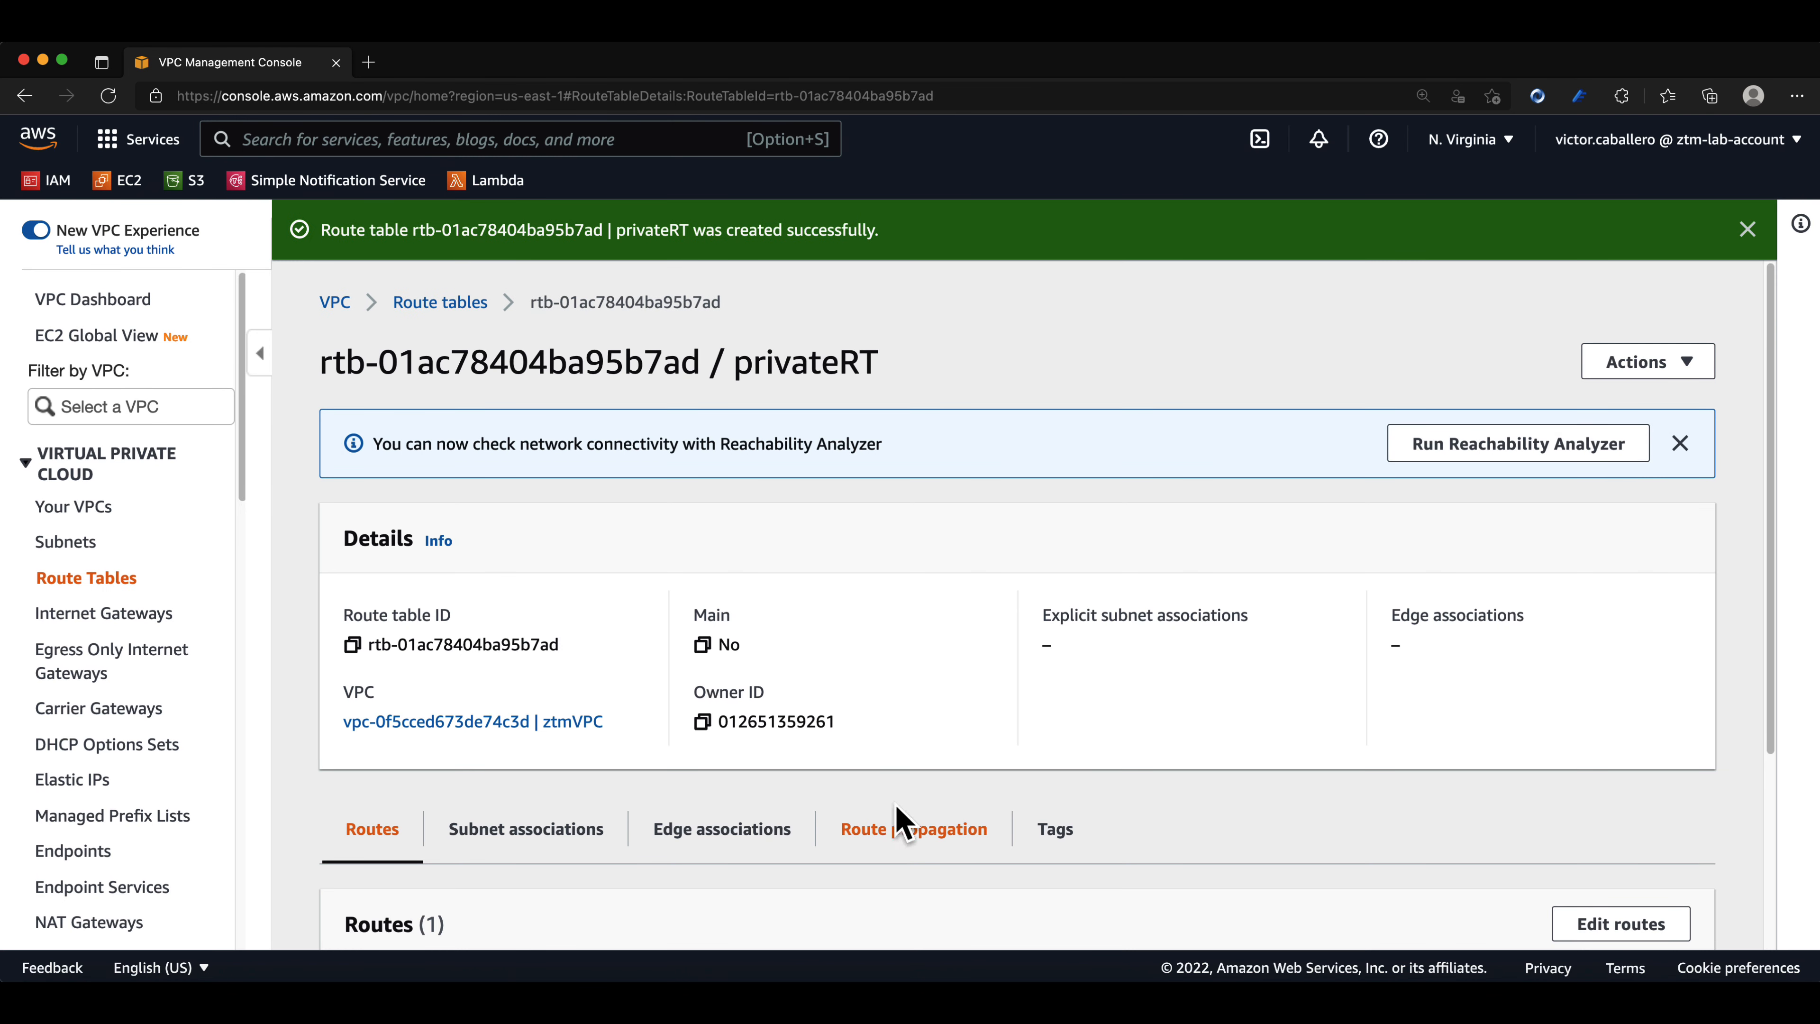
click(1748, 229)
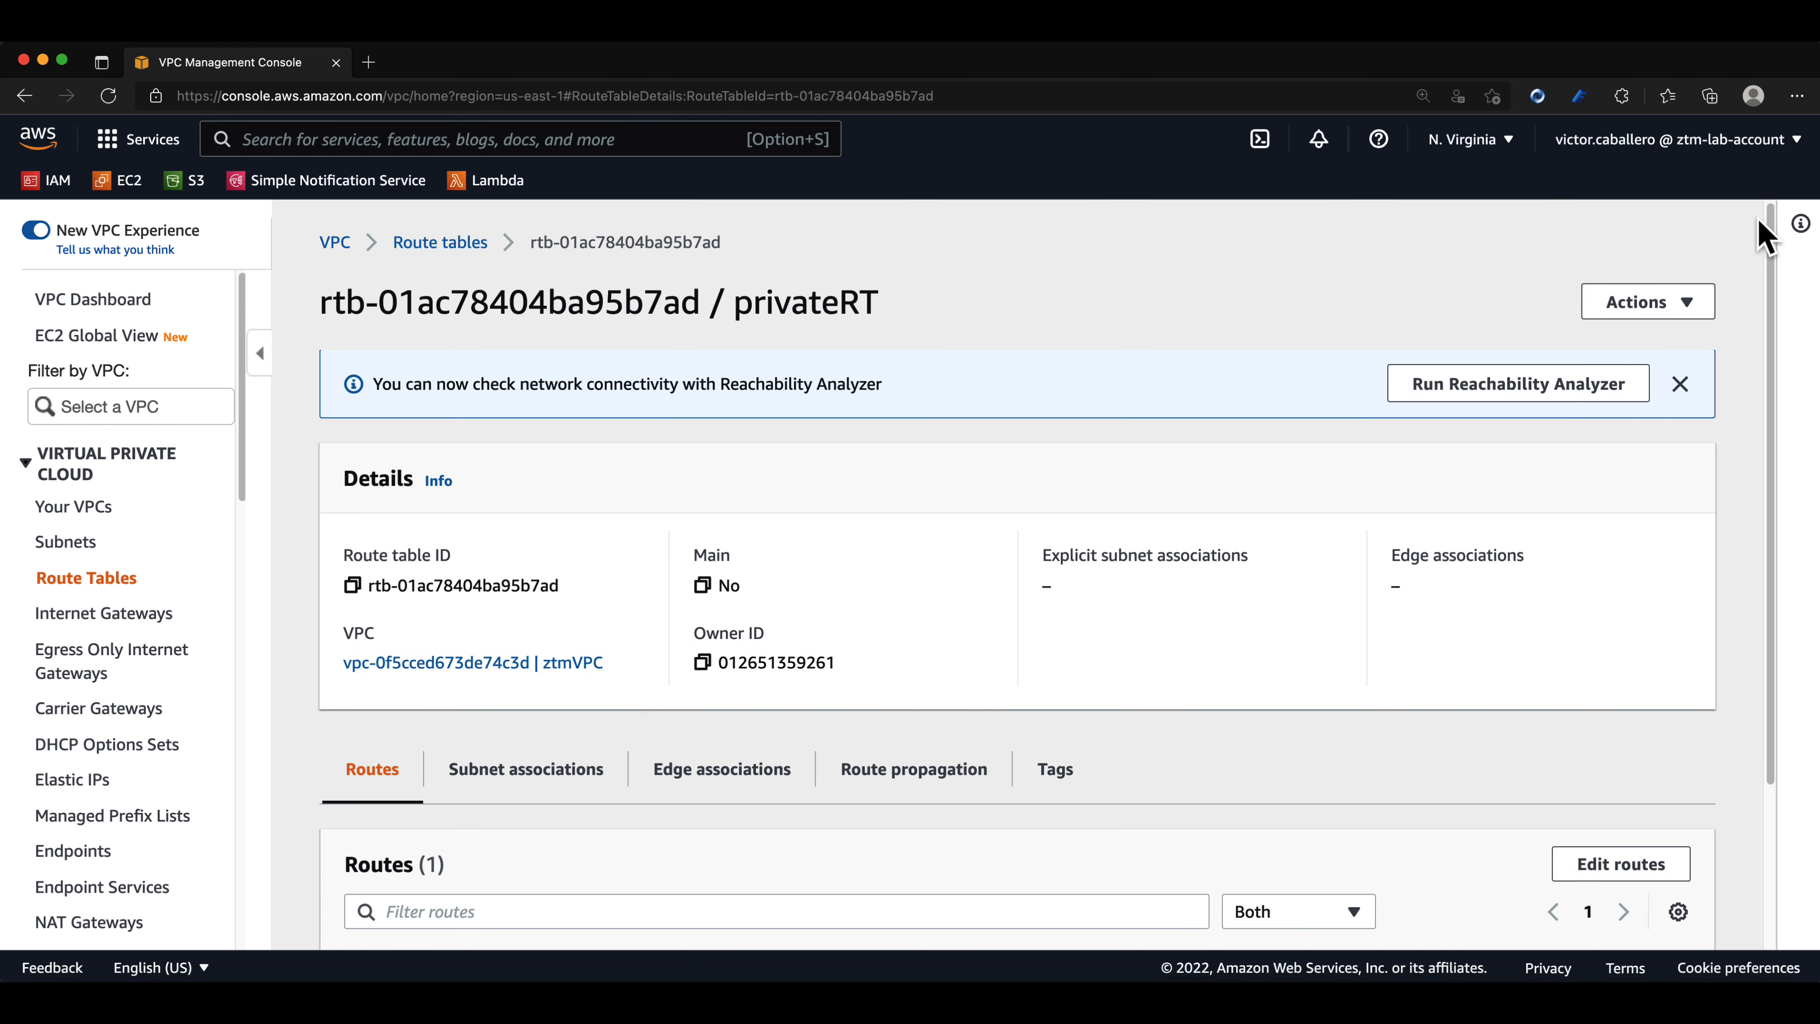
click(422, 246)
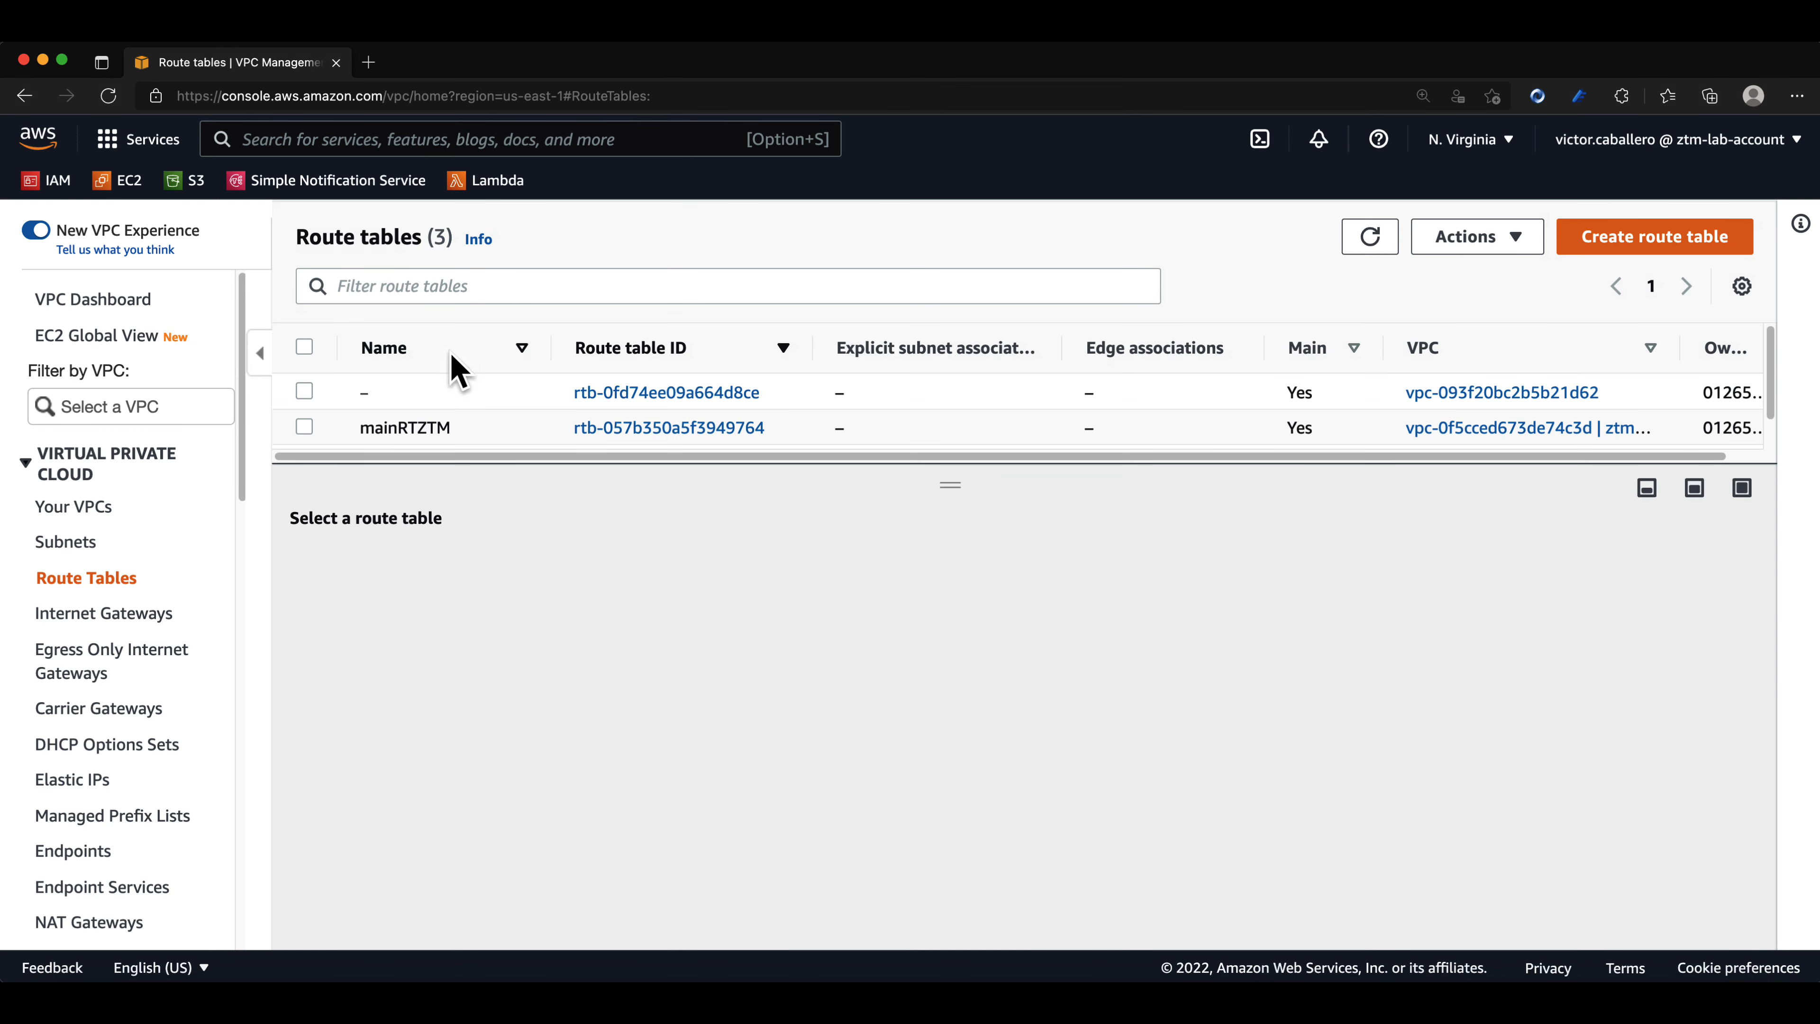
Associate the private1A and private1B subnets explicitly with the privateRT route table and save the associations
scroll(616, 441, down, 1)
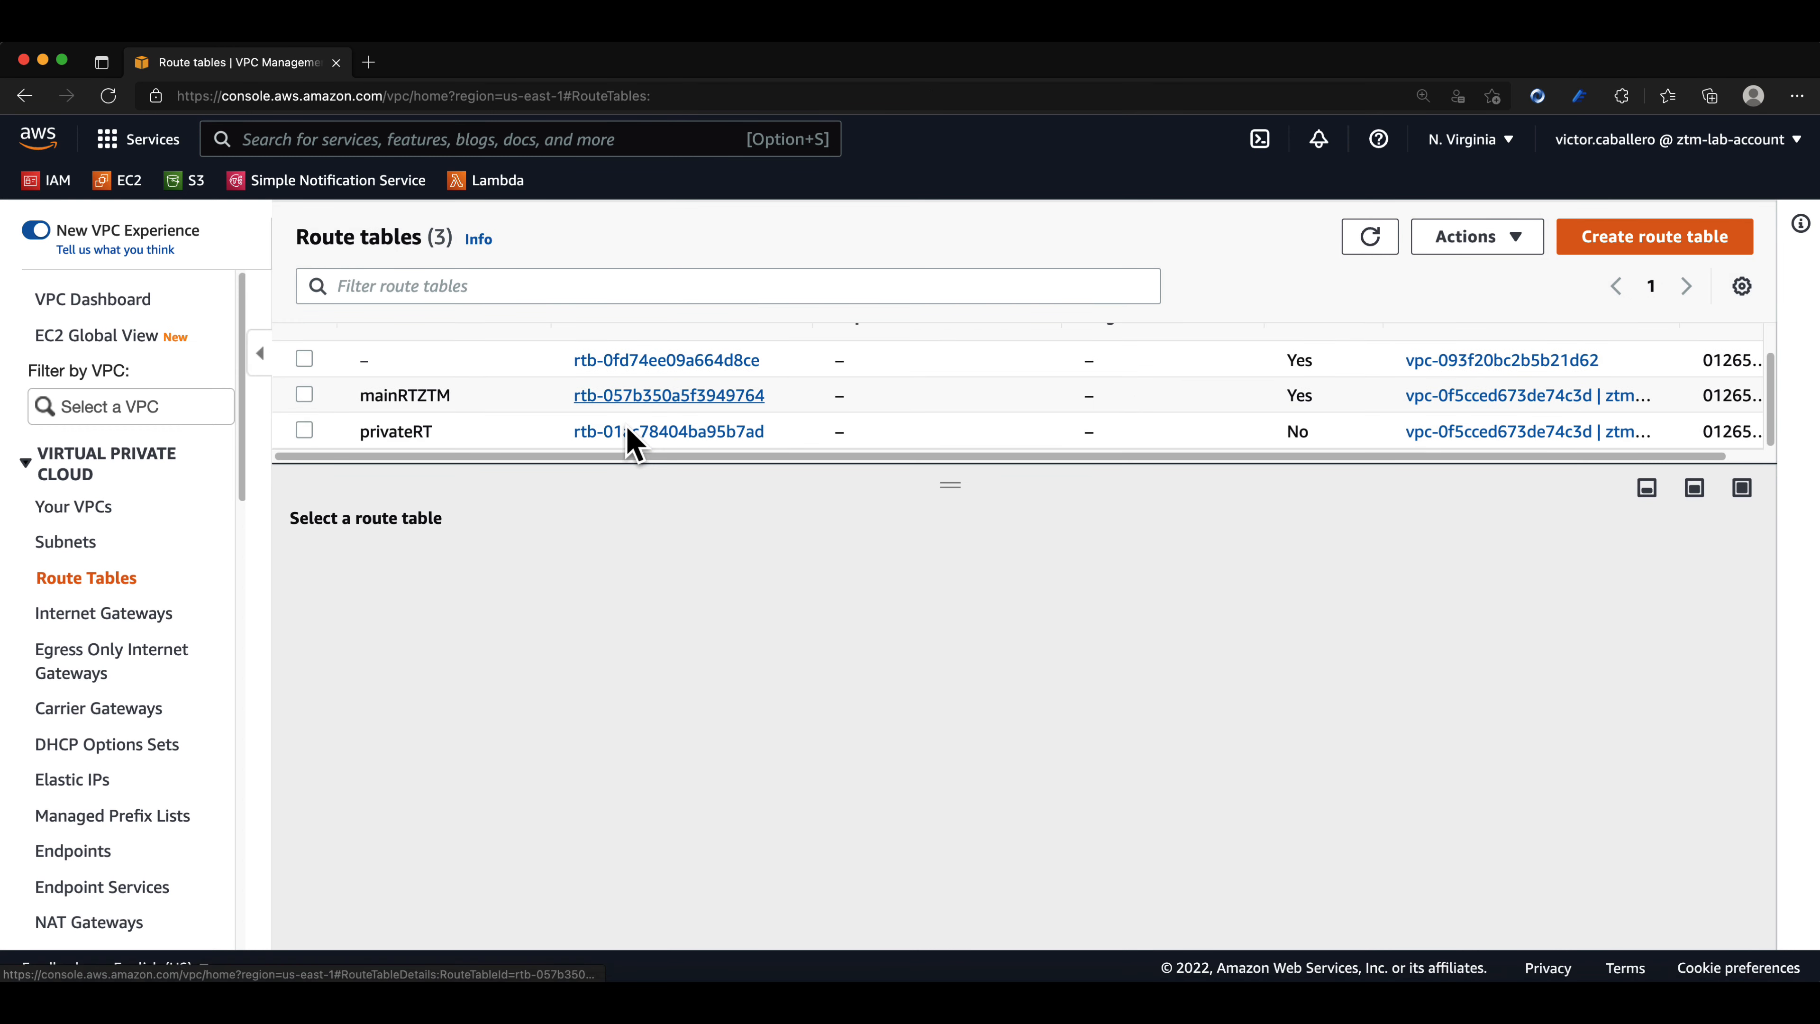
click(391, 429)
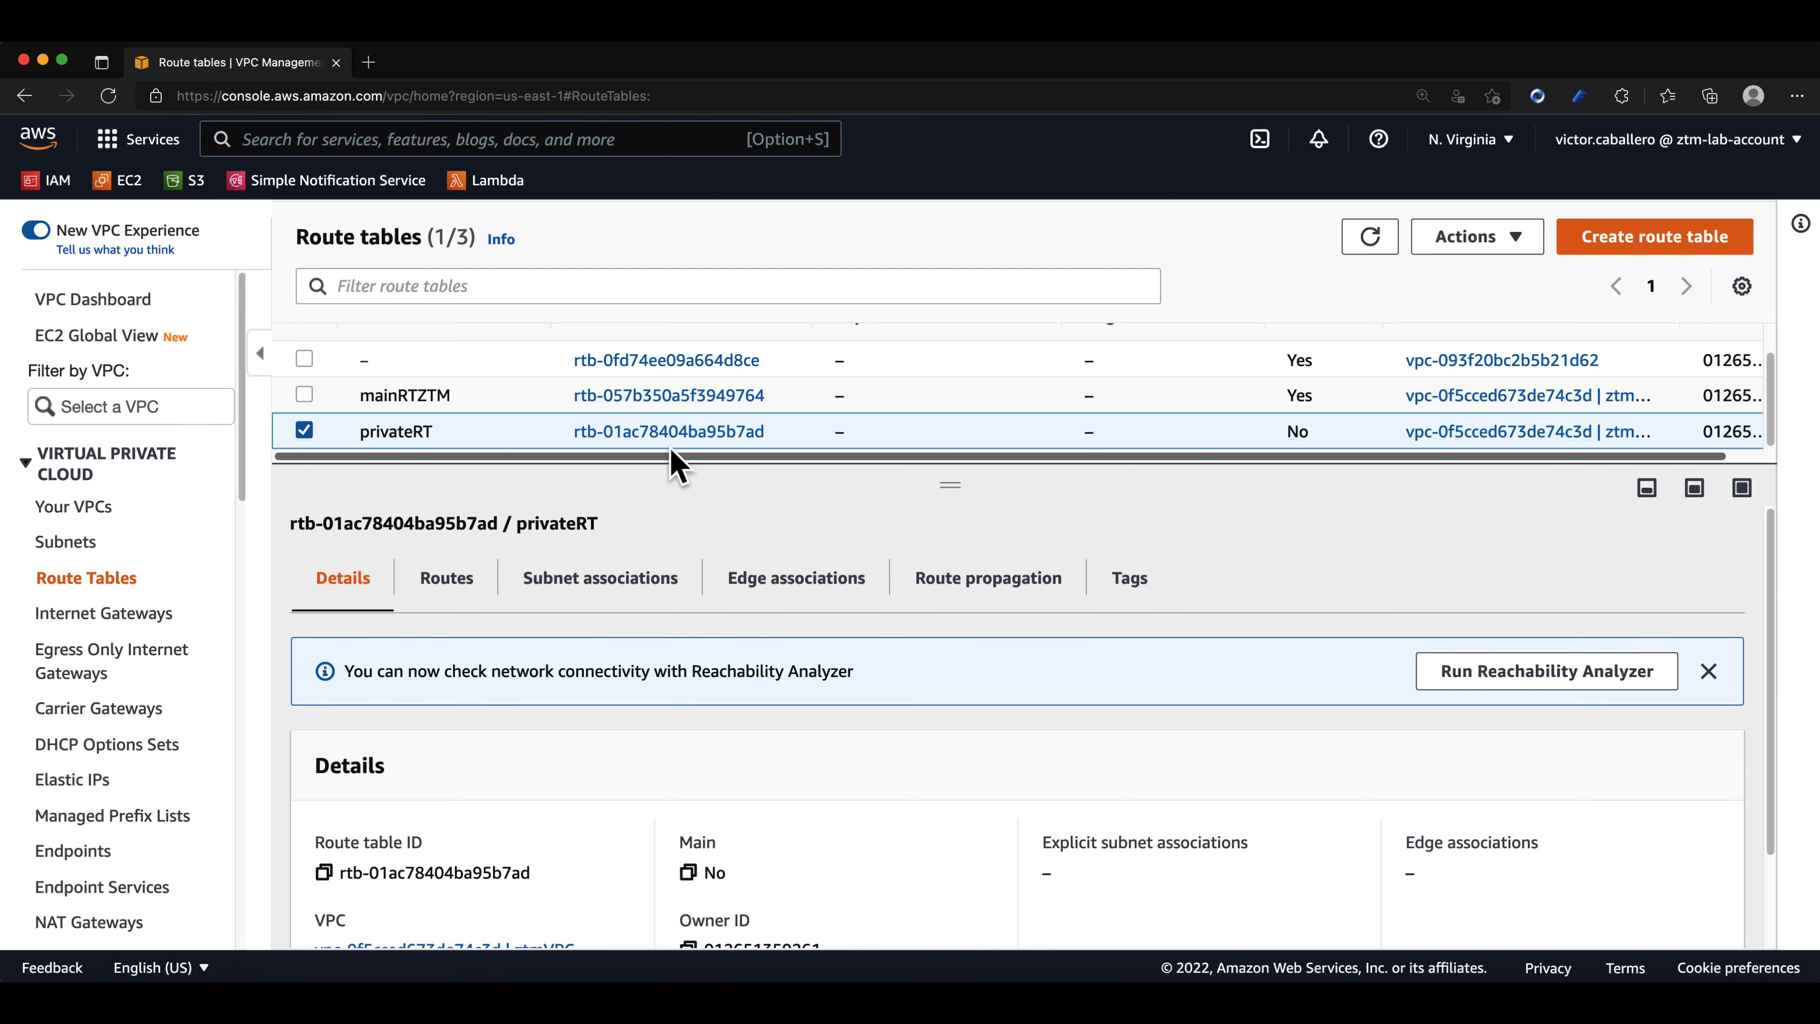
click(677, 433)
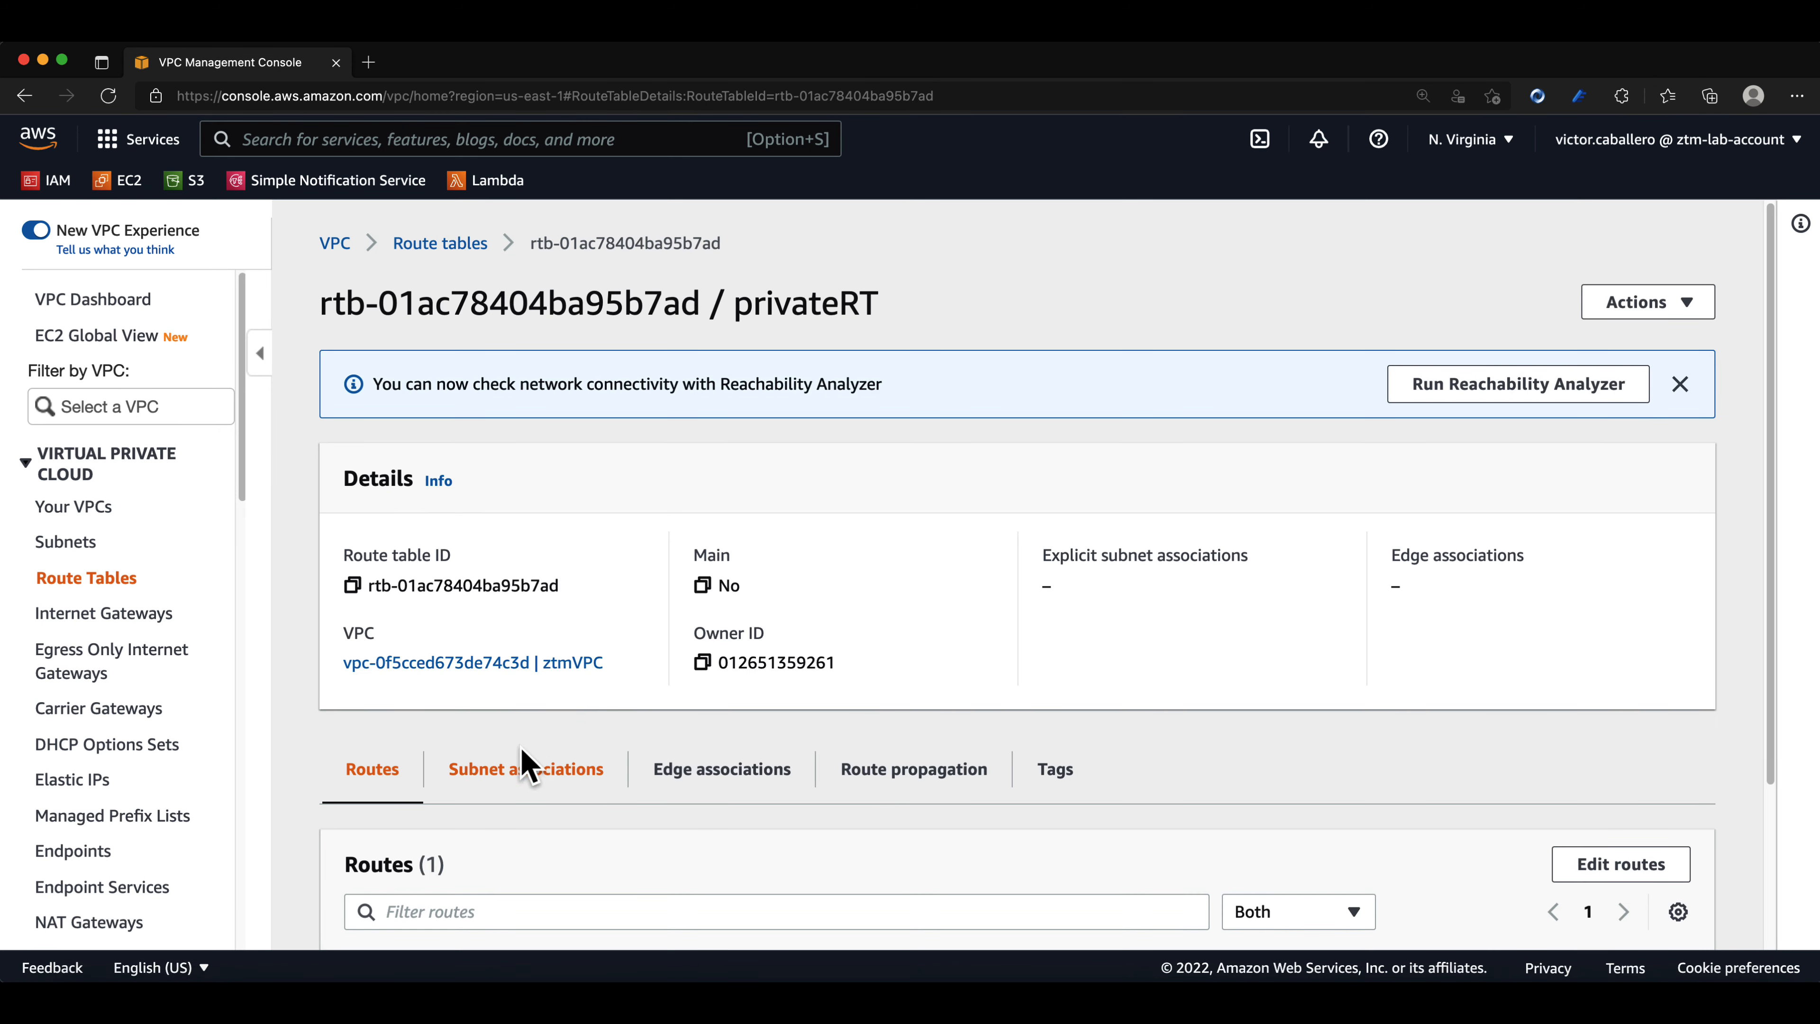
click(529, 767)
scroll(684, 727, down, 8)
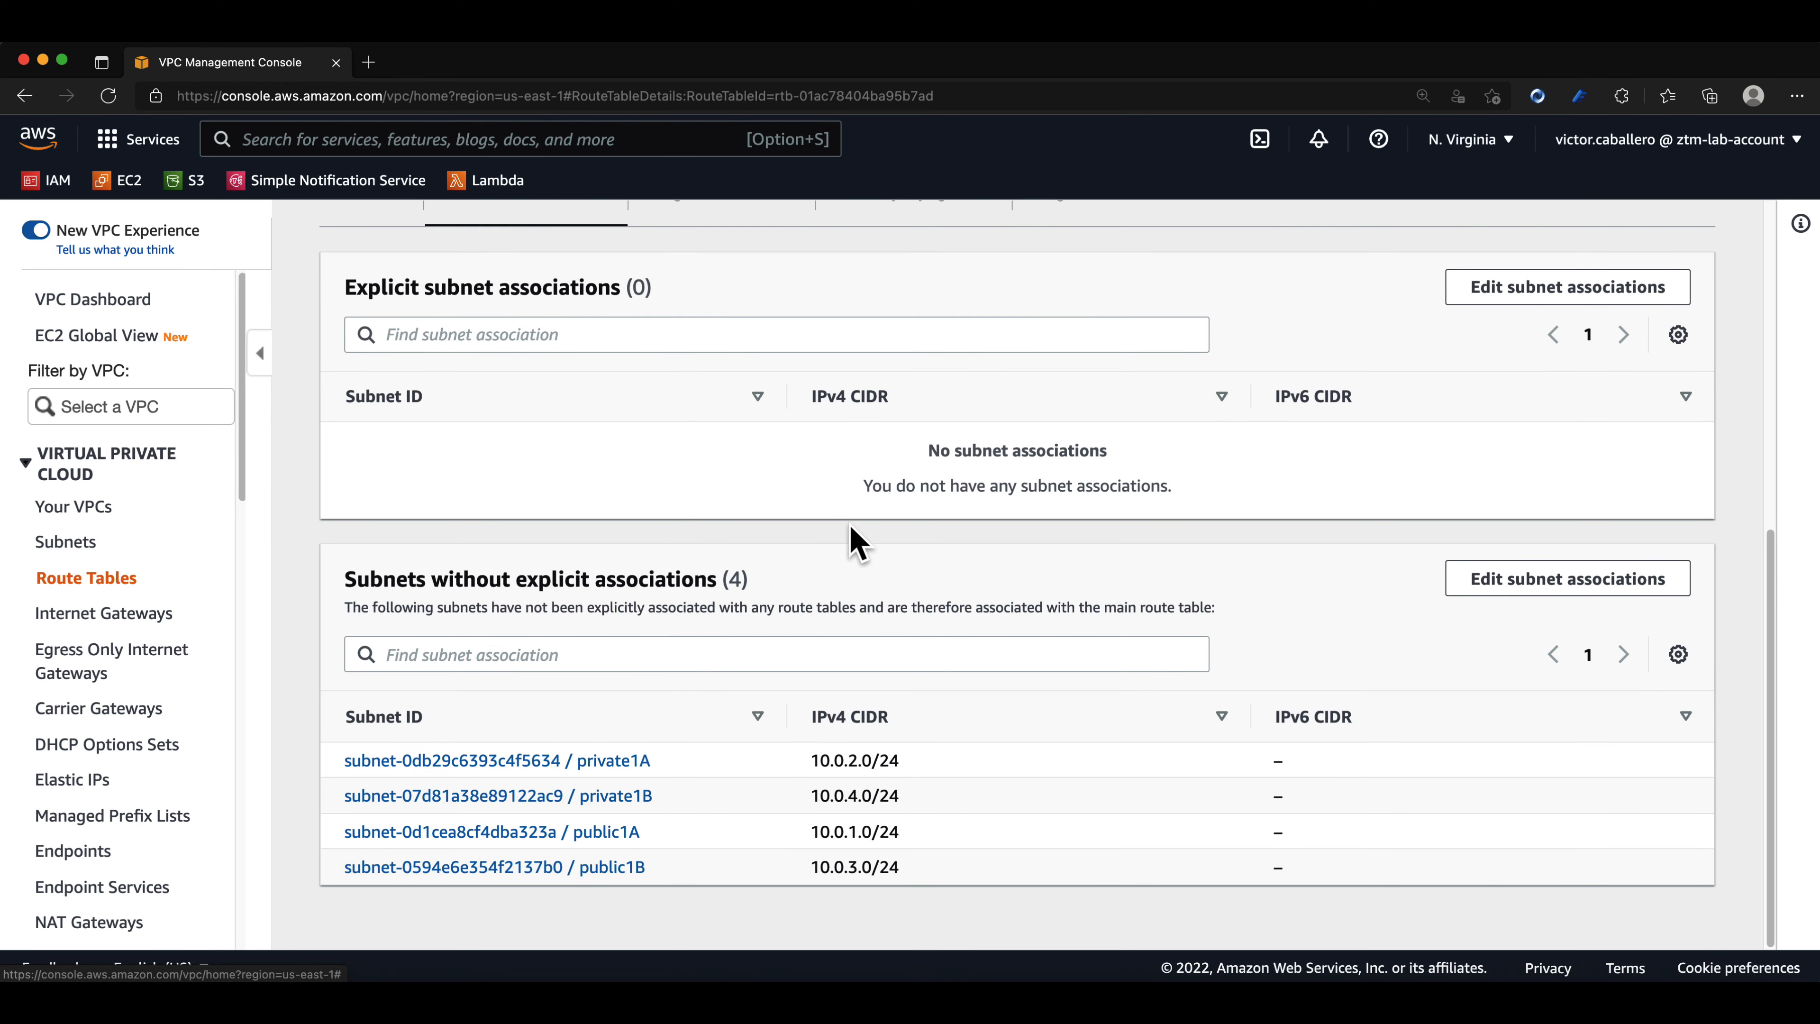
scroll(857, 543, up, 1)
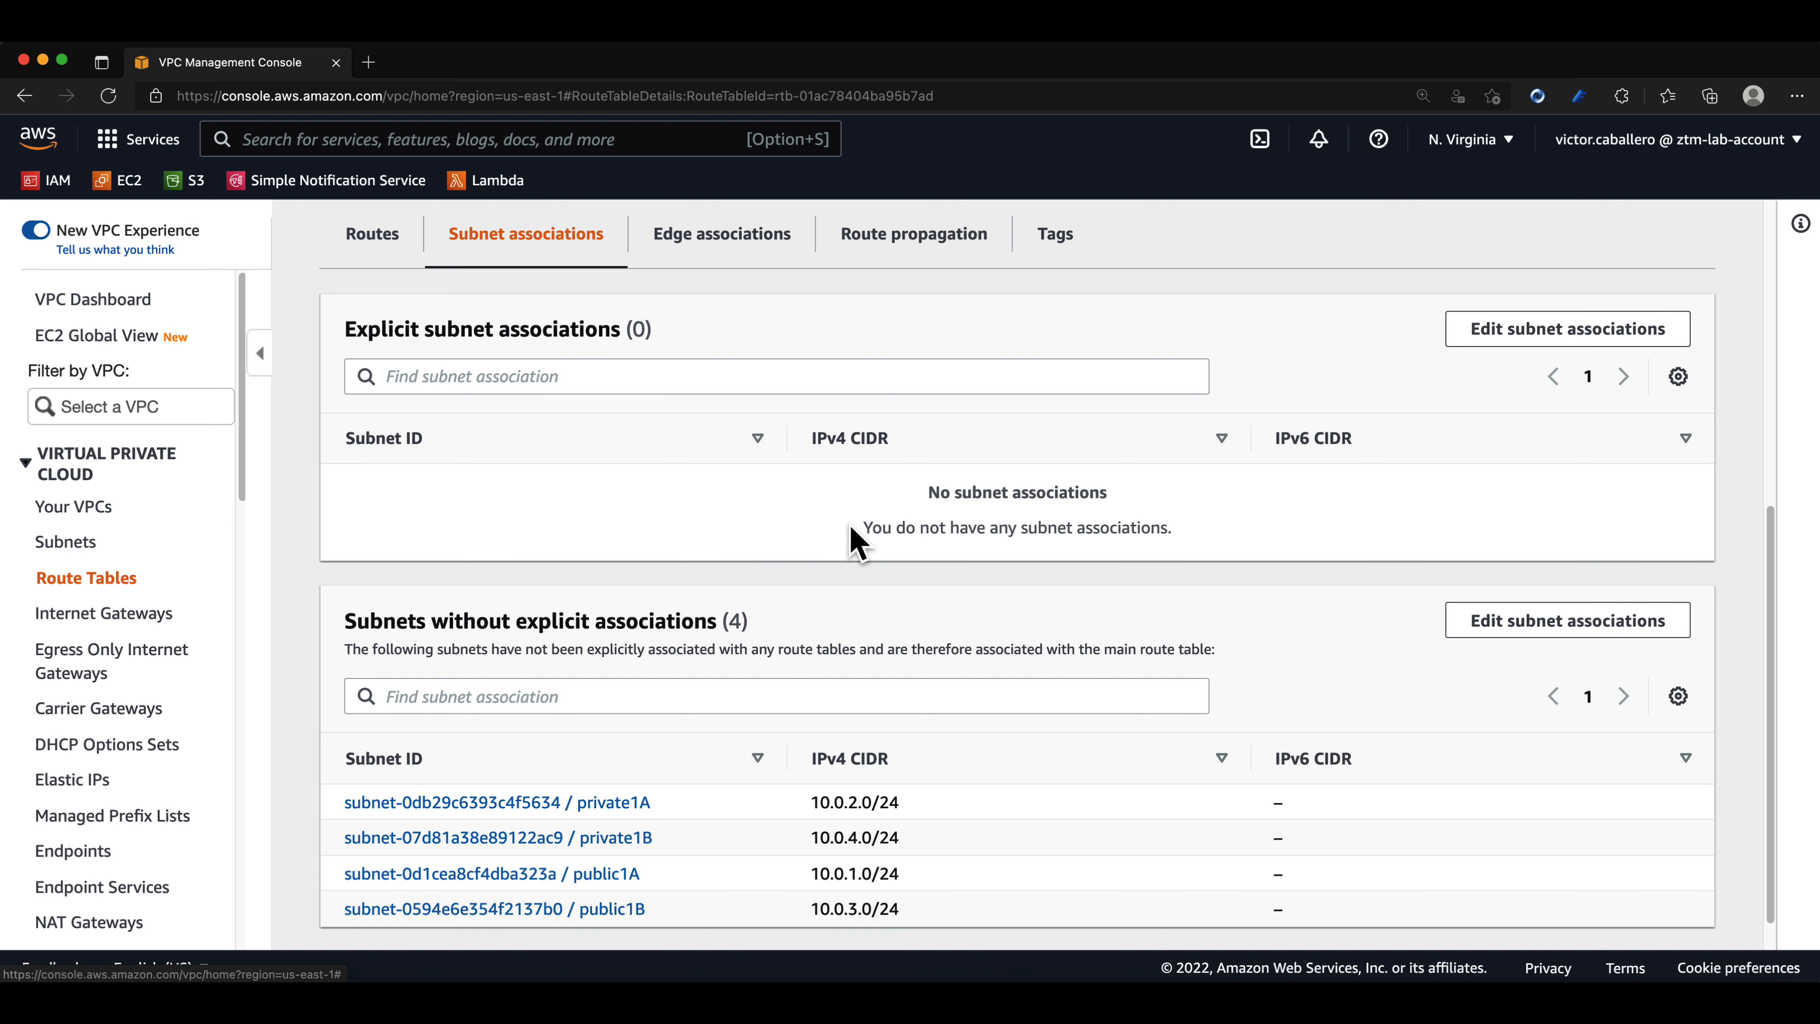
click(1466, 341)
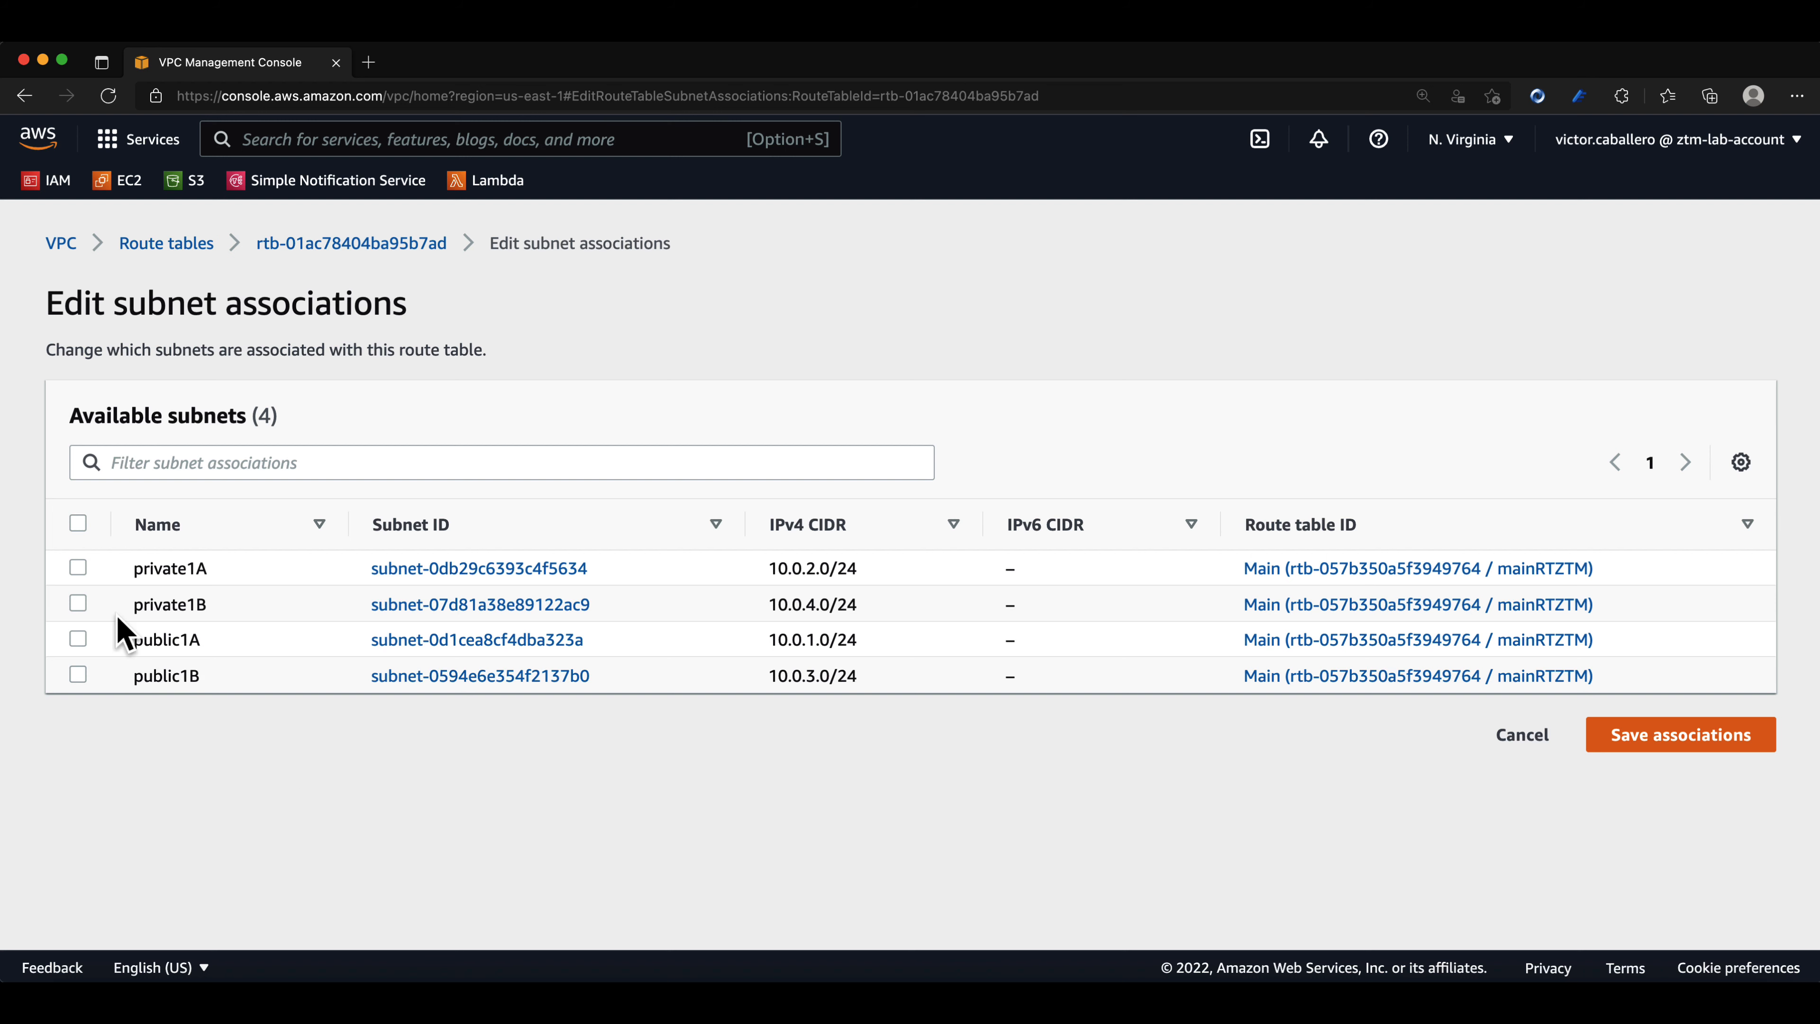
click(77, 567)
click(77, 602)
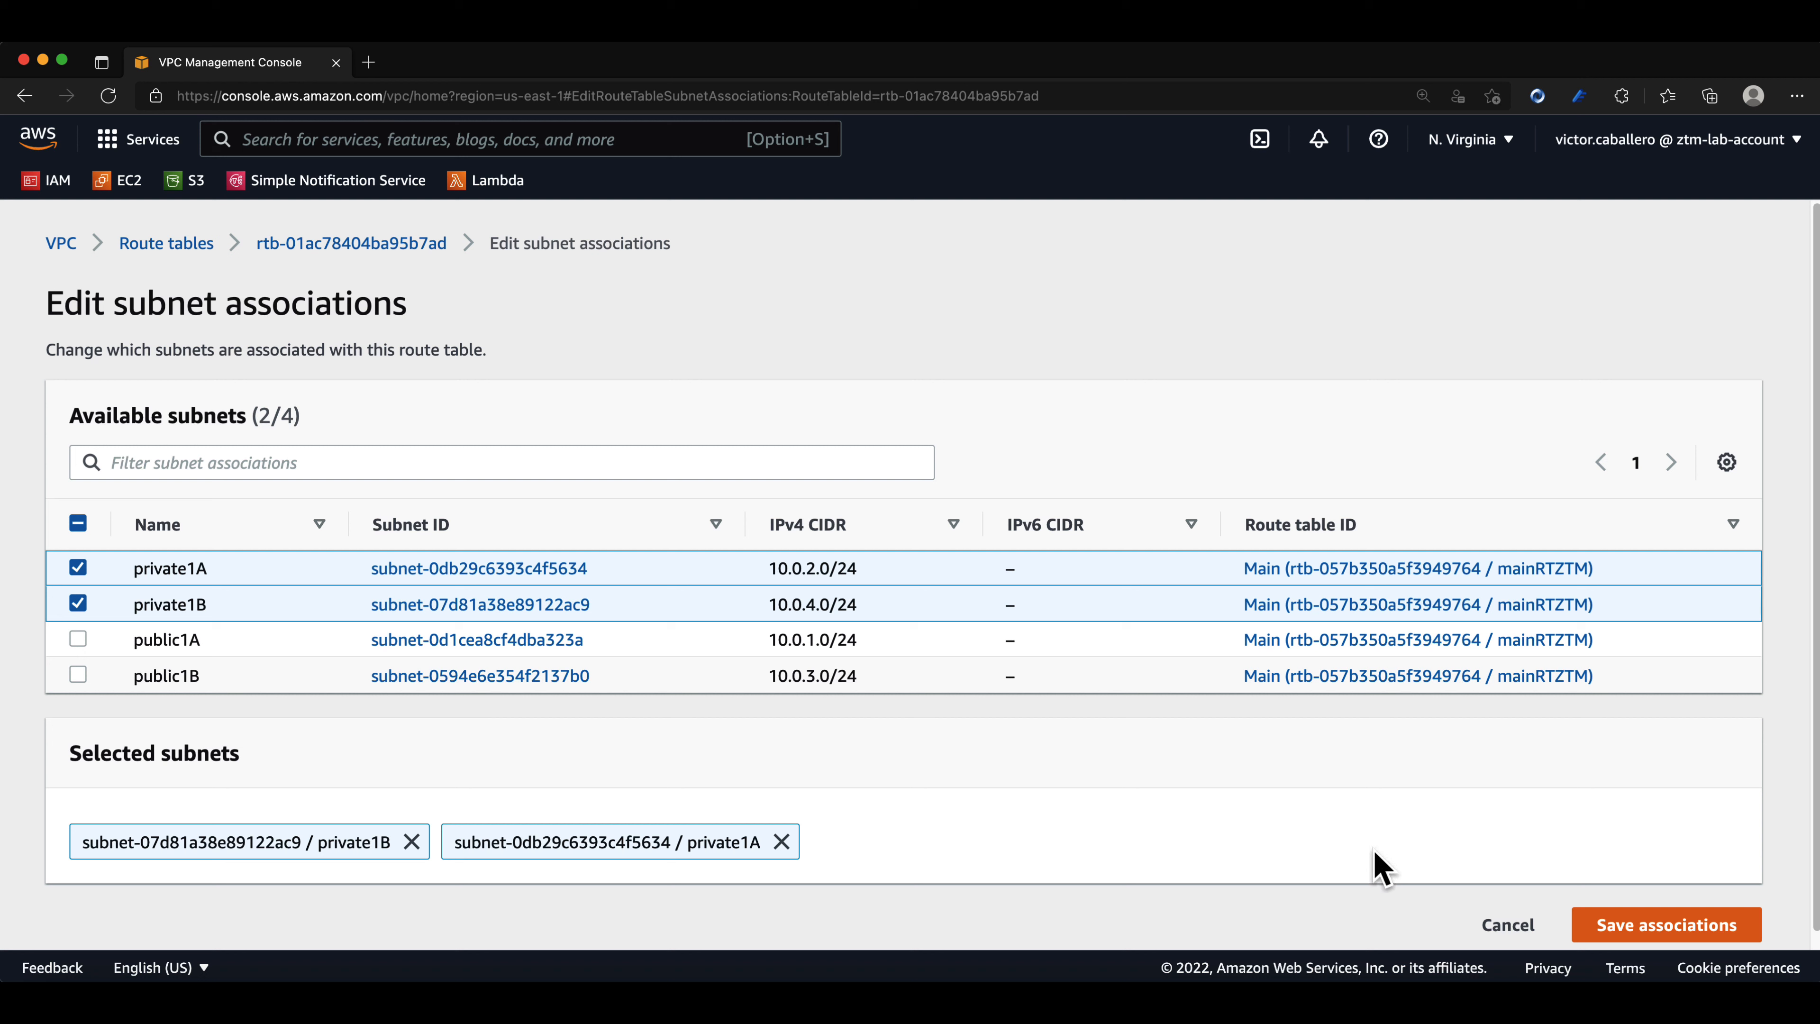
click(1636, 926)
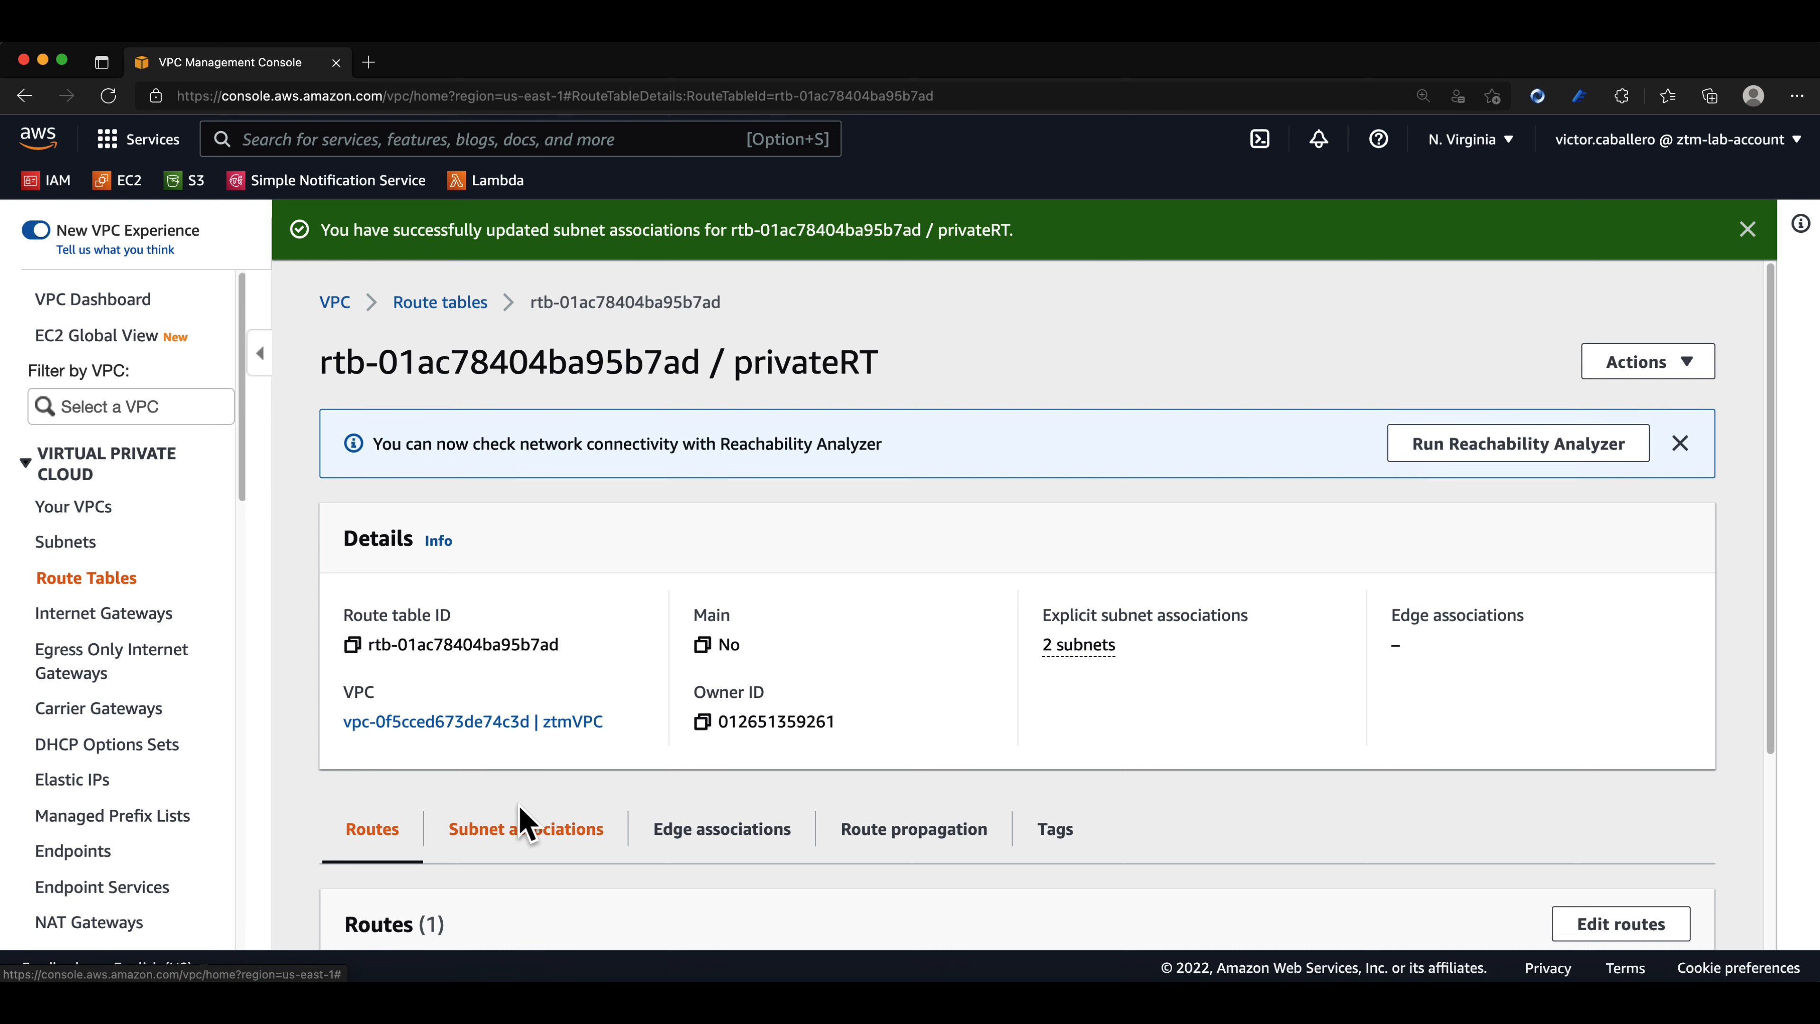
Examine privateRT's explicit subnet associations and the subnets without explicit associations, and dismiss the notification
click(521, 821)
scroll(589, 768, down, 4)
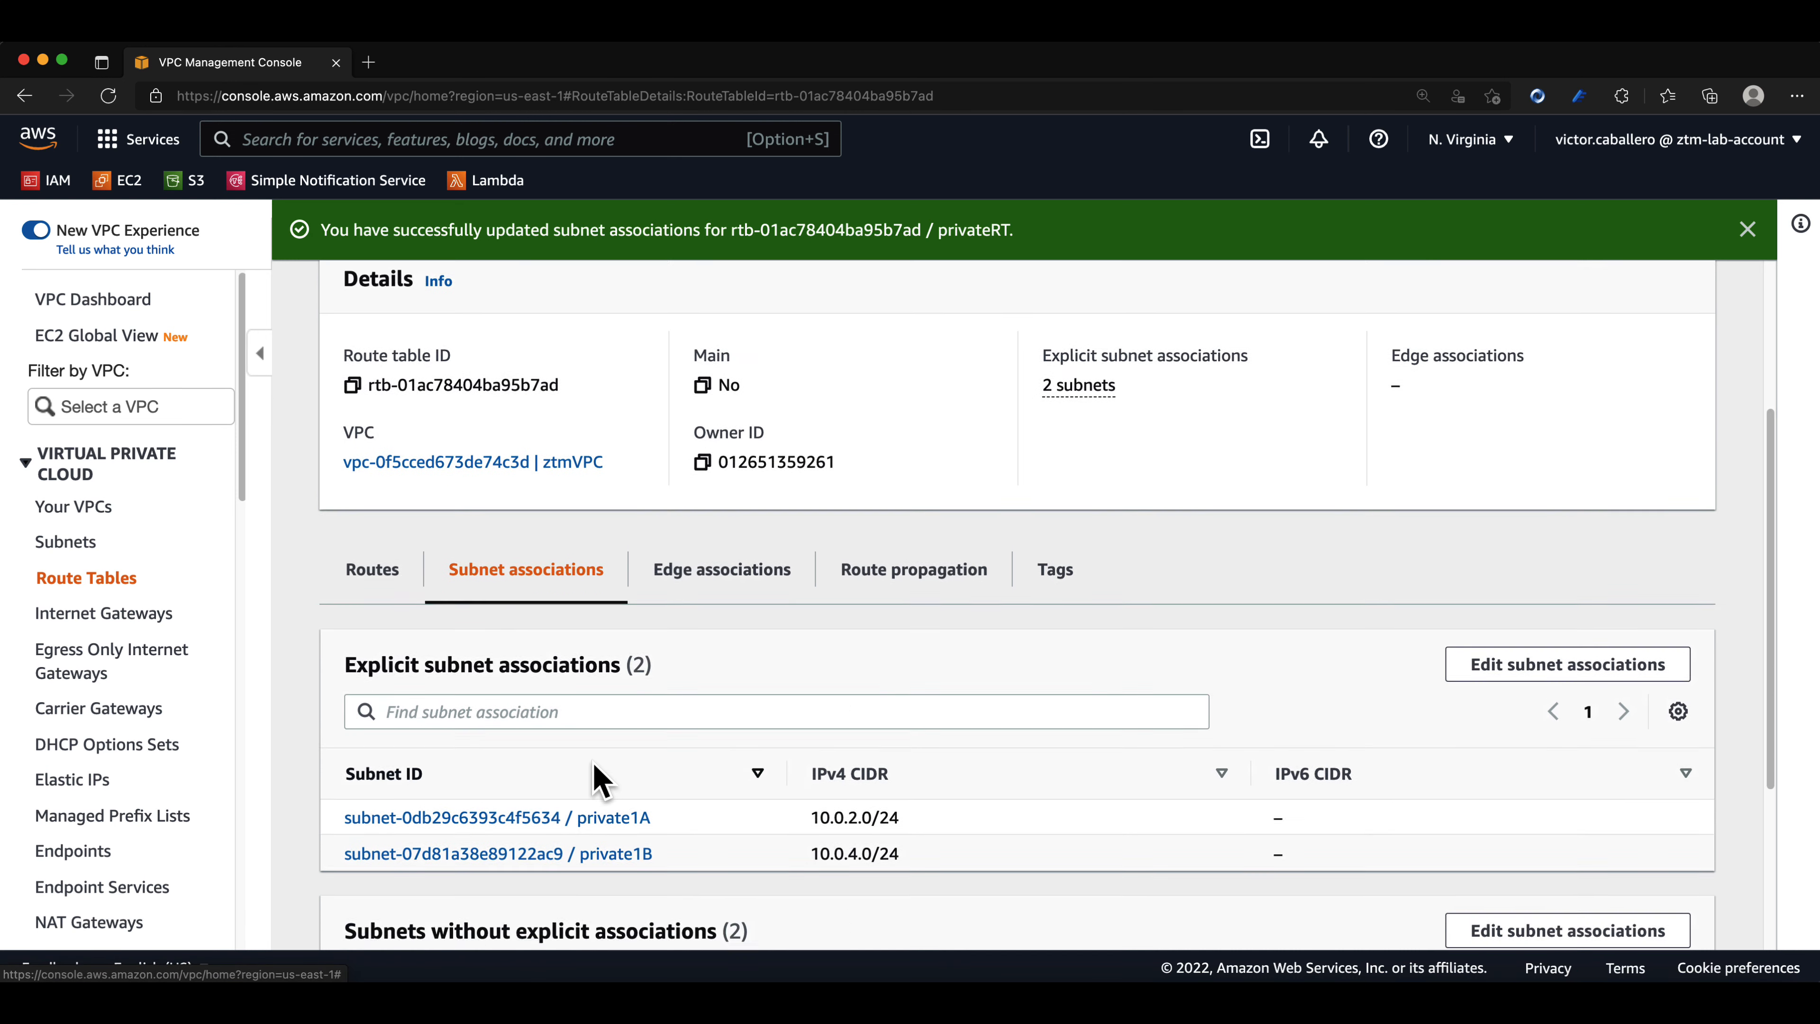
scroll(594, 764, down, 3)
scroll(594, 699, down, 1)
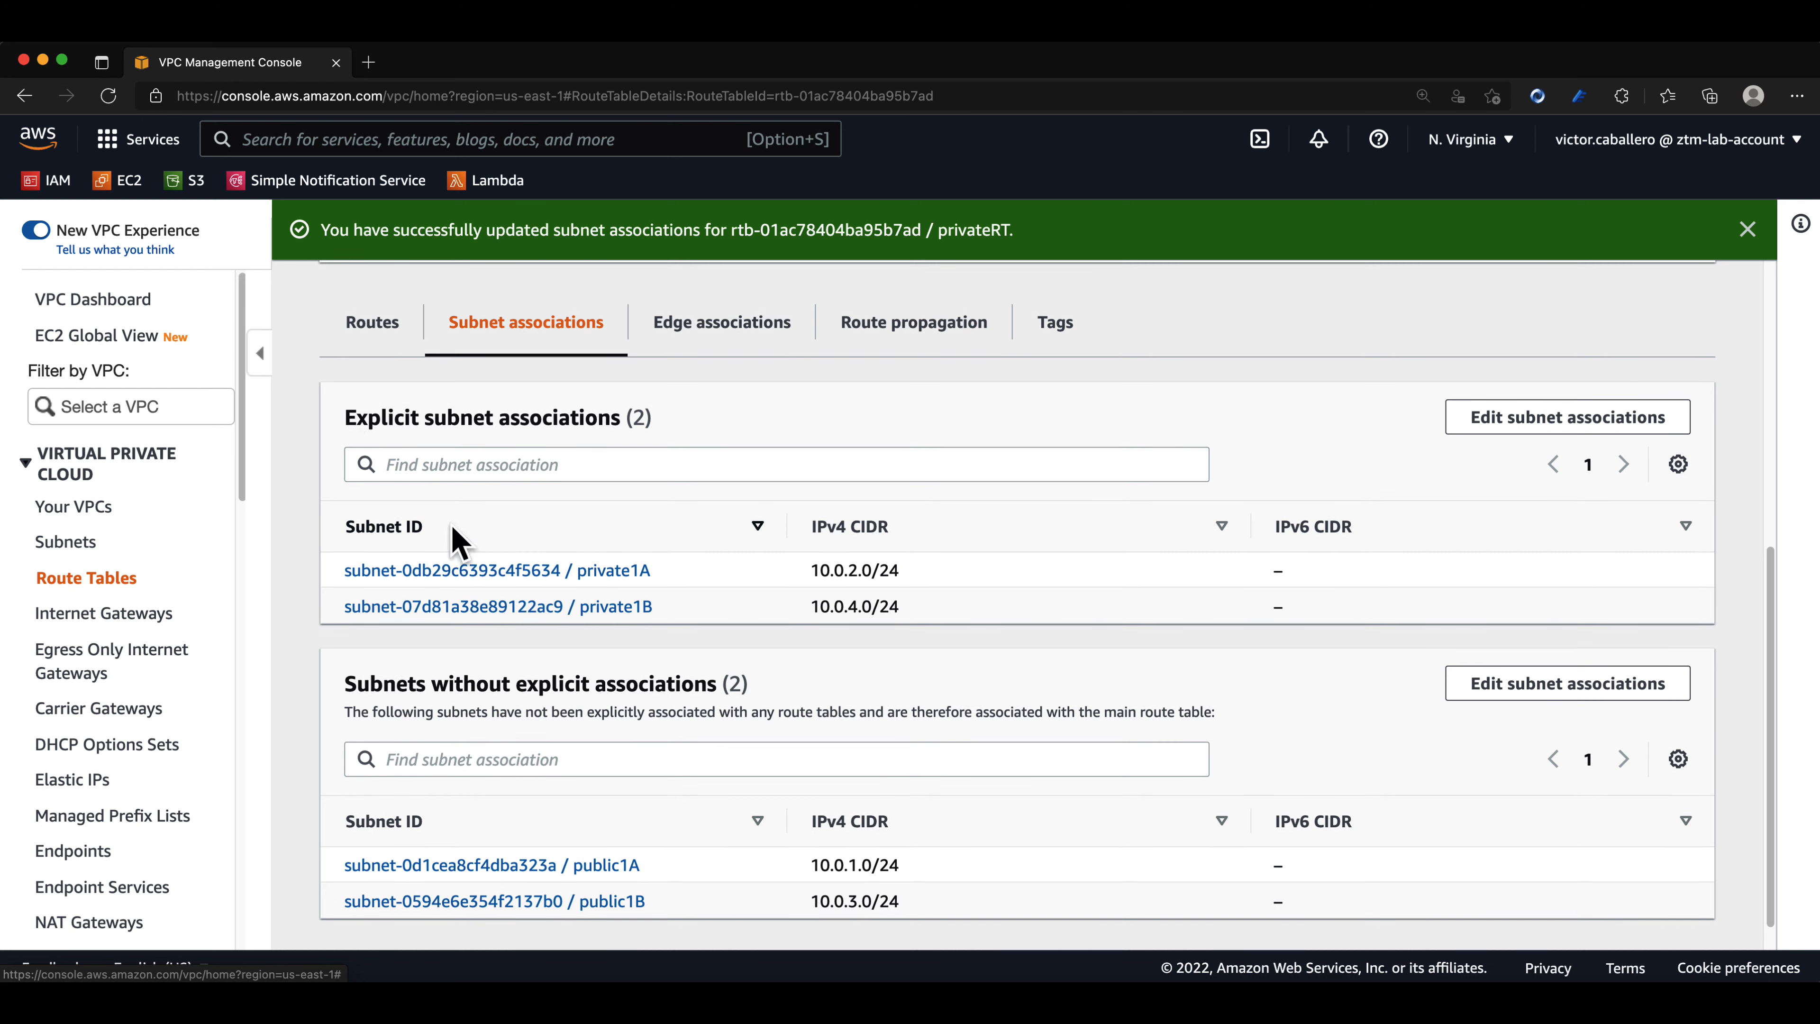
drag(342, 417, 710, 430)
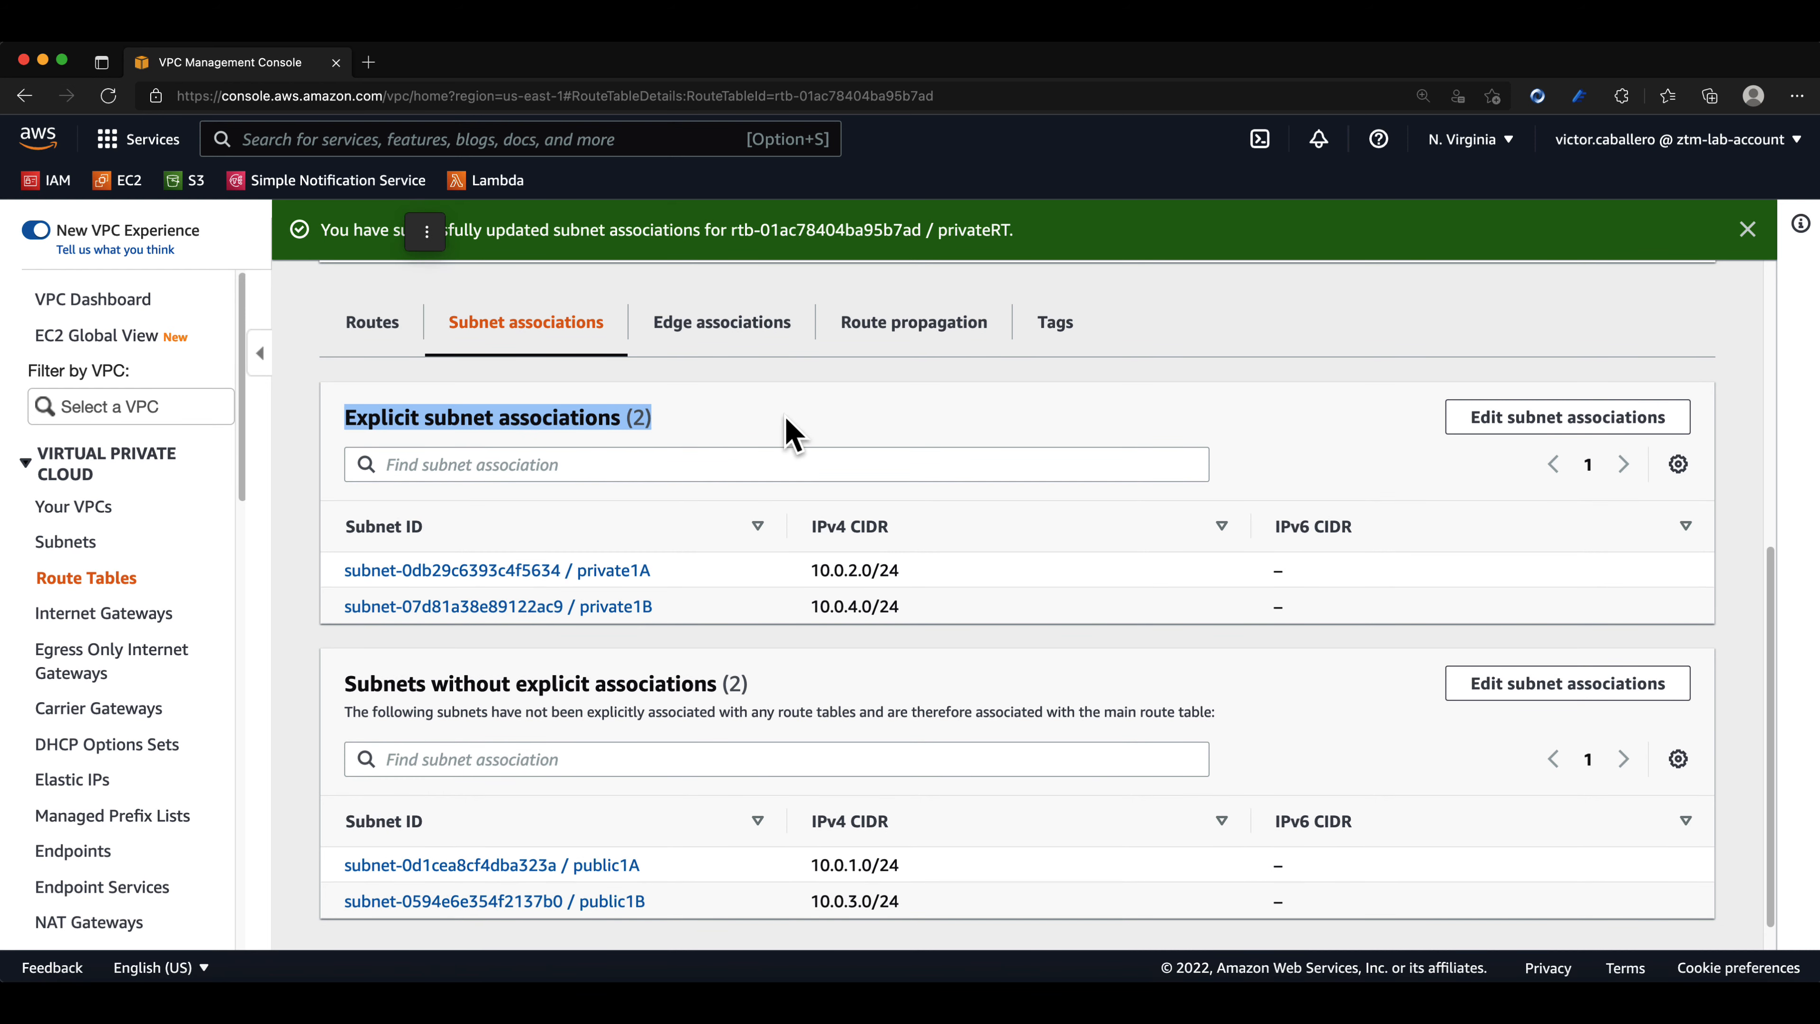
scroll(786, 549, down, 1)
click(790, 671)
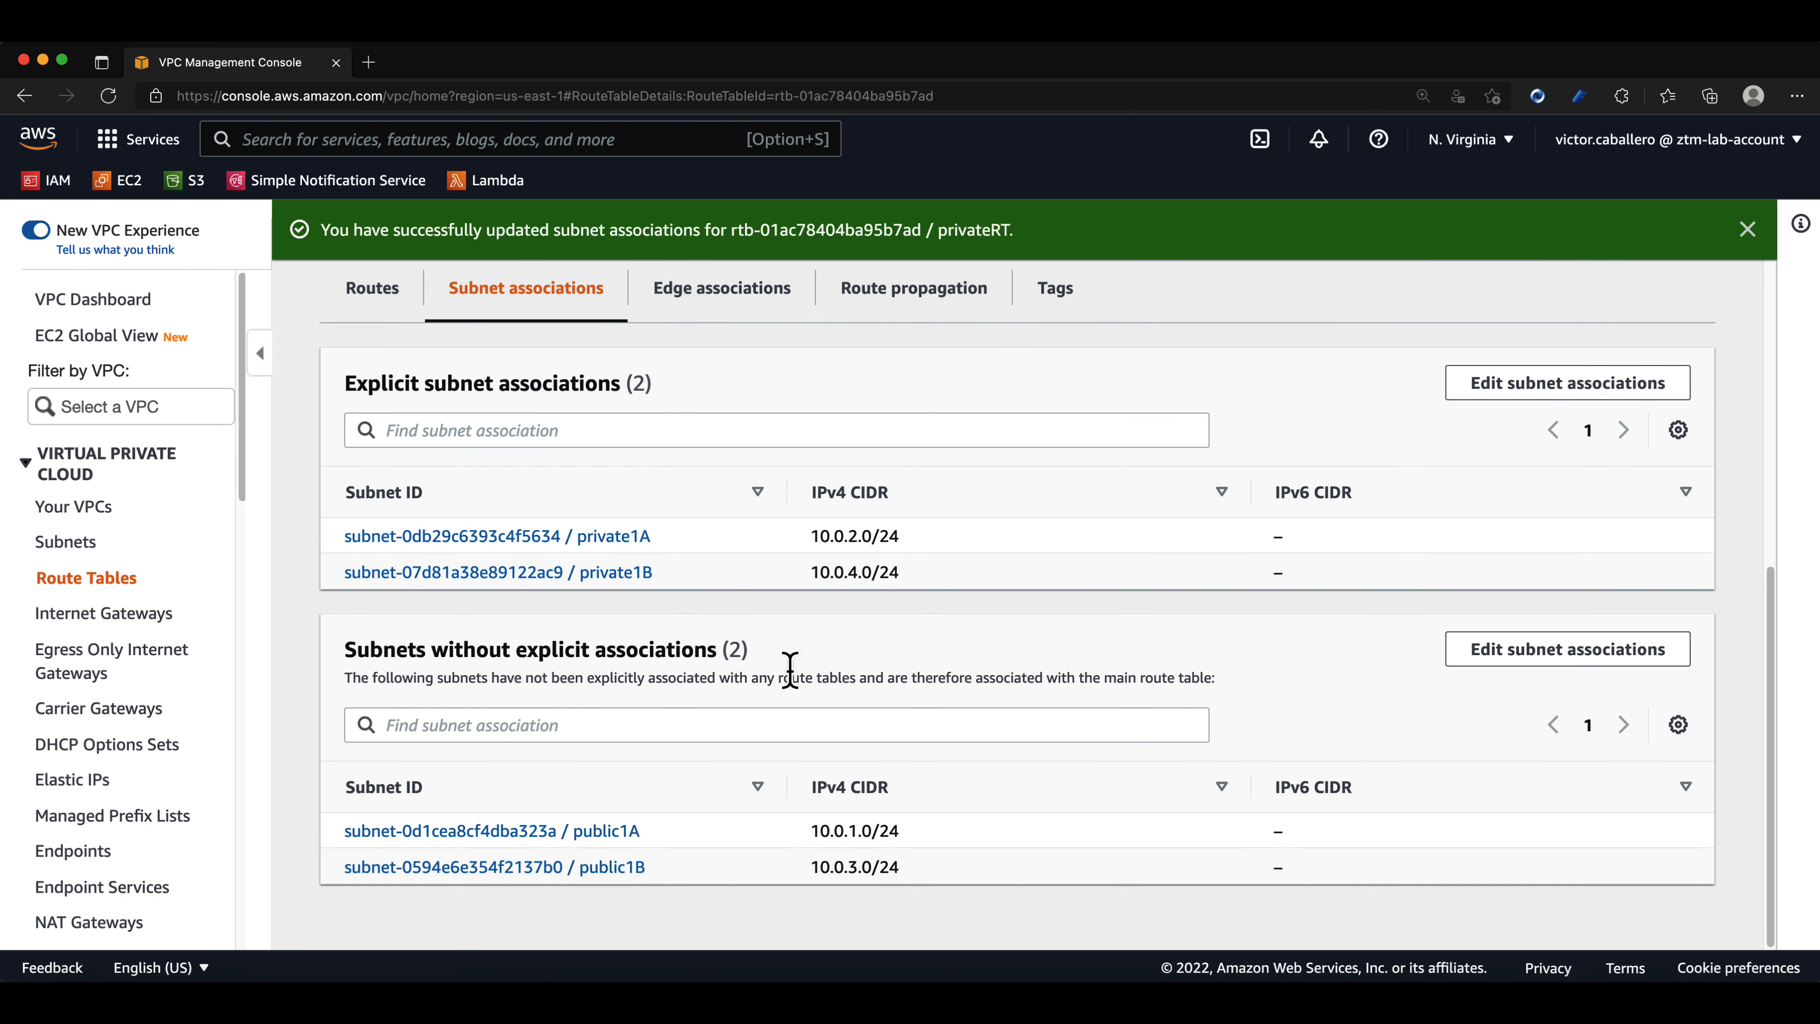
drag(345, 650, 757, 656)
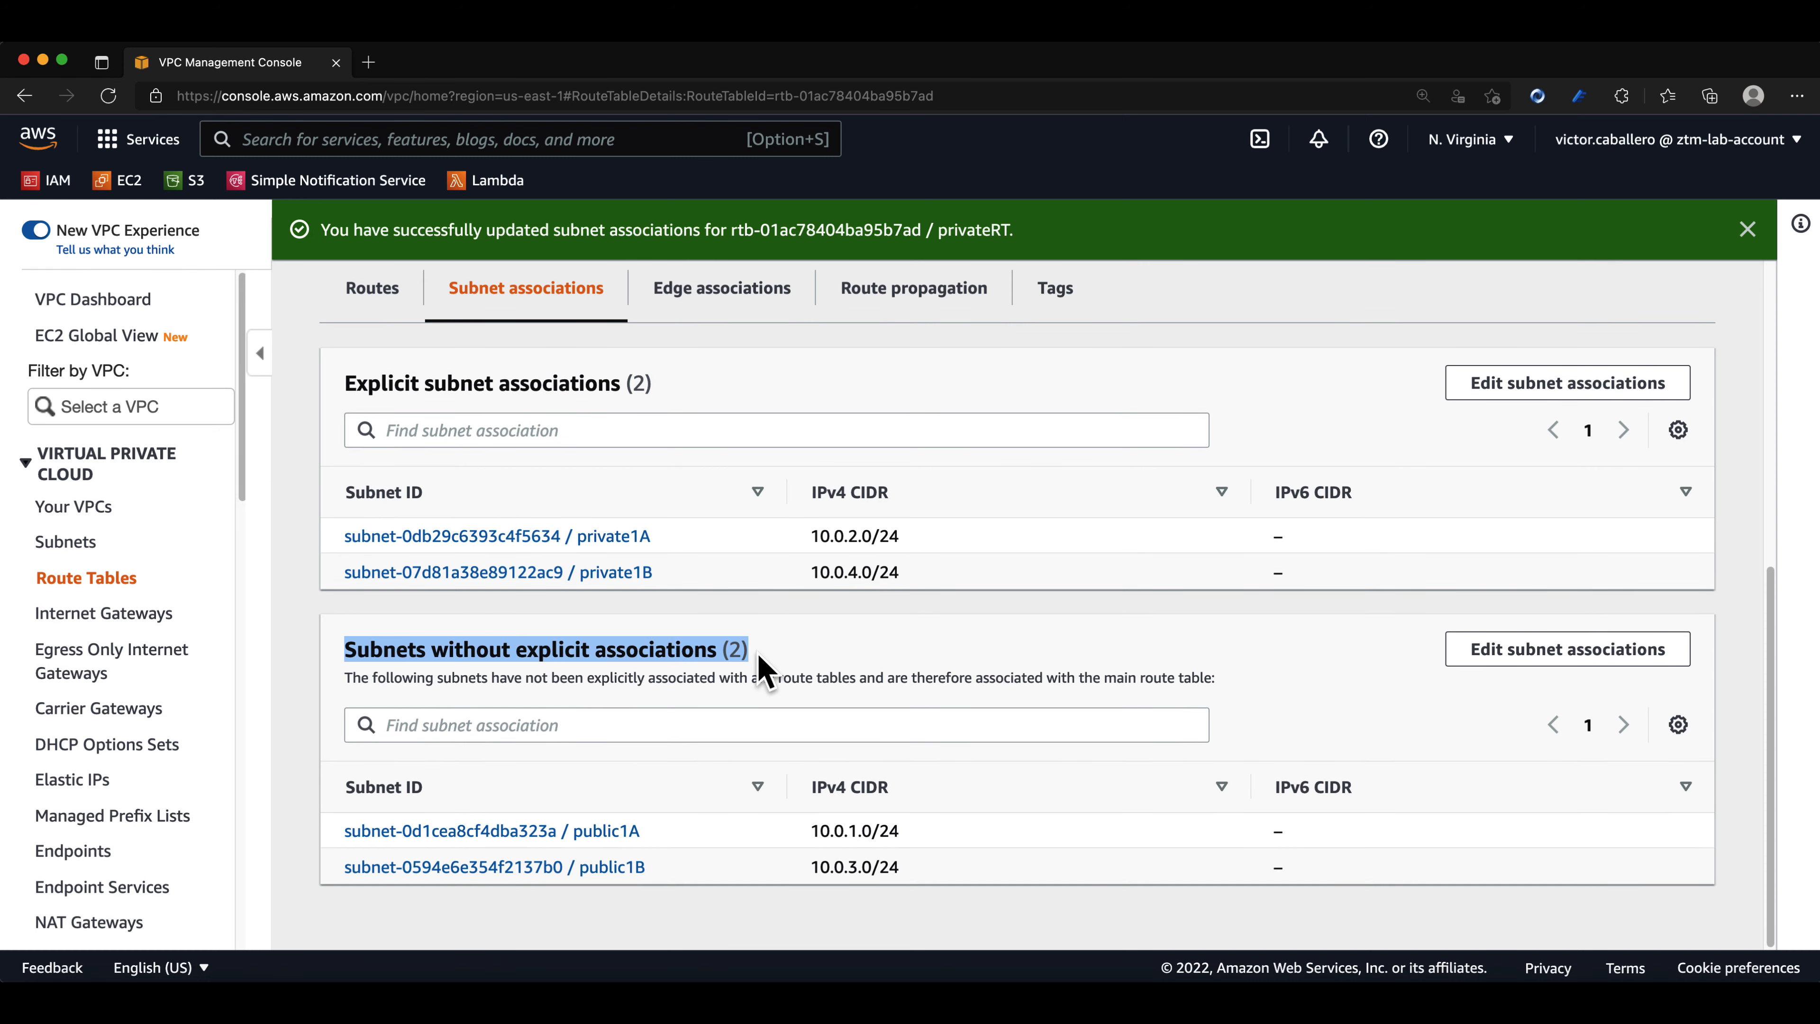
click(844, 650)
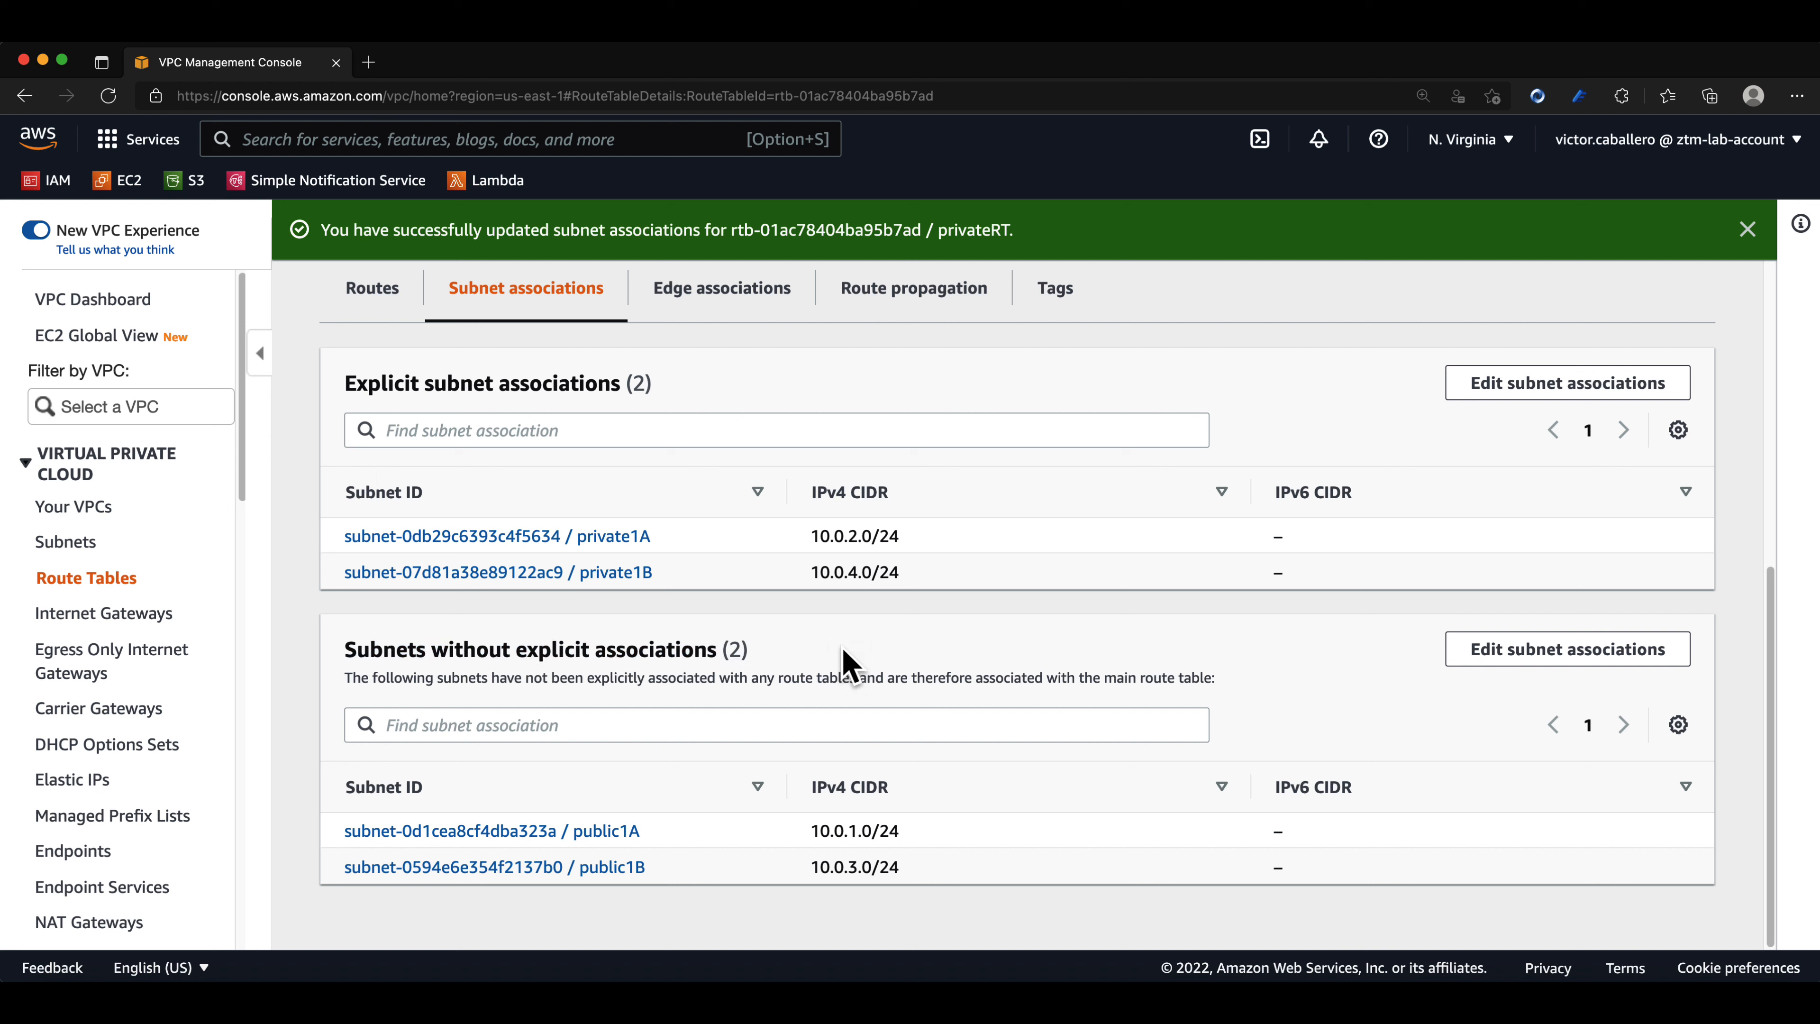
click(1748, 229)
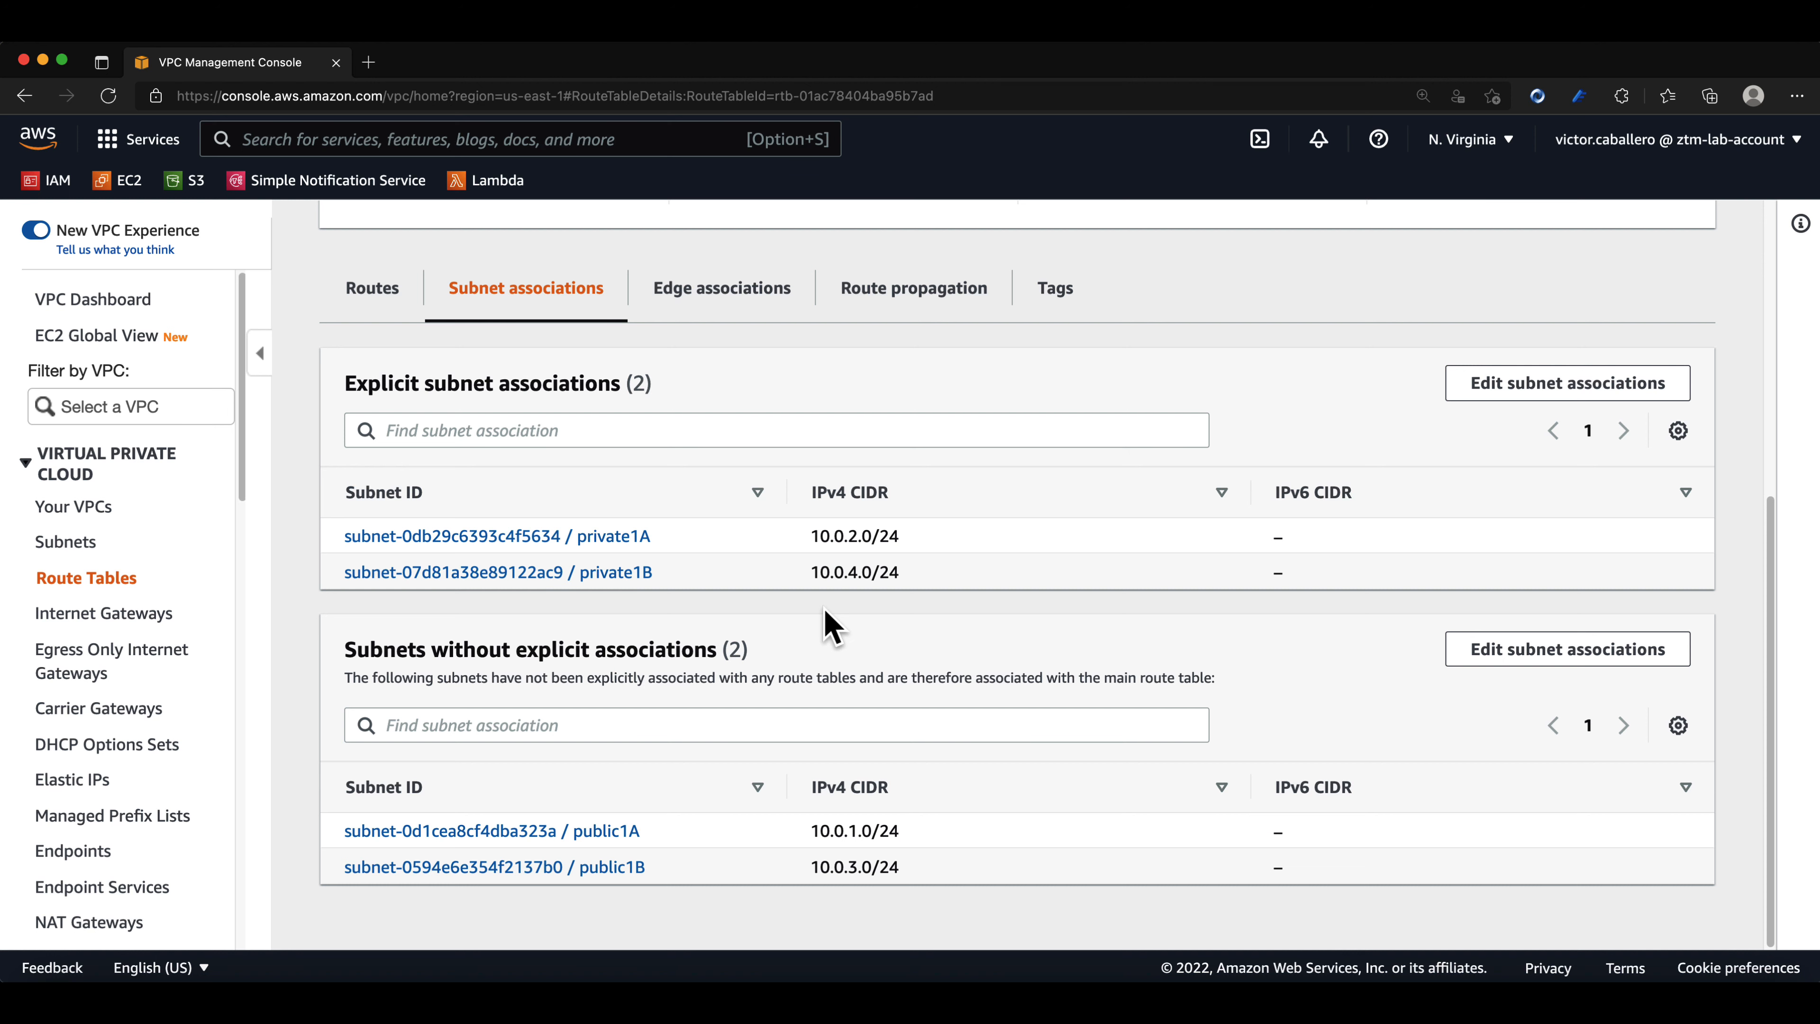
scroll(828, 616, up, 7)
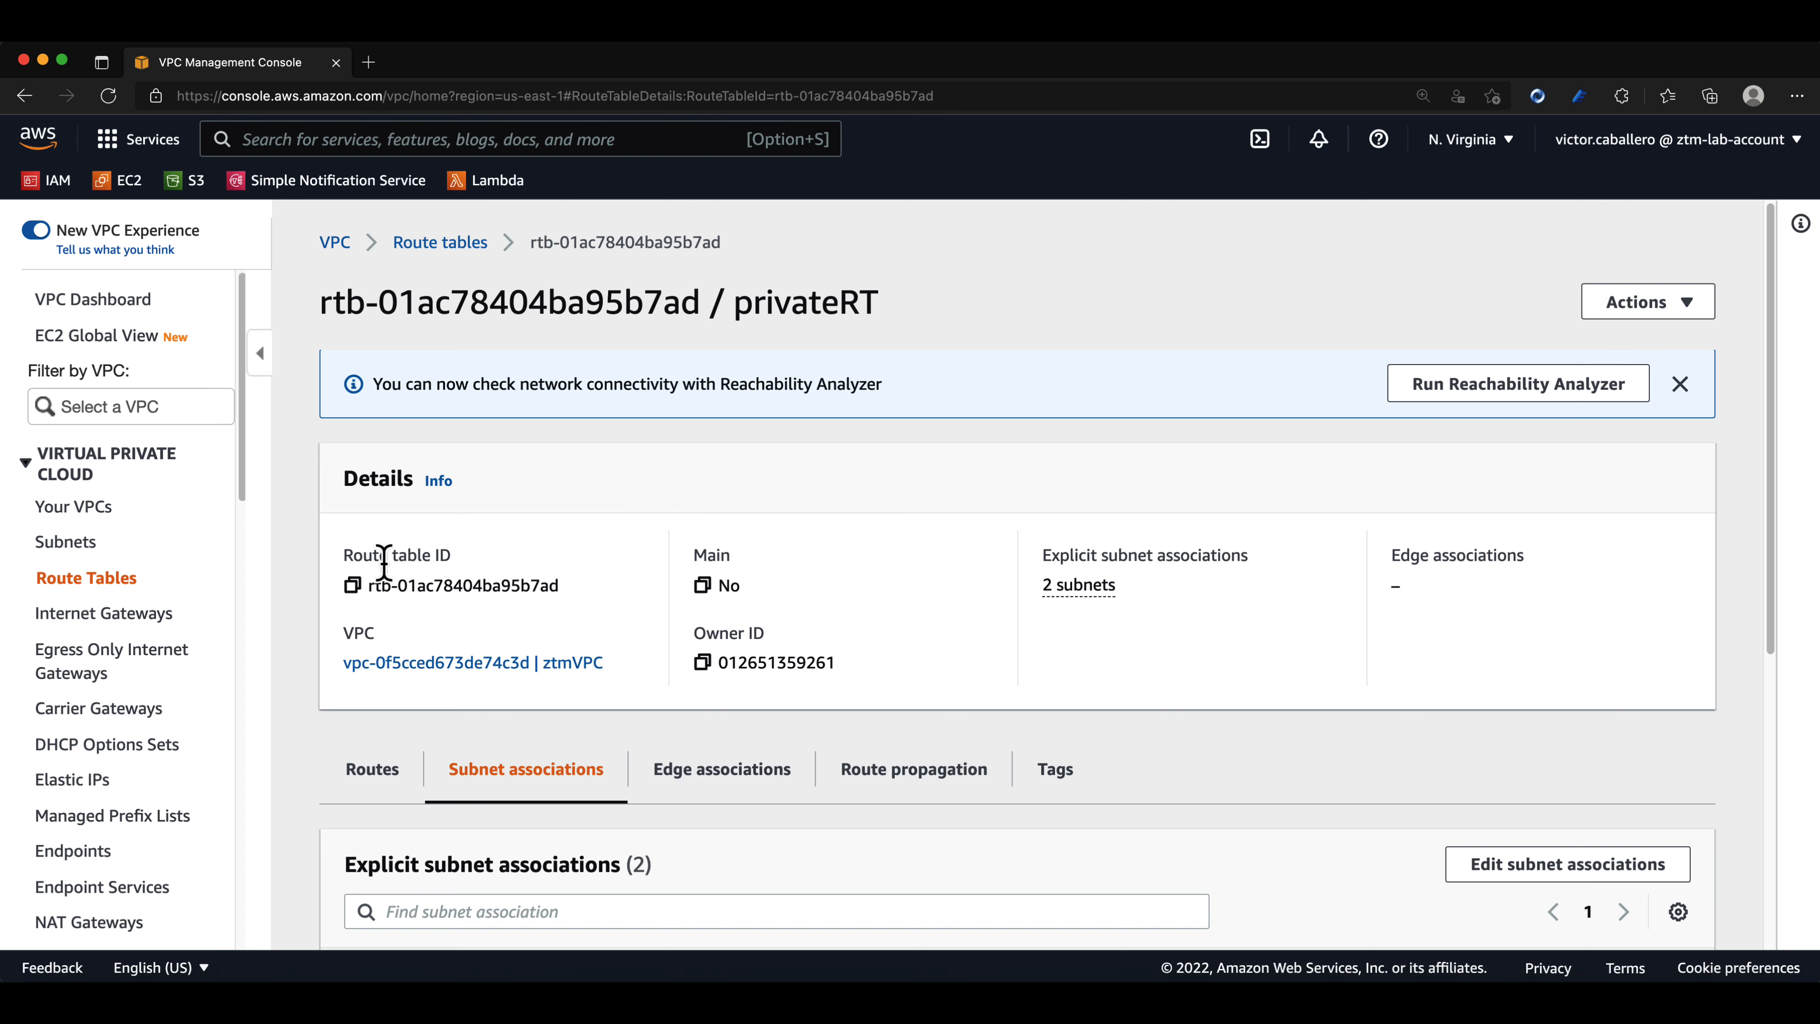
Create an internet gateway named ztmVPC-IG and dismiss the notification
click(132, 611)
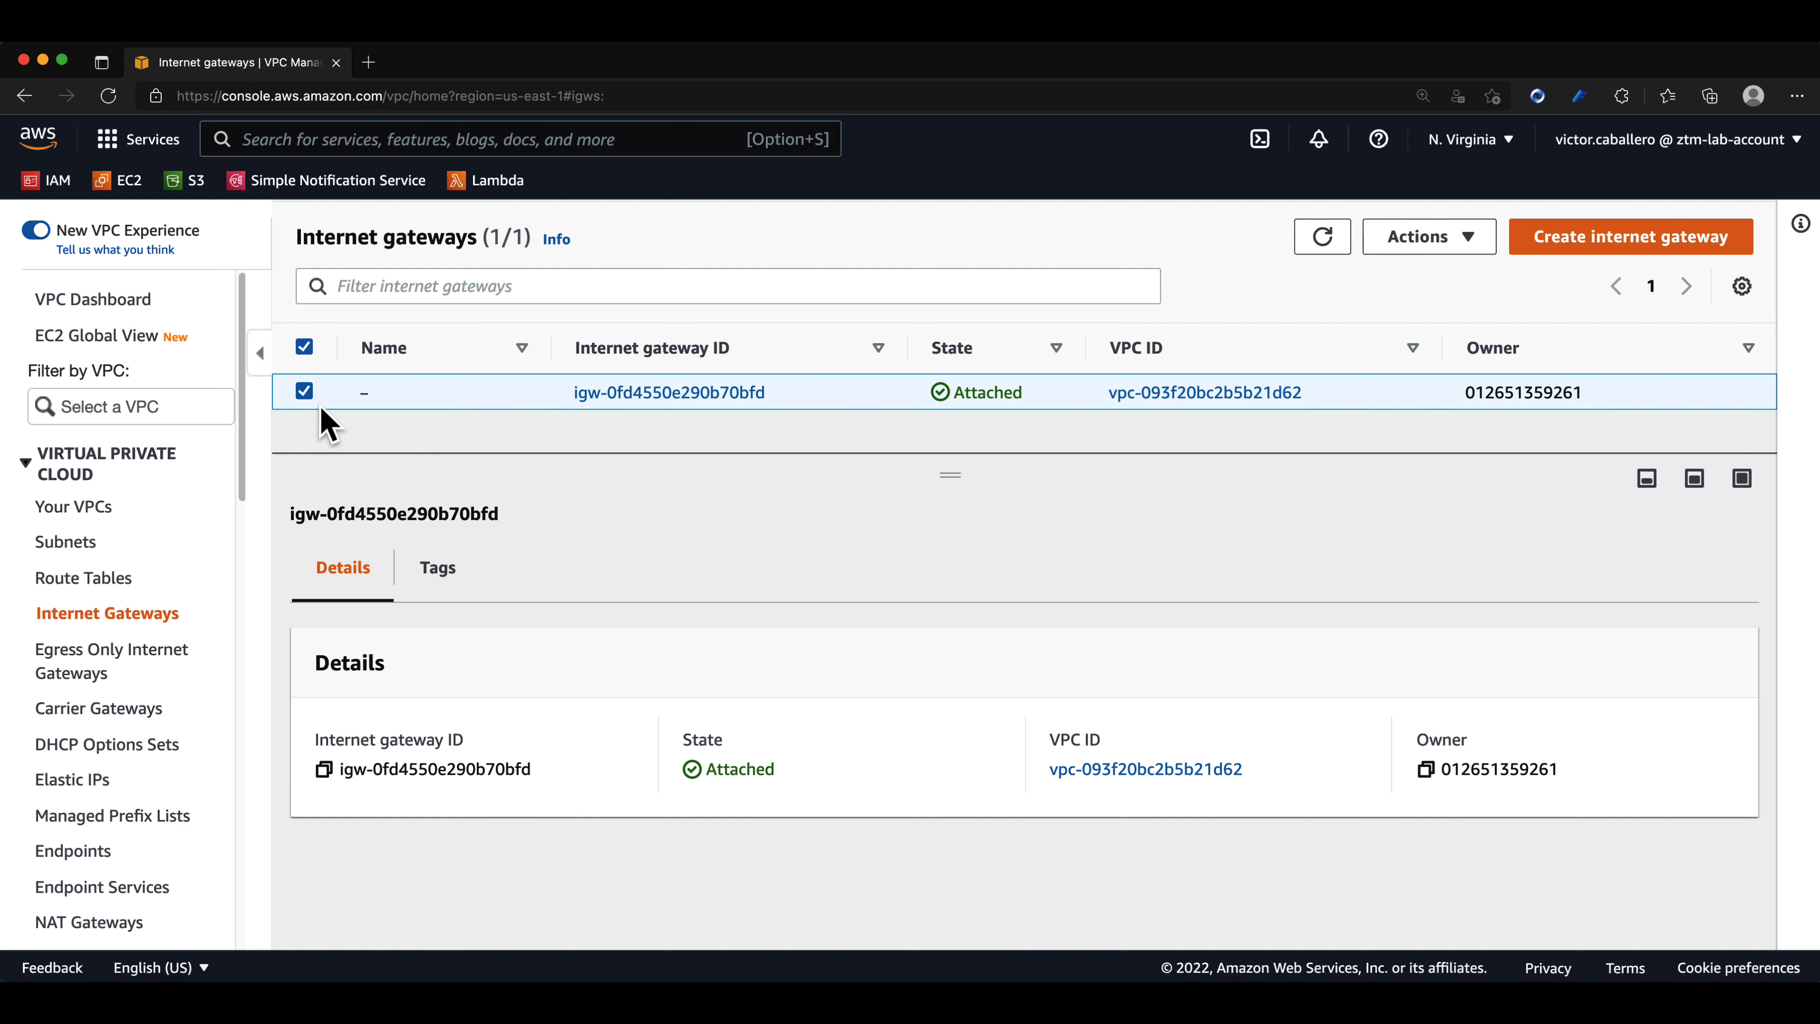
click(305, 393)
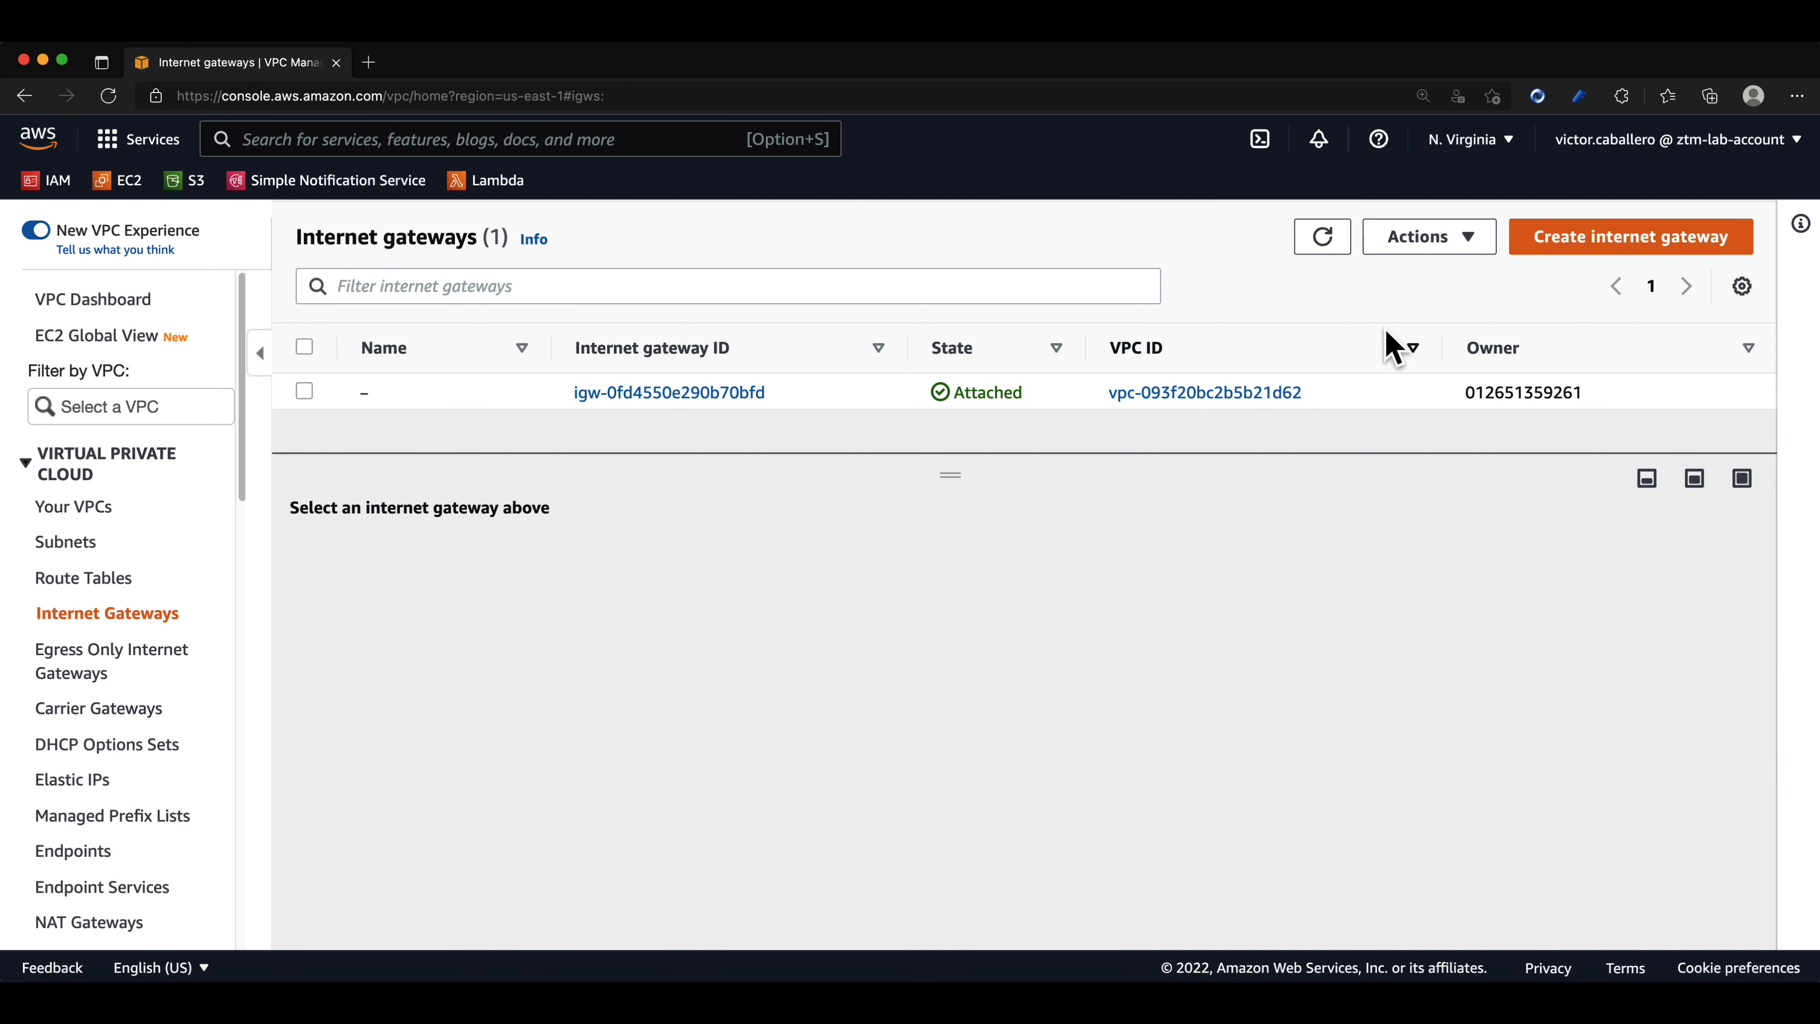
click(1552, 255)
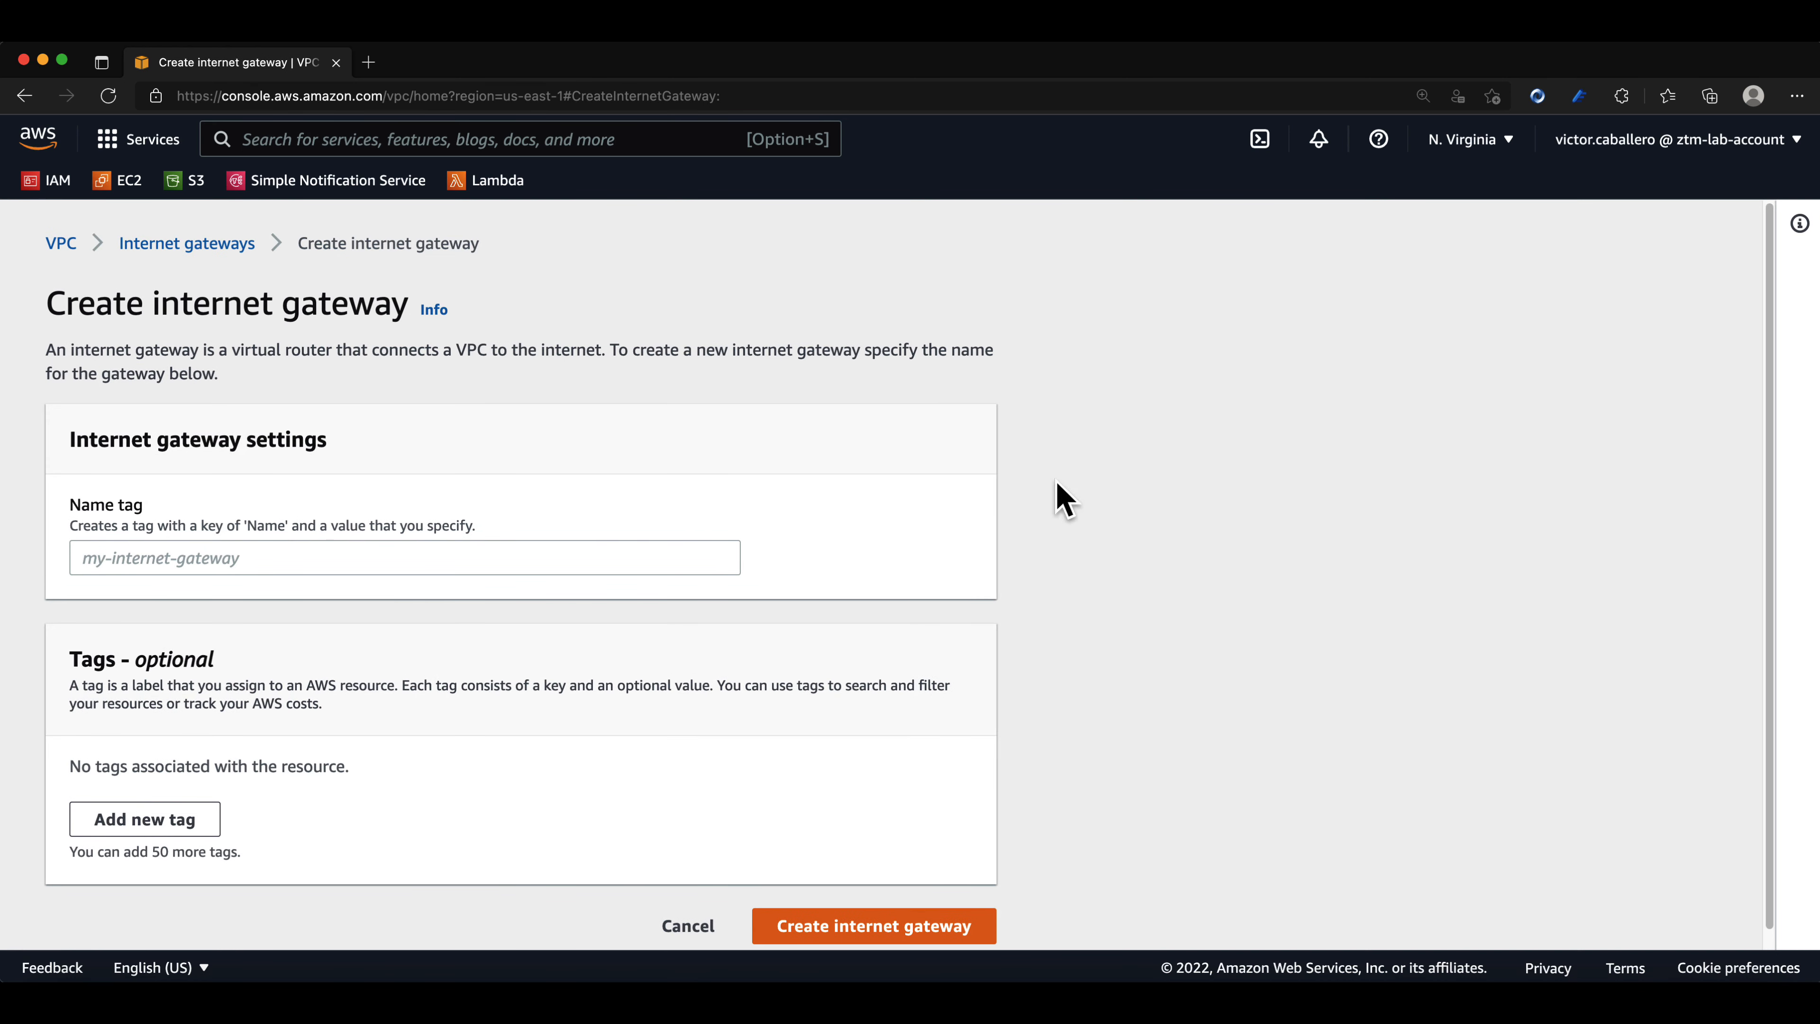
click(492, 564)
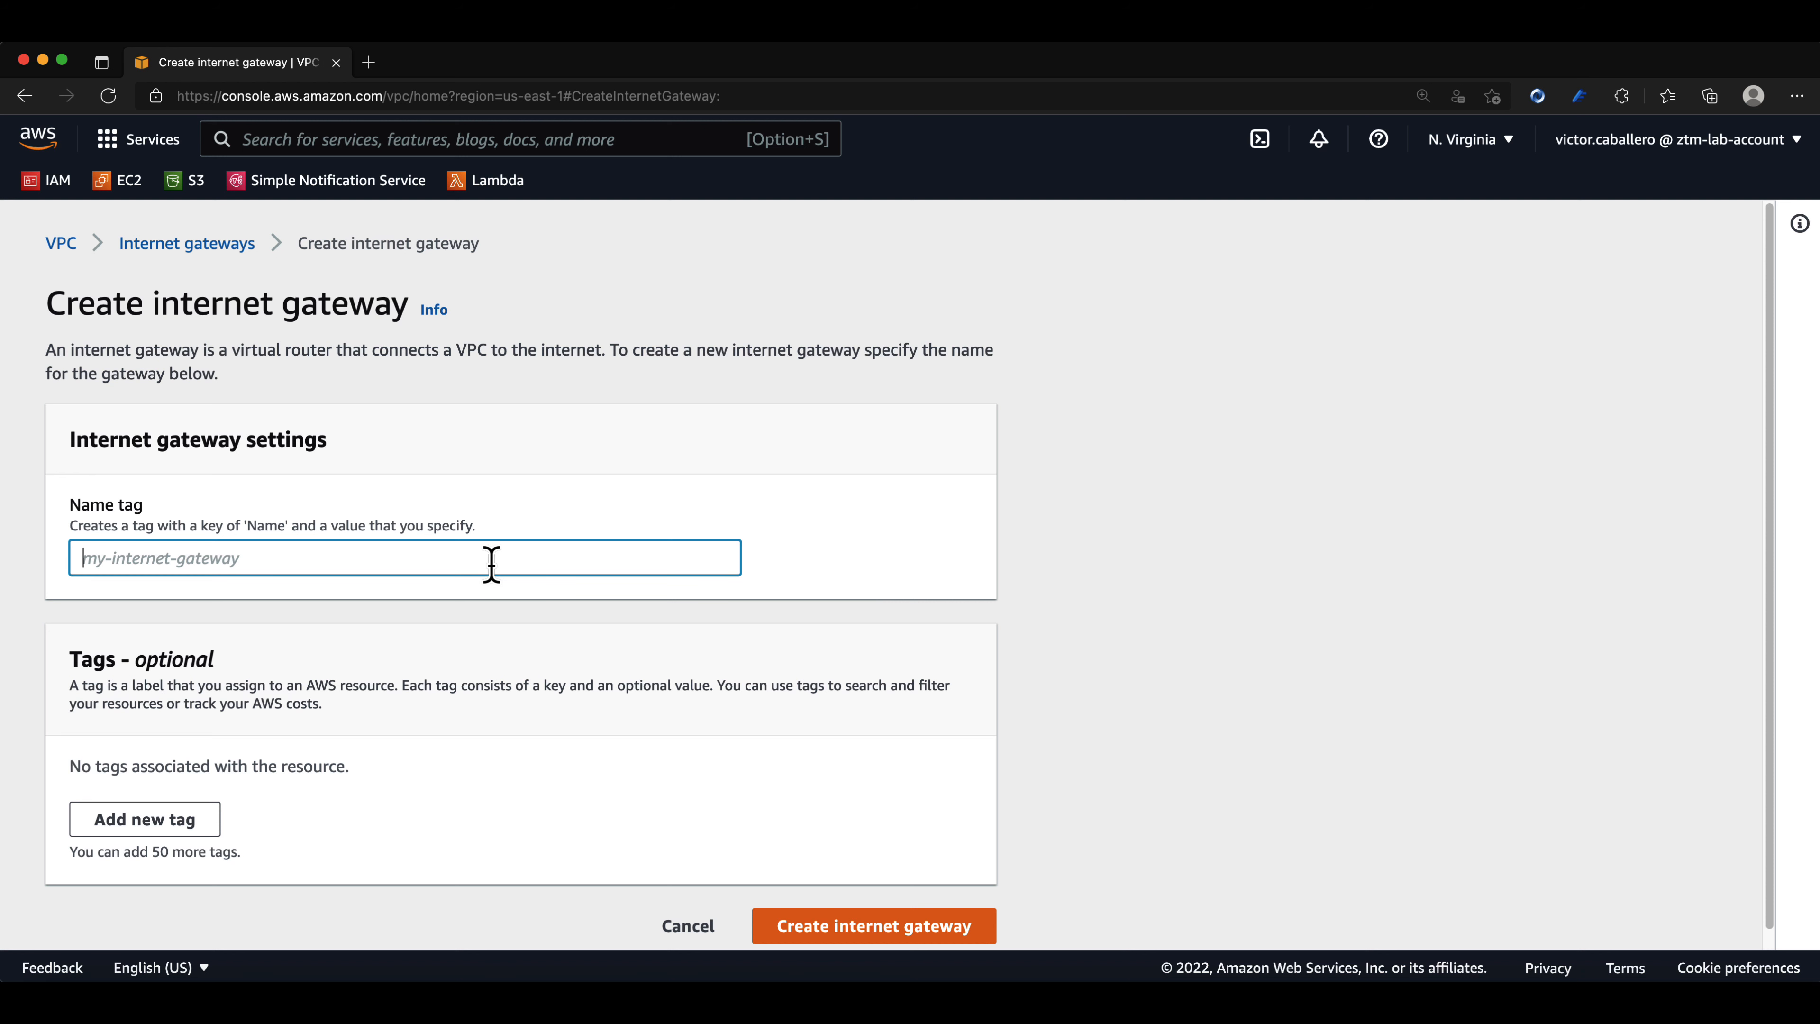
text(z)
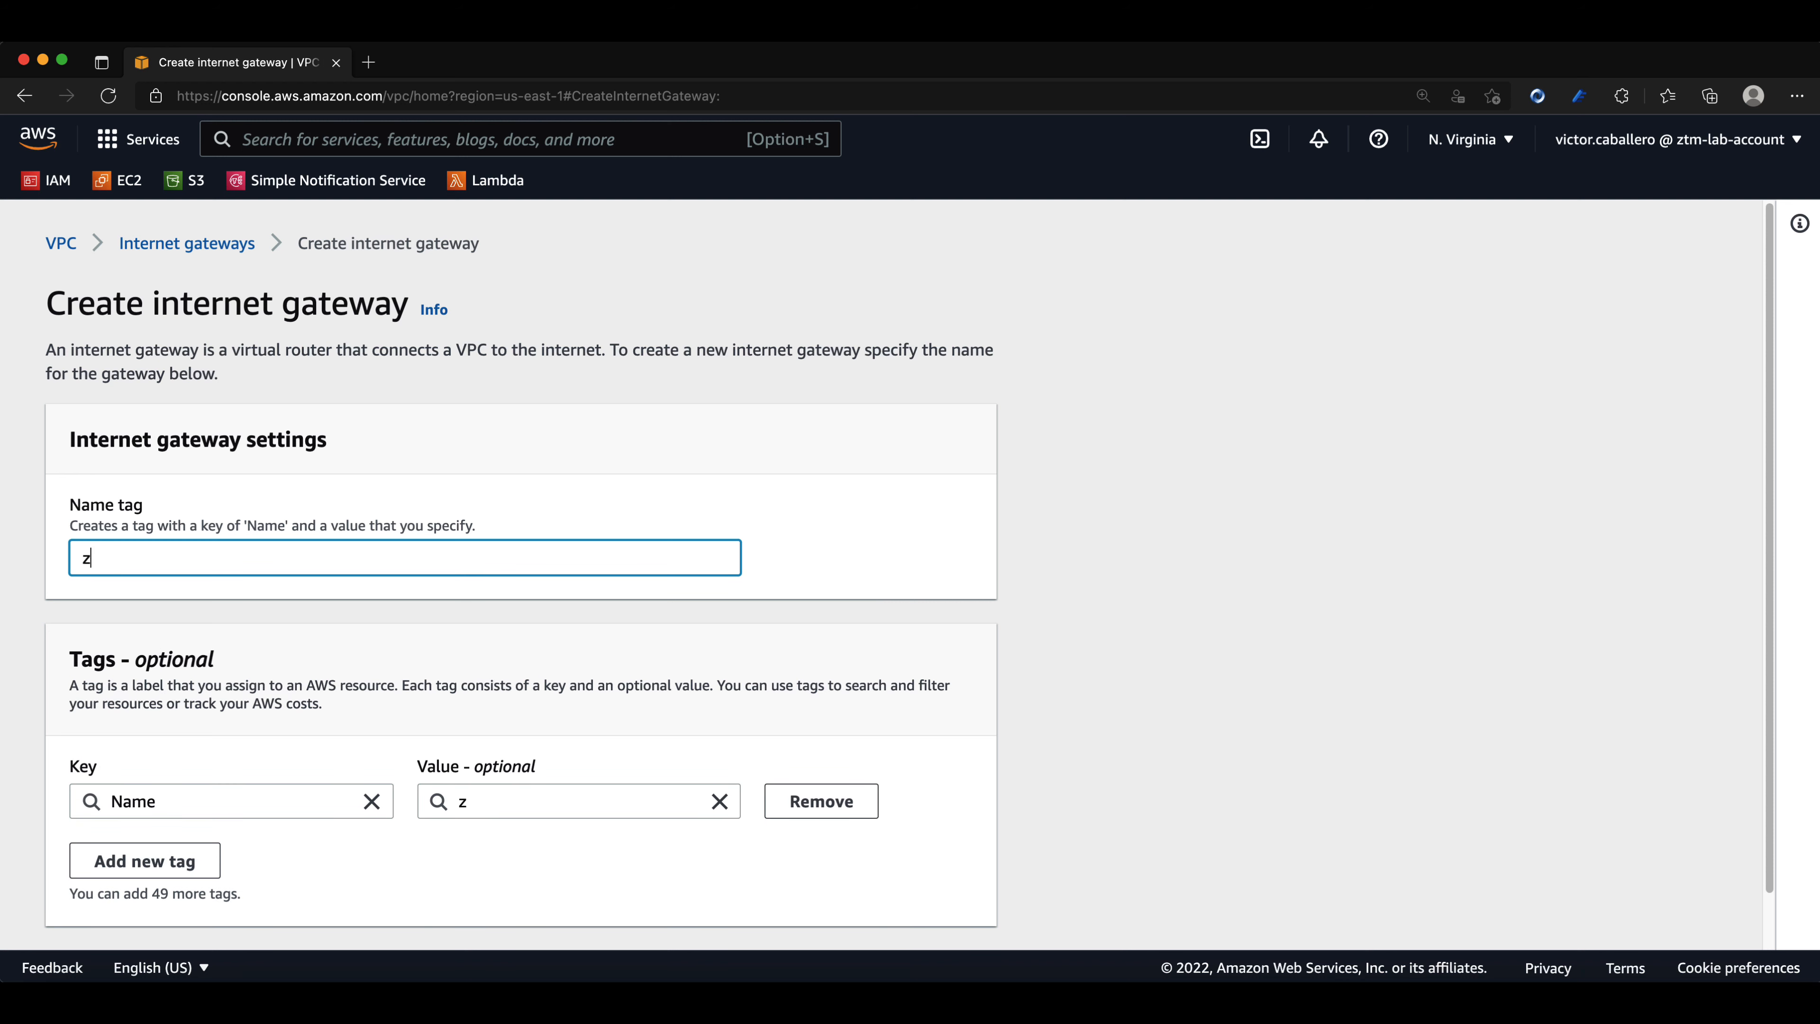
text(tmVPC-IG)
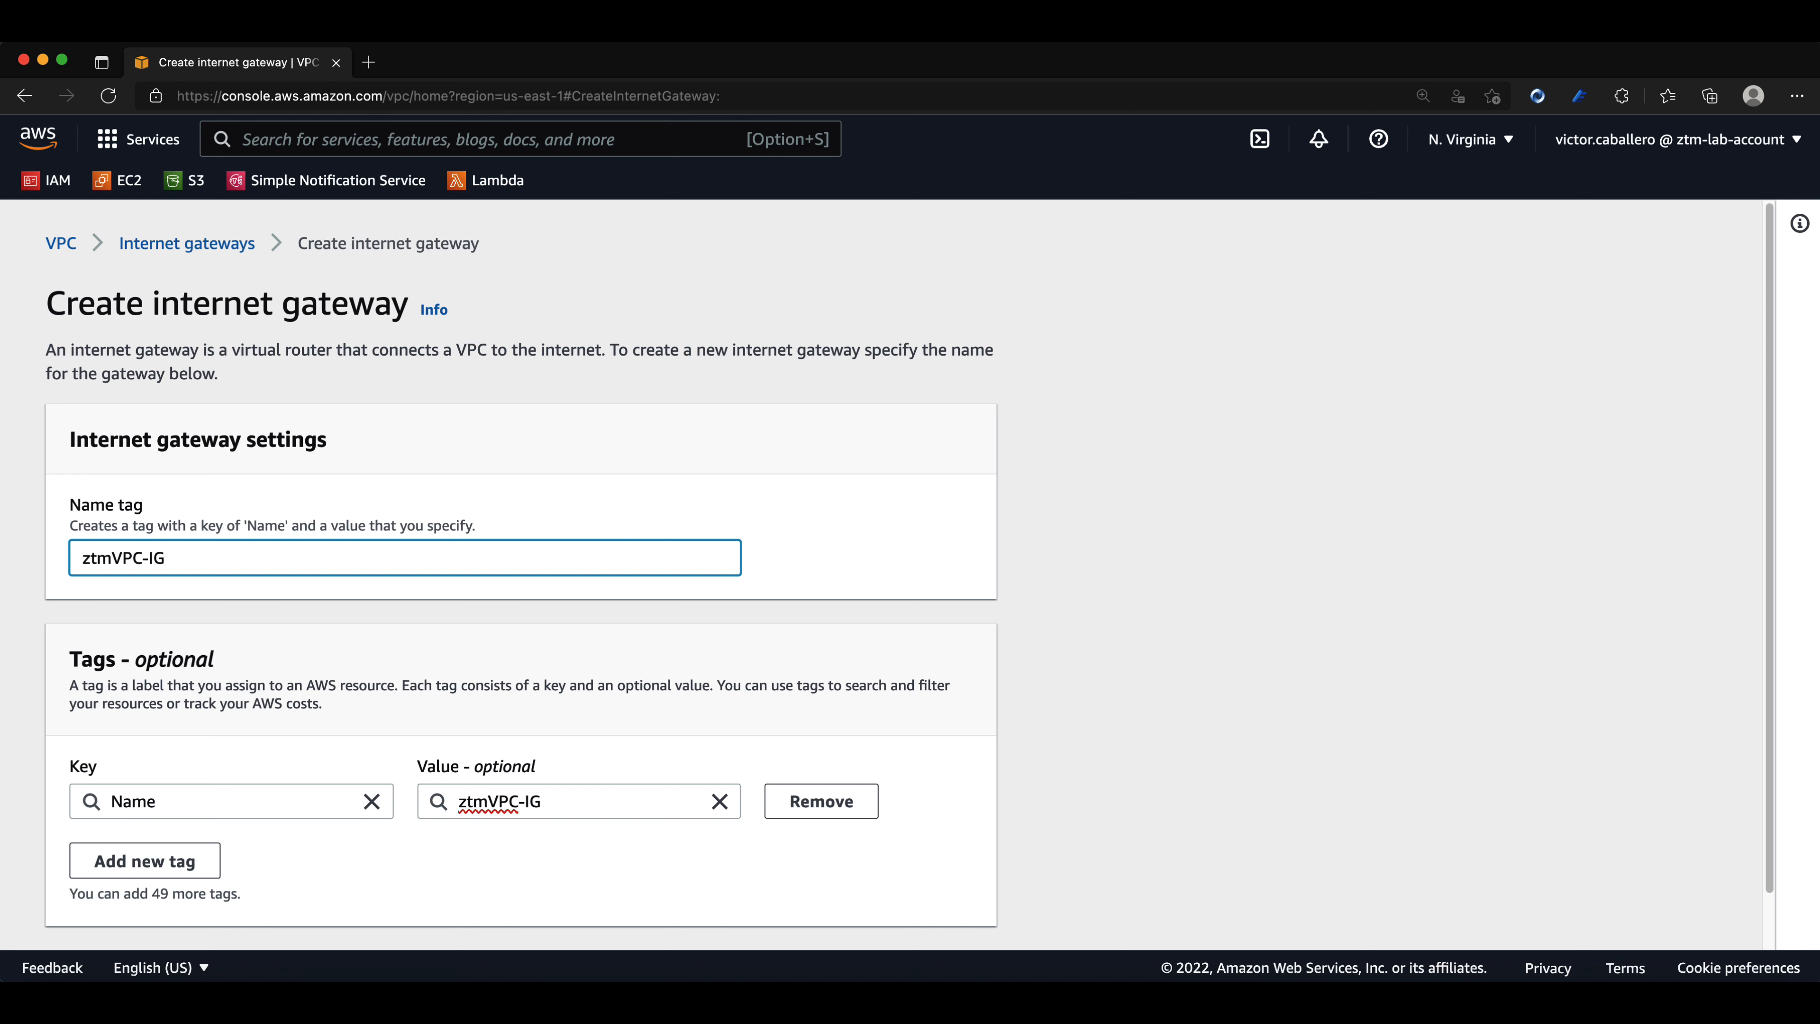
scroll(549, 610, down, 2)
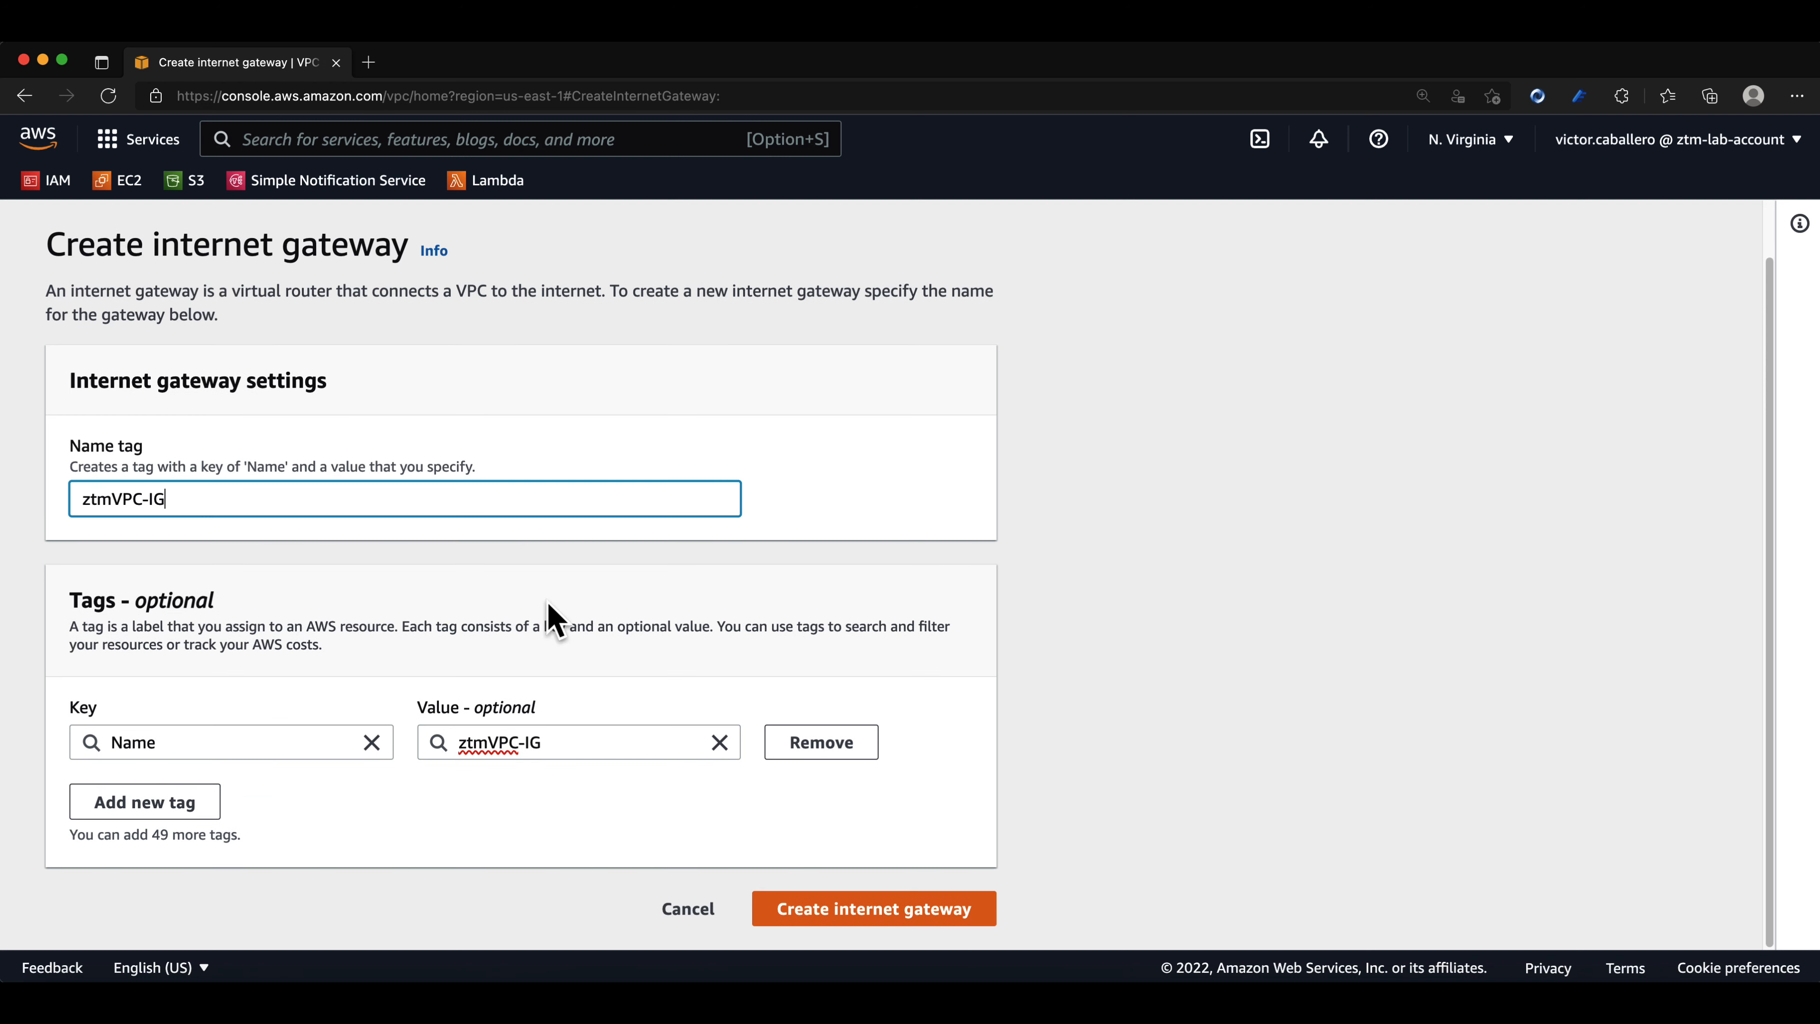
click(851, 909)
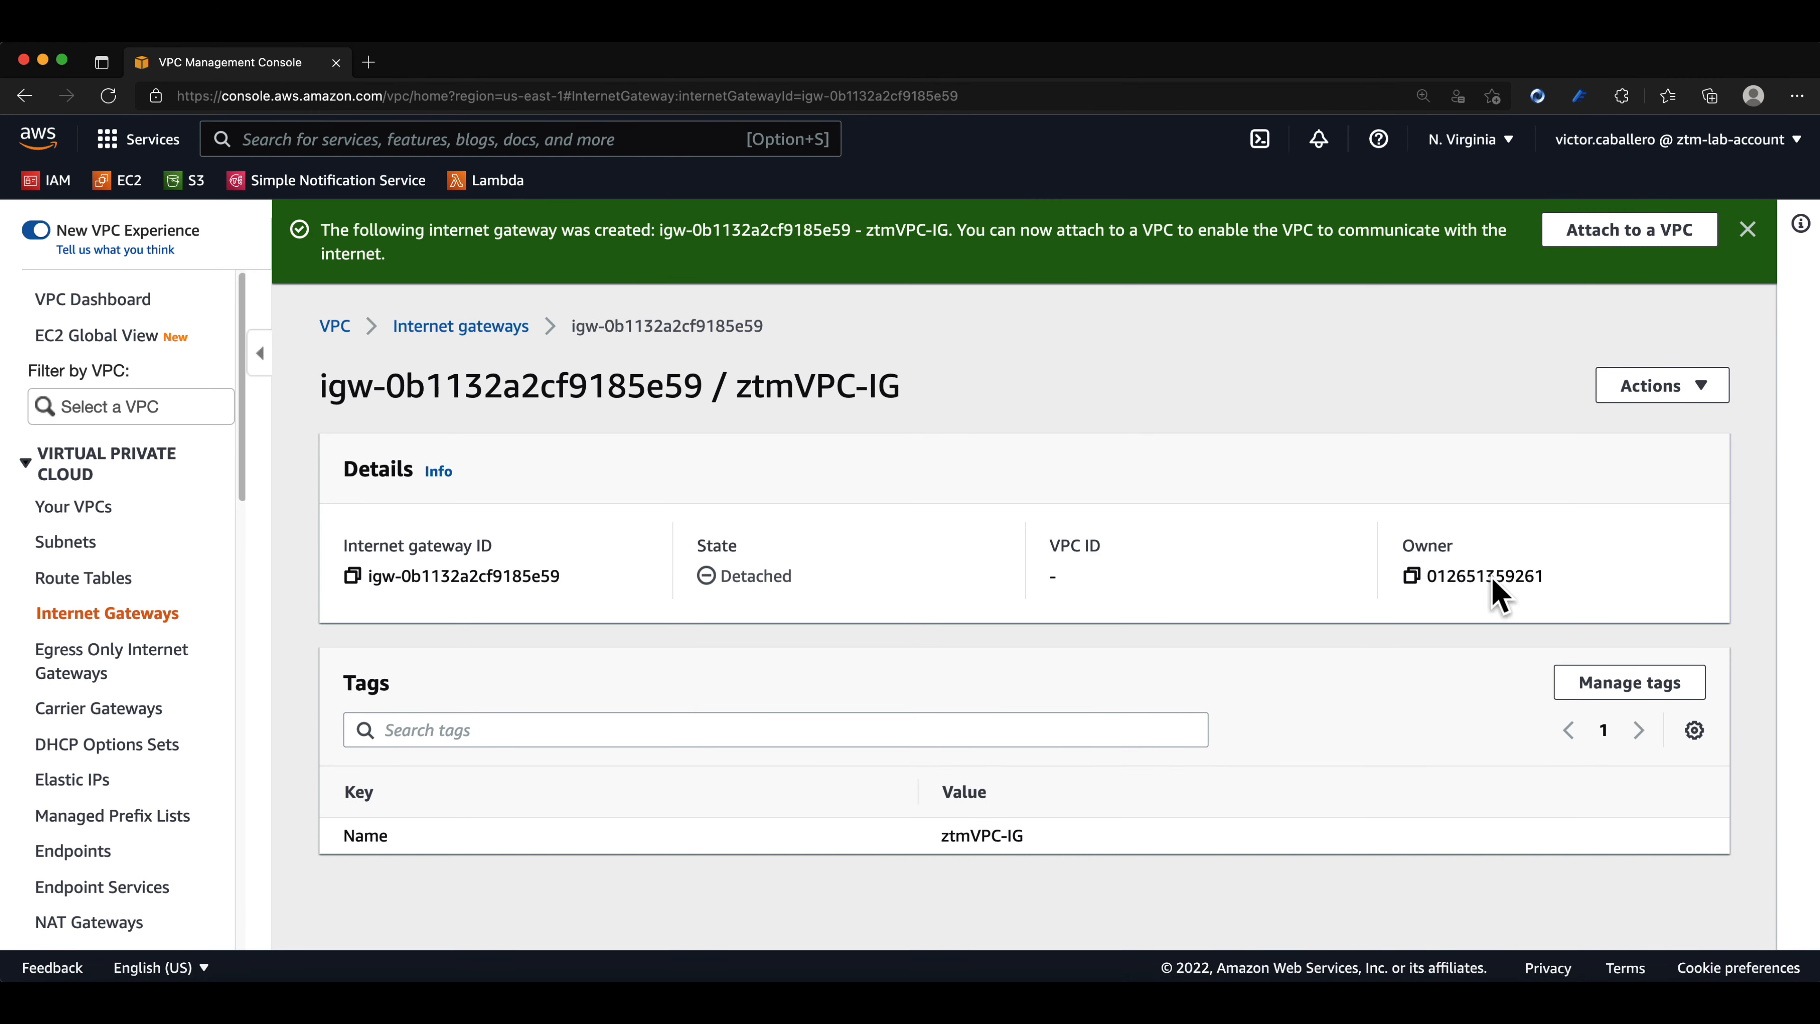
click(1747, 230)
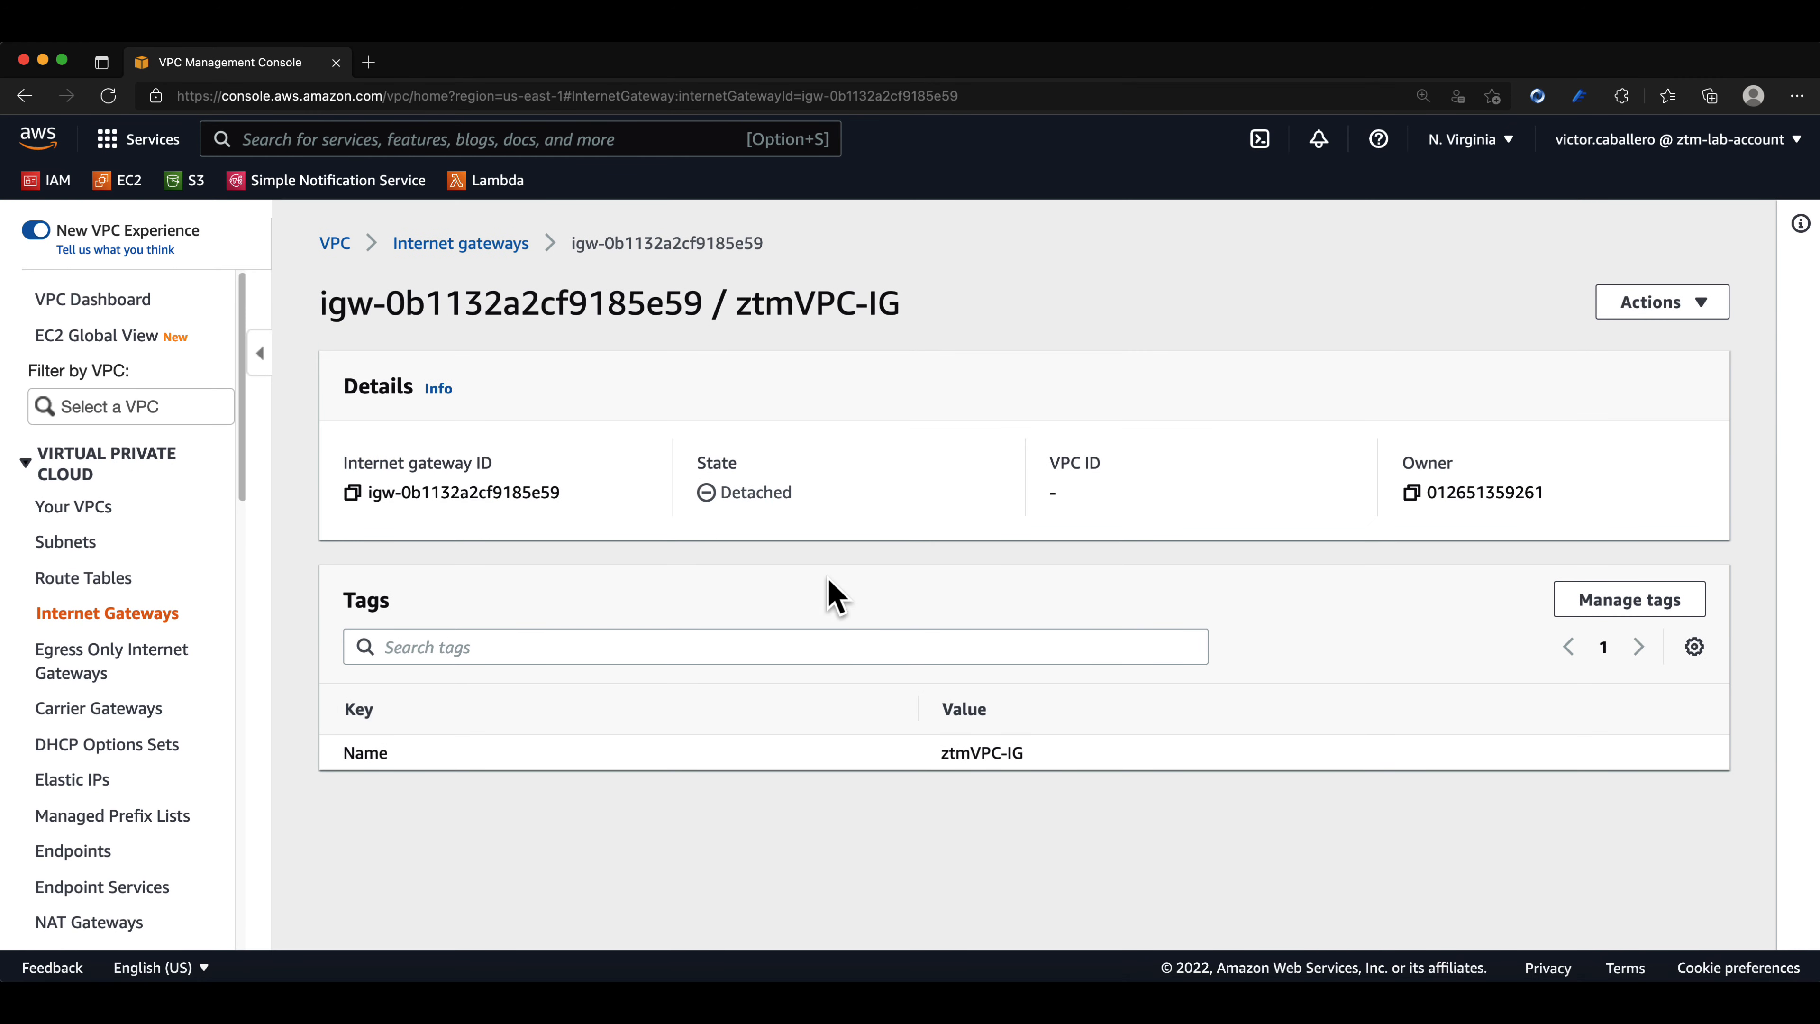
Attach the ztmVPC-IG internet gateway to ztmVPC and dismiss the notification
click(495, 249)
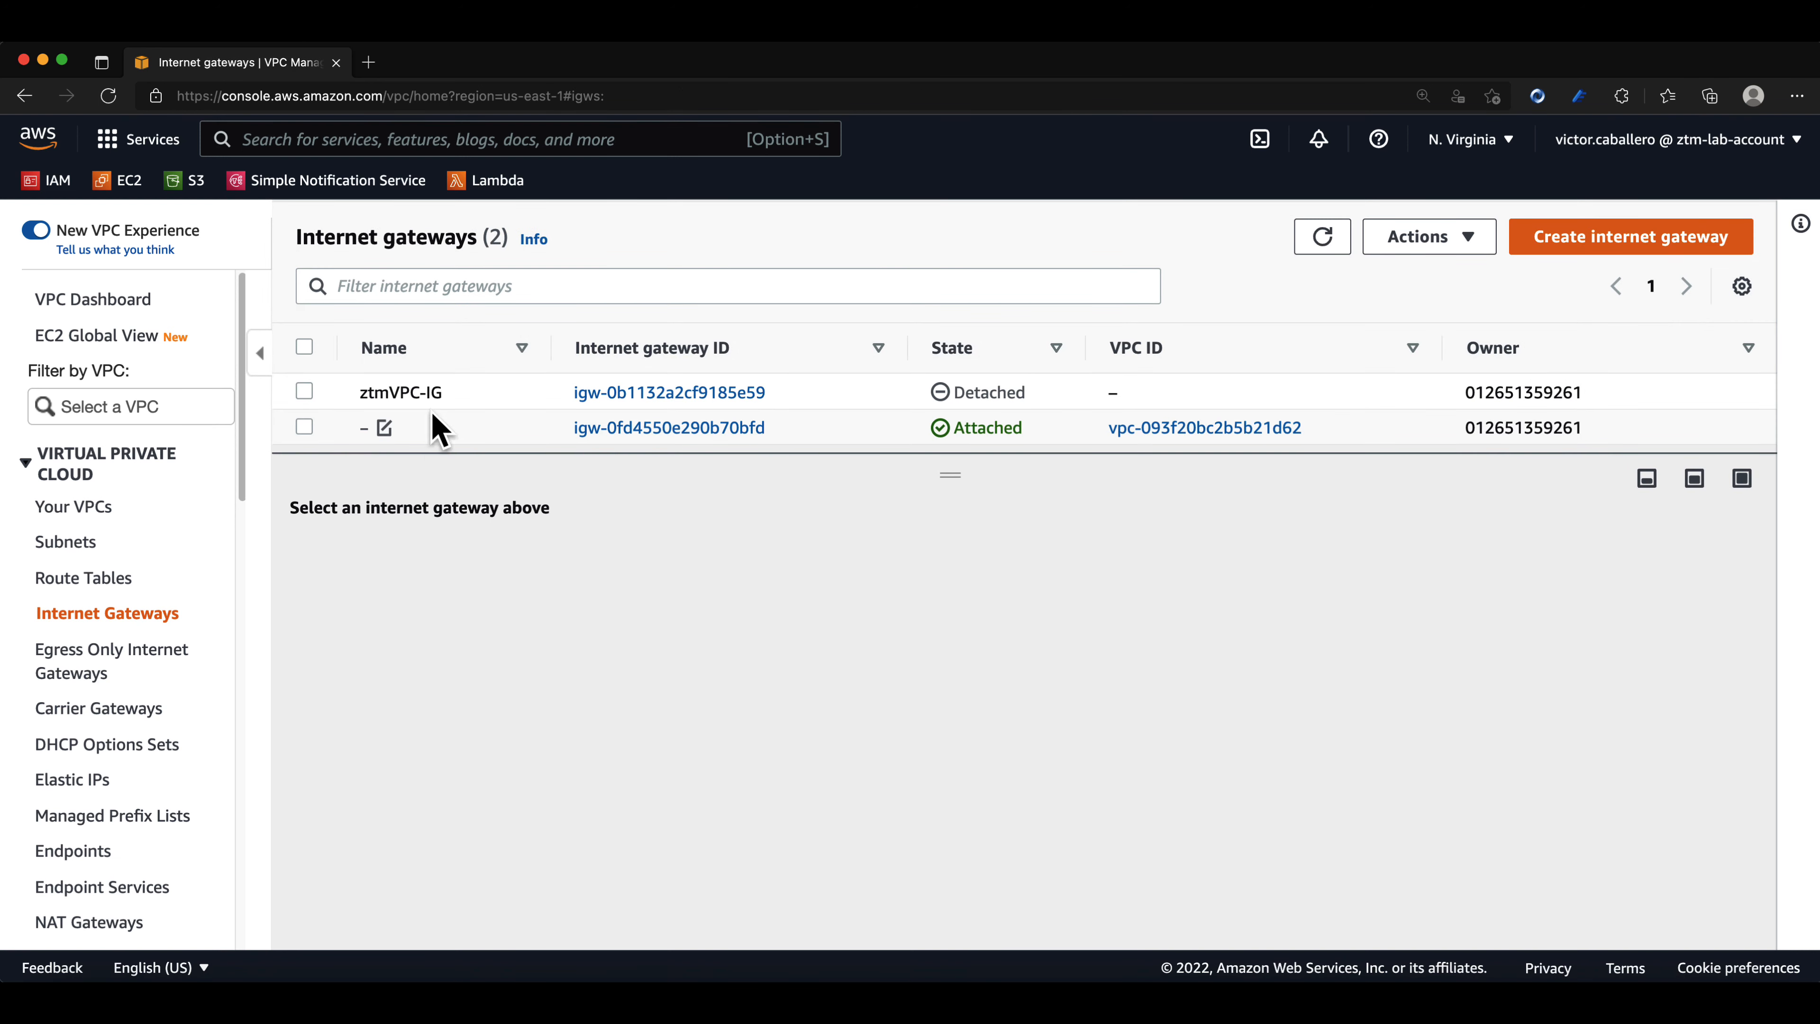
click(474, 392)
click(1410, 241)
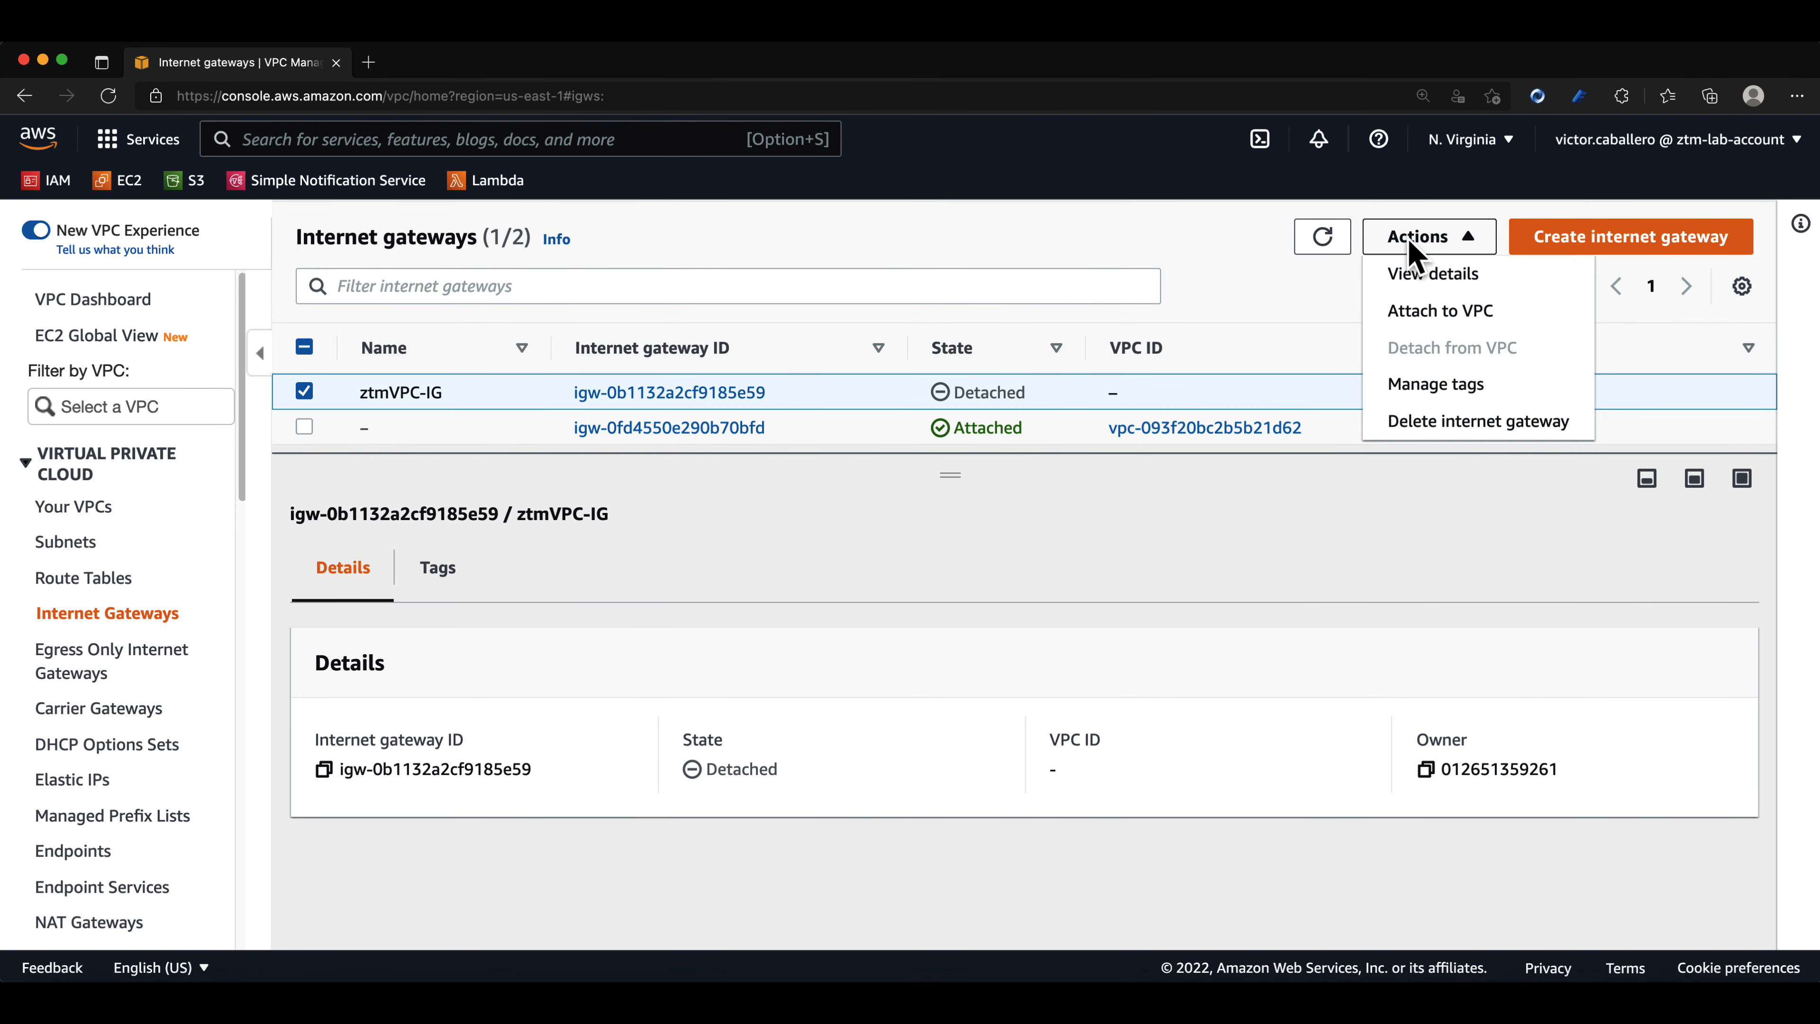
click(1416, 311)
click(512, 532)
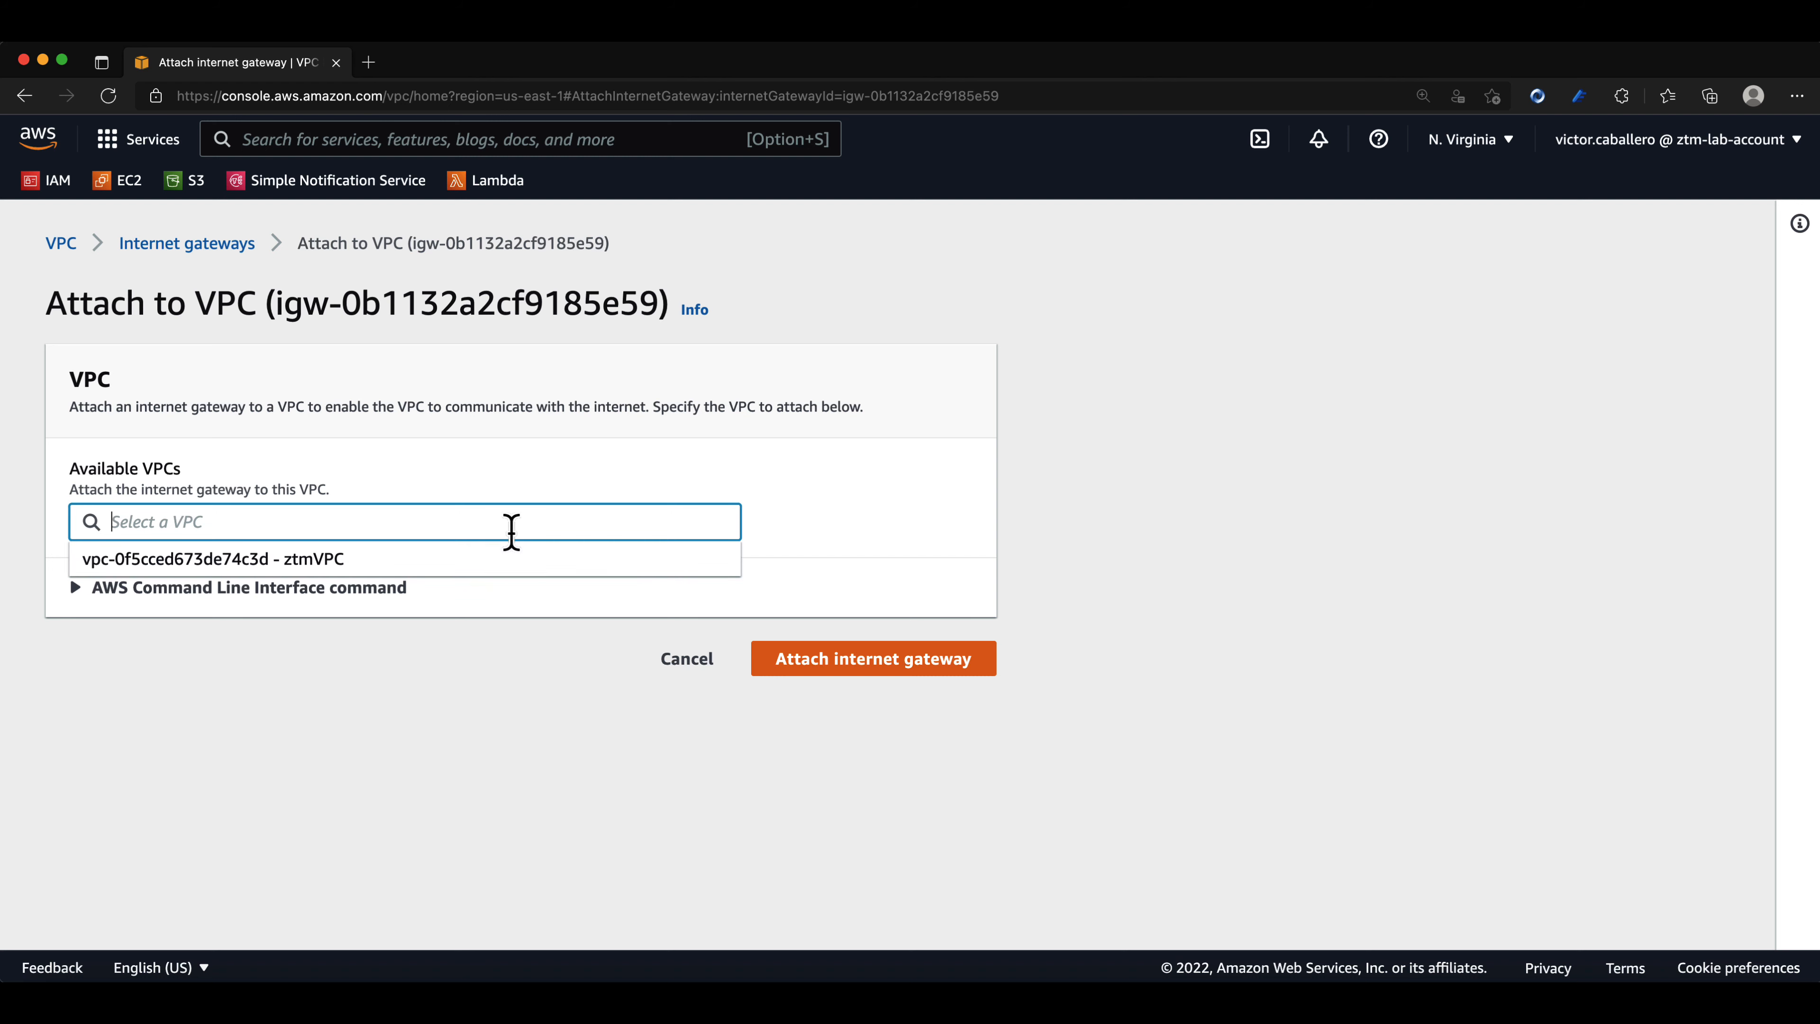
click(485, 556)
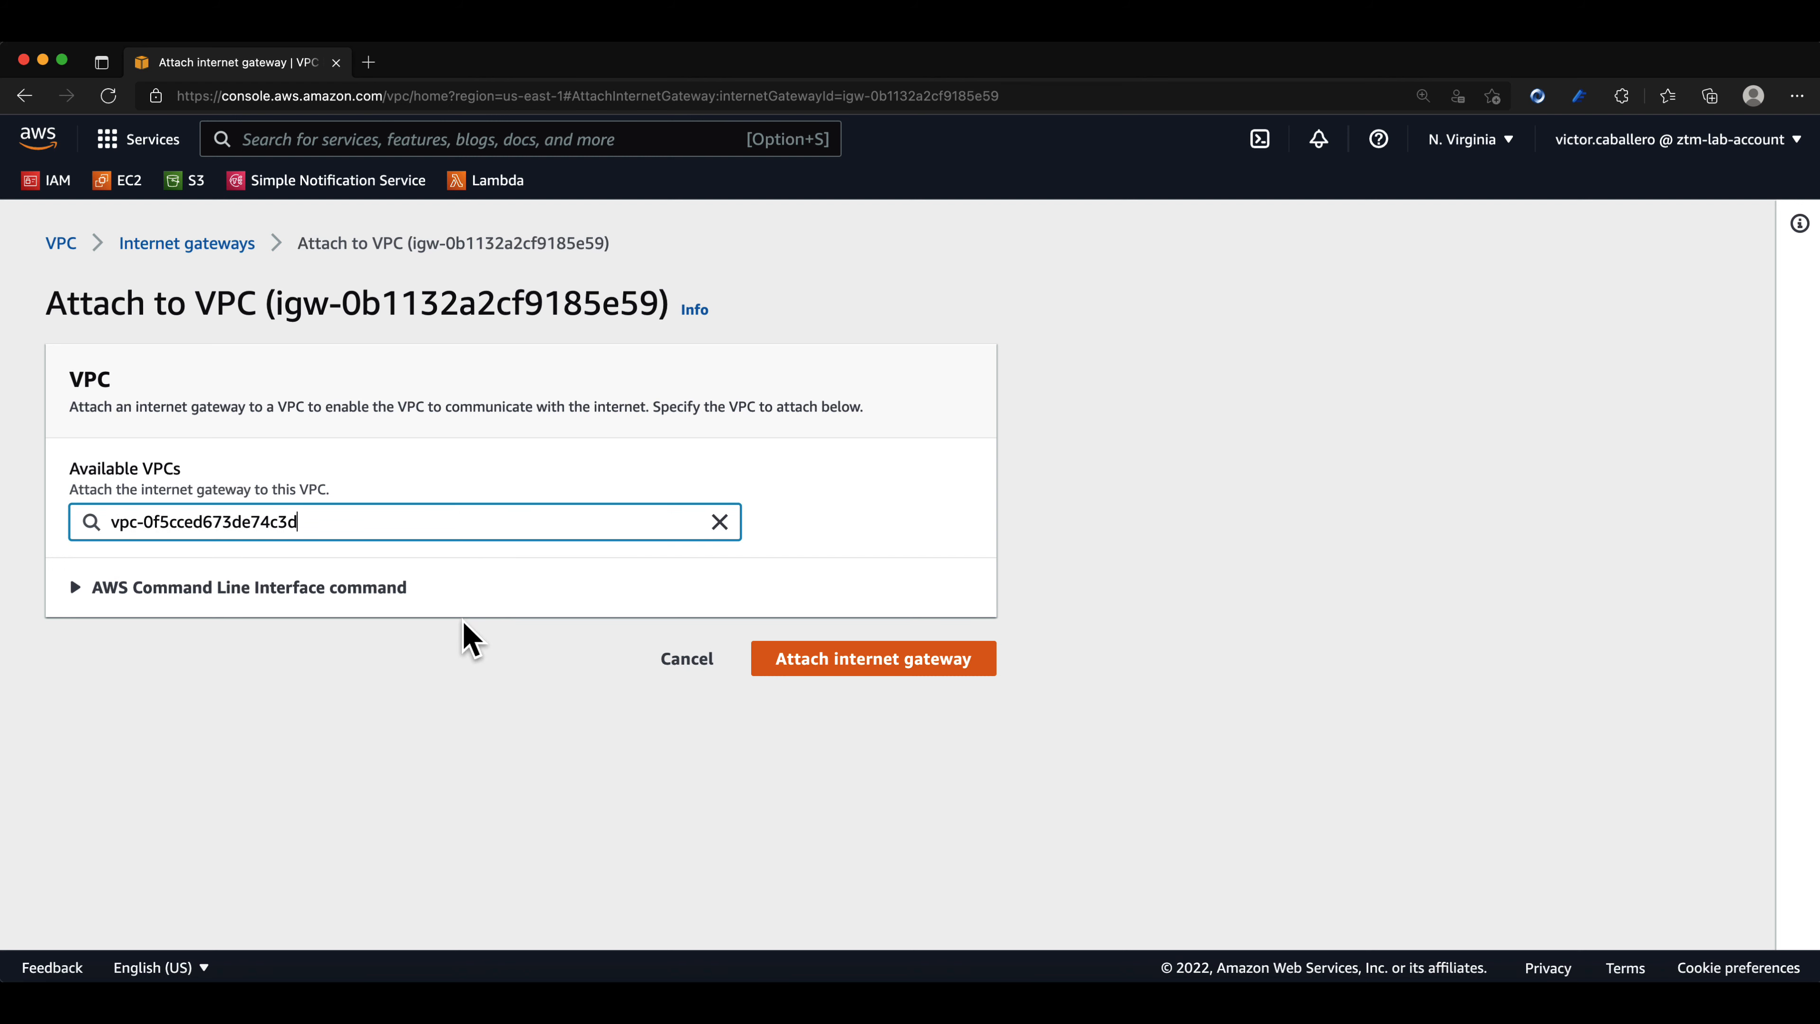
click(847, 674)
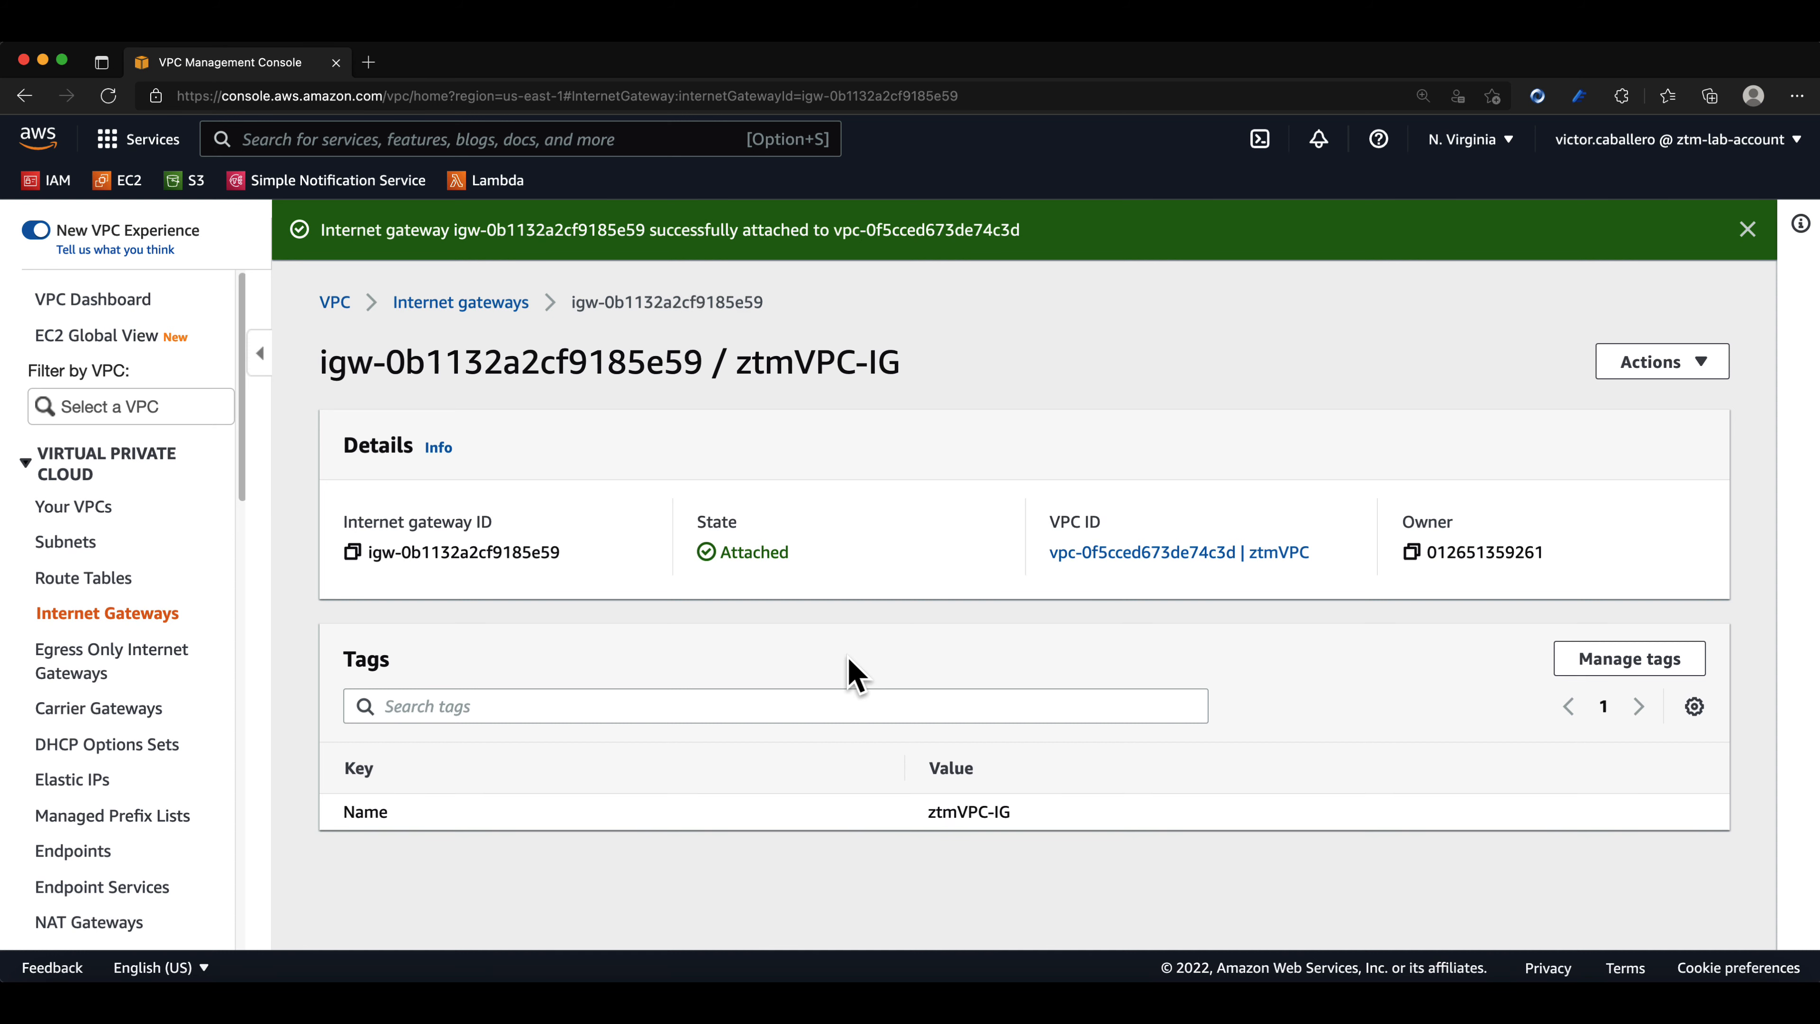
click(1745, 229)
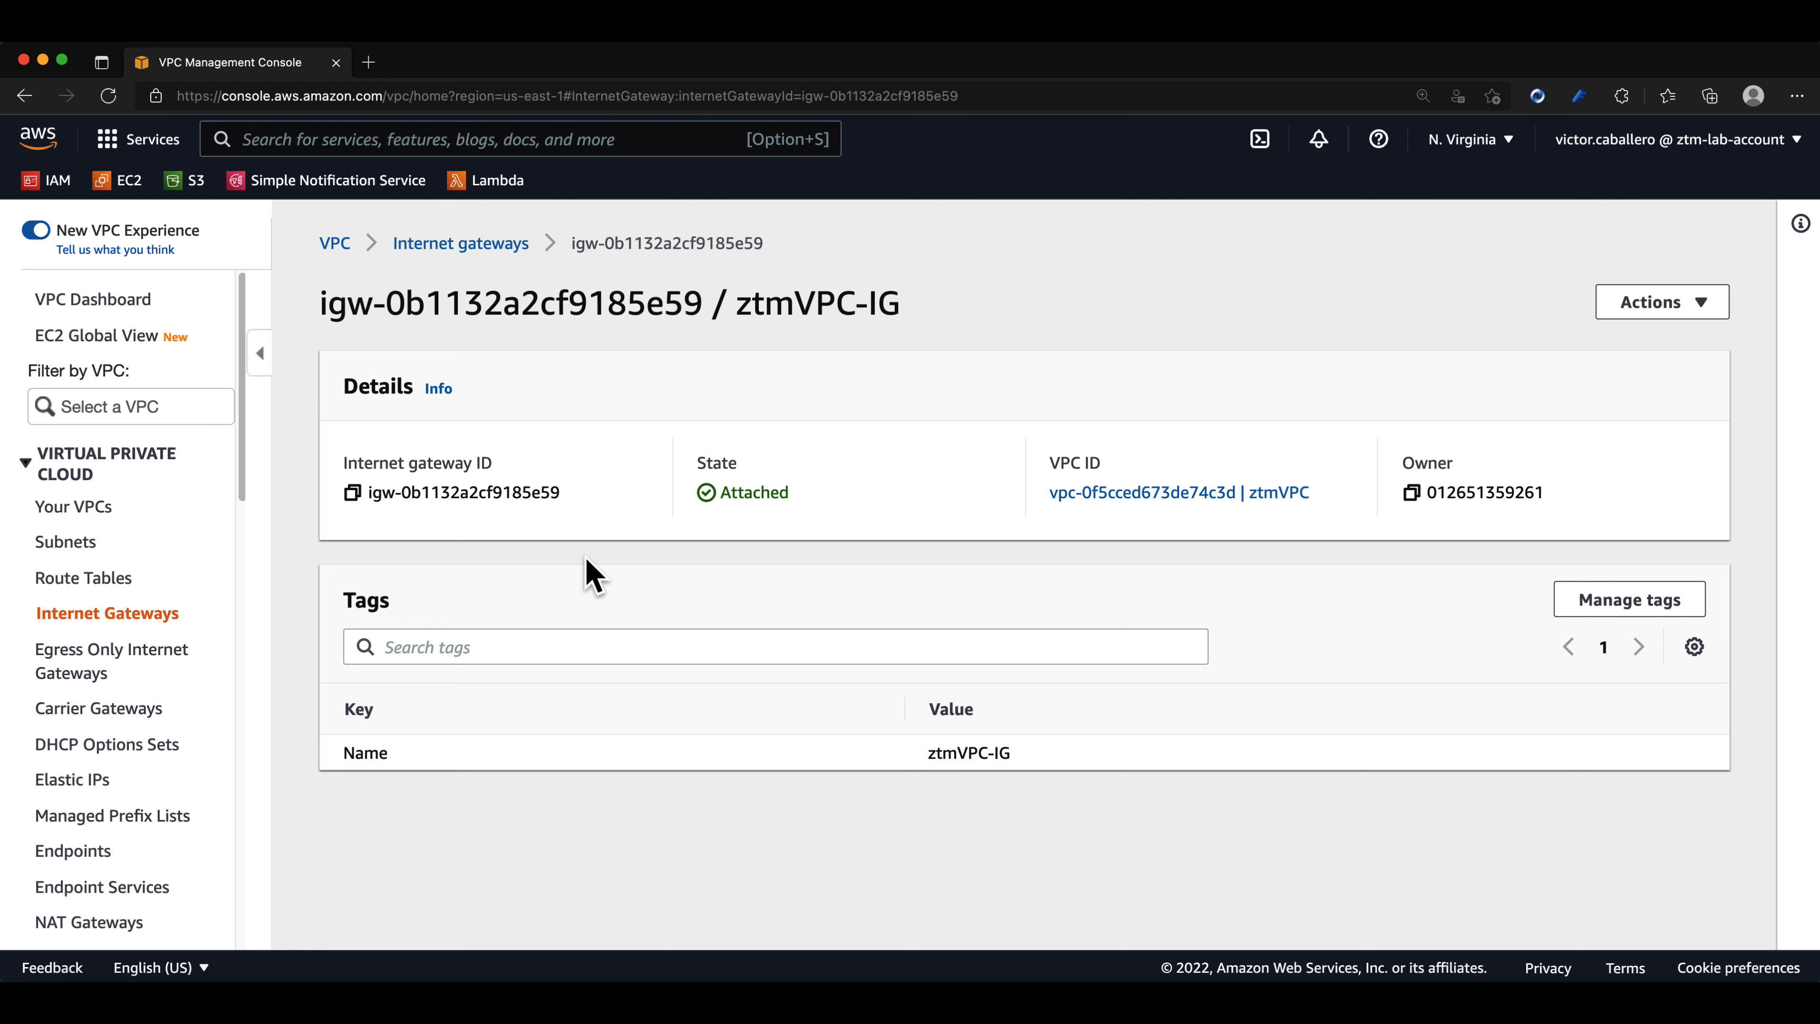
Open the mainRTZTM route table's details, dismiss the Reachability Analyzer notice and review its routes
click(130, 578)
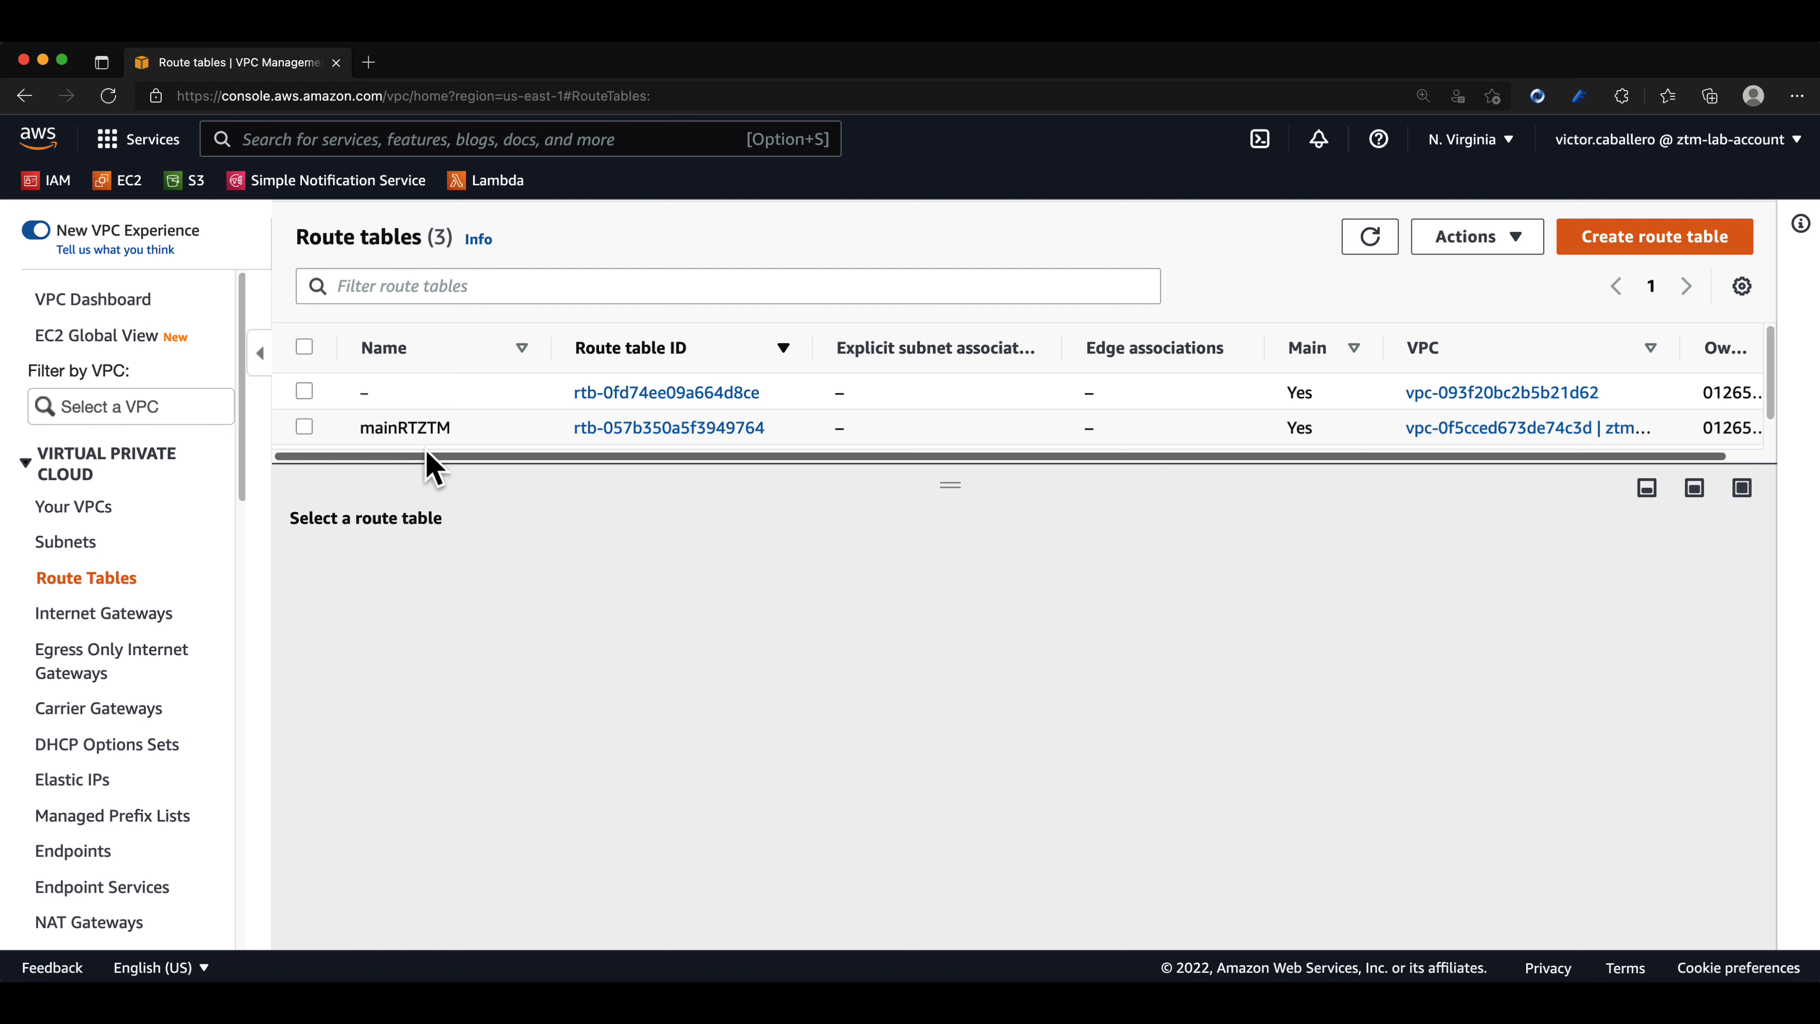
click(600, 429)
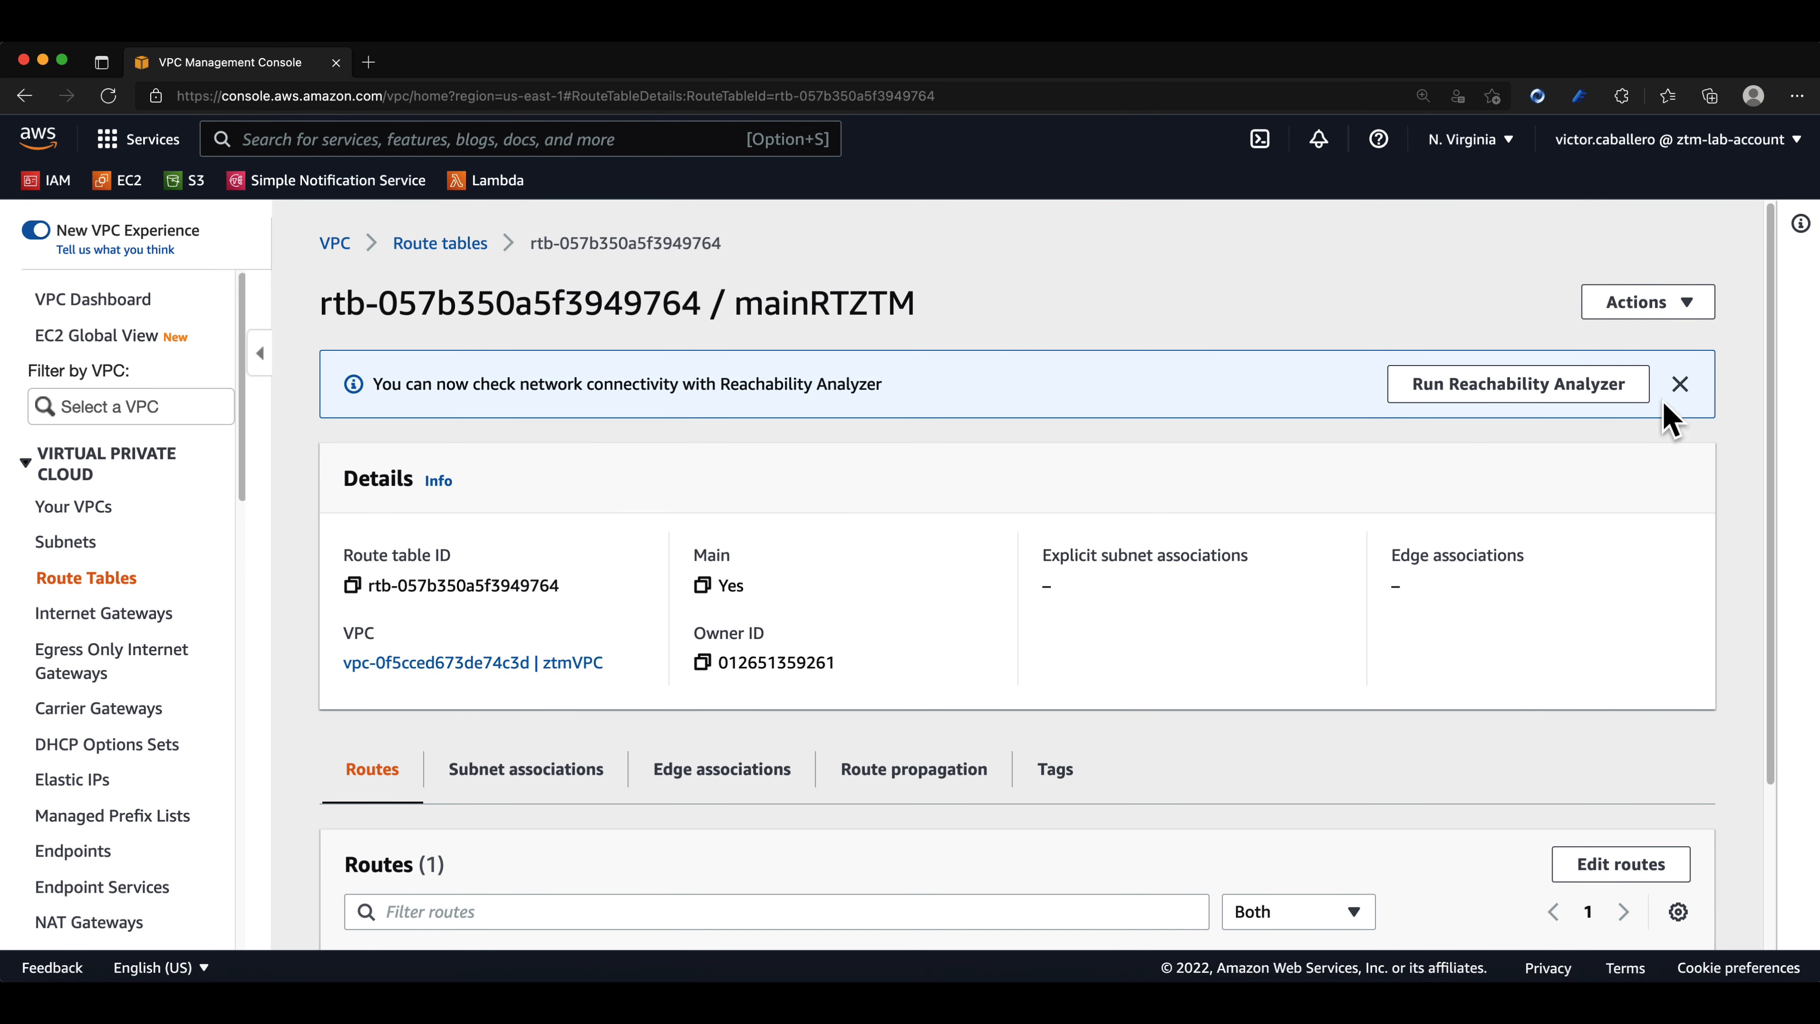
click(1679, 384)
scroll(993, 570, down, 3)
scroll(987, 552, down, 1)
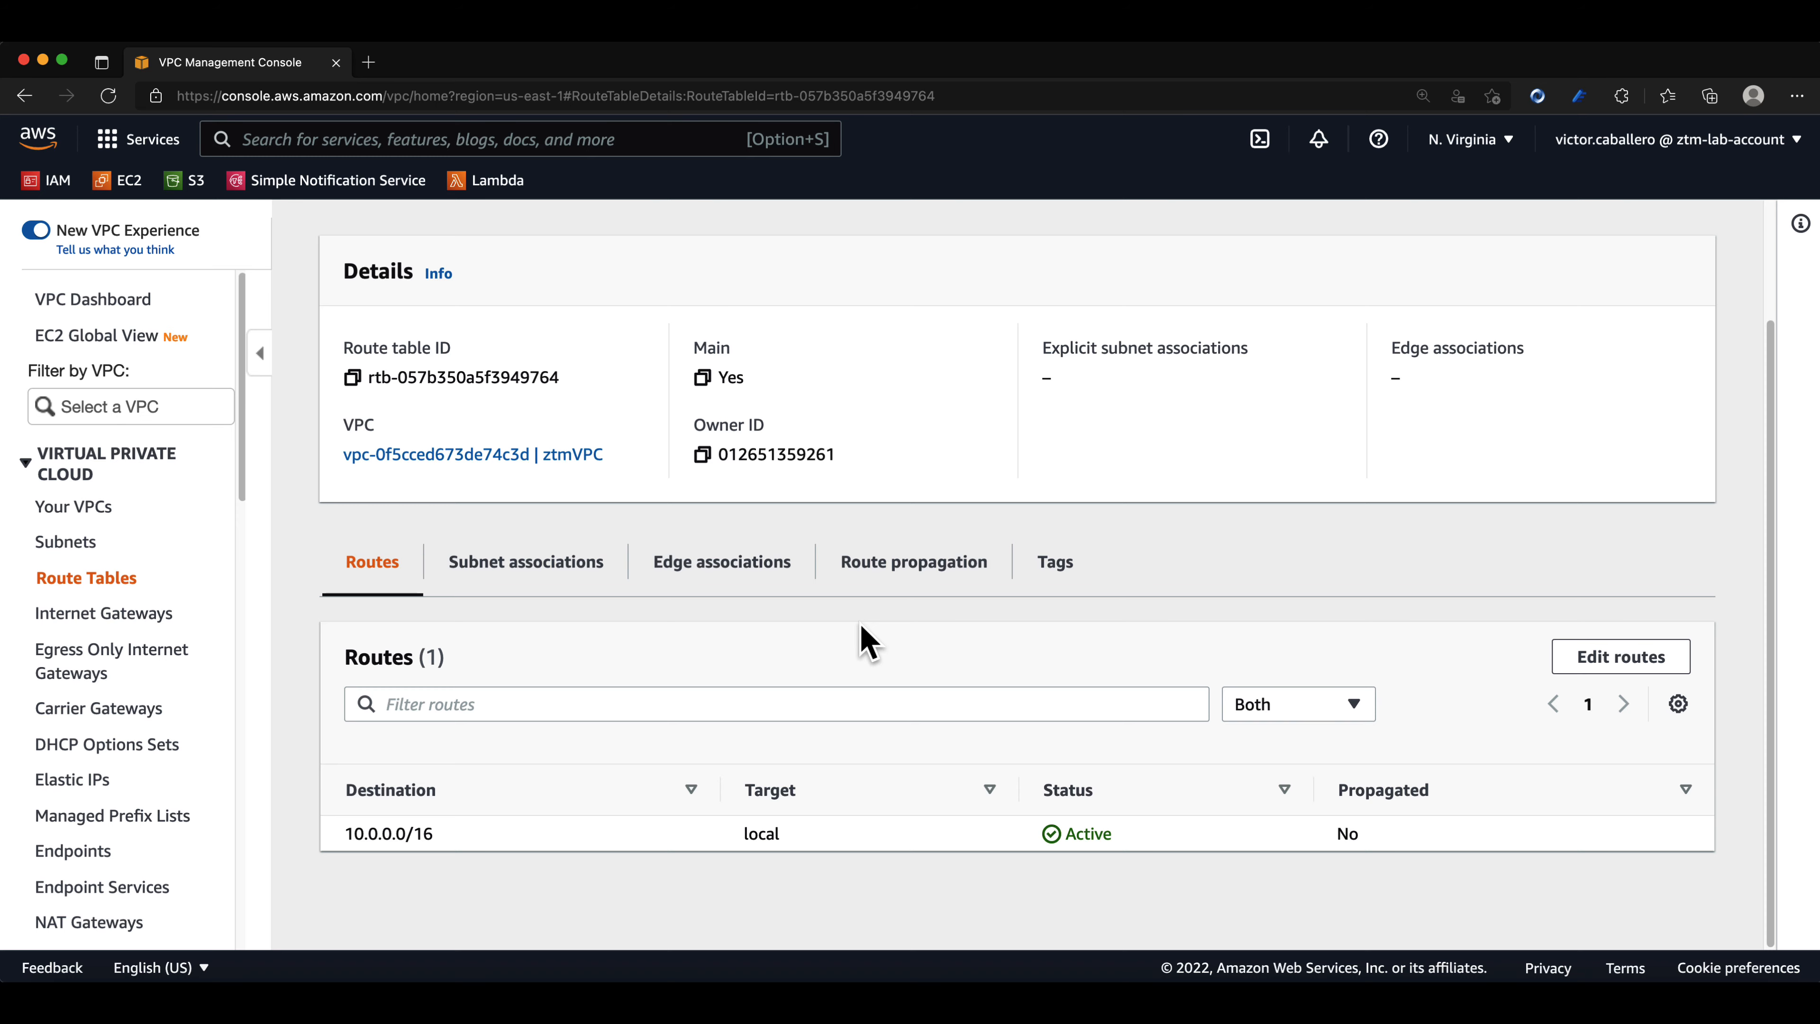
scroll(865, 642, up, 2)
scroll(865, 642, down, 2)
Add a new route with destination 0.0.0.0/0 to the mainRTZTM route table
click(1621, 667)
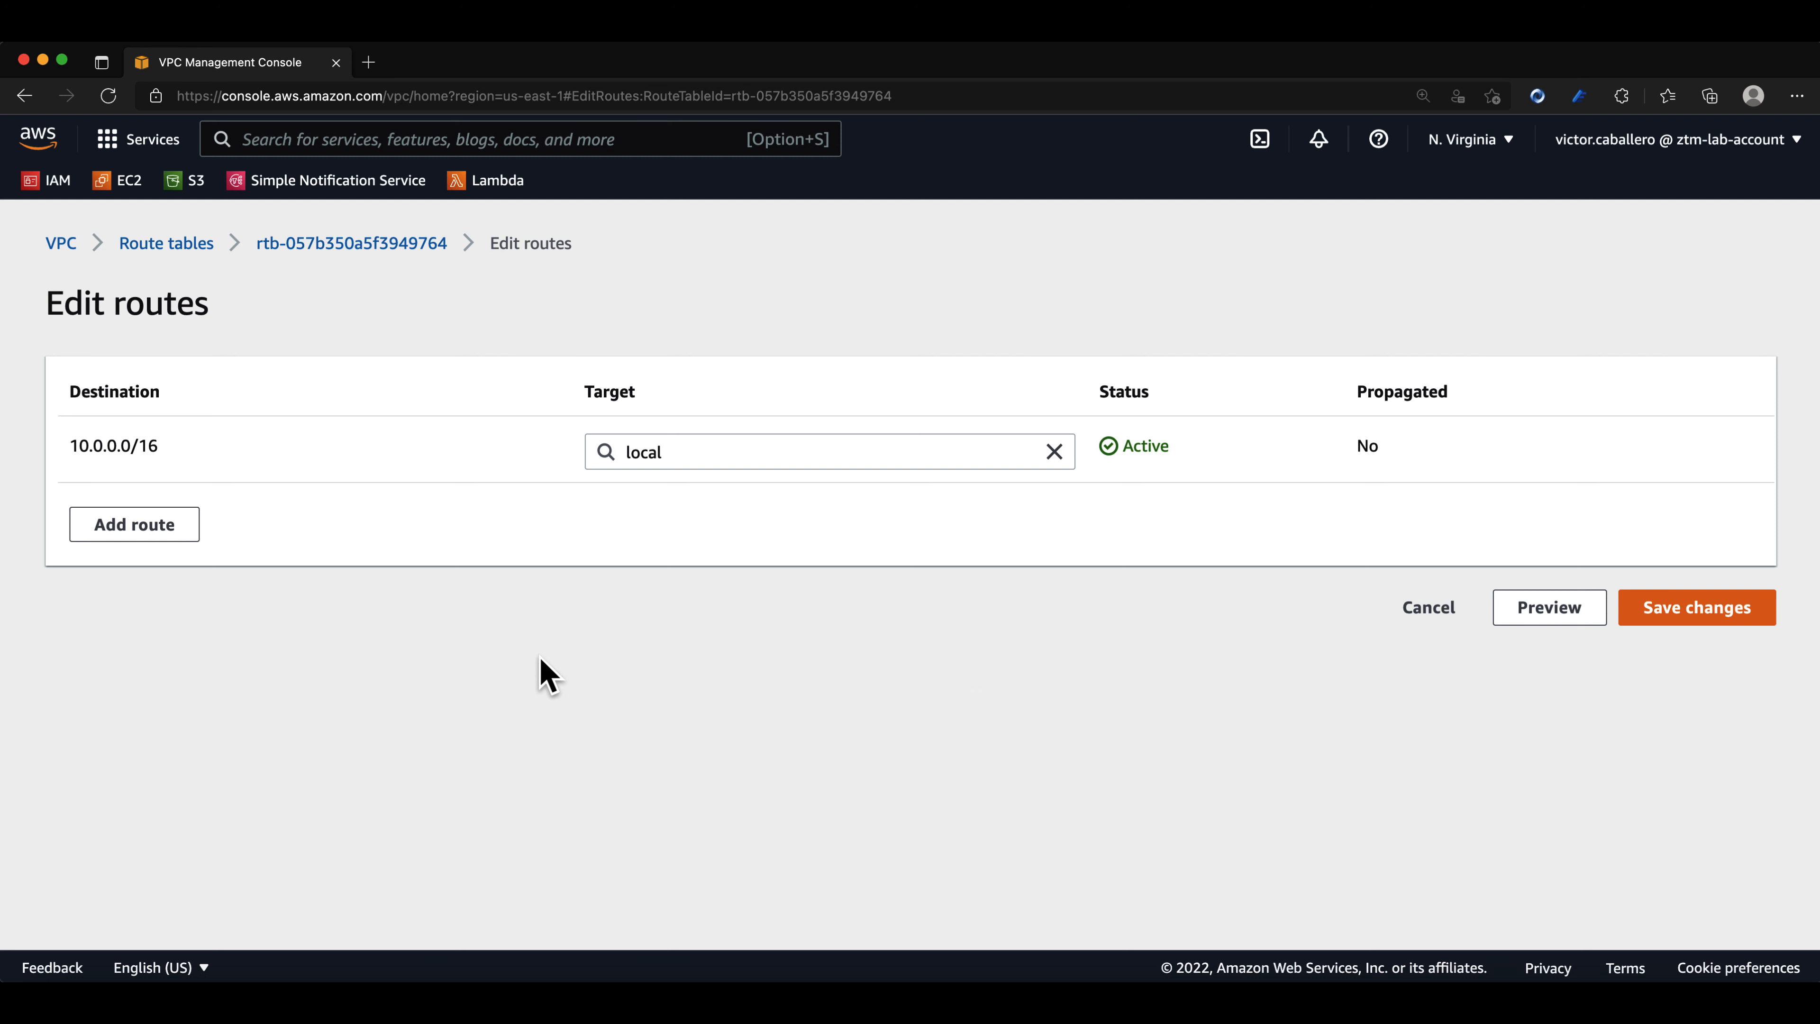
click(146, 529)
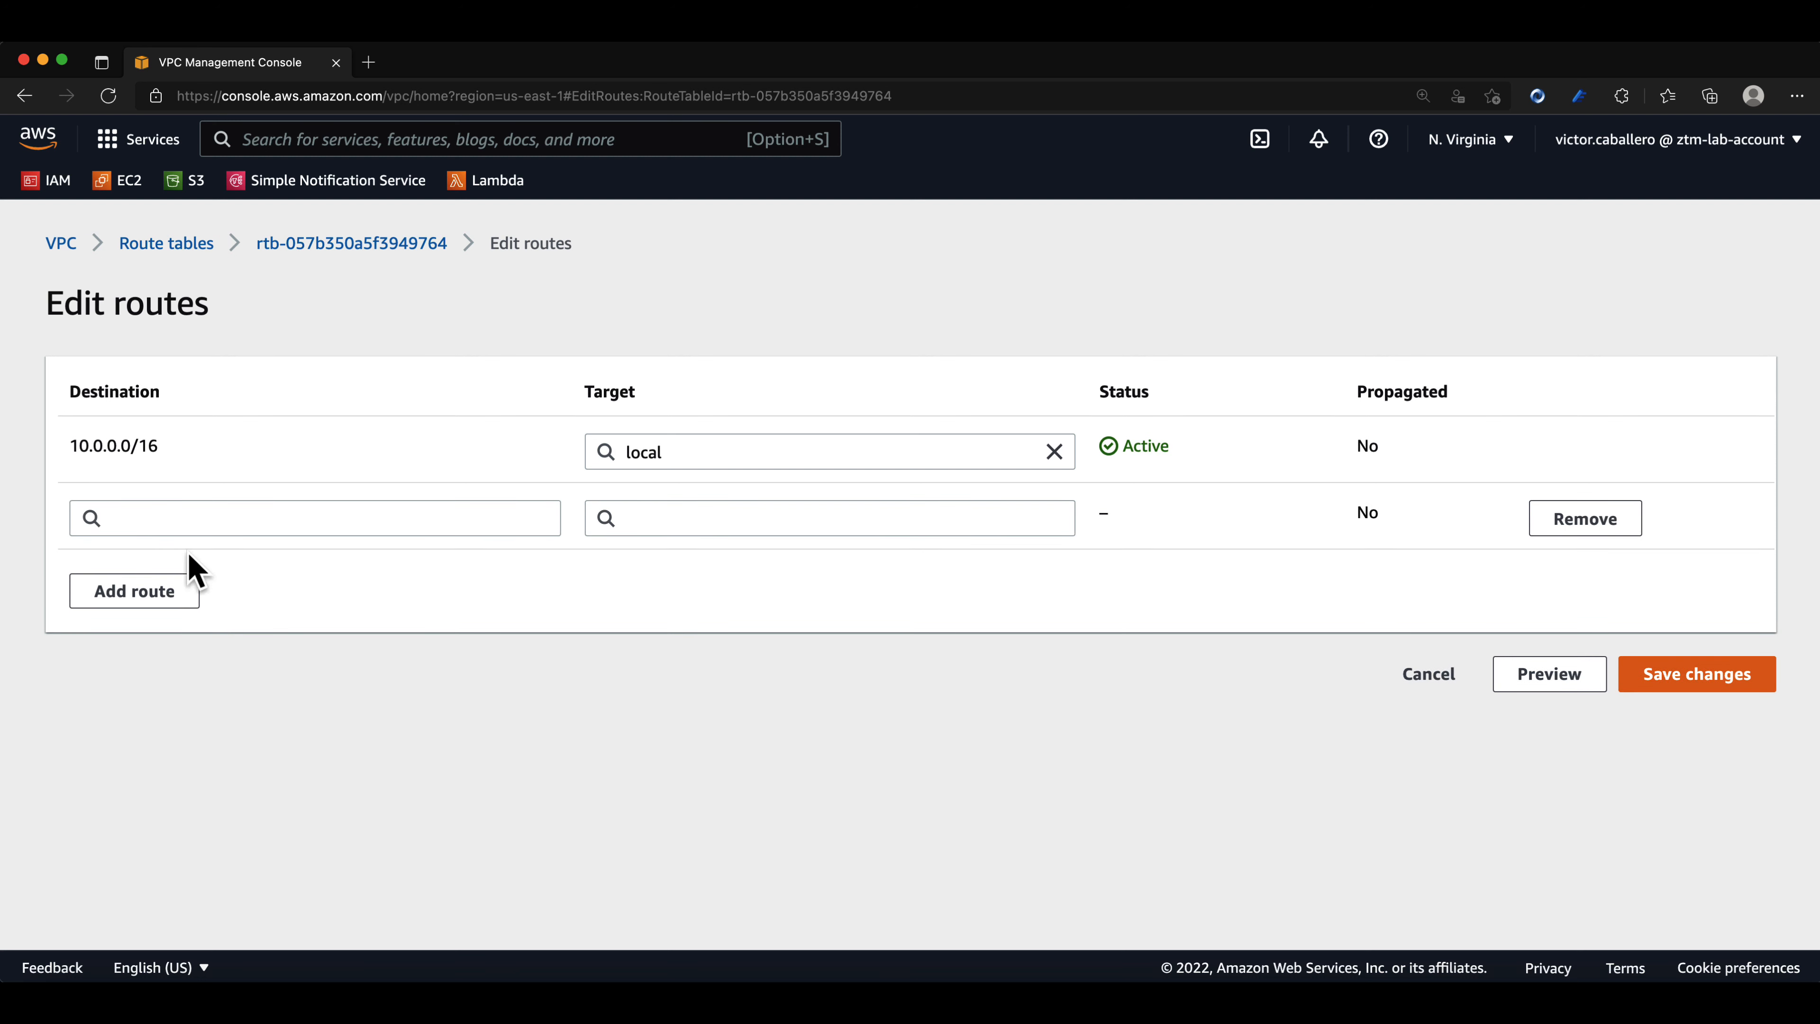
click(267, 531)
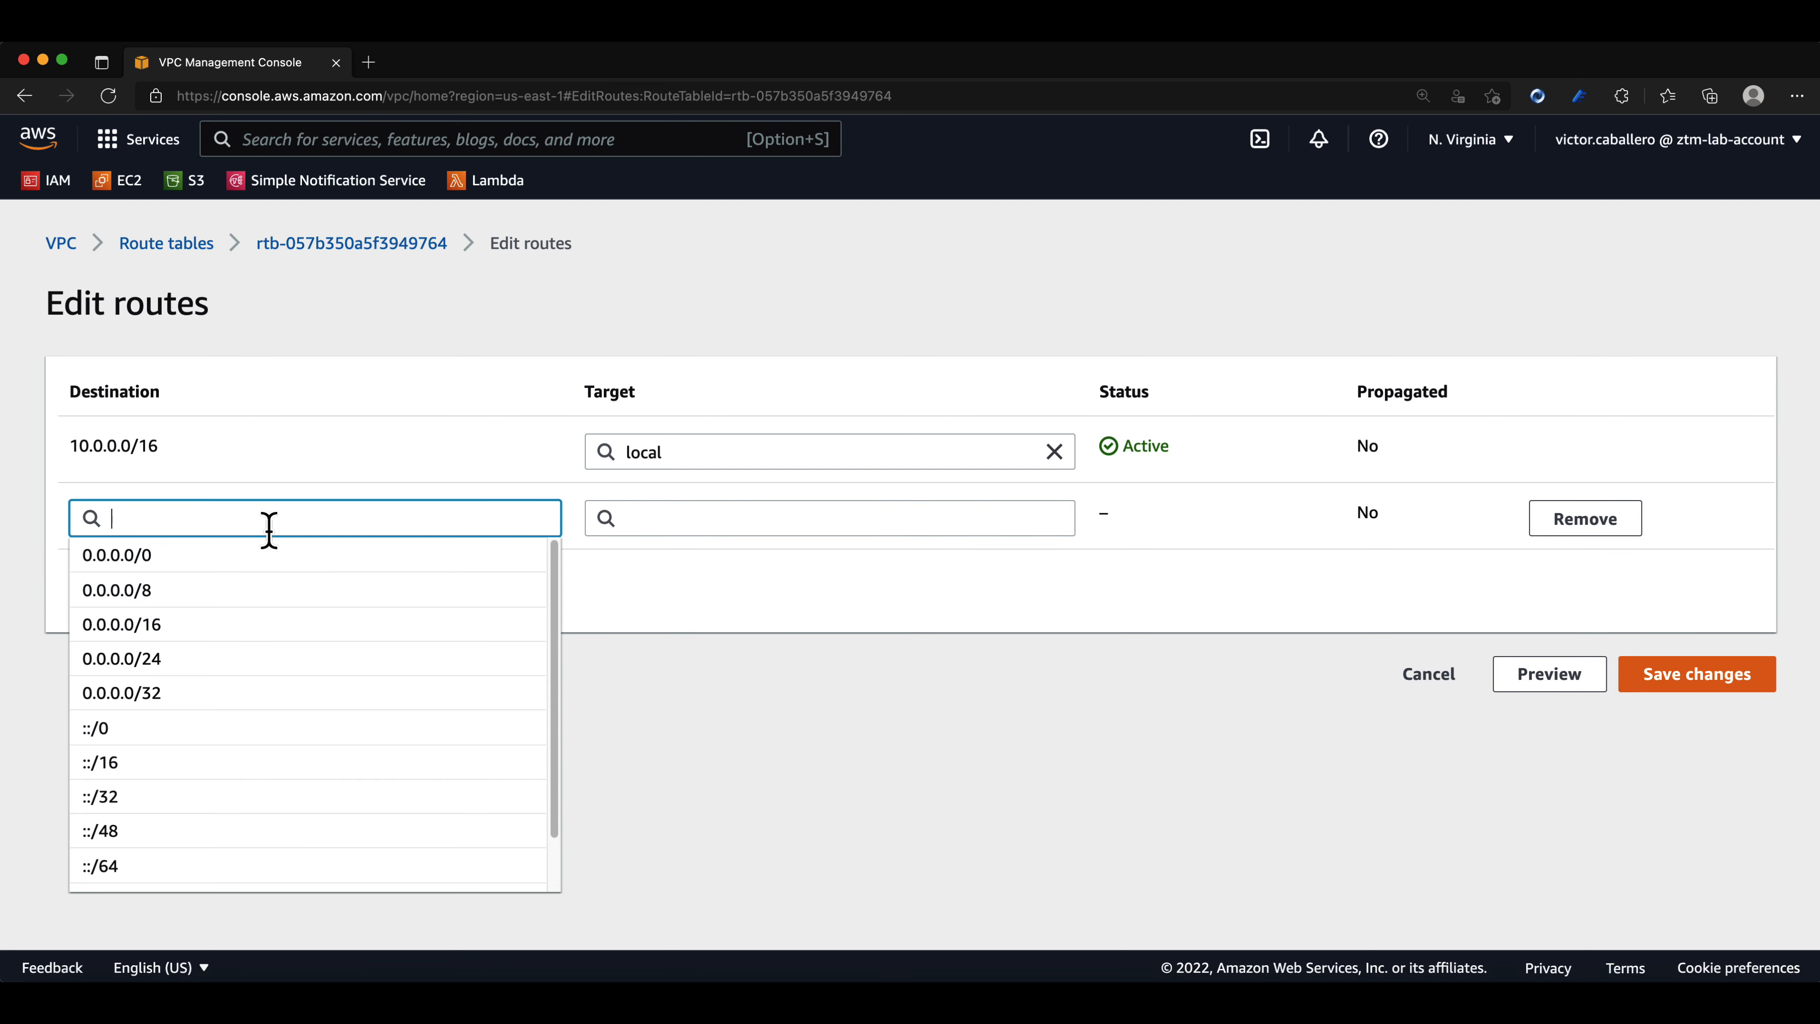
scroll(289, 608, down, 1)
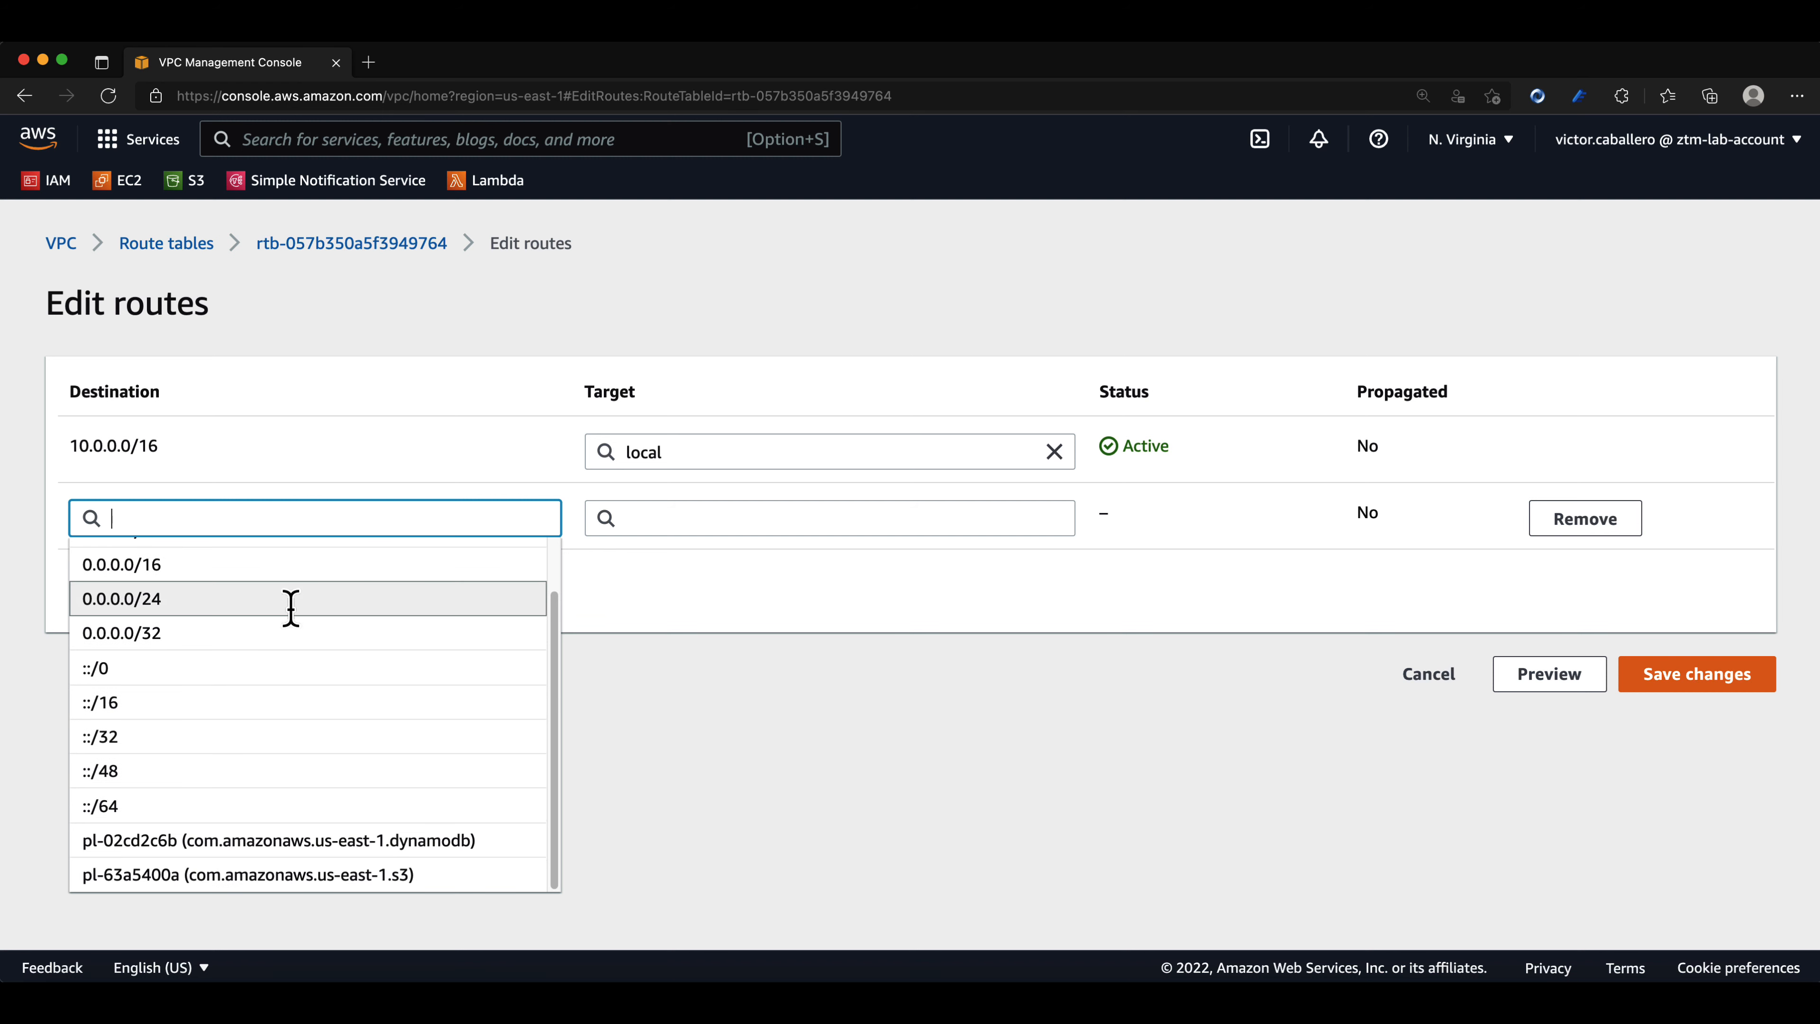
scroll(289, 609, up, 1)
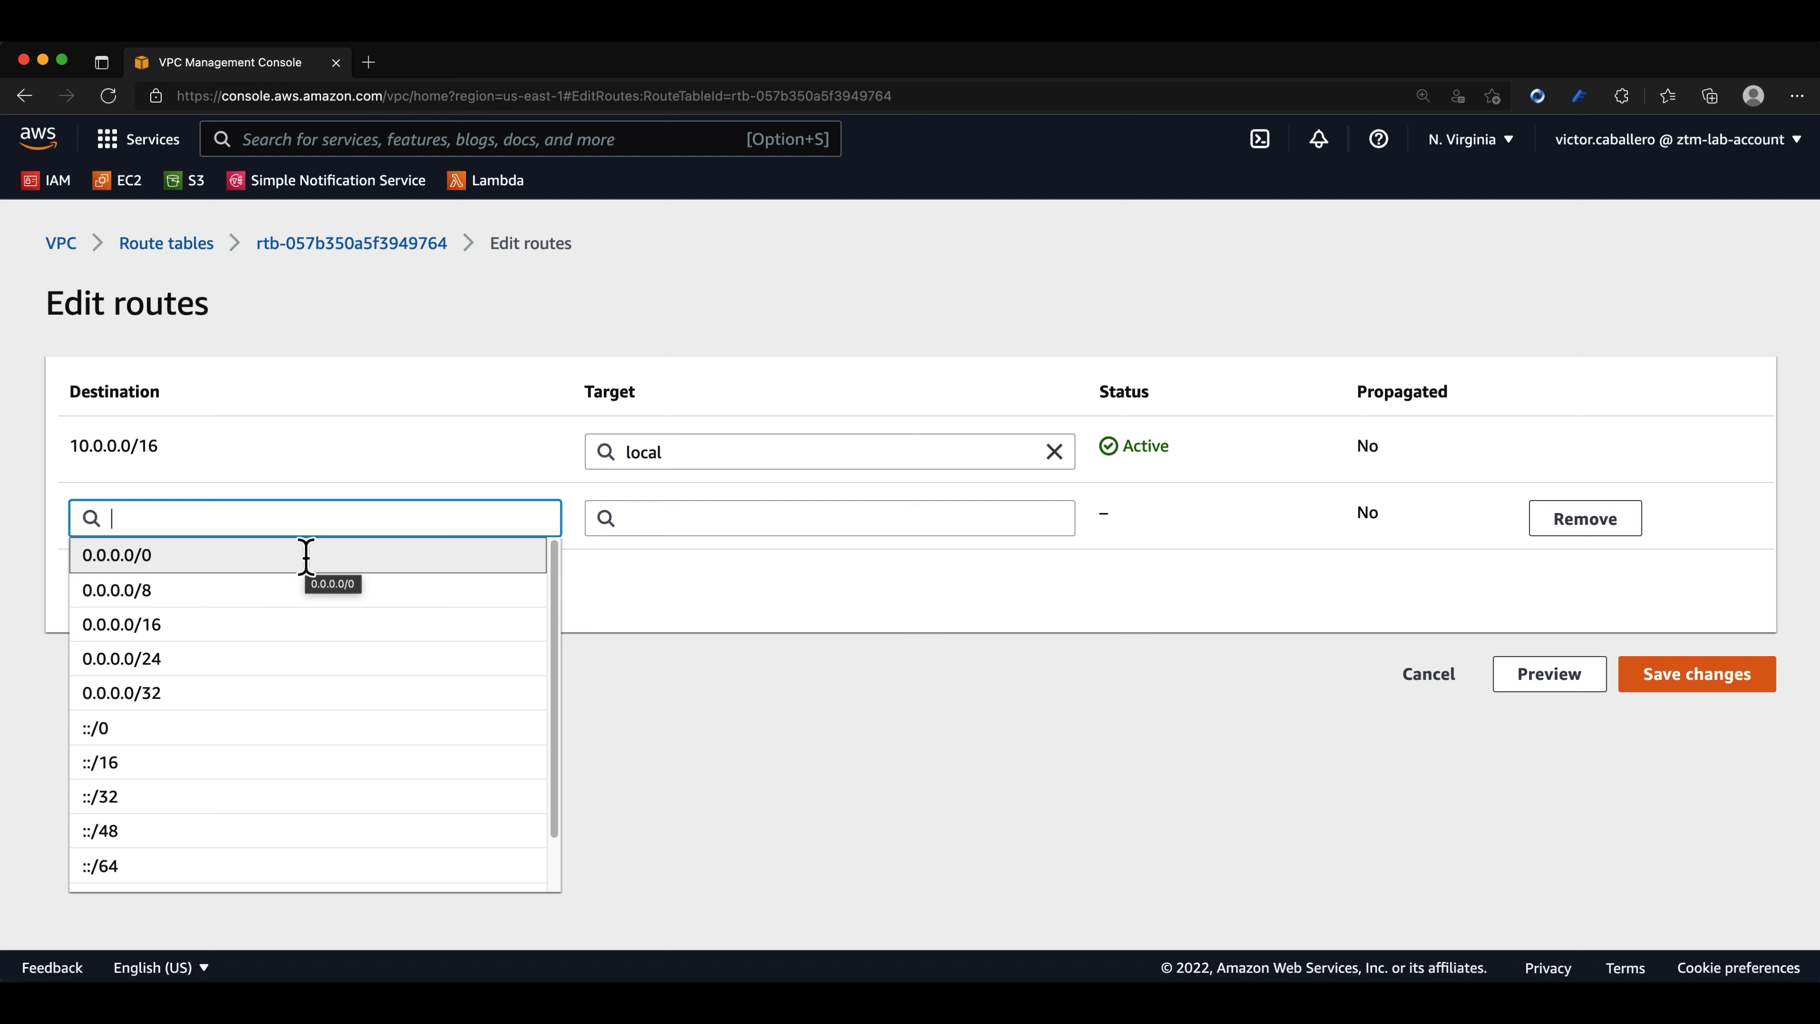
click(306, 555)
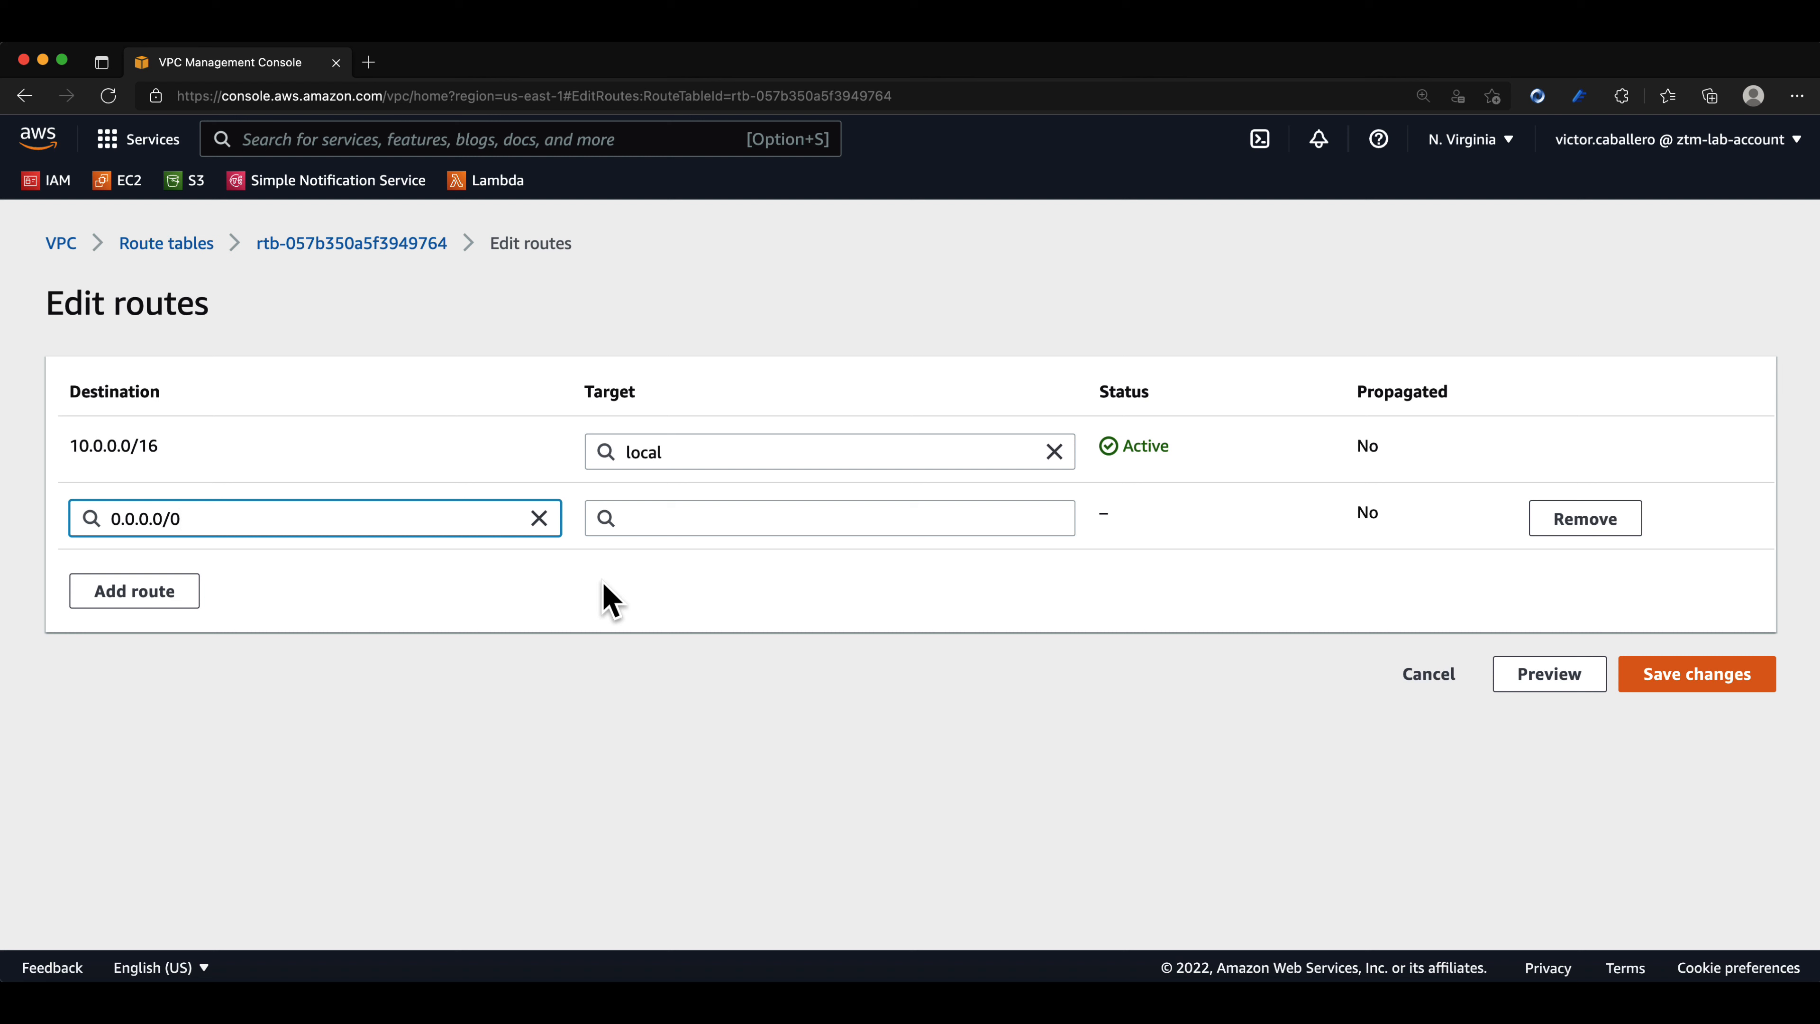
Target the 0.0.0.0/0 route to the ztmVPC-IG internet gateway, save the route changes and dismiss the notification
click(700, 519)
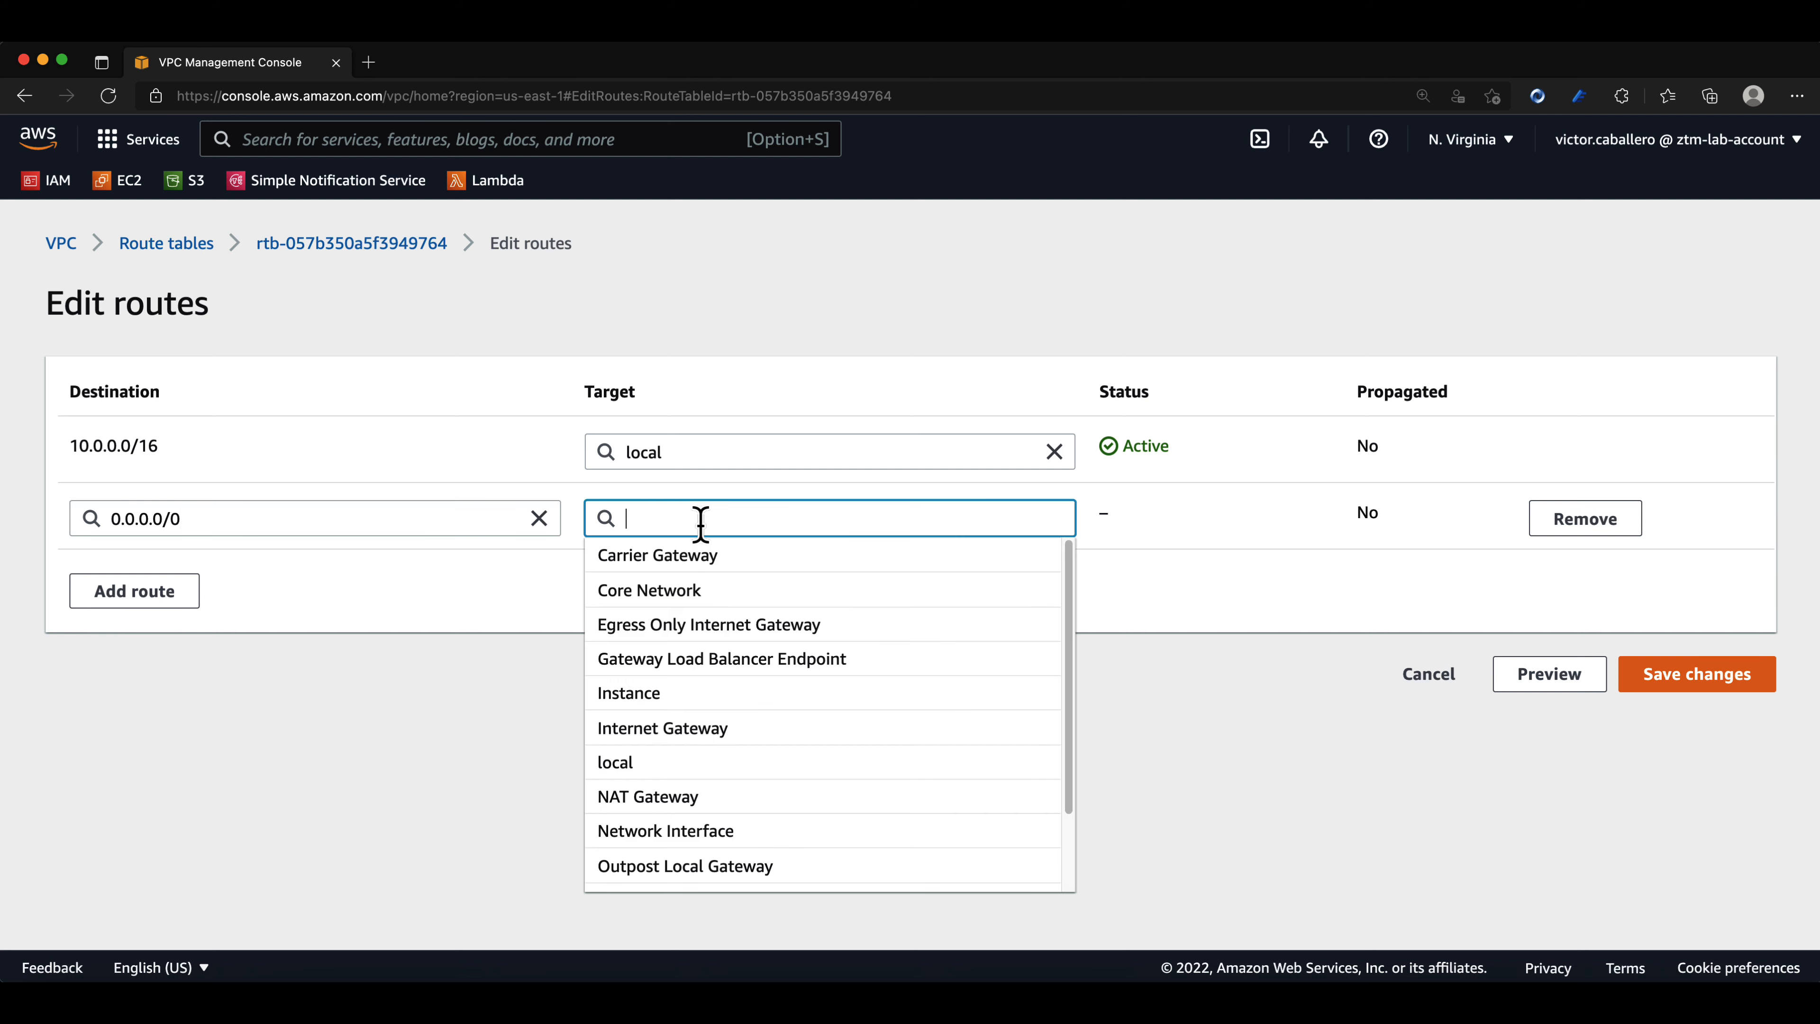
click(691, 726)
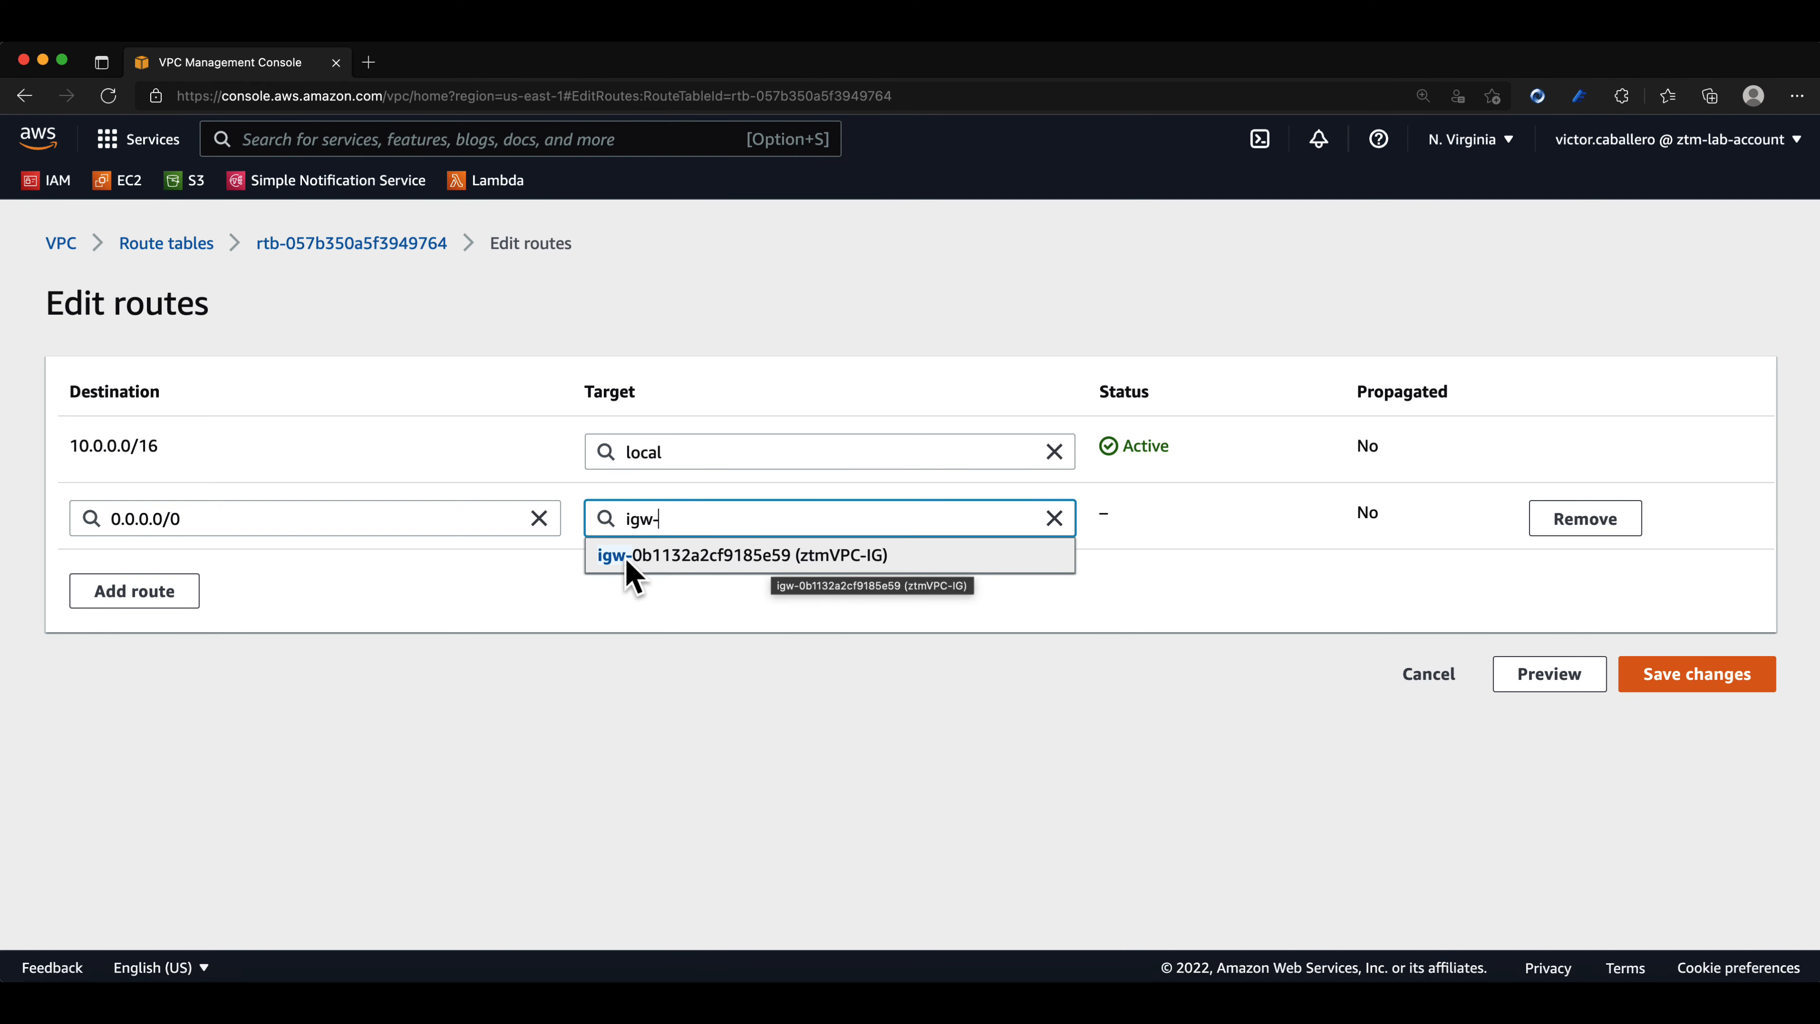
click(810, 557)
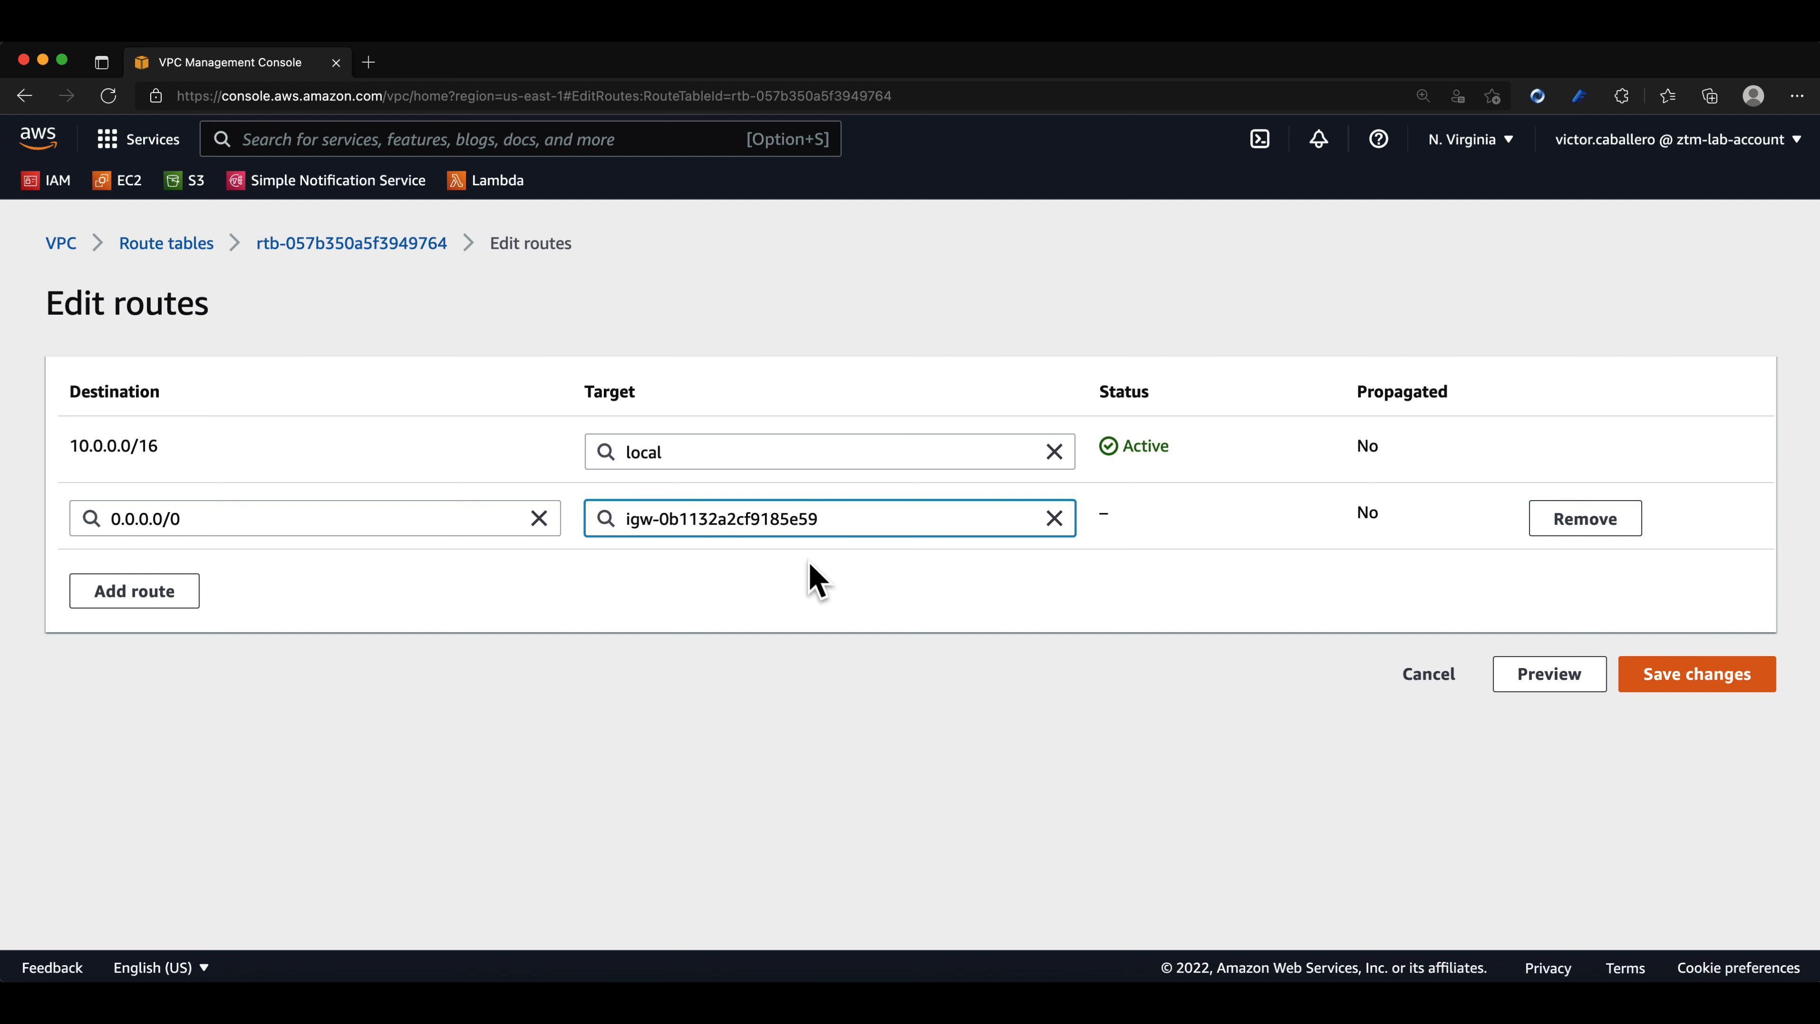
click(1627, 673)
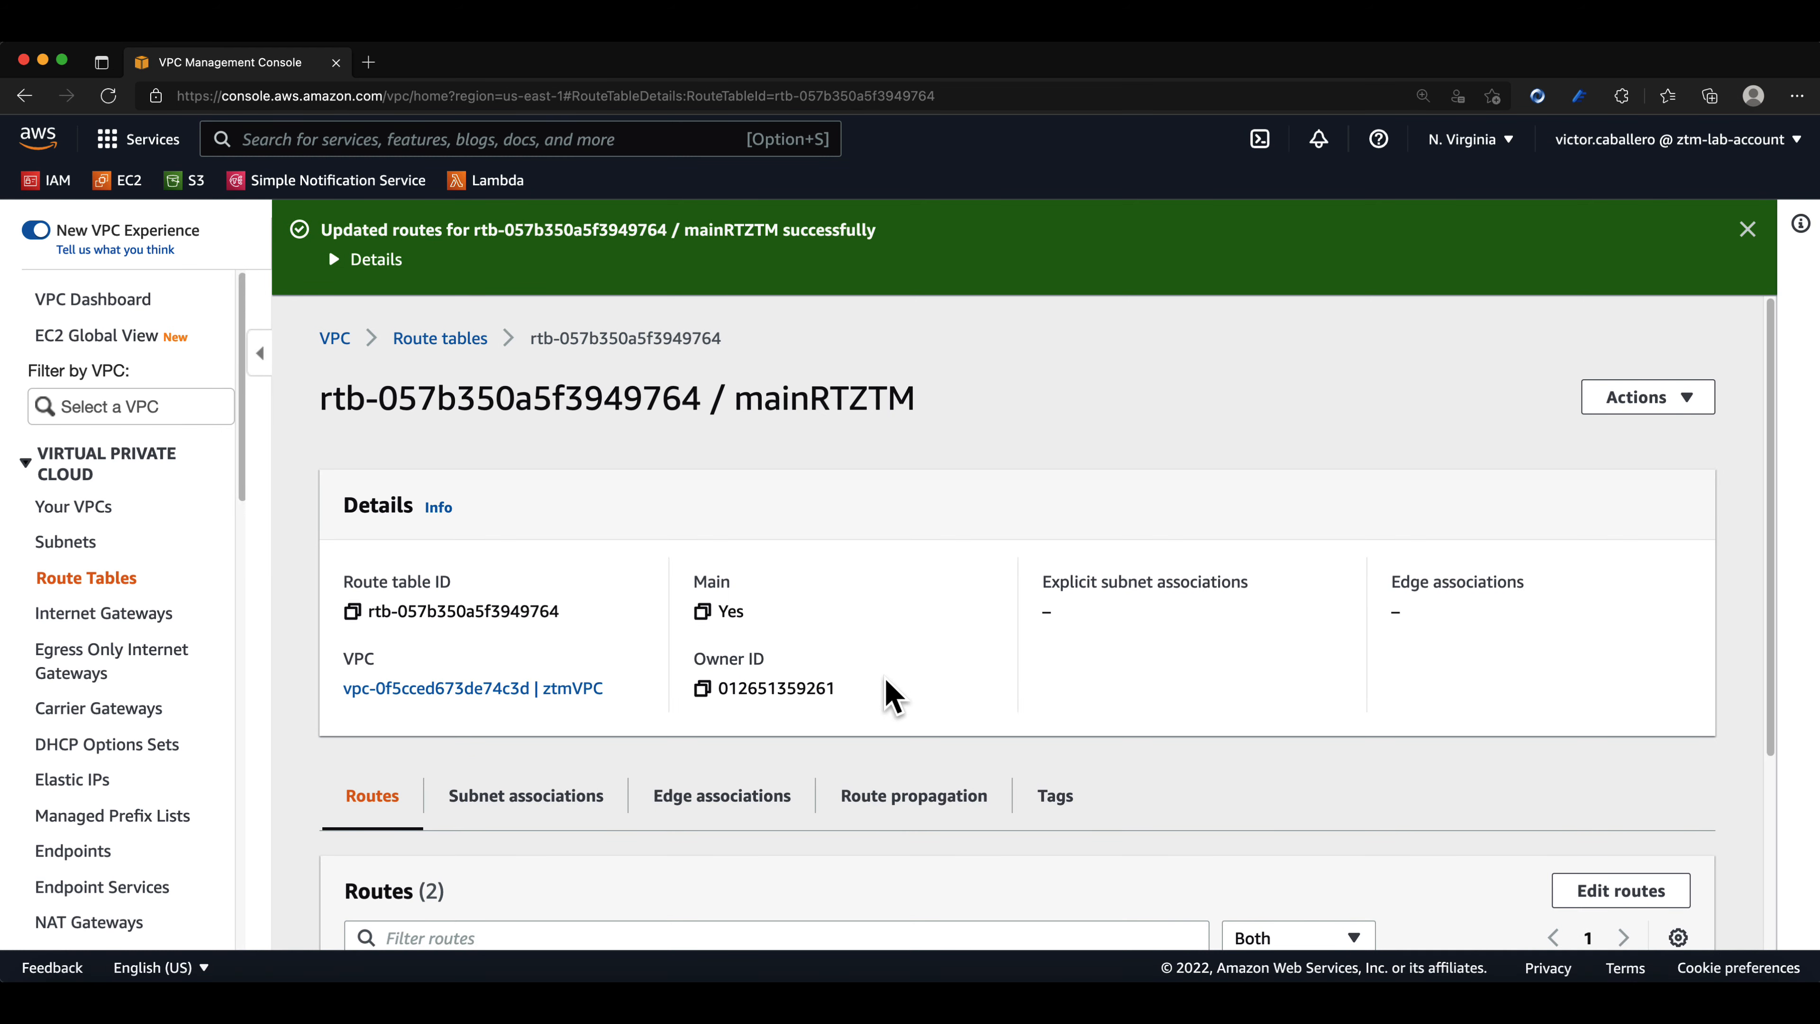
click(1747, 231)
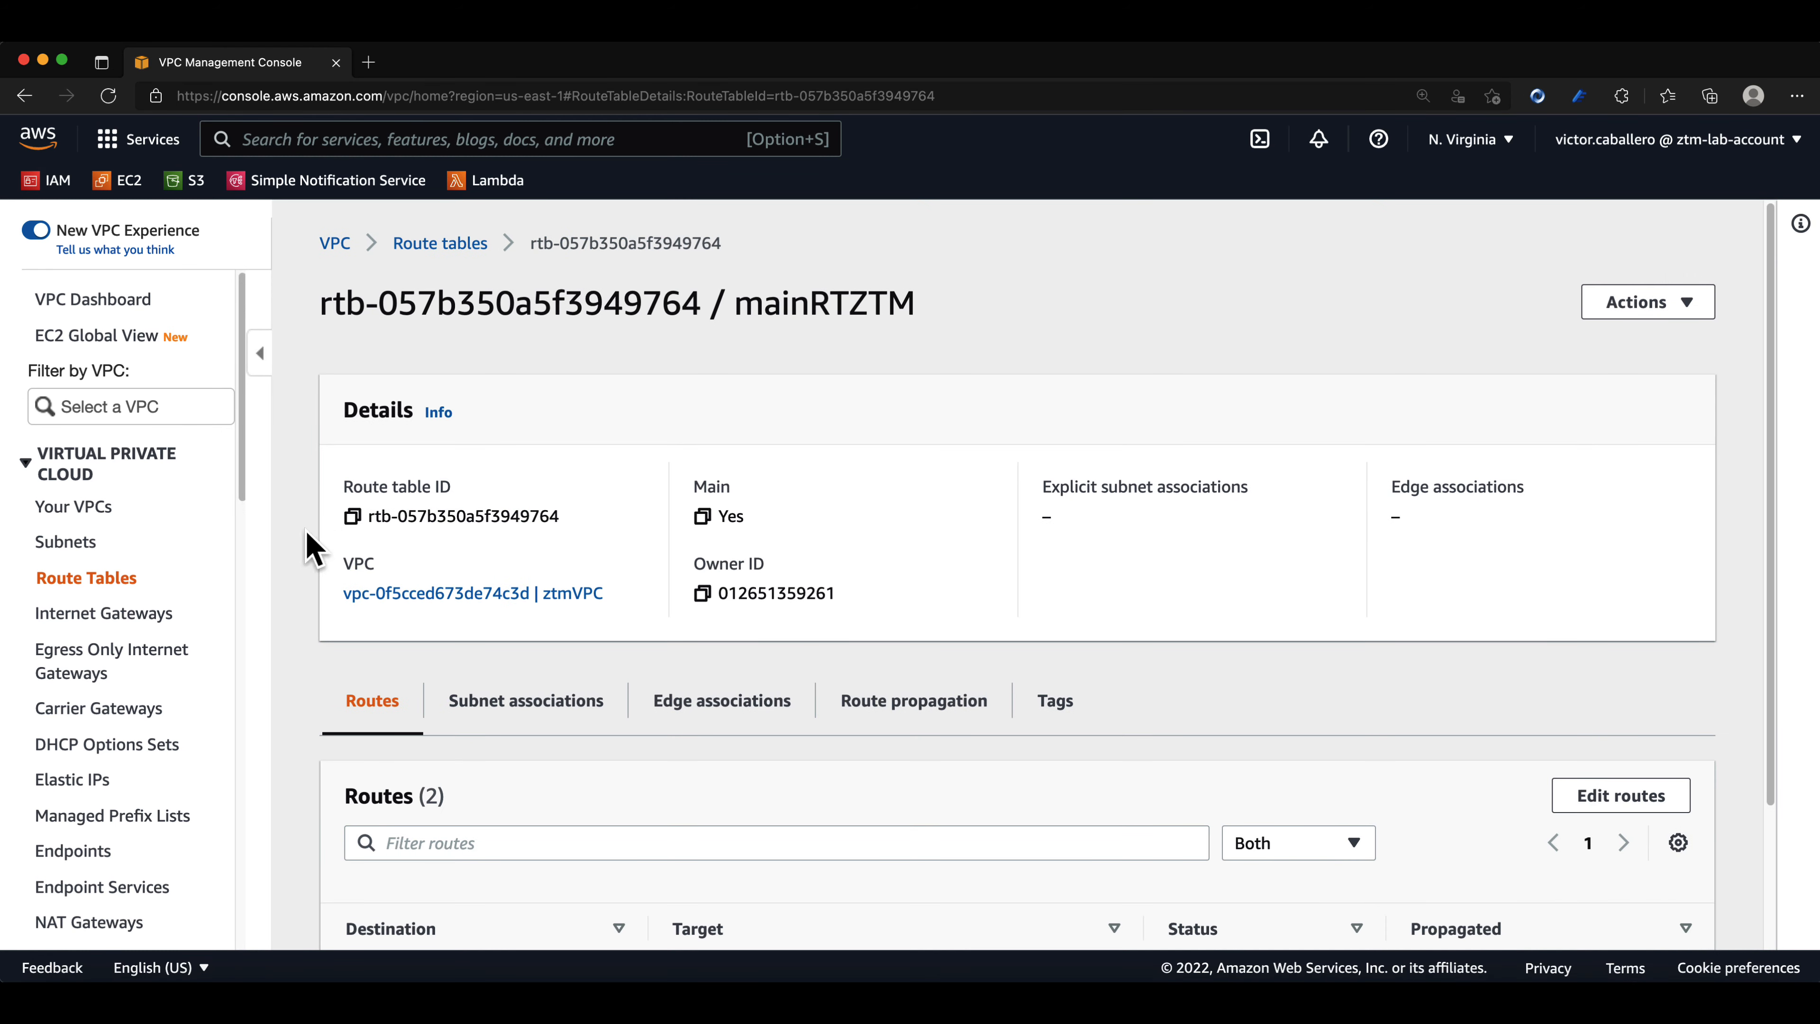
Enable auto-assign public IPv4 address for the public1A subnet, save the settings, then dismiss the notification and deselect the subnet
scroll(130, 557, down, 5)
scroll(130, 557, up, 4)
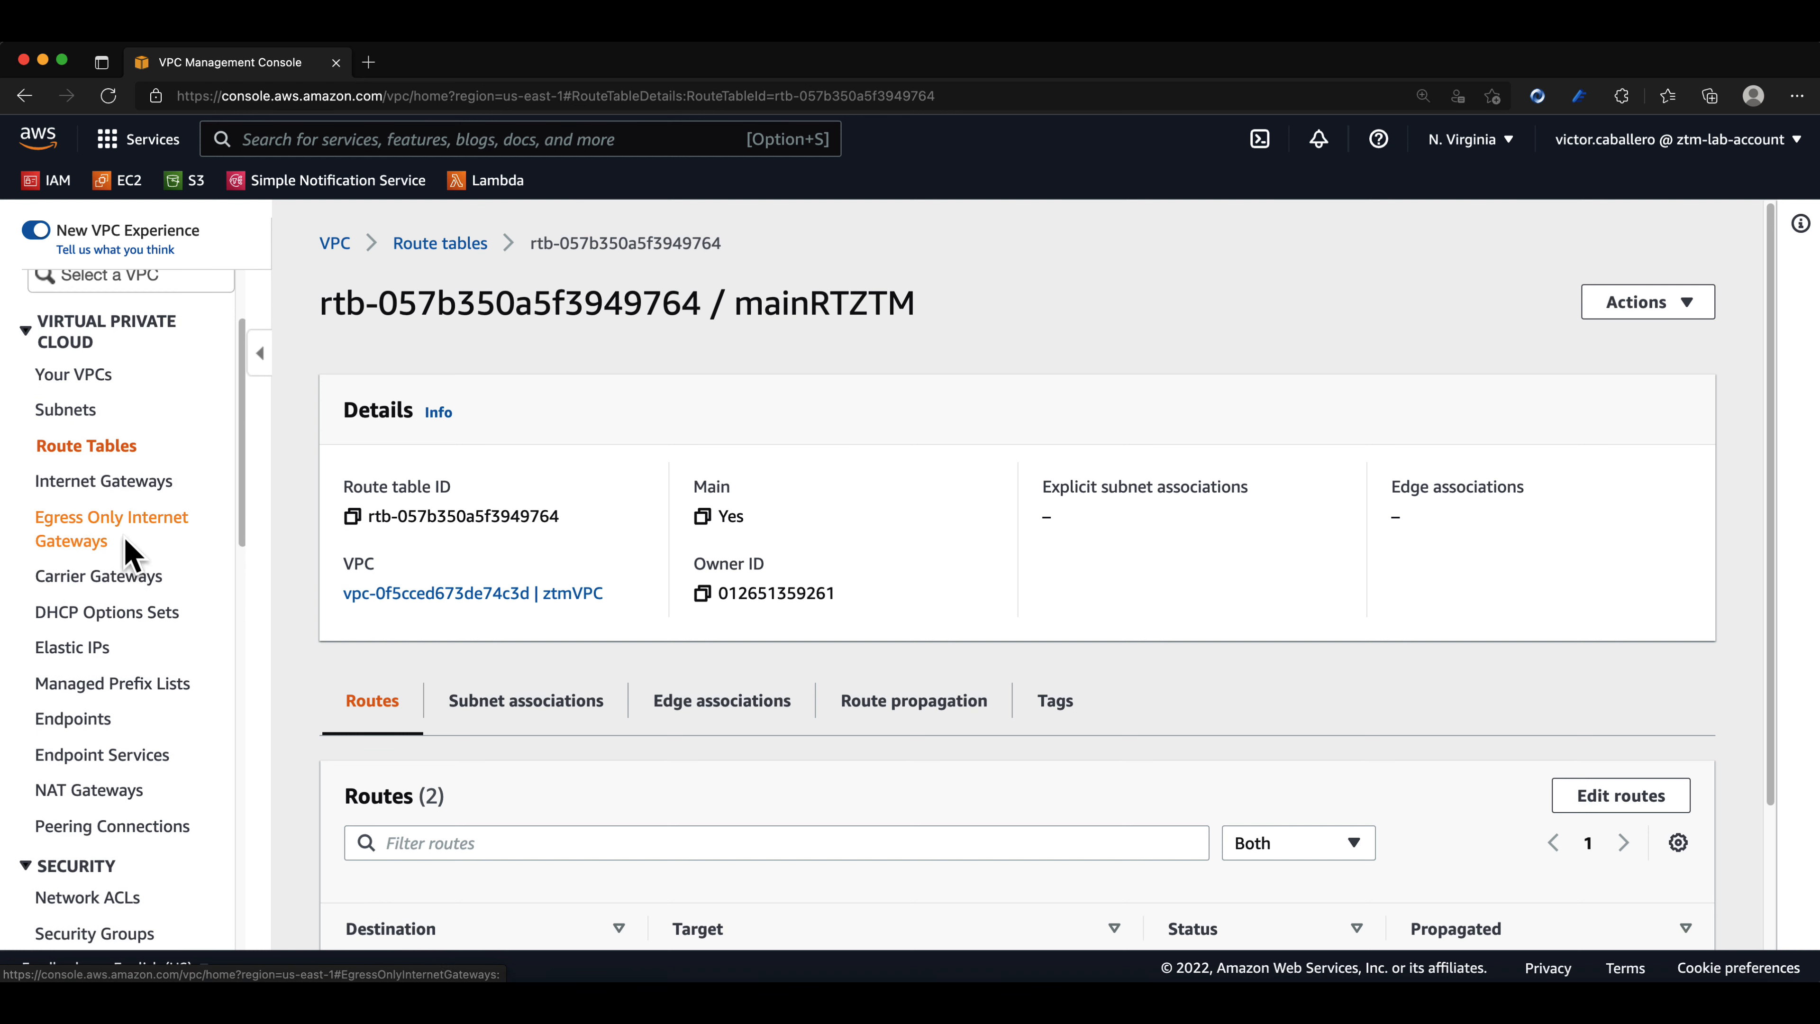
click(72, 410)
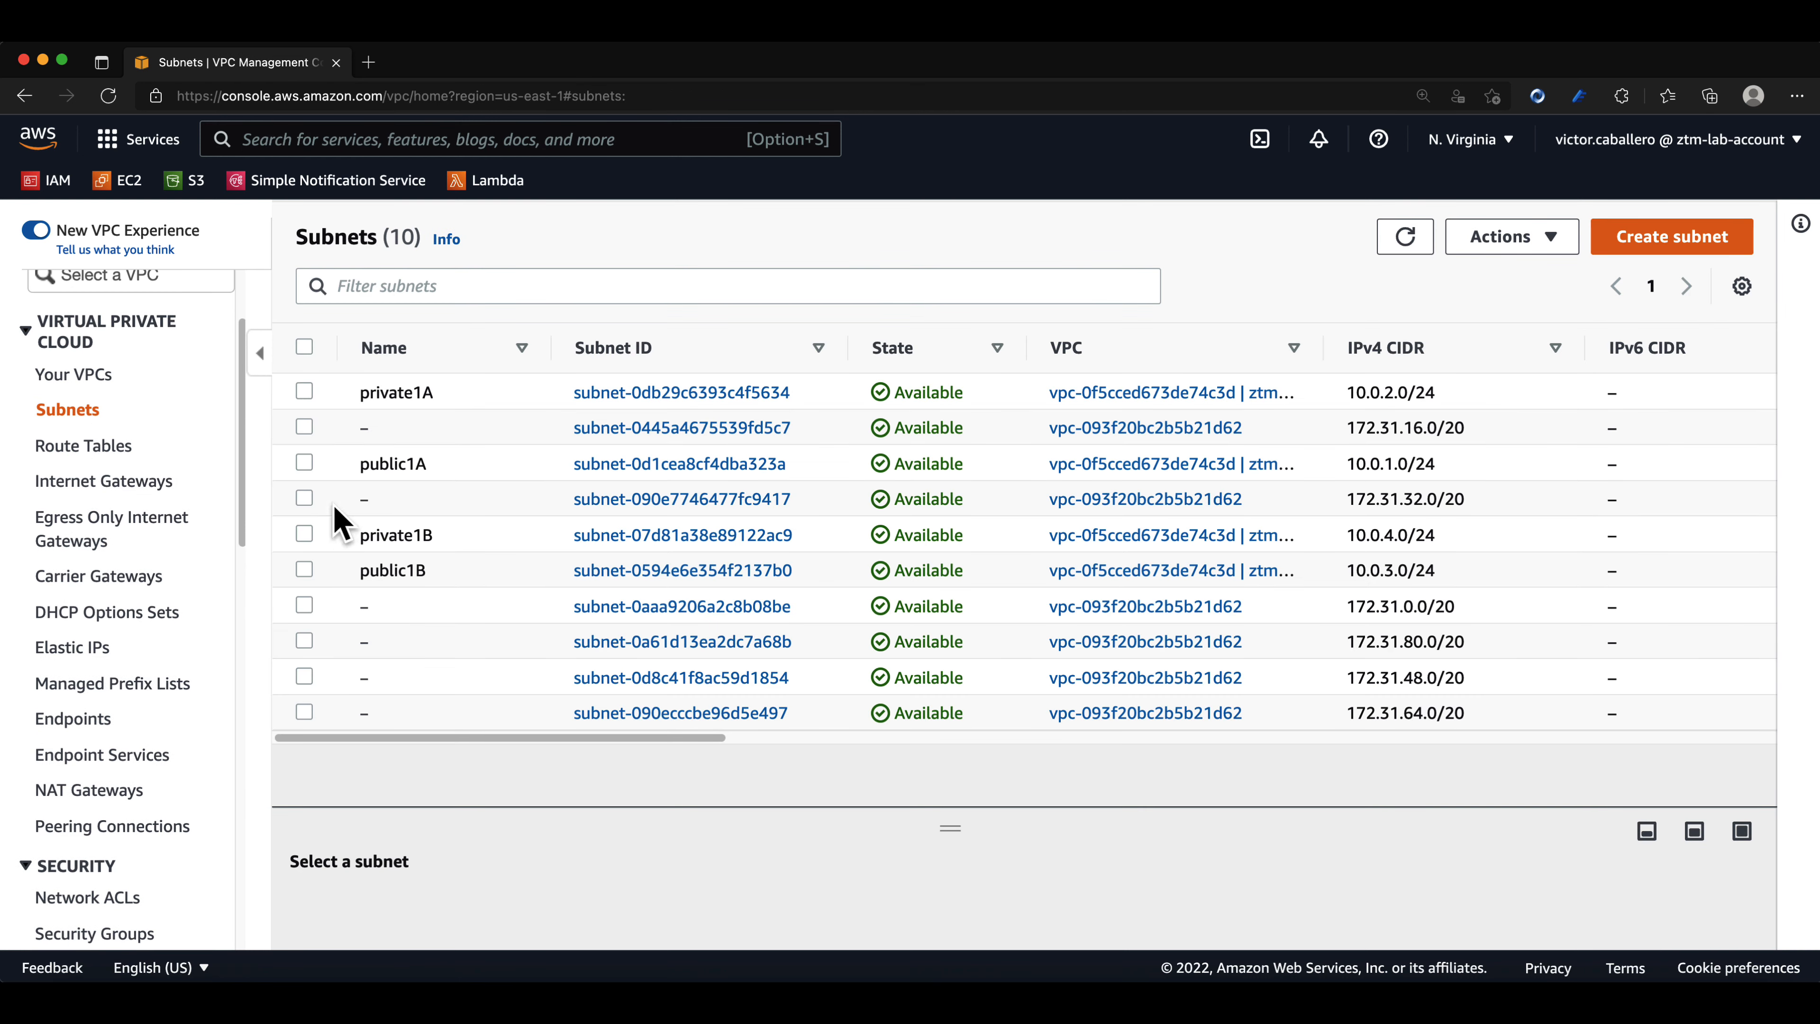
click(305, 464)
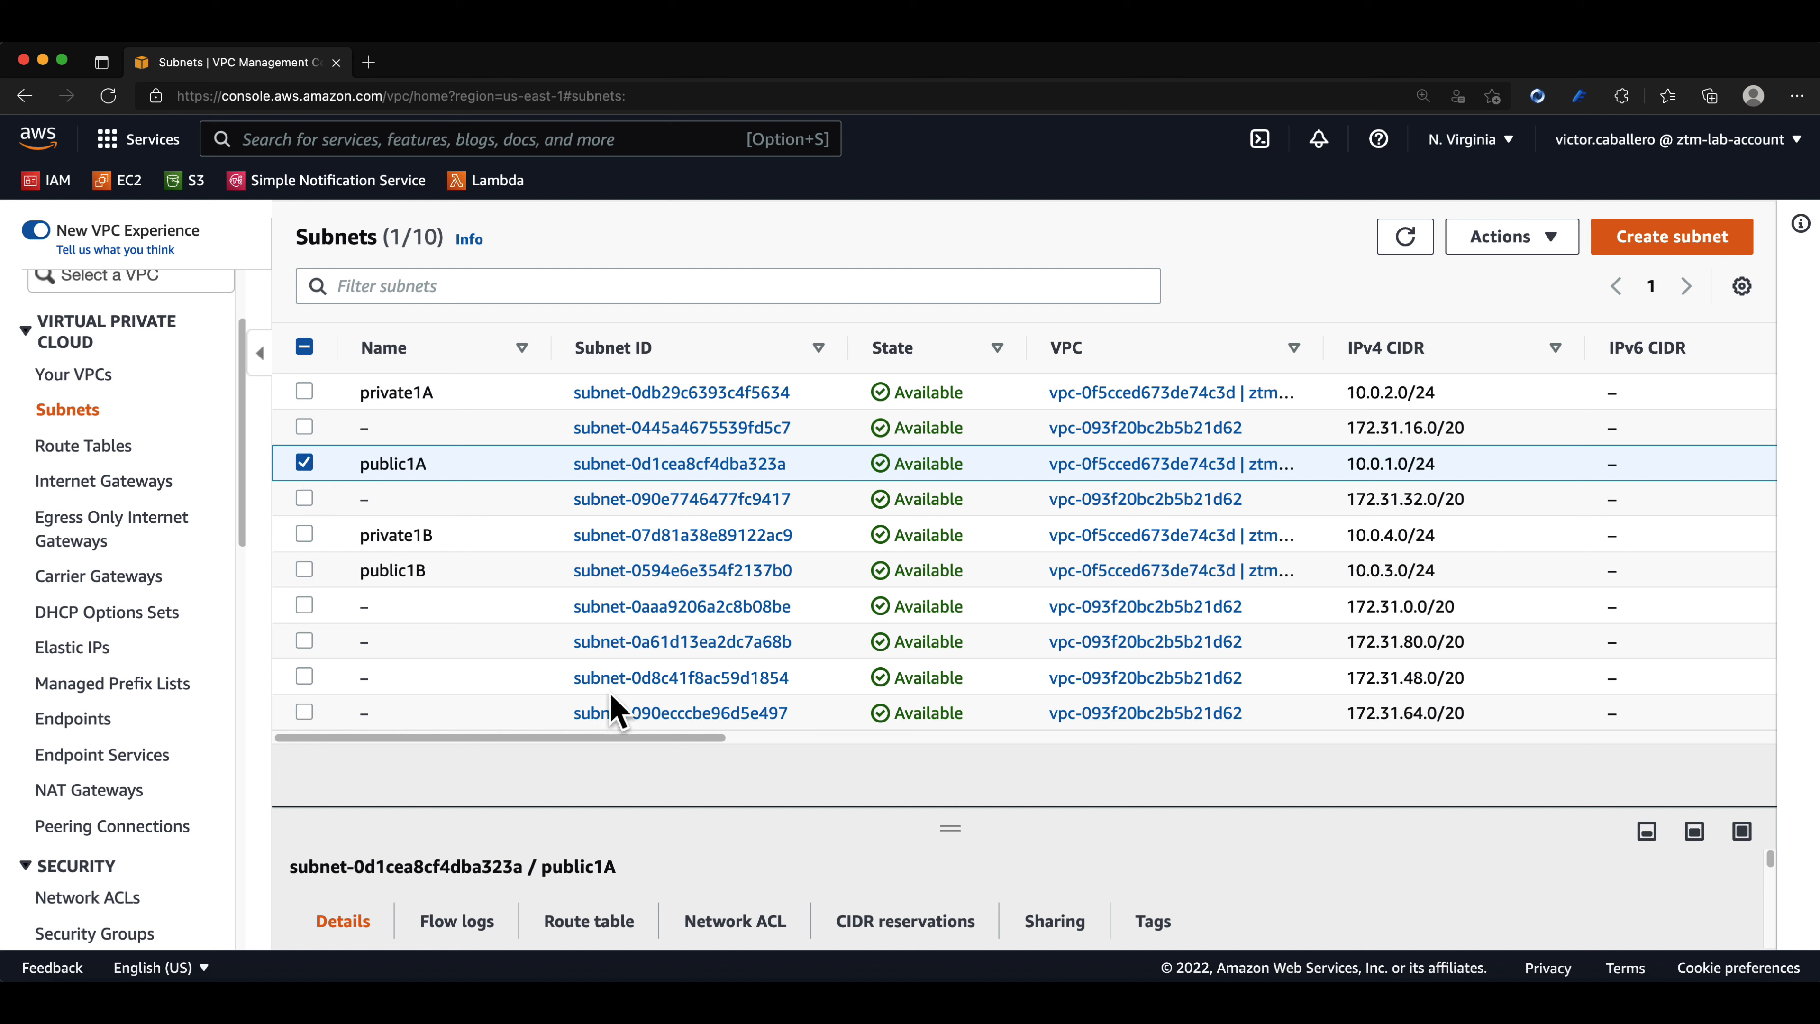
click(1540, 238)
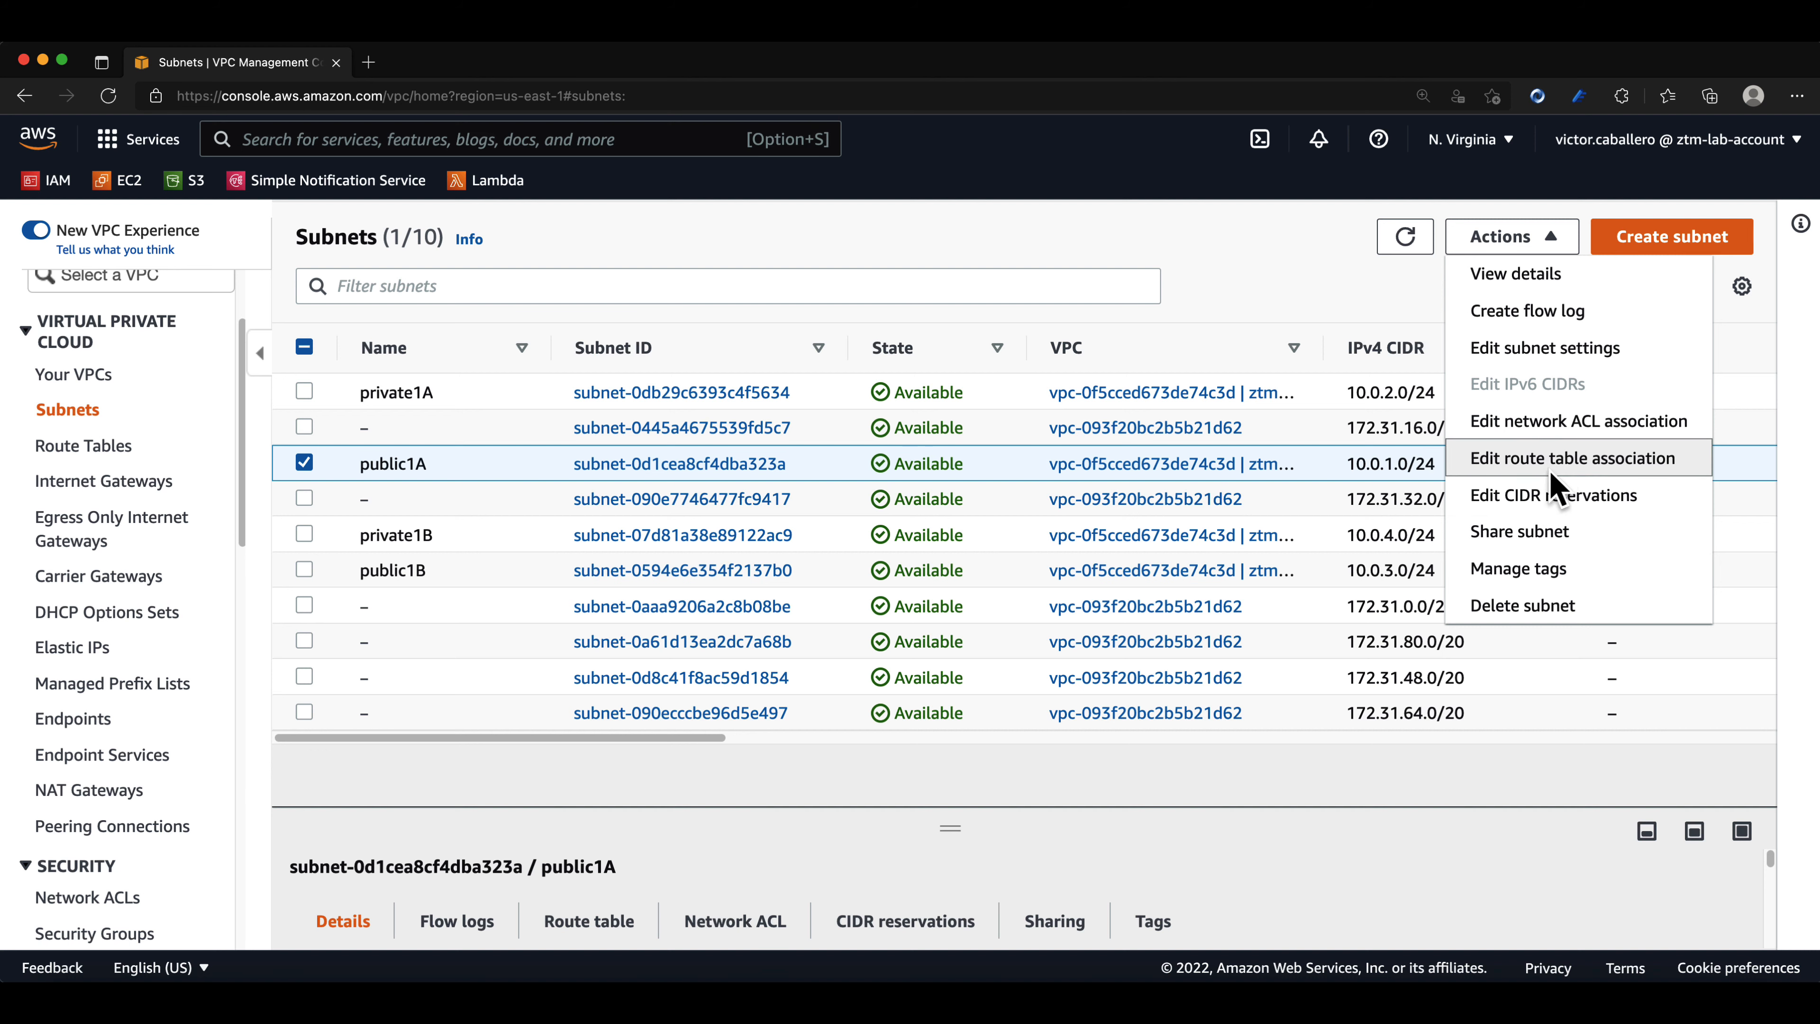
click(1546, 350)
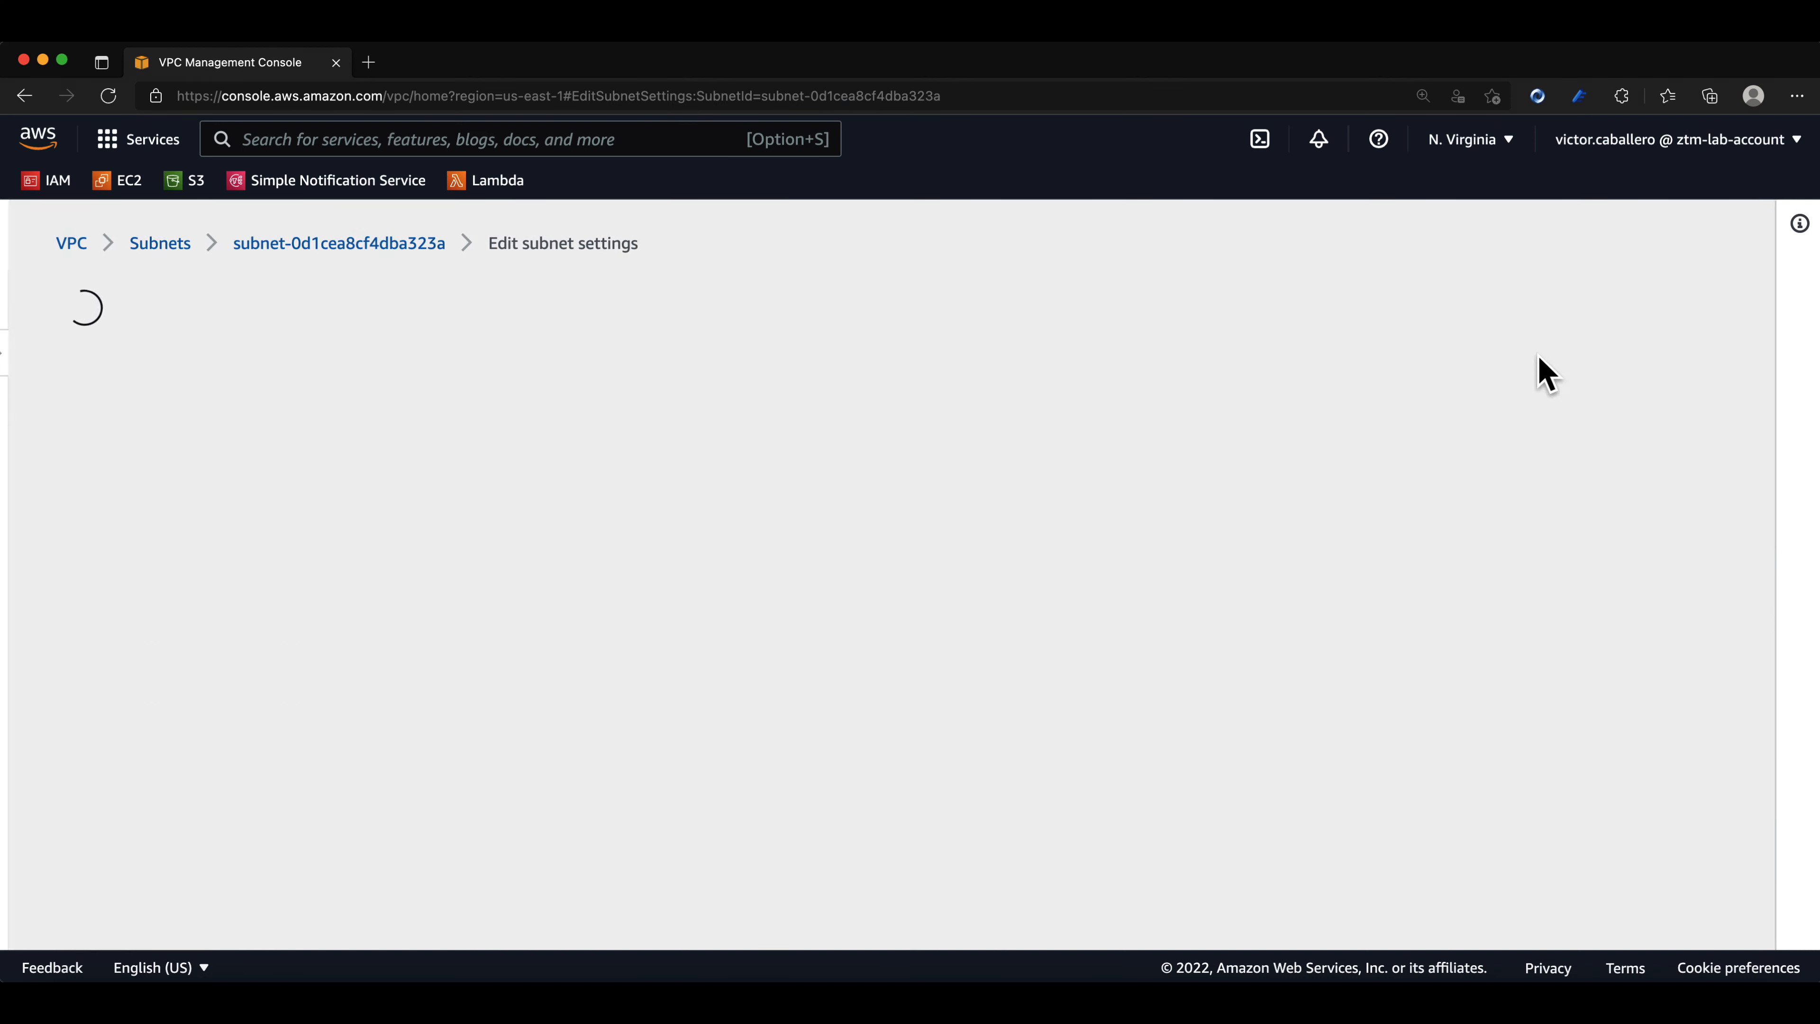
scroll(882, 565, down, 1)
click(134, 617)
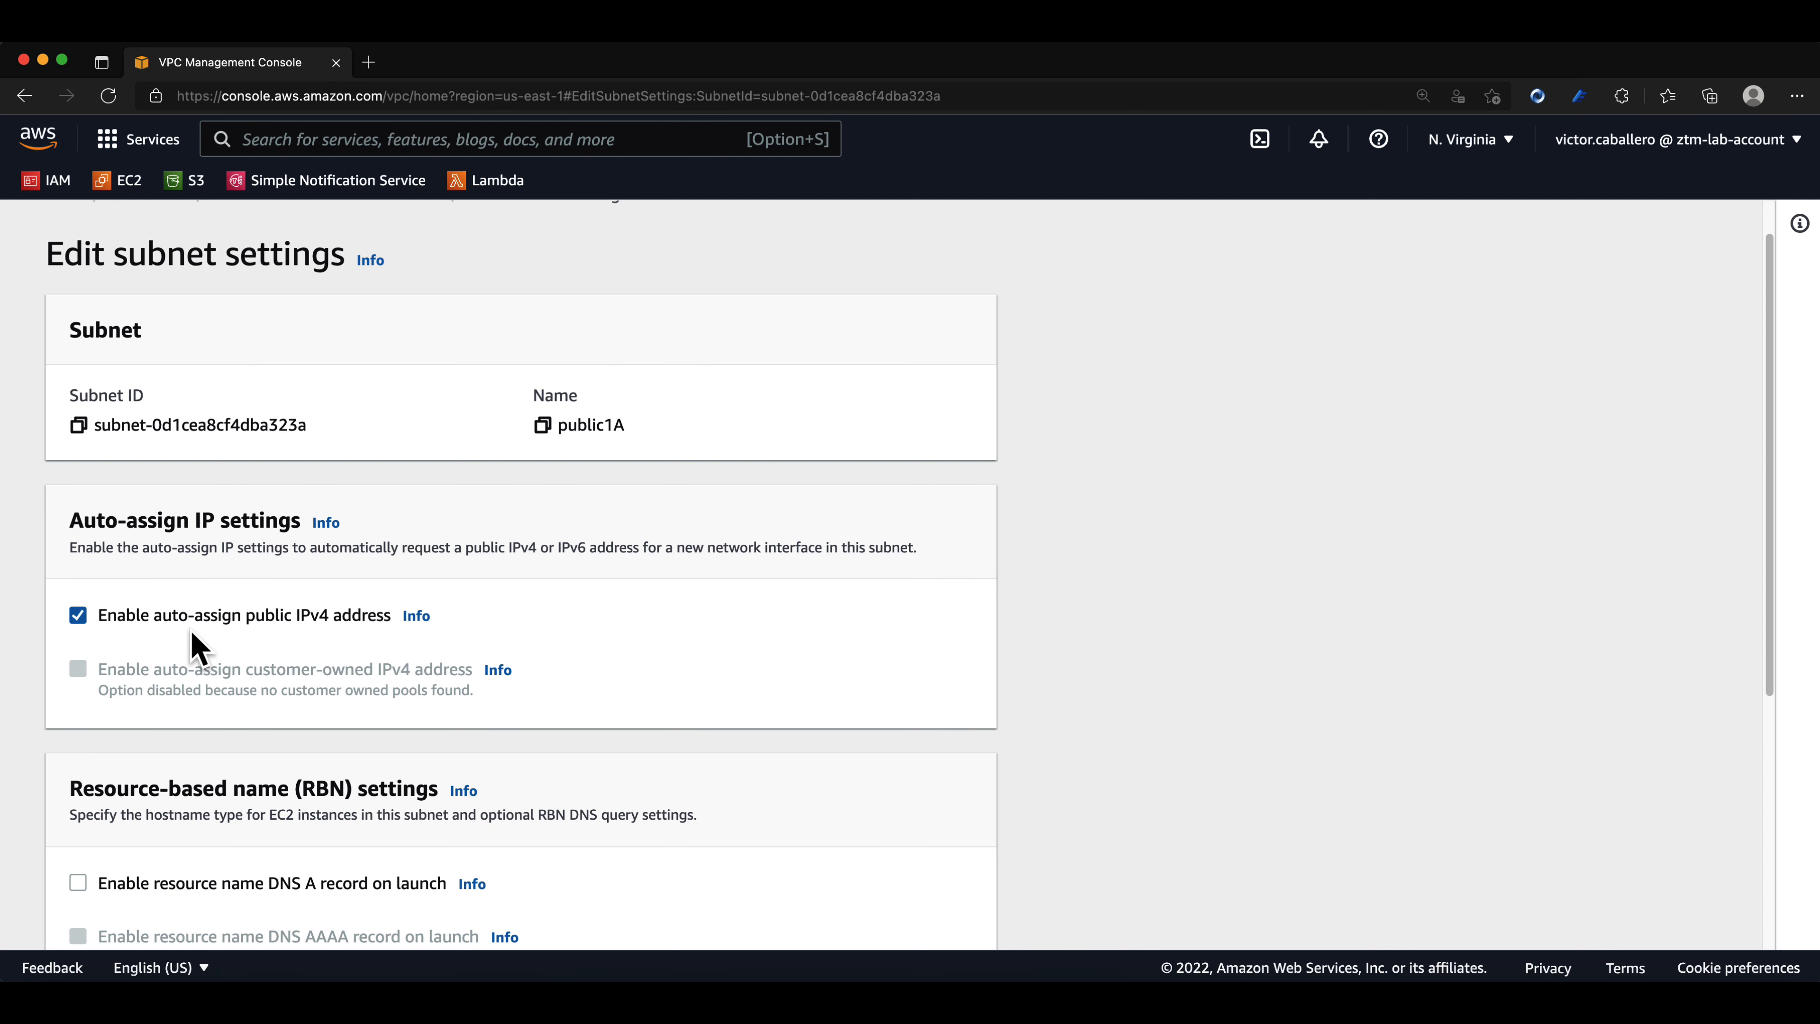
scroll(191, 632, down, 1)
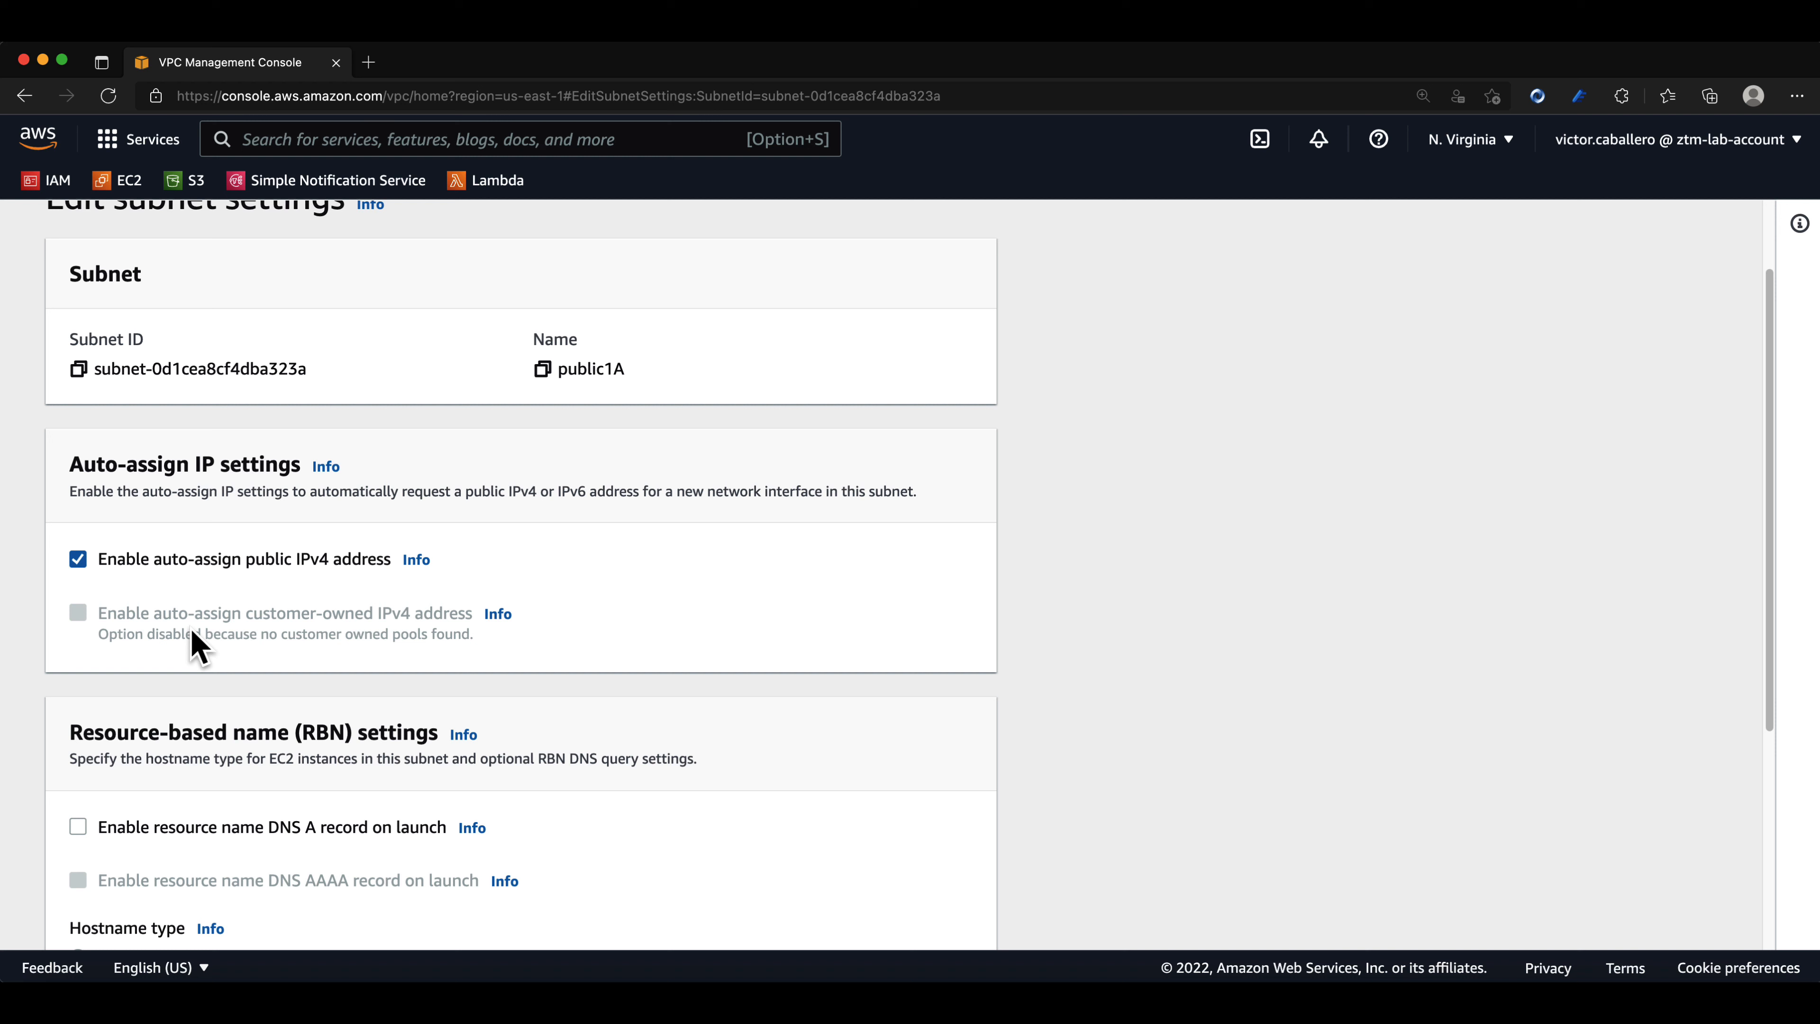
scroll(463, 651, down, 5)
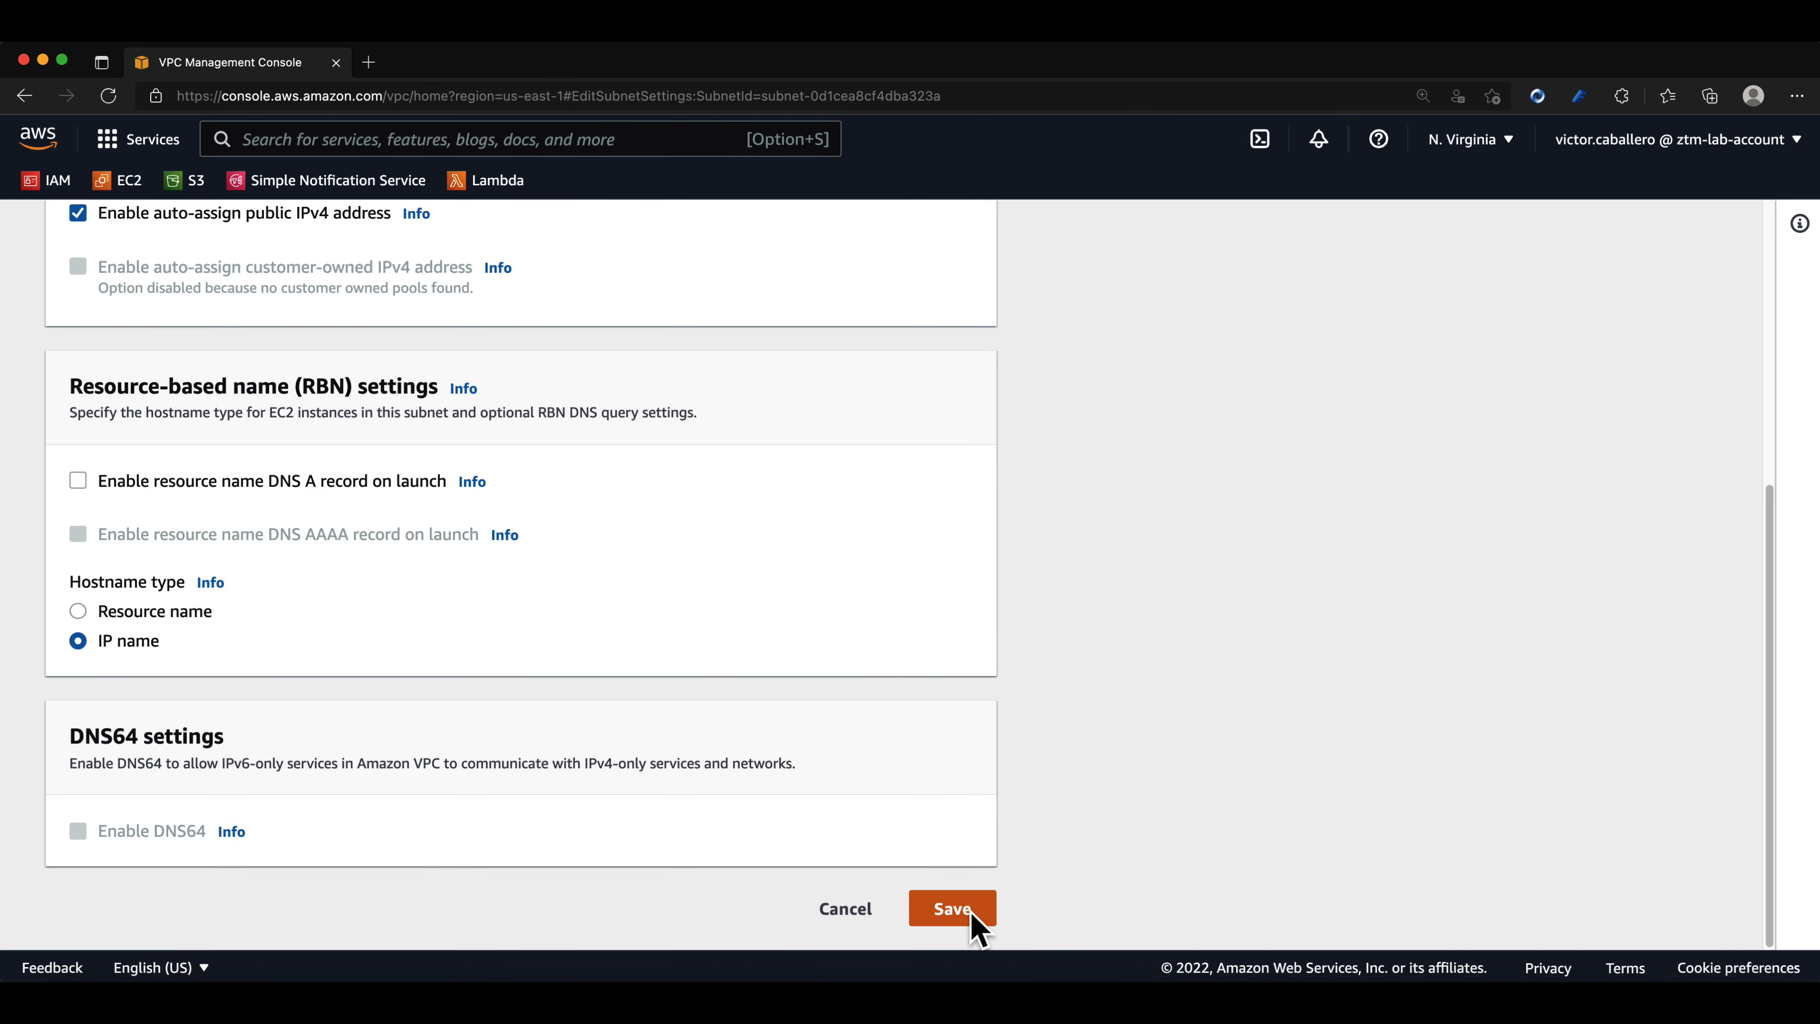
click(971, 912)
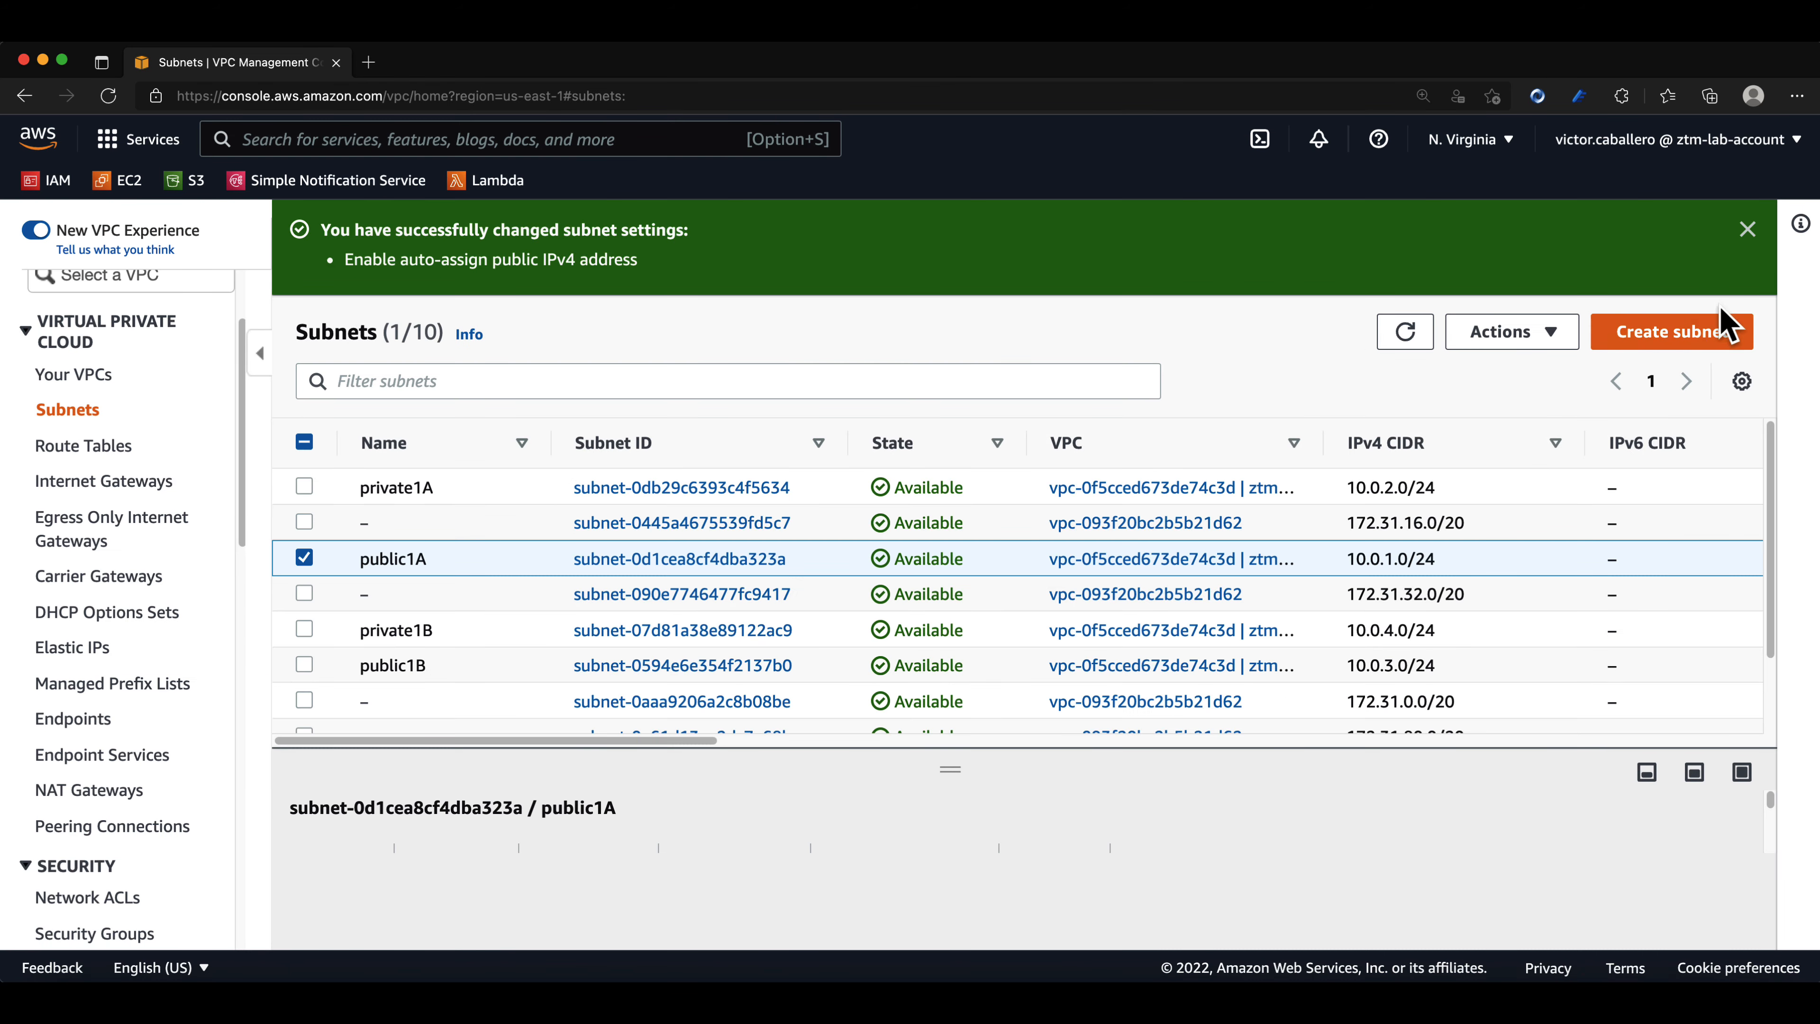
click(1747, 230)
click(304, 463)
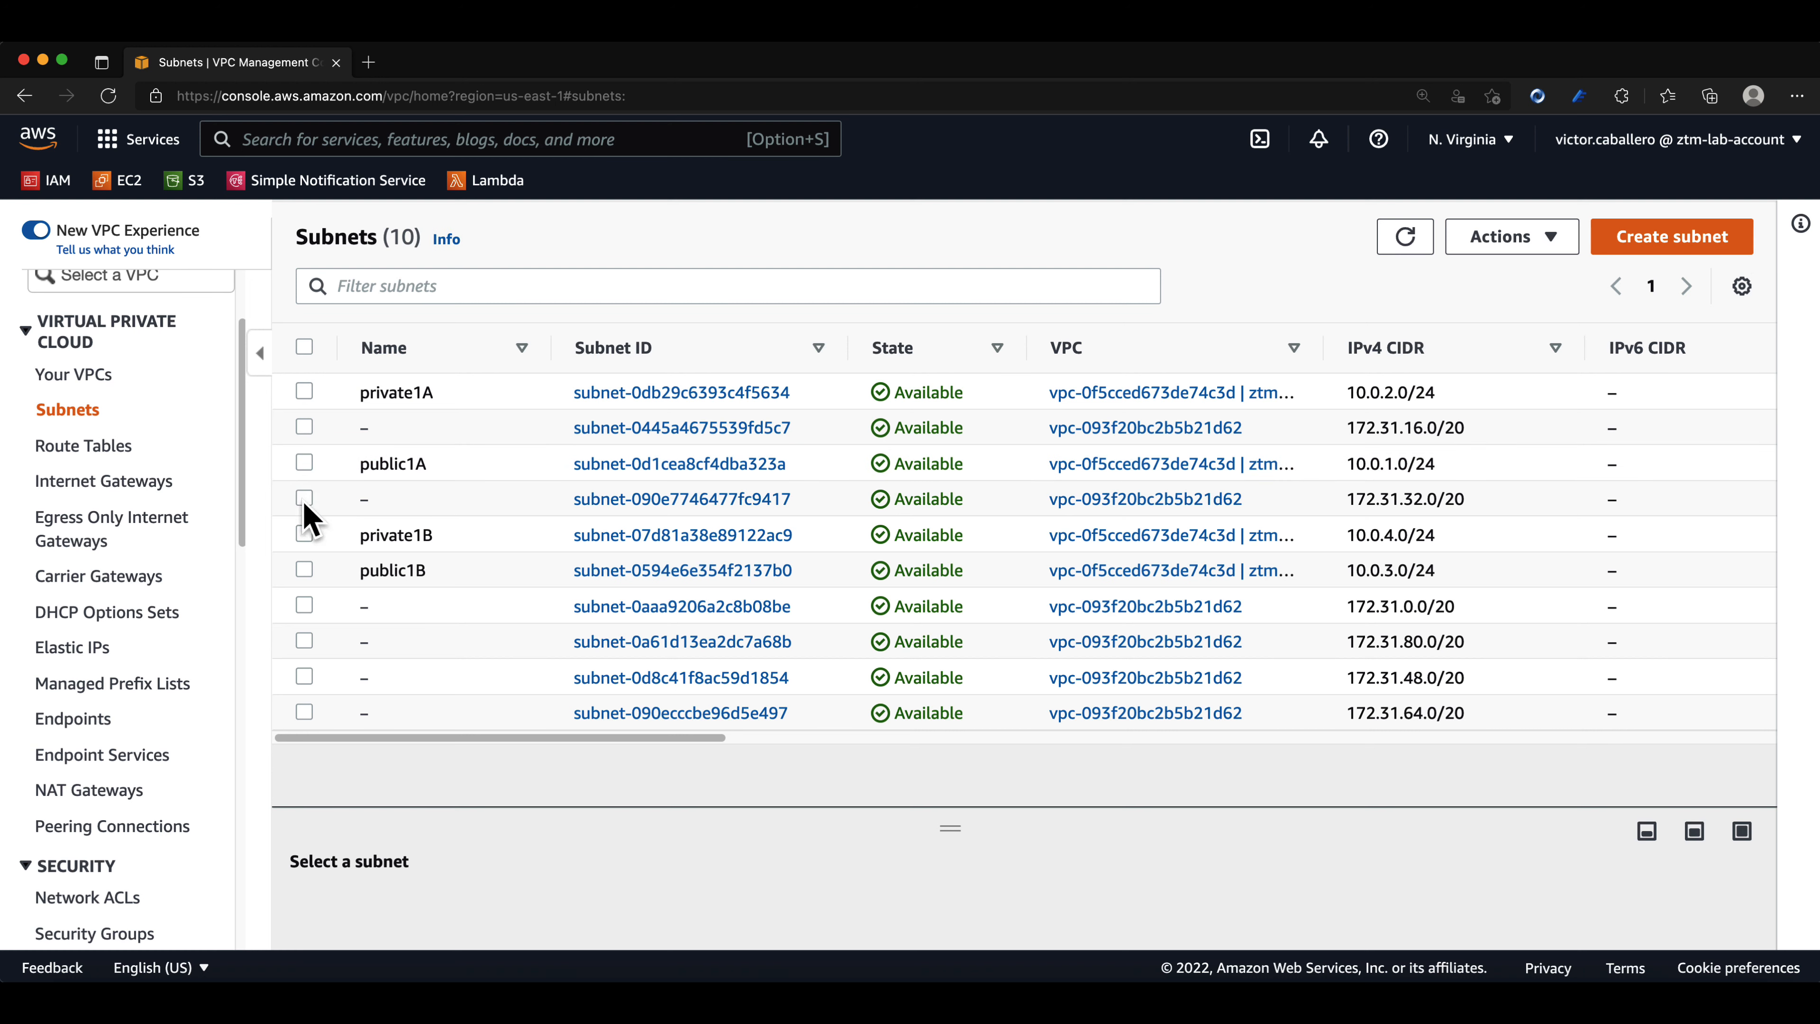
Enable auto-assign public IPv4 address for the public1B subnet, save the settings, dismiss the notification and deselect the subnet
click(305, 570)
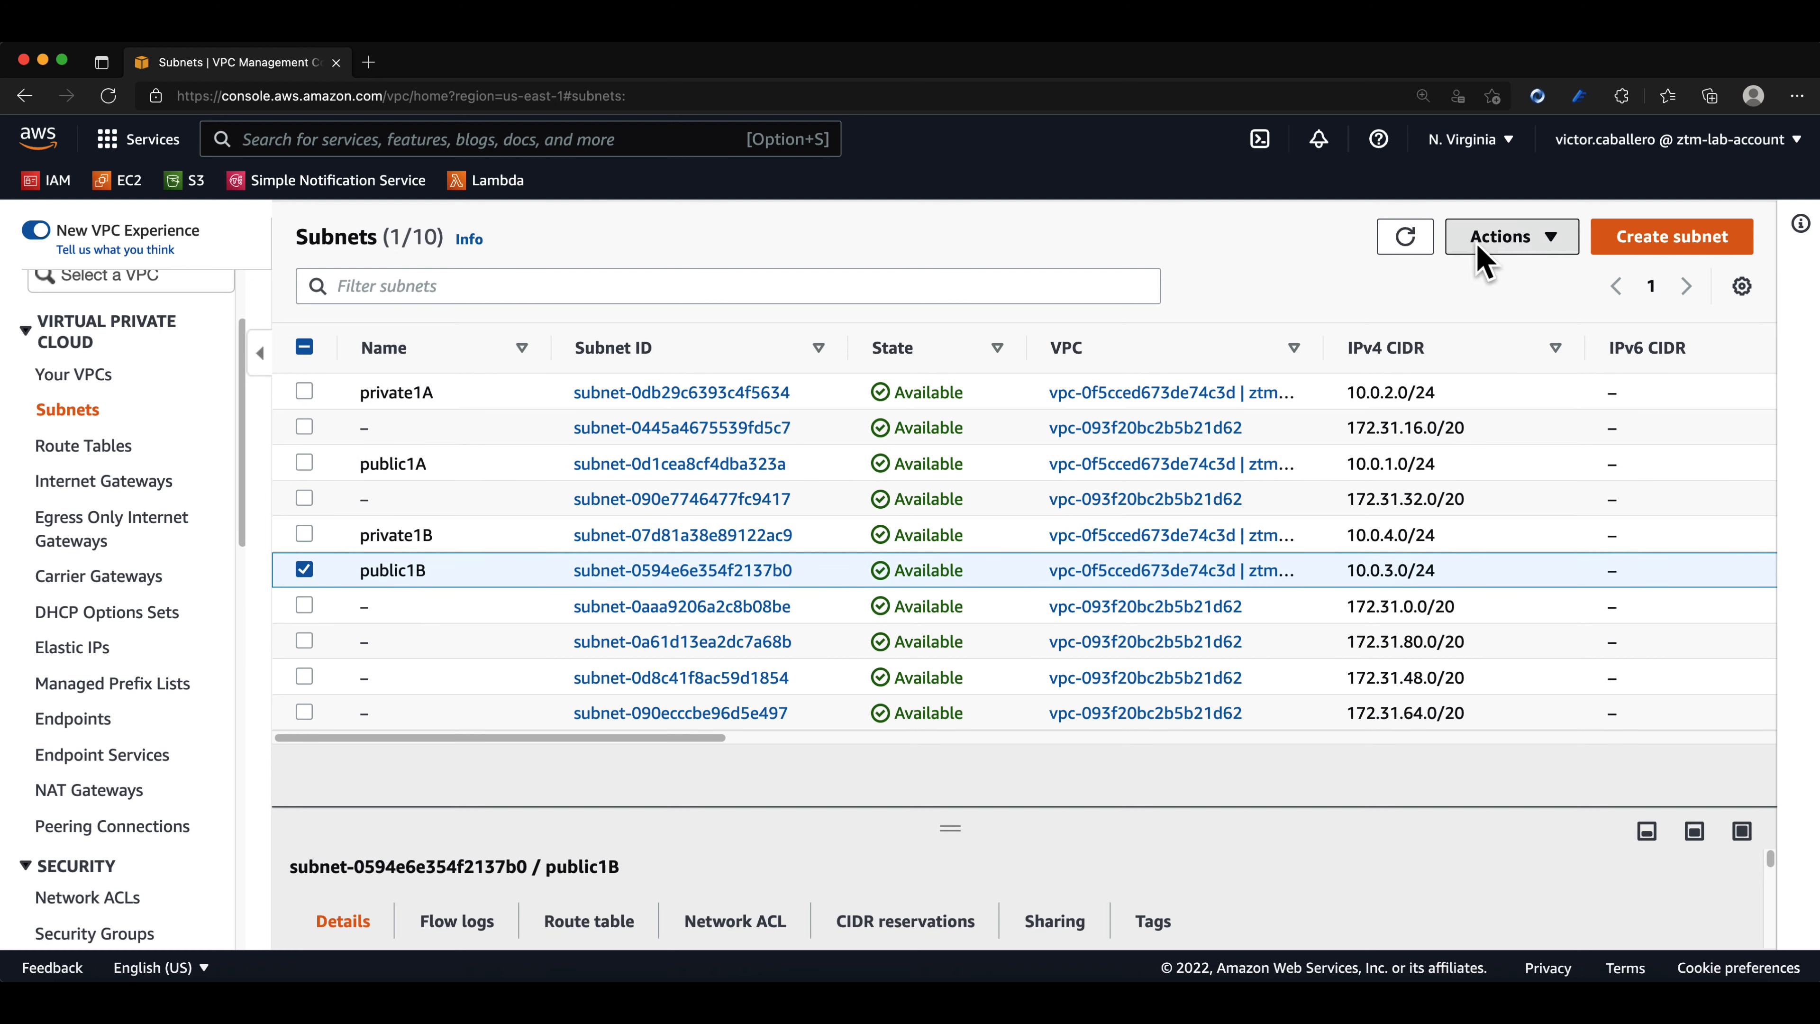
click(1498, 236)
click(1494, 345)
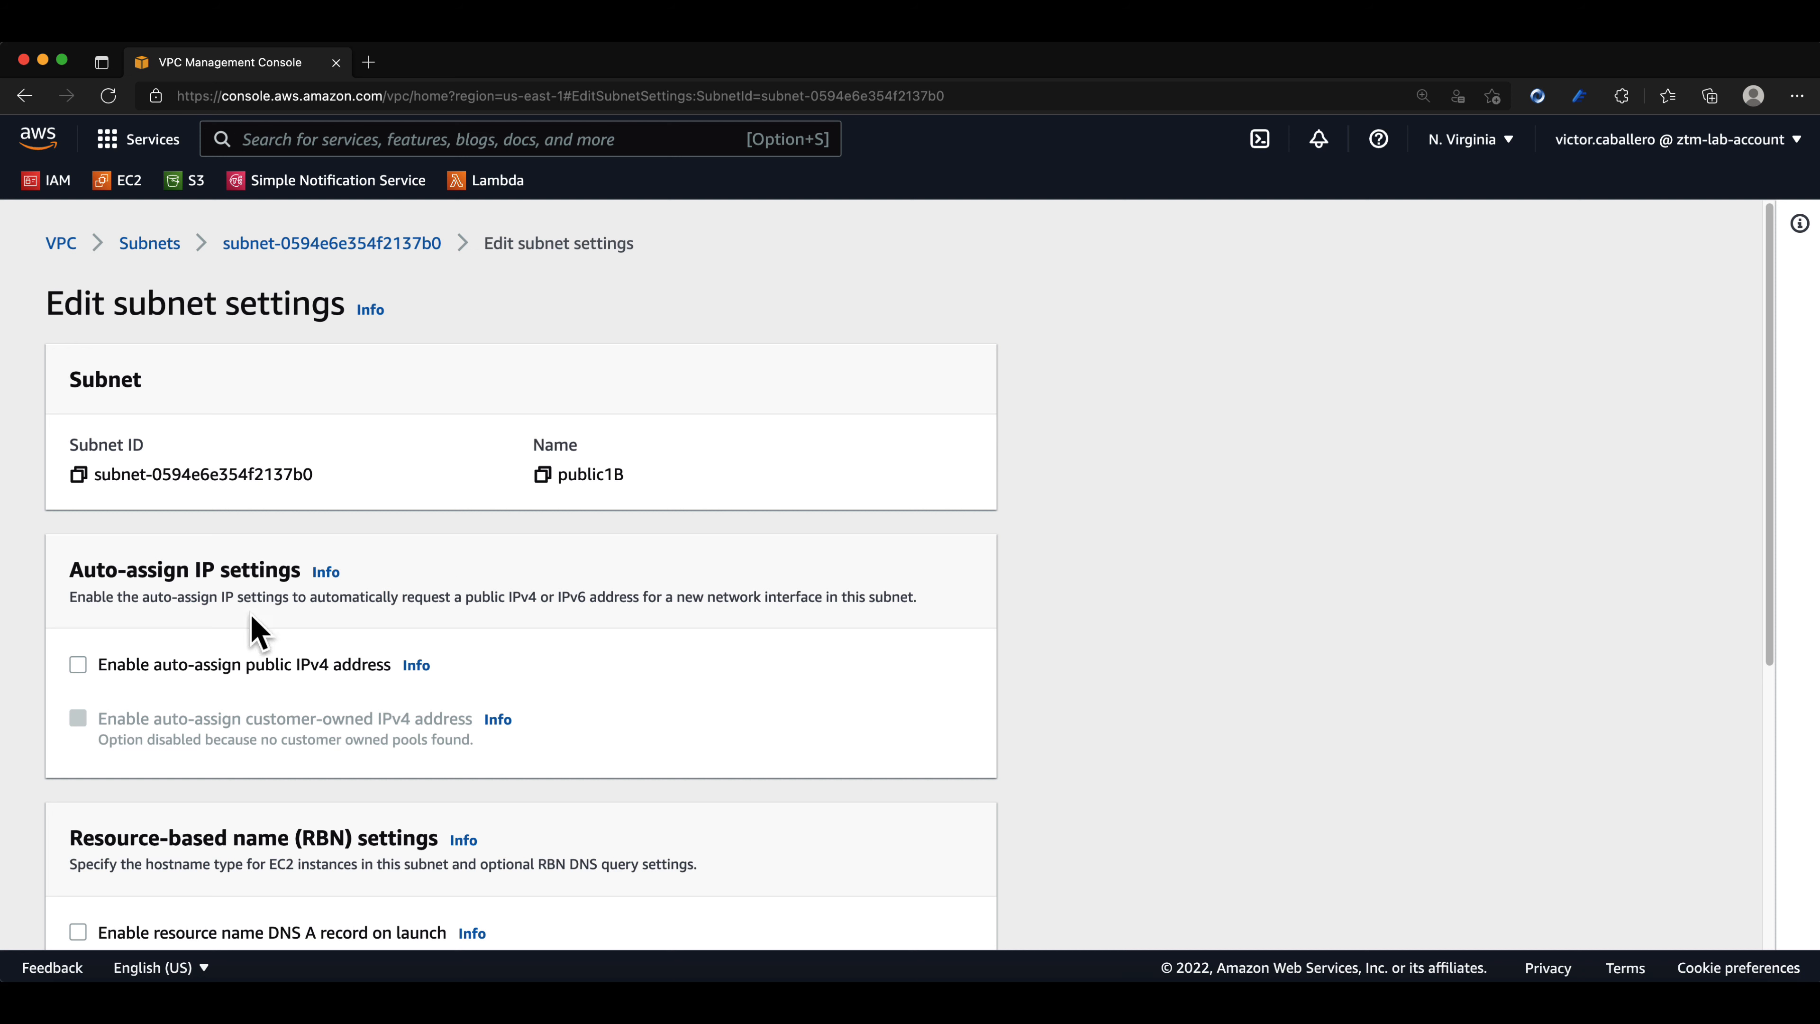
click(178, 664)
scroll(642, 711, down, 2)
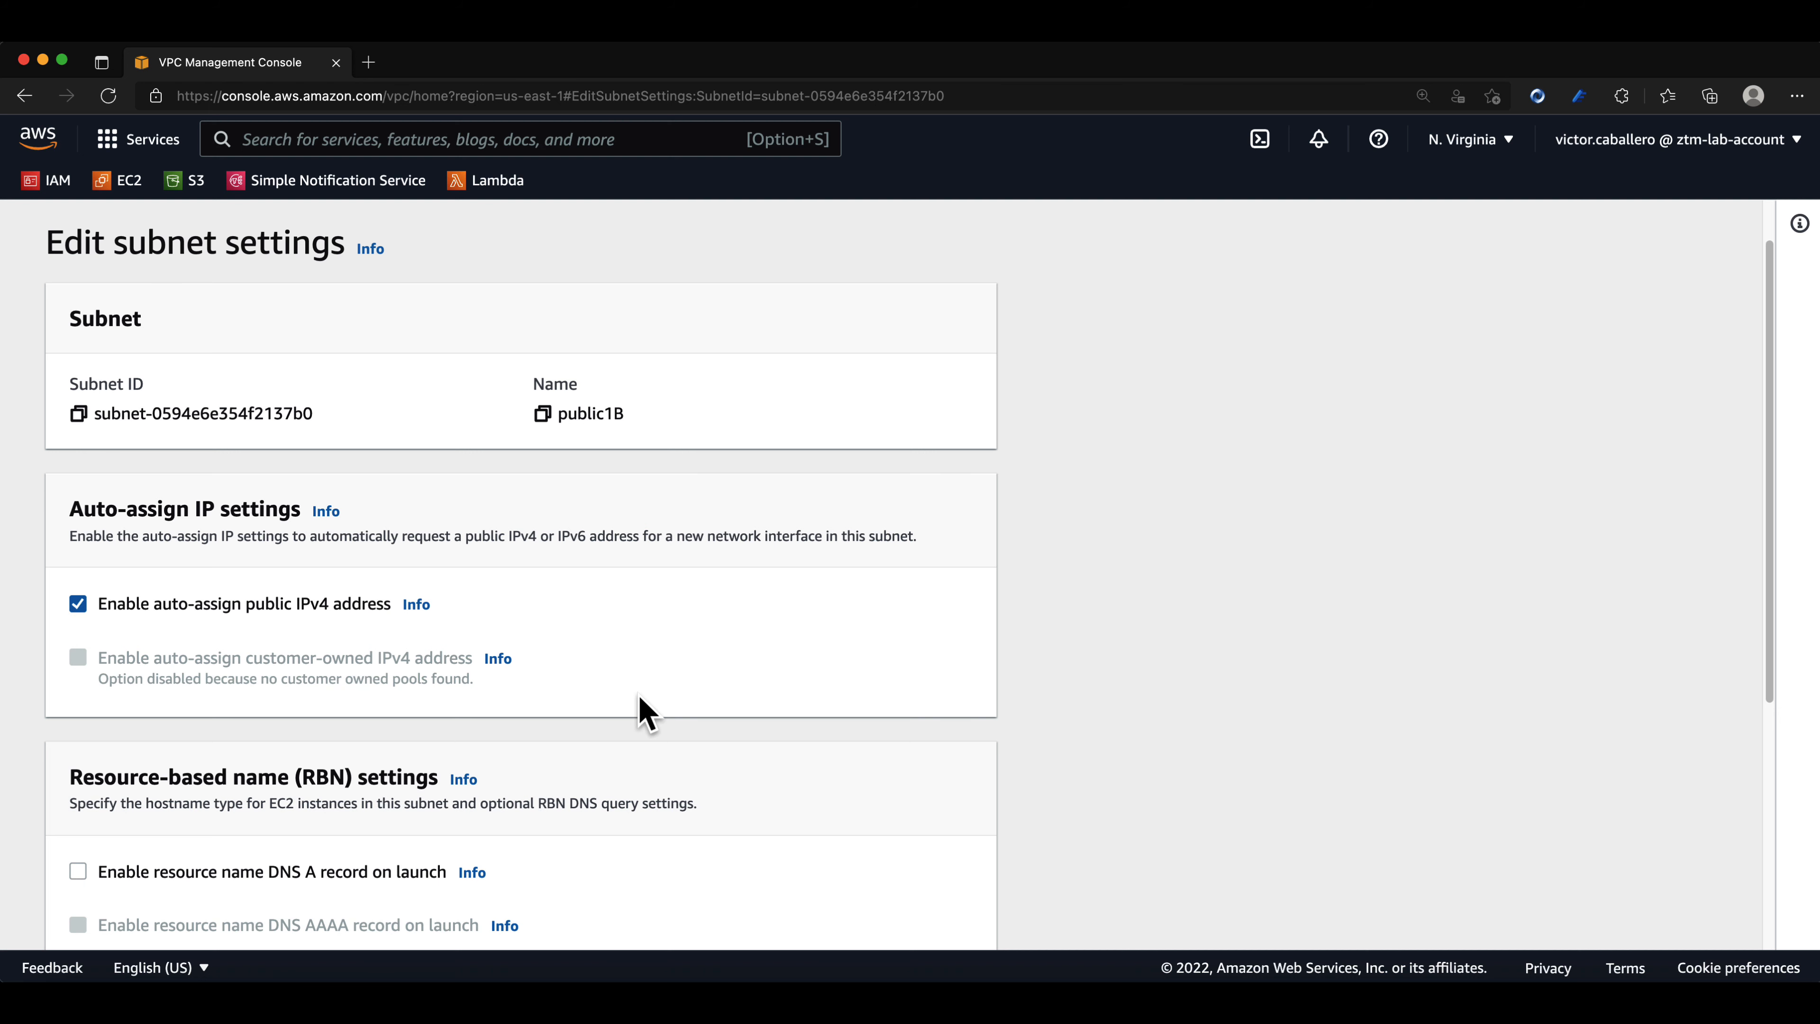
scroll(642, 711, down, 5)
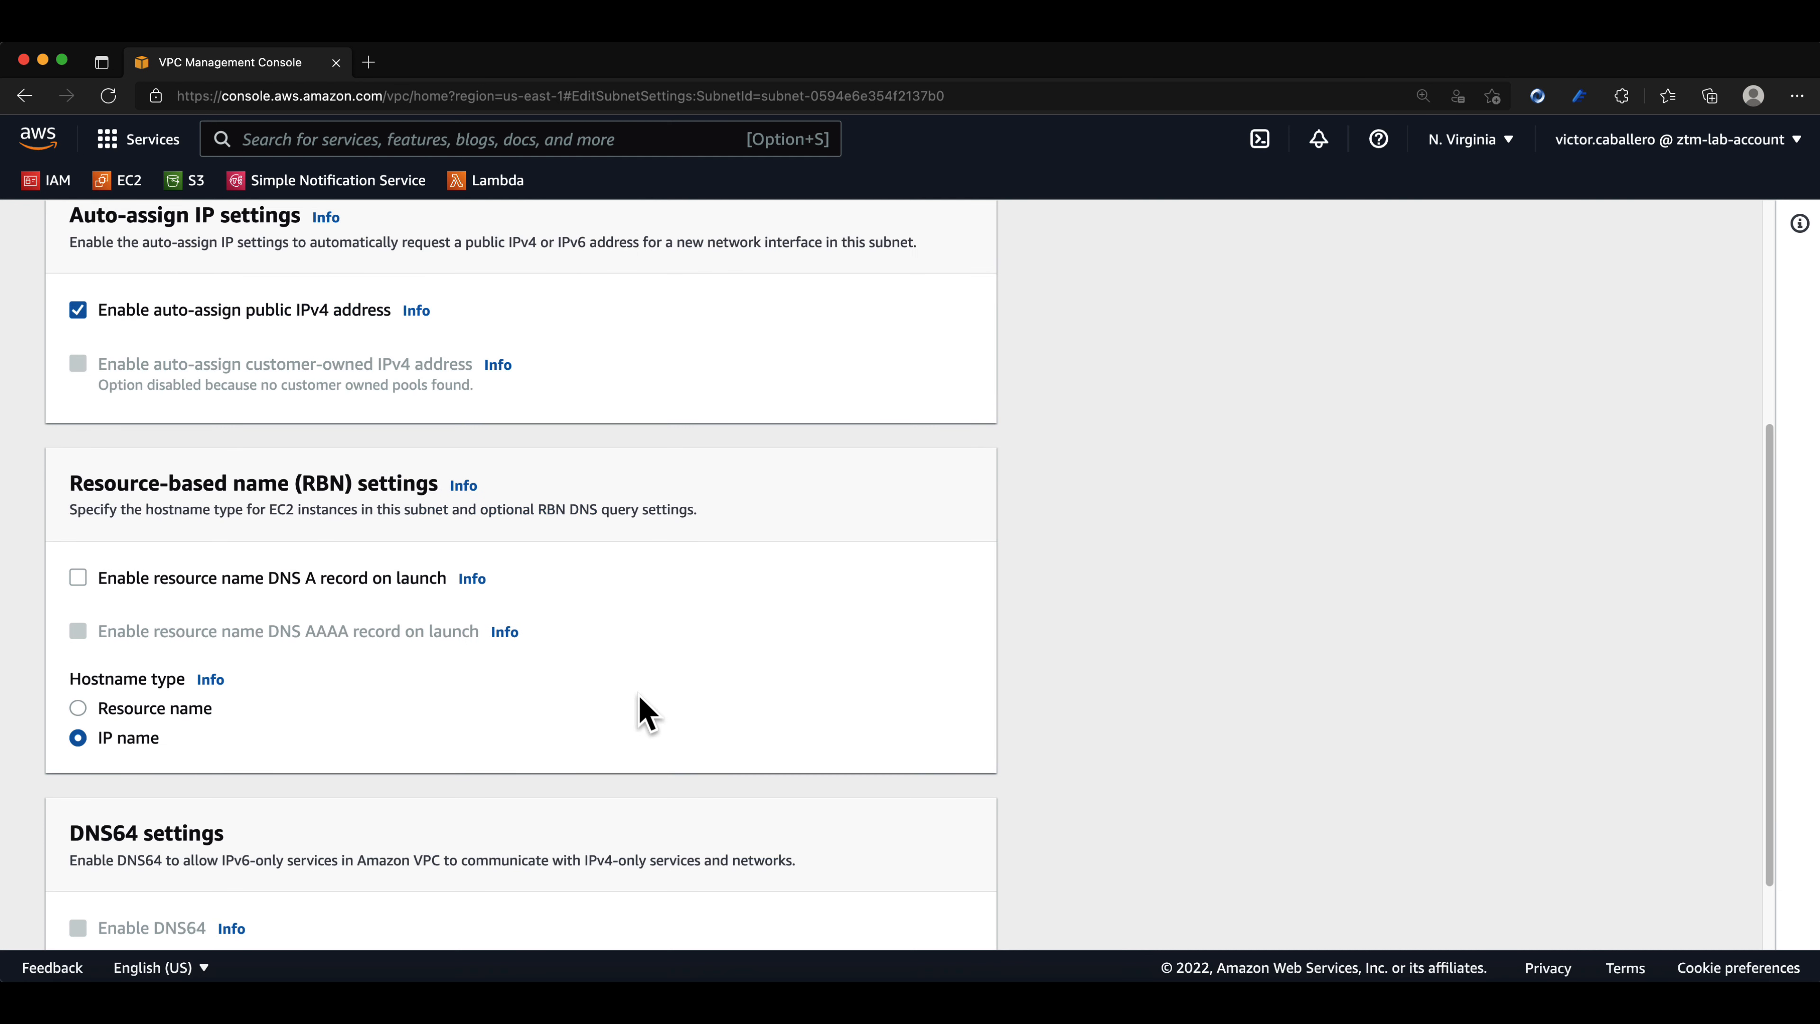
scroll(646, 713, down, 2)
click(946, 906)
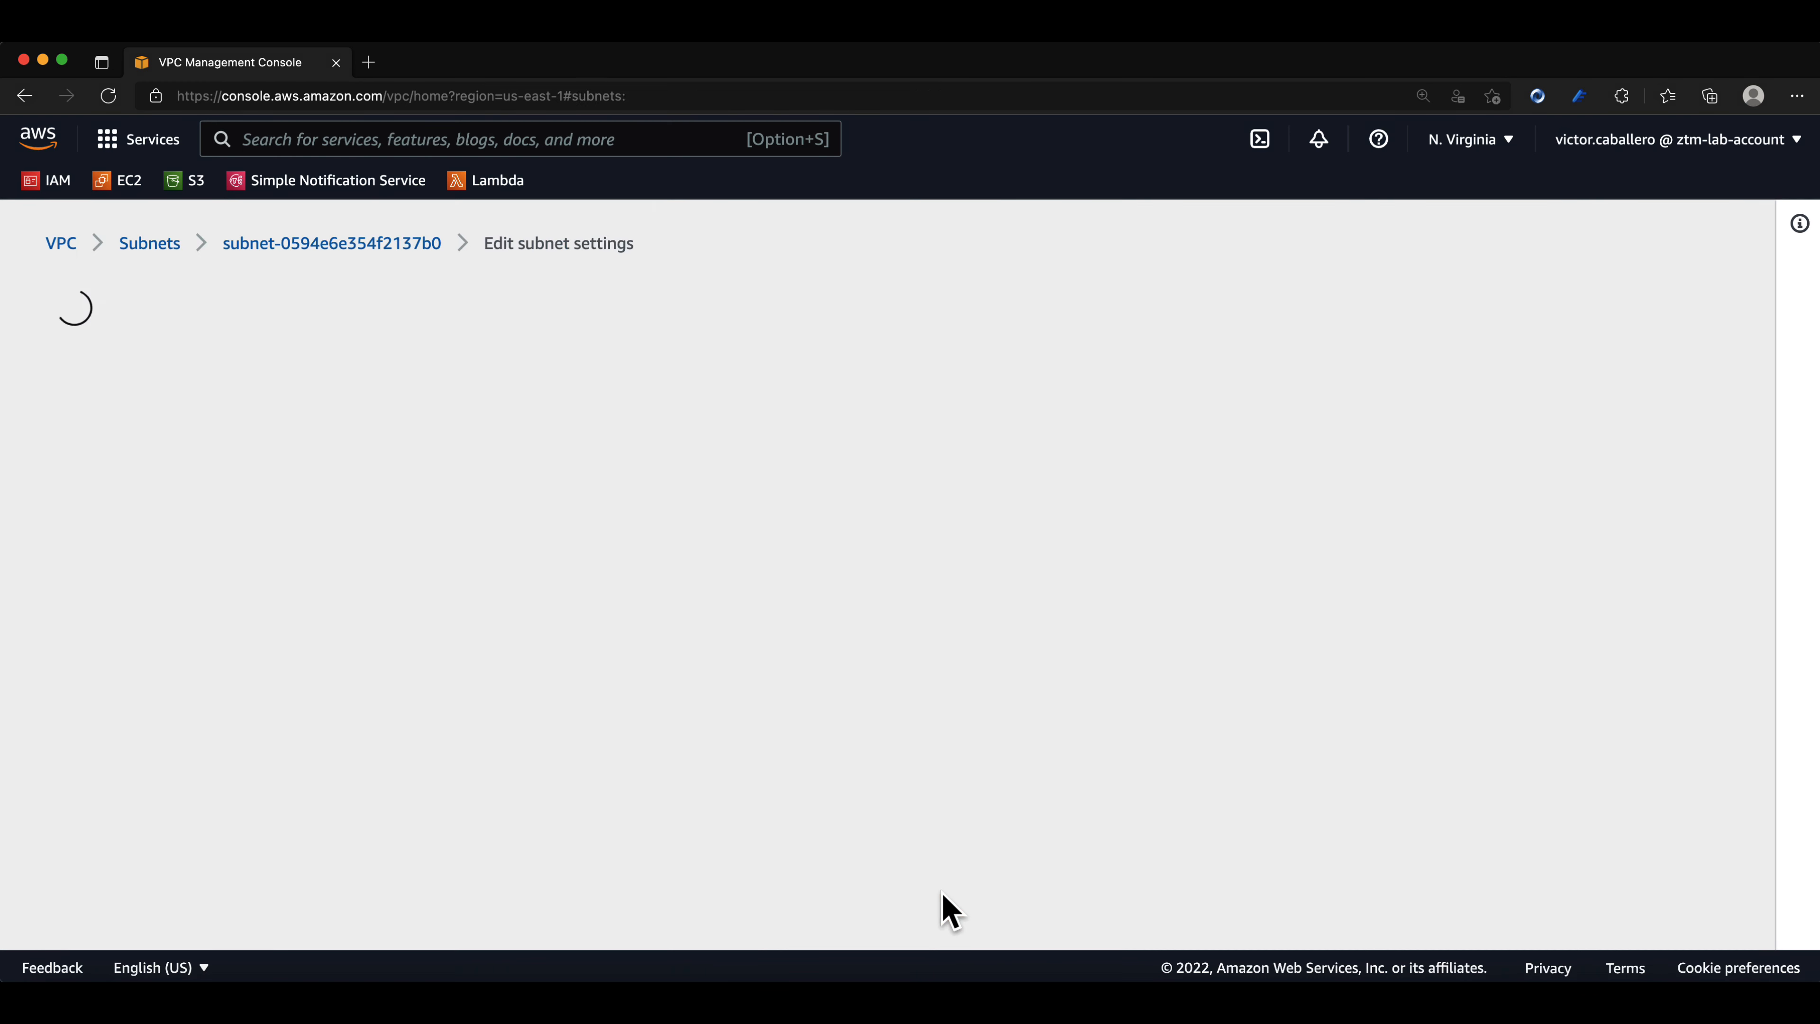
click(1747, 230)
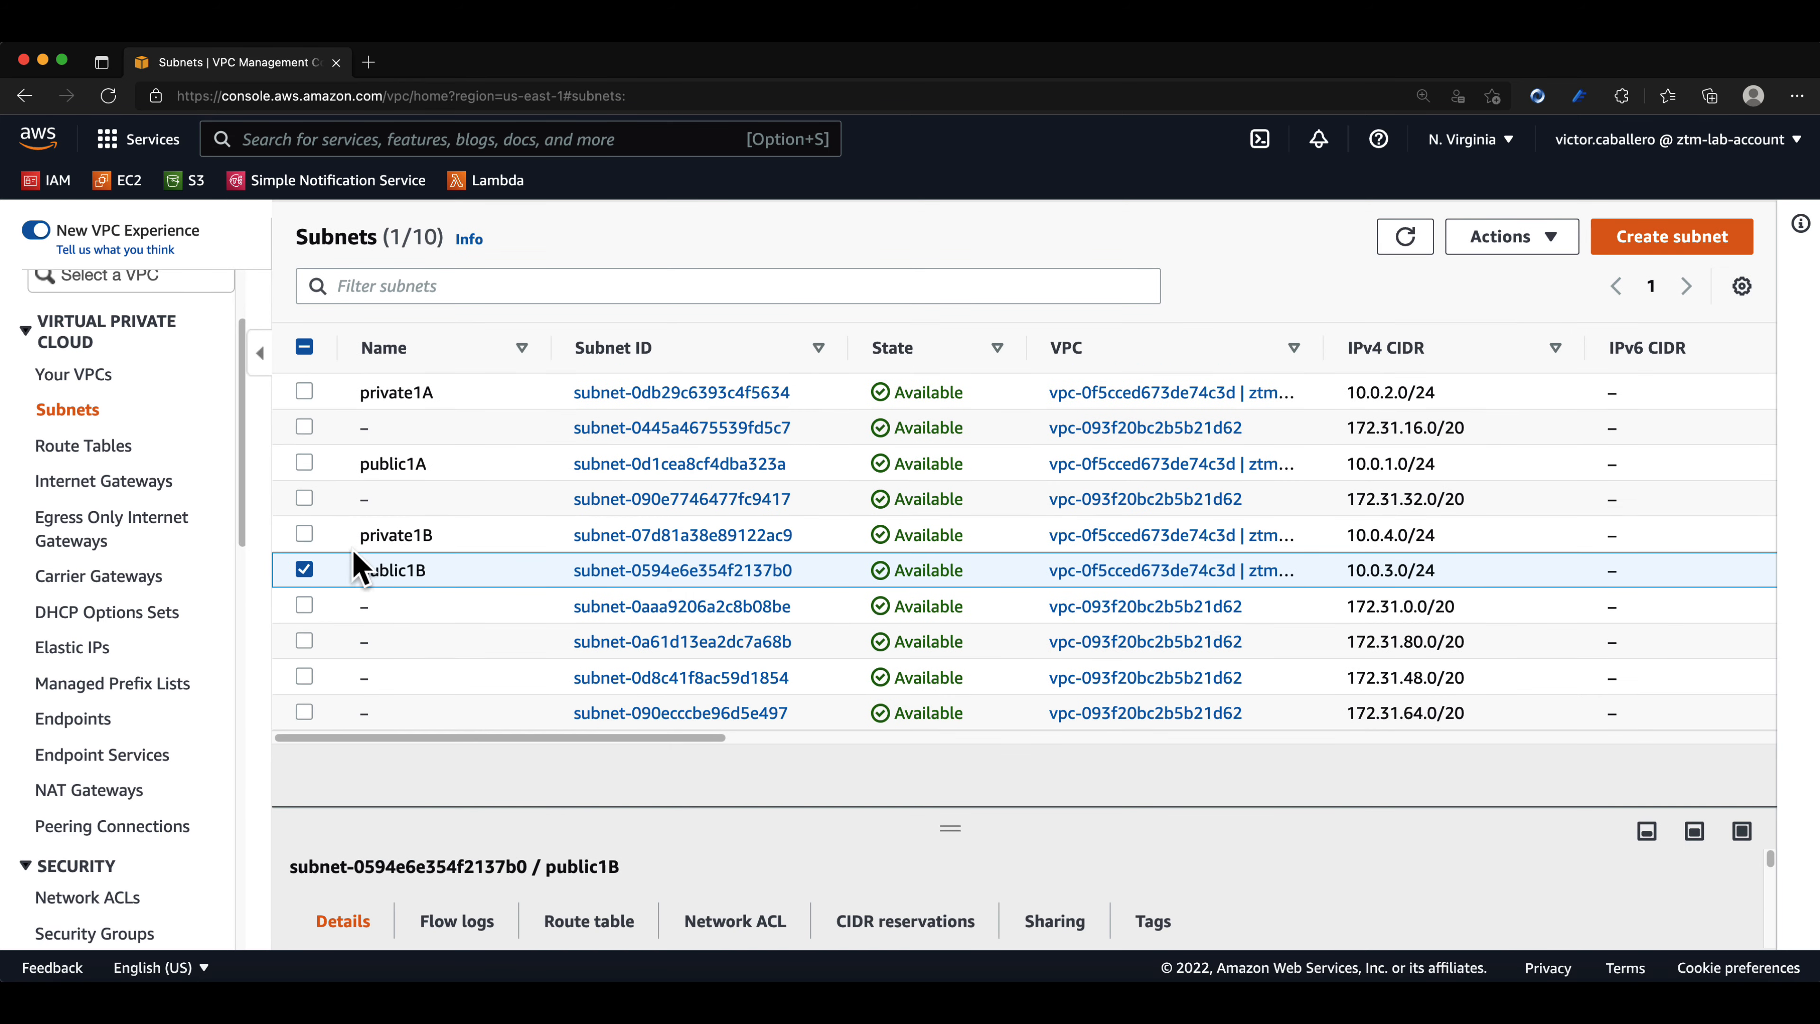
click(305, 570)
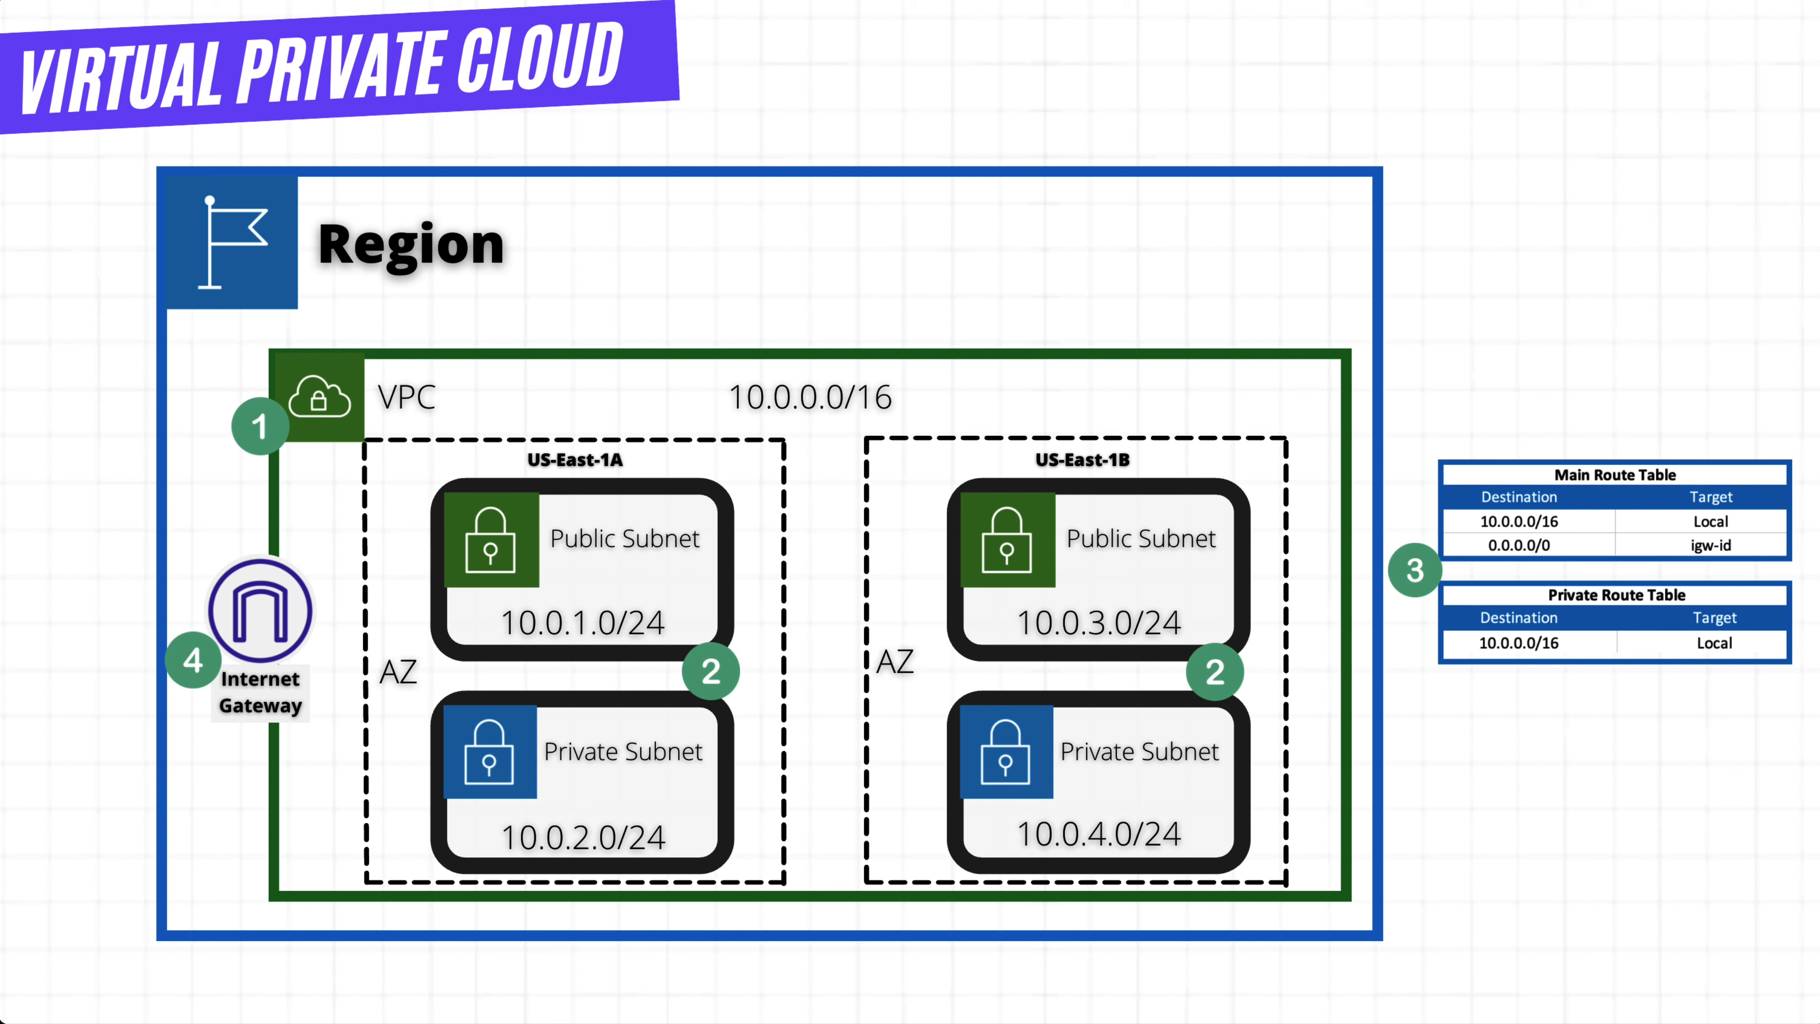